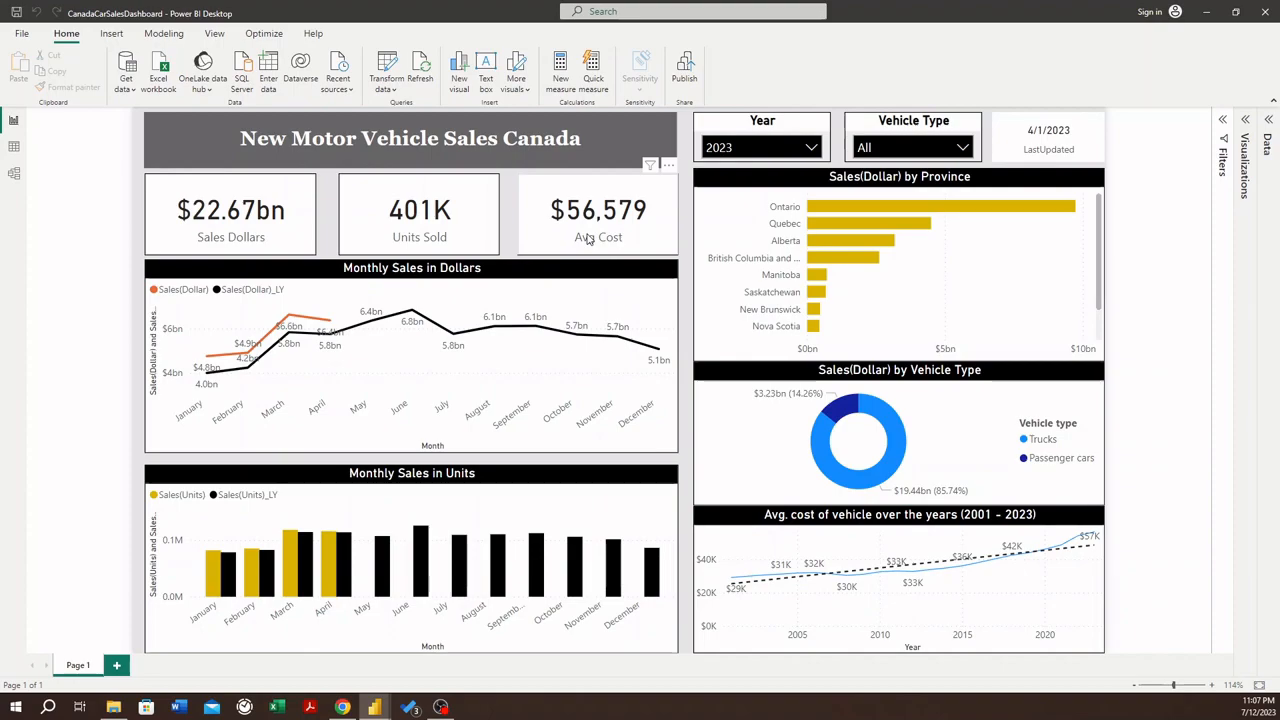
mouse_move(370, 355)
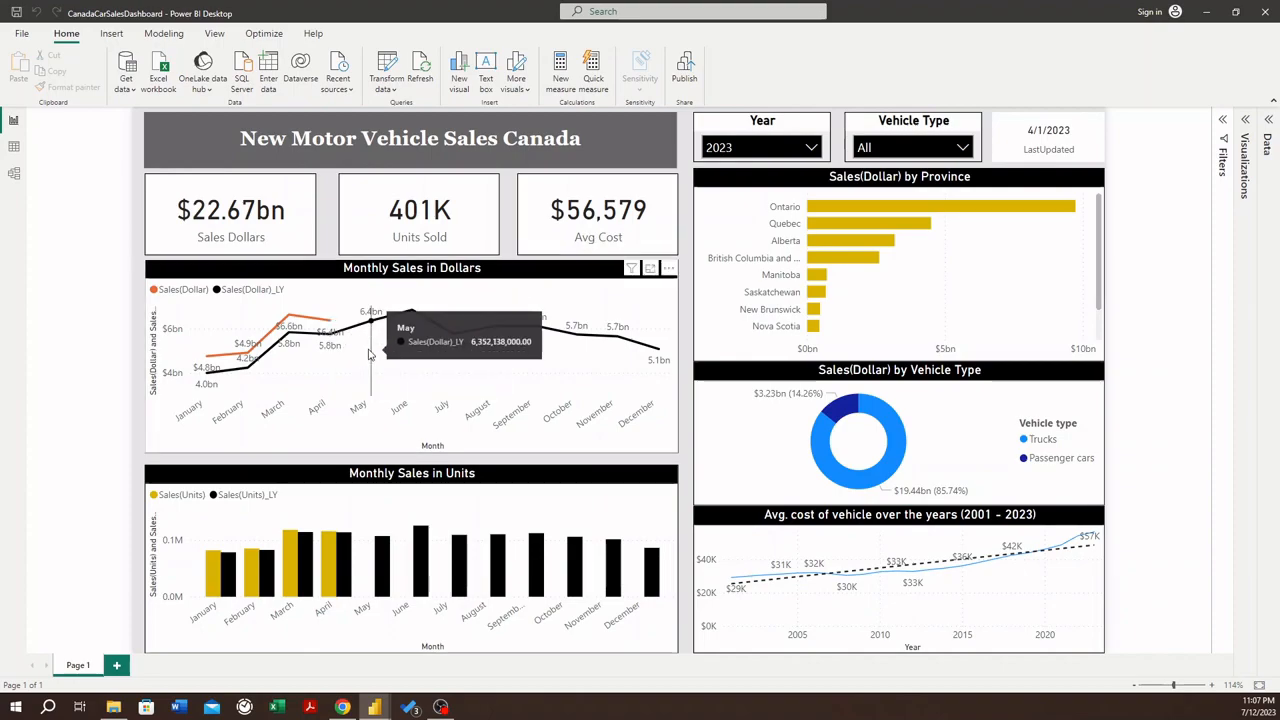
mouse_move(347, 320)
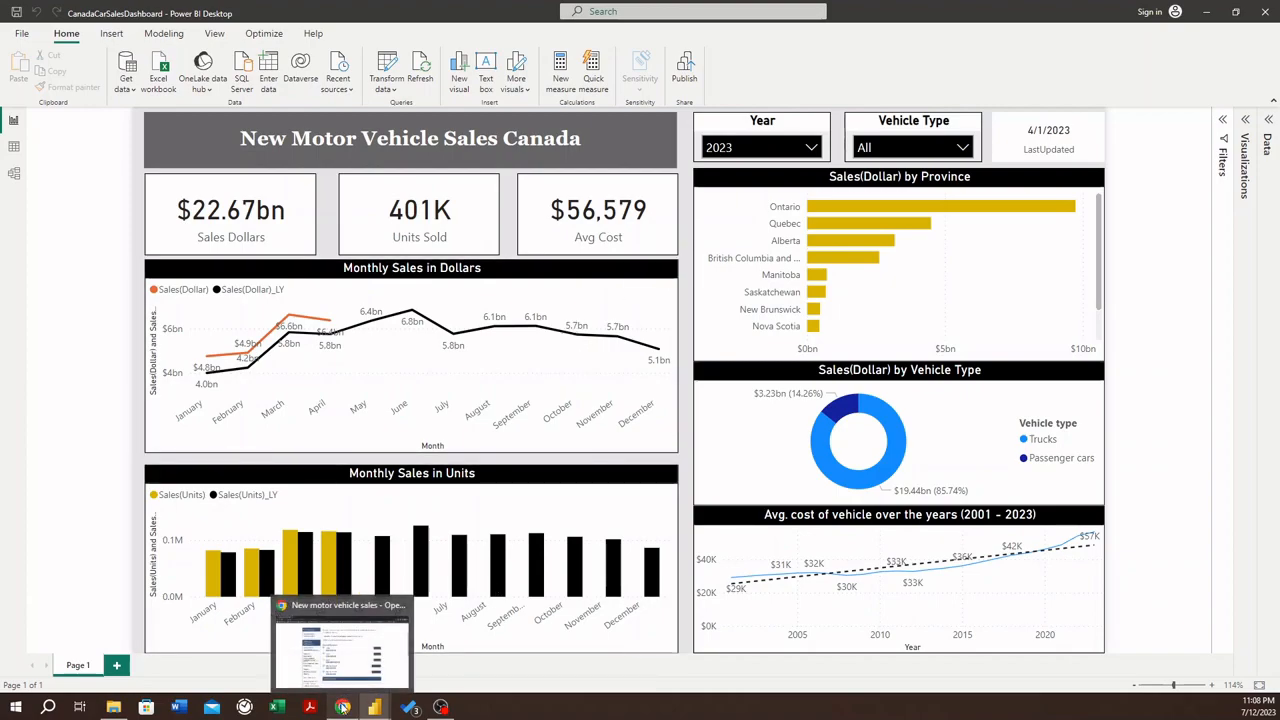
- Switch to Chrome, review the downloadable resources on the New motor vehicle sales dataset page, and minimize the browser
click(342, 708)
scroll(603, 352, up, 2)
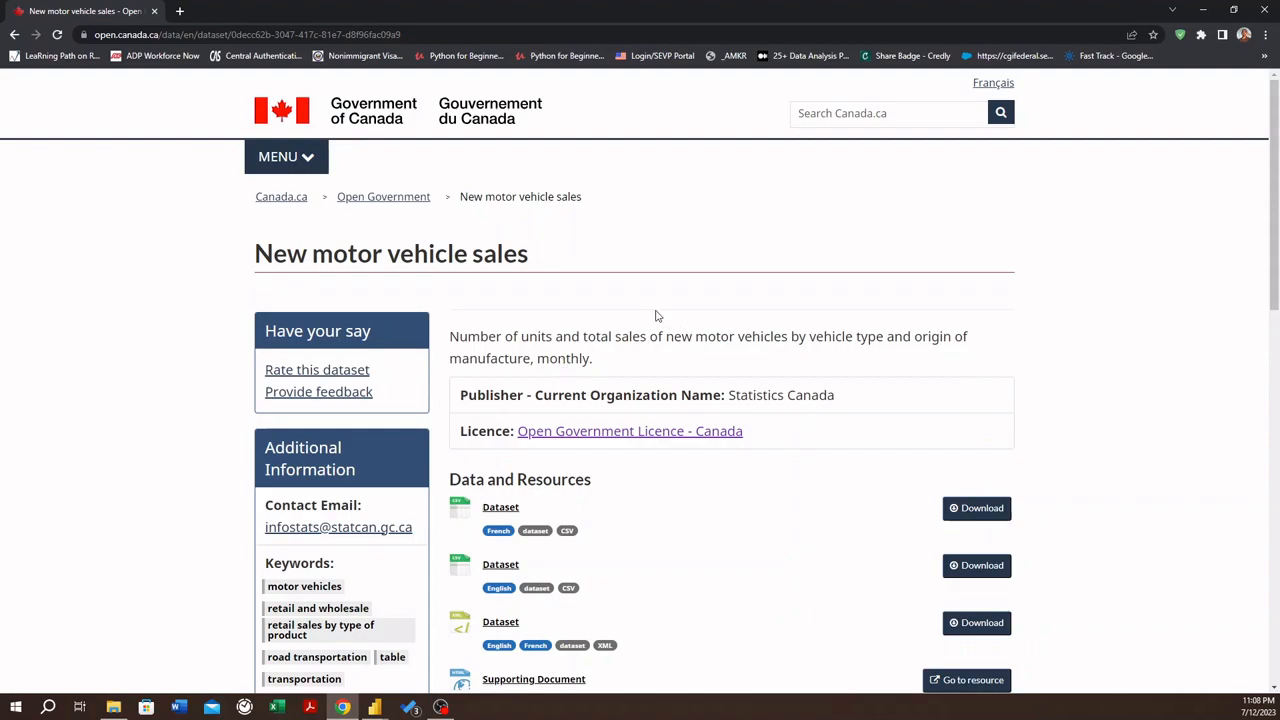
scroll(656, 316, down, 2)
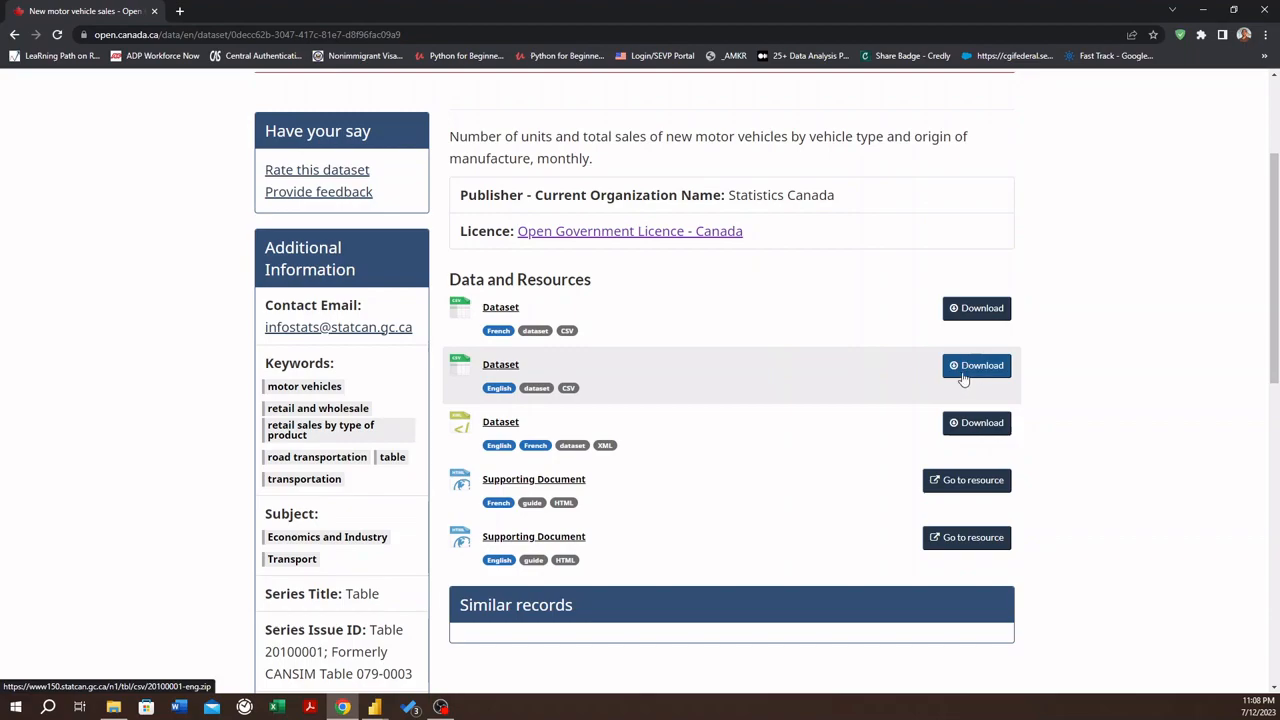
click(1204, 14)
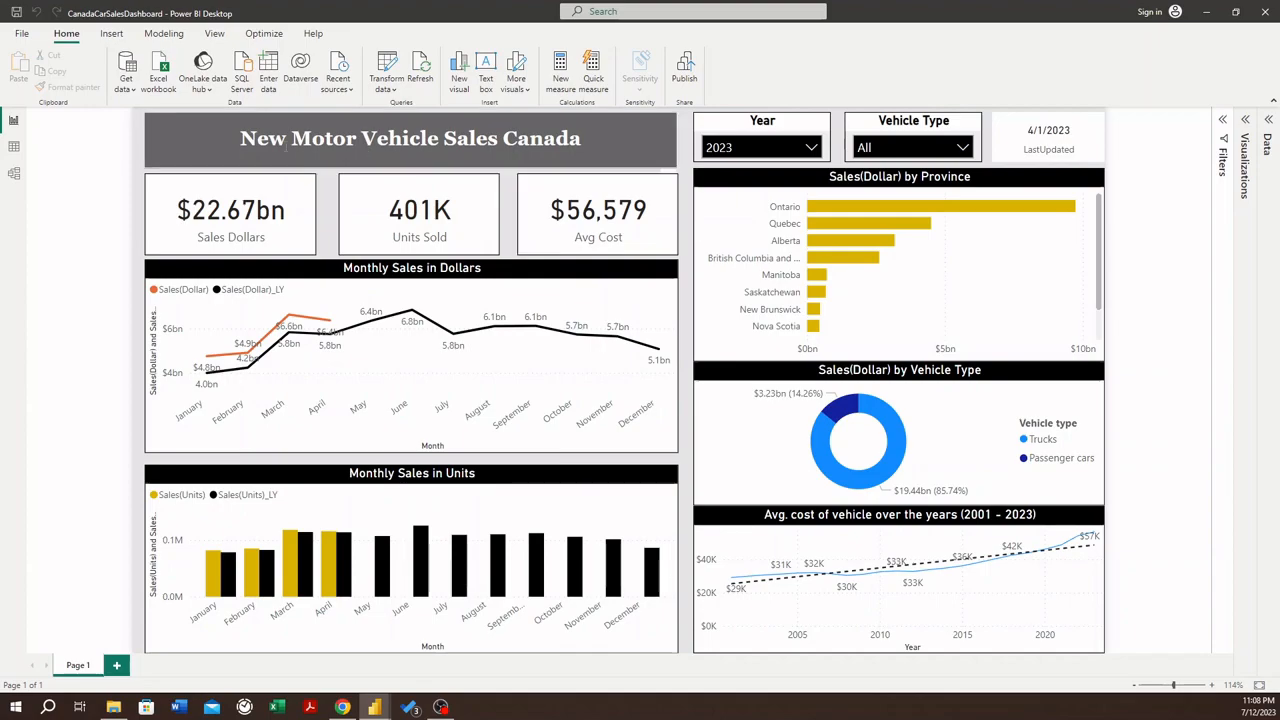
- View the Power BI Desktop version information and close it
click(310, 34)
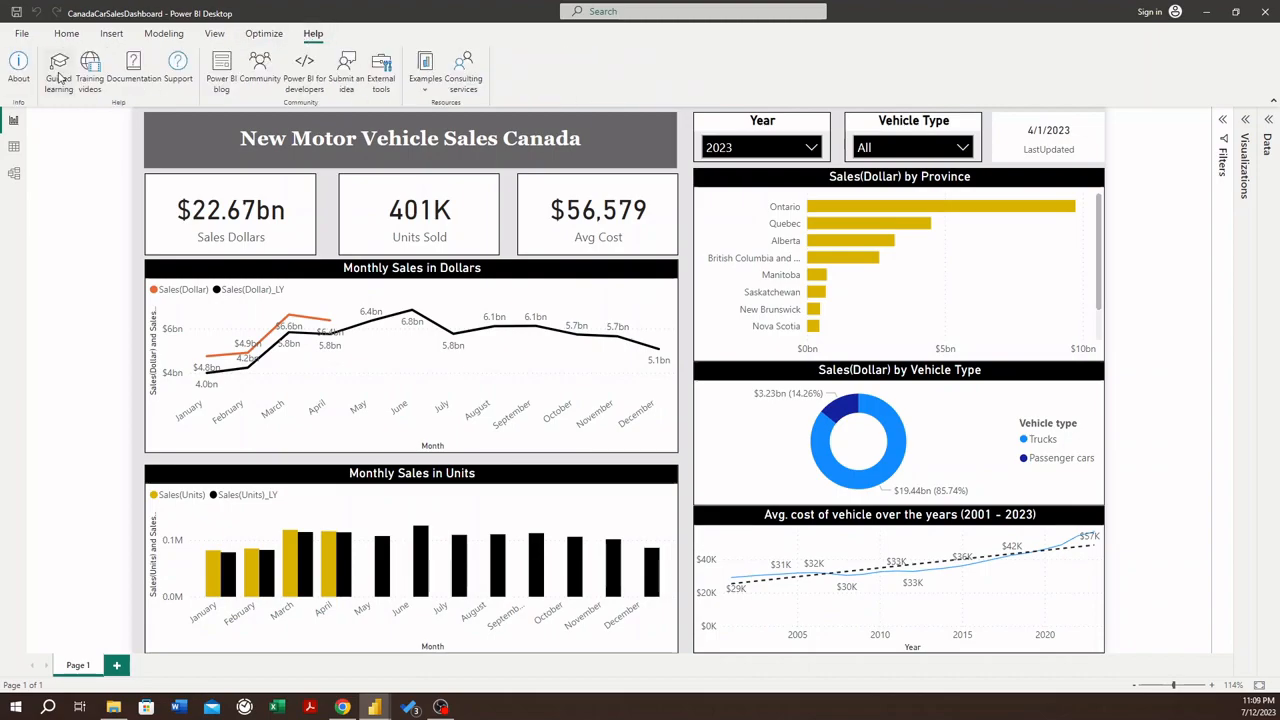
click(18, 70)
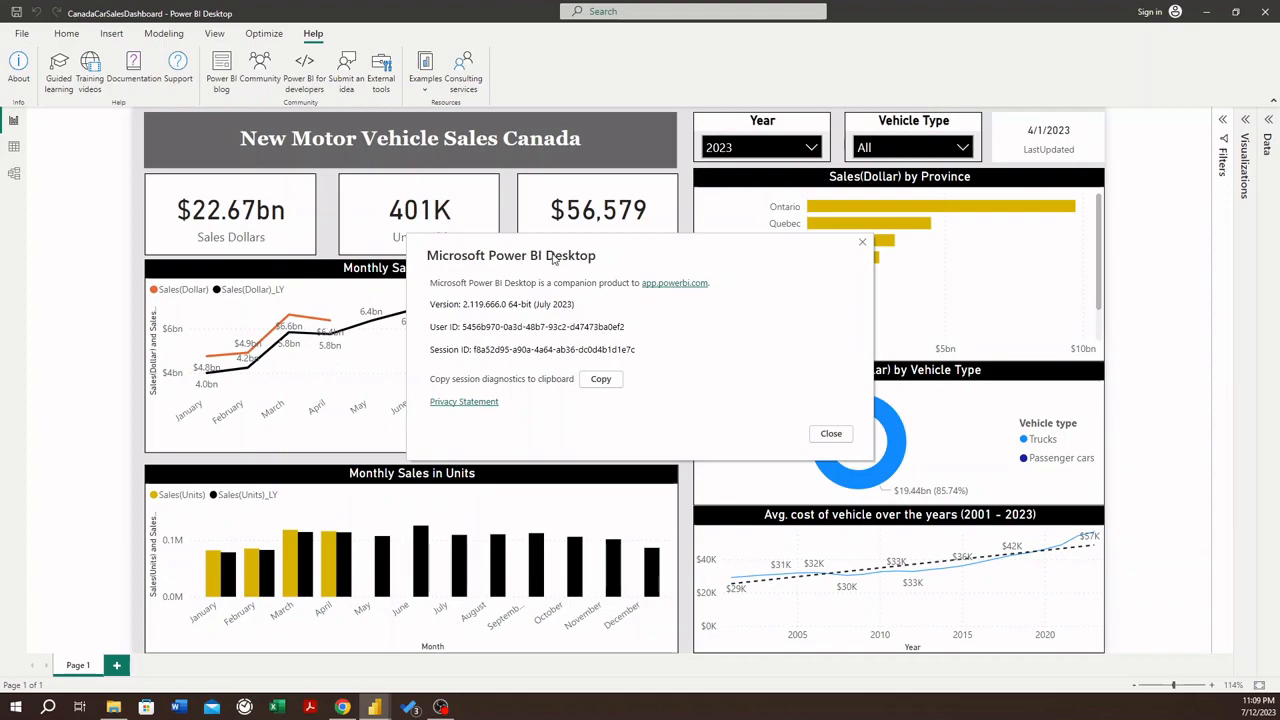
click(831, 433)
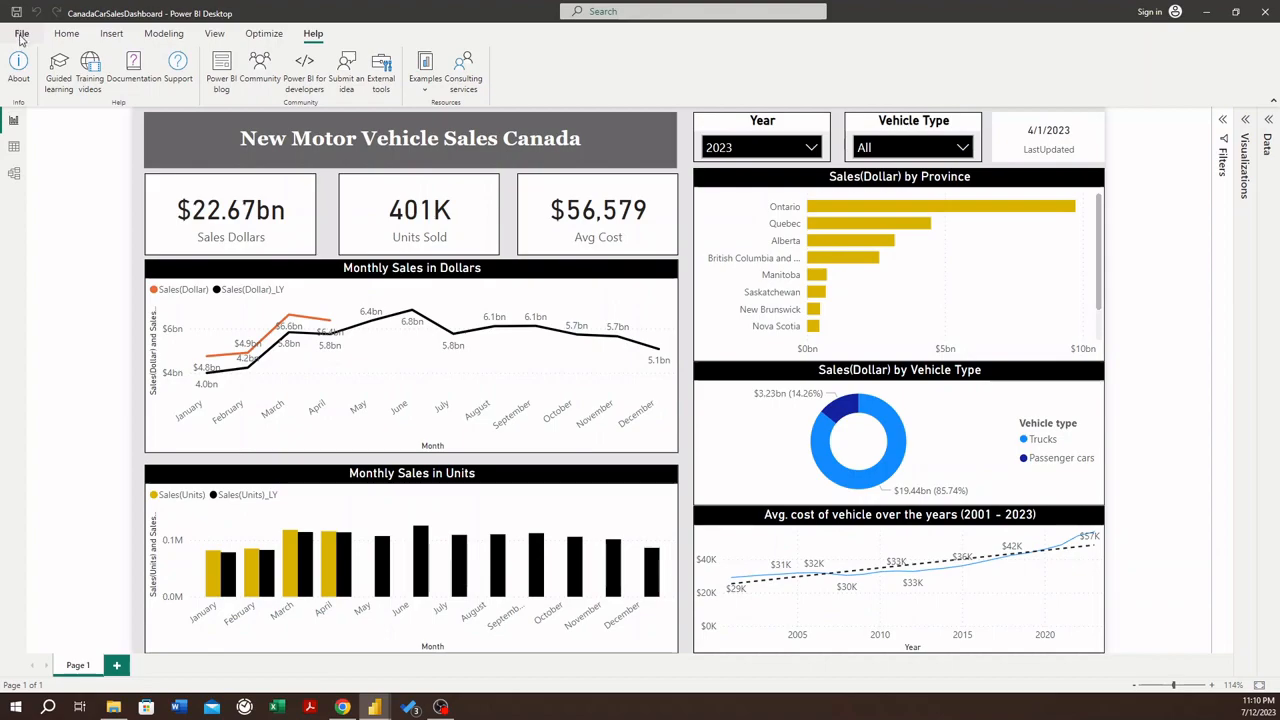
- Create a new blank report and dismiss its start screen
click(21, 34)
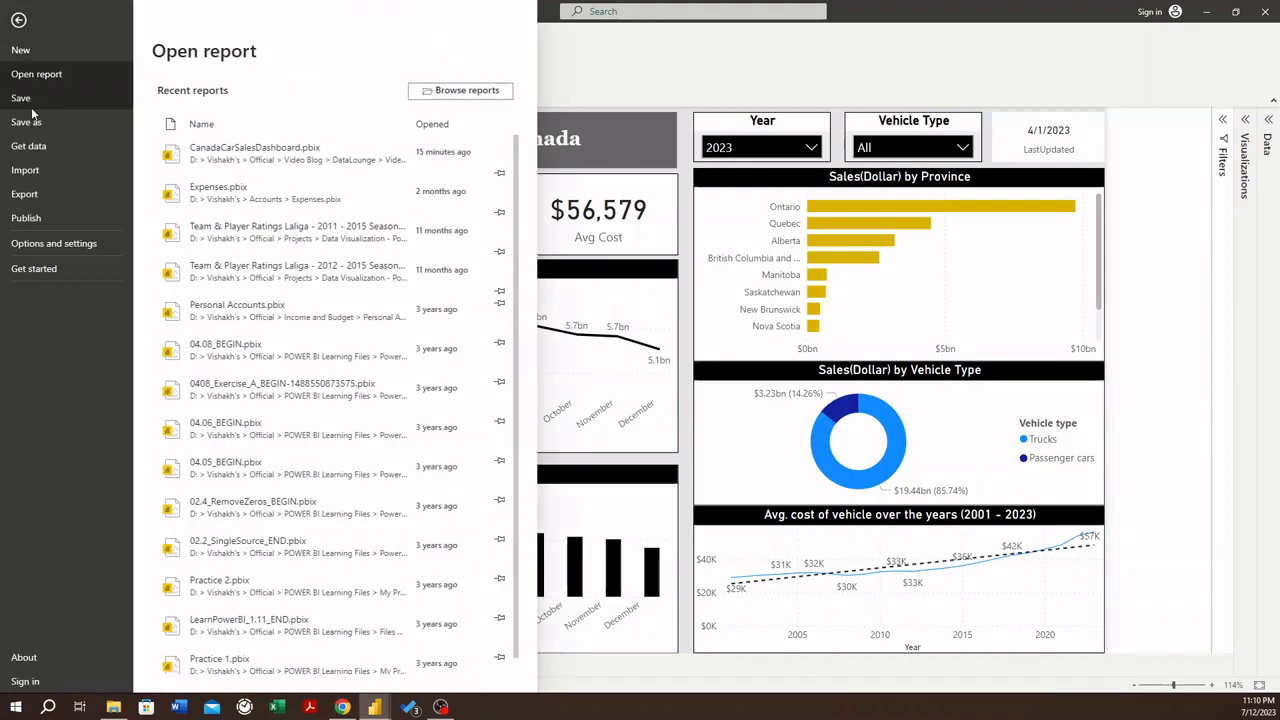
click(39, 47)
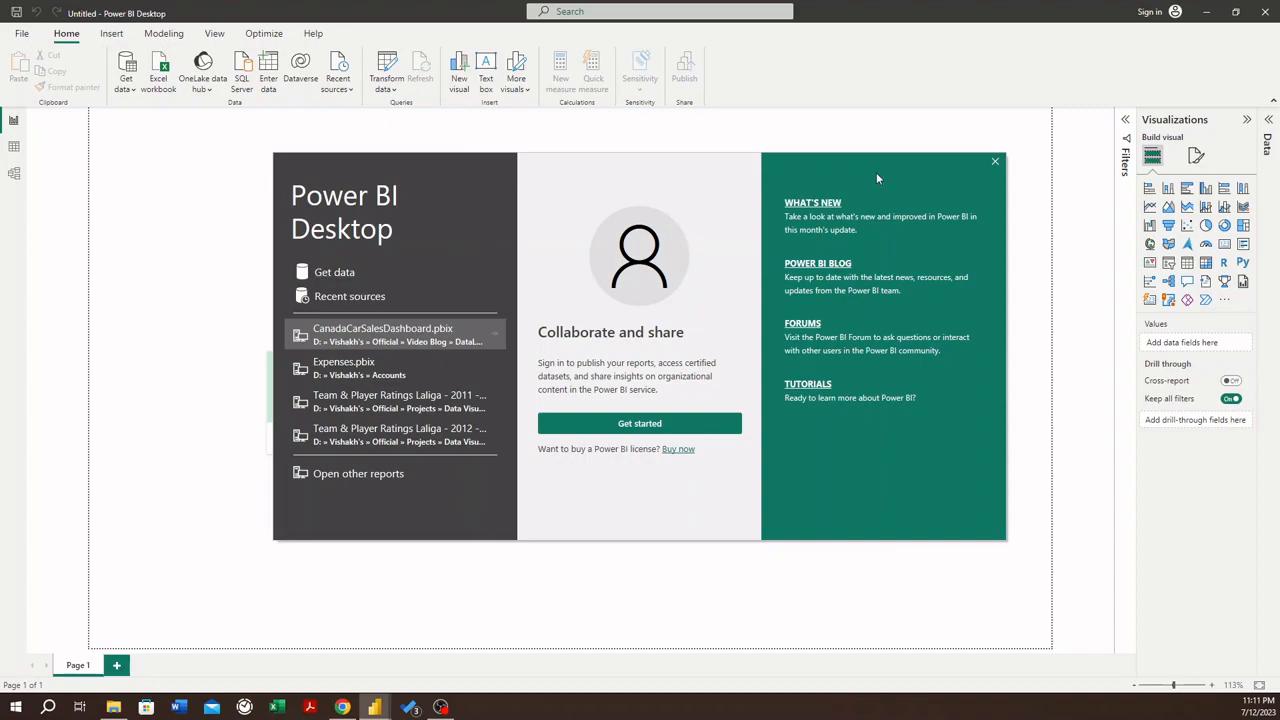
click(995, 163)
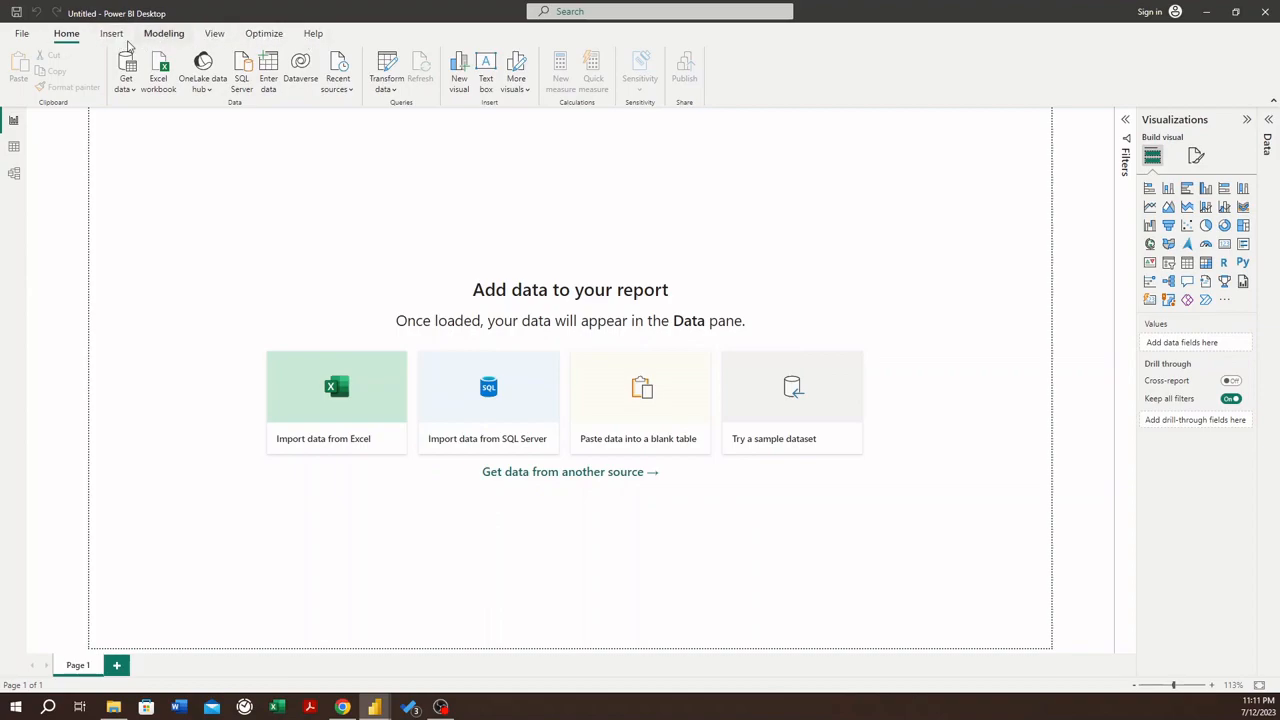
click(118, 35)
click(172, 36)
click(218, 35)
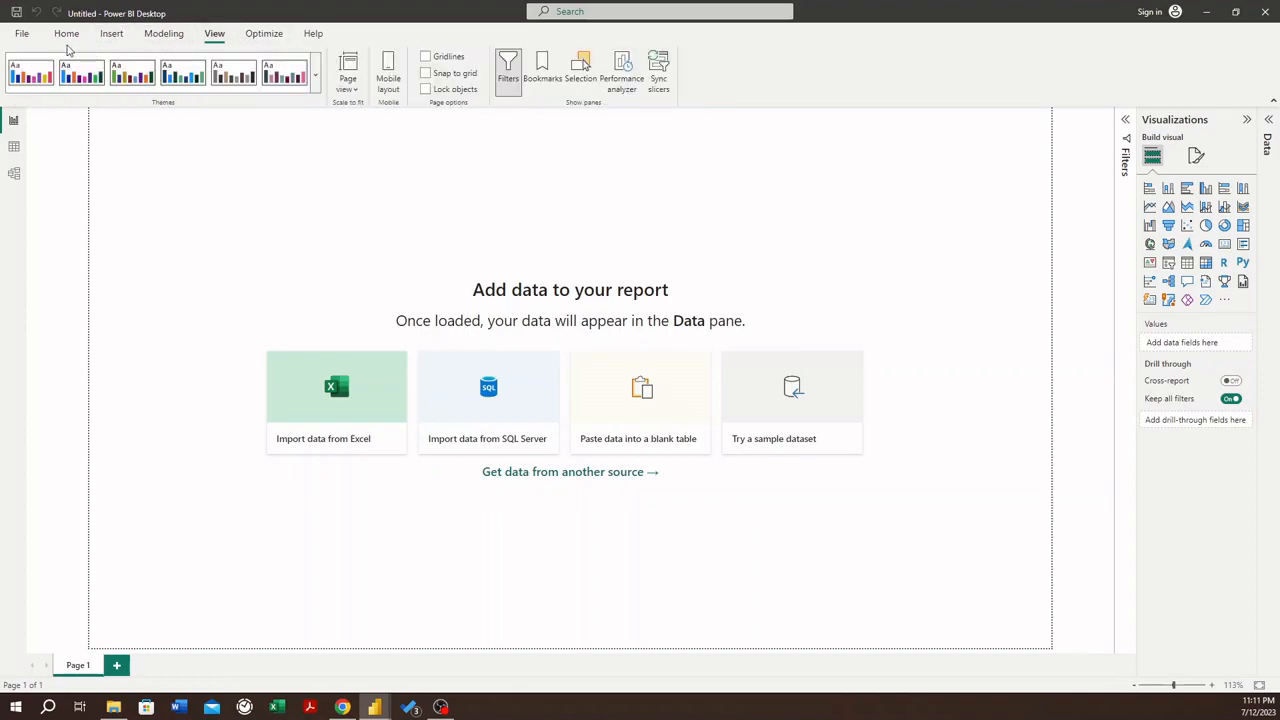
click(66, 36)
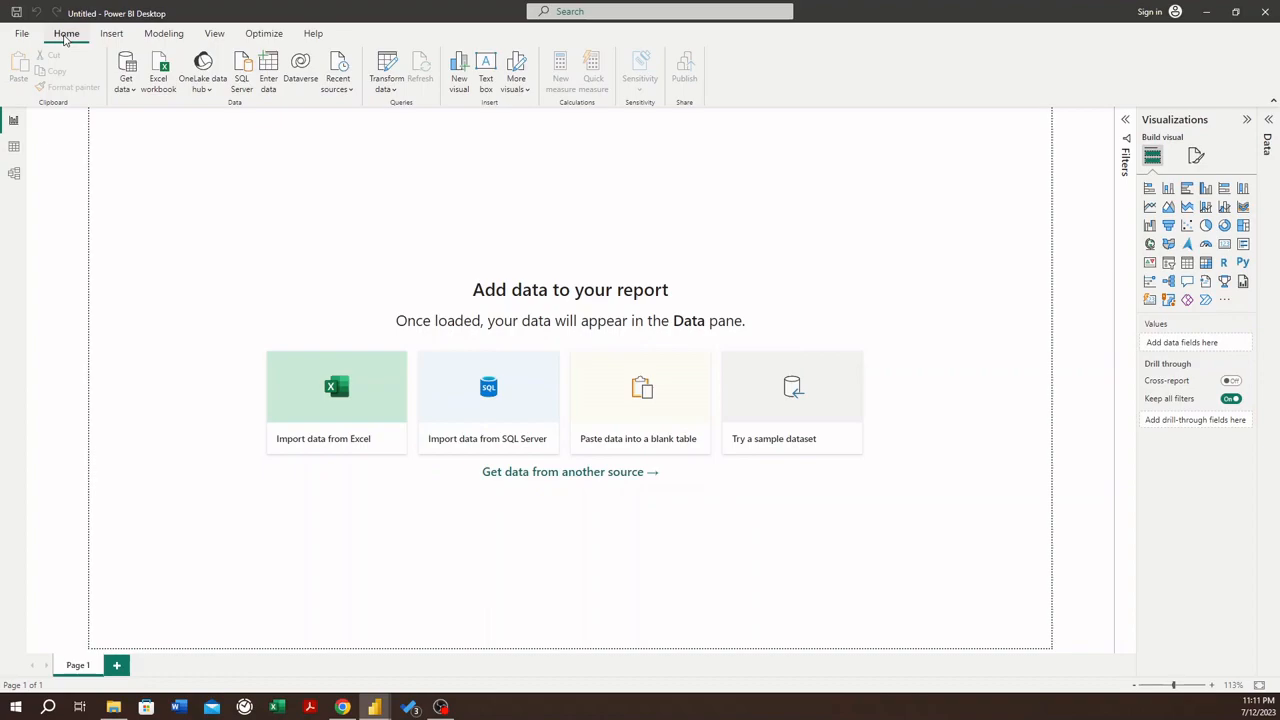
- Open CanadaCarSalesData from the Desktop as a Text/CSV source, preview its columns, and cancel the import
click(127, 89)
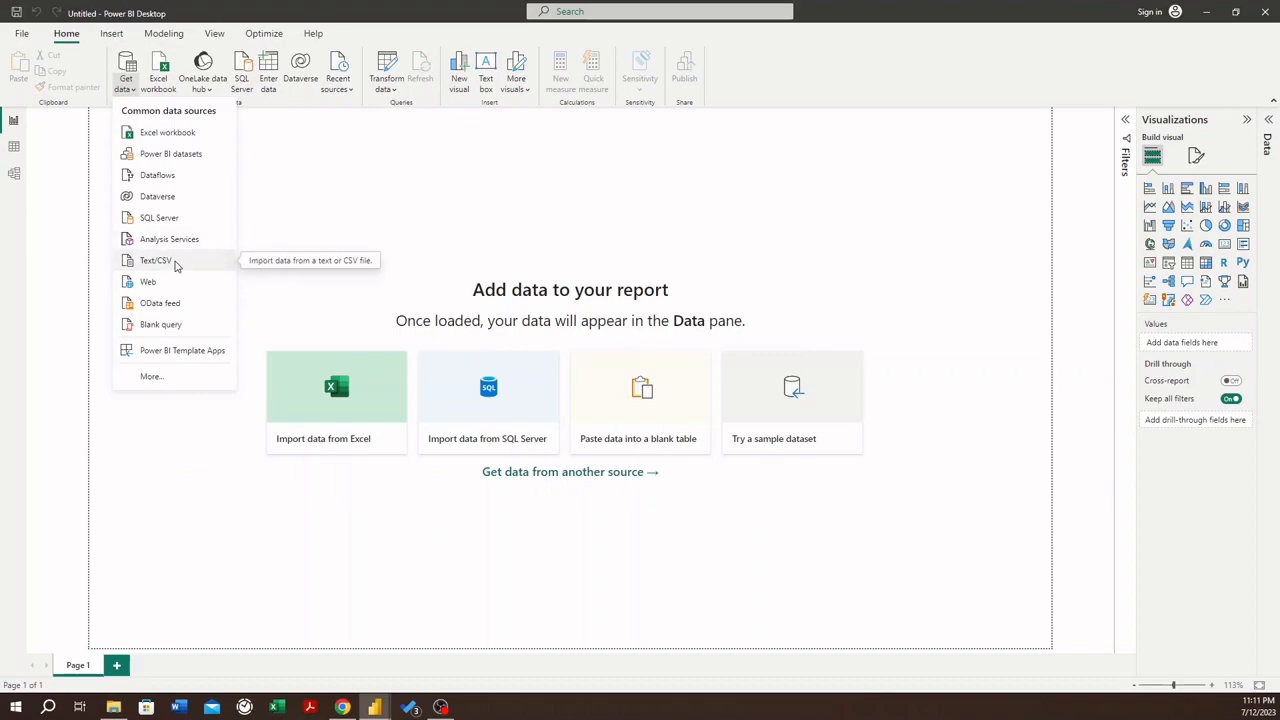
click(174, 264)
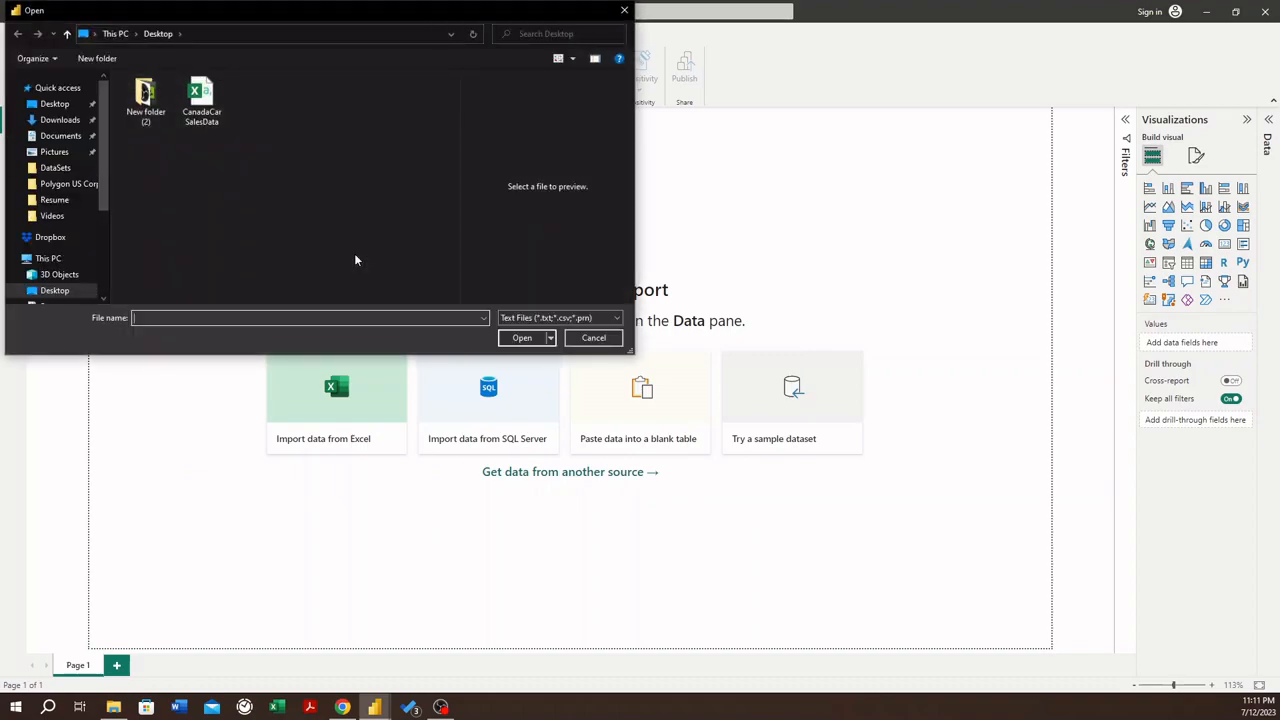
drag(343, 13, 480, 115)
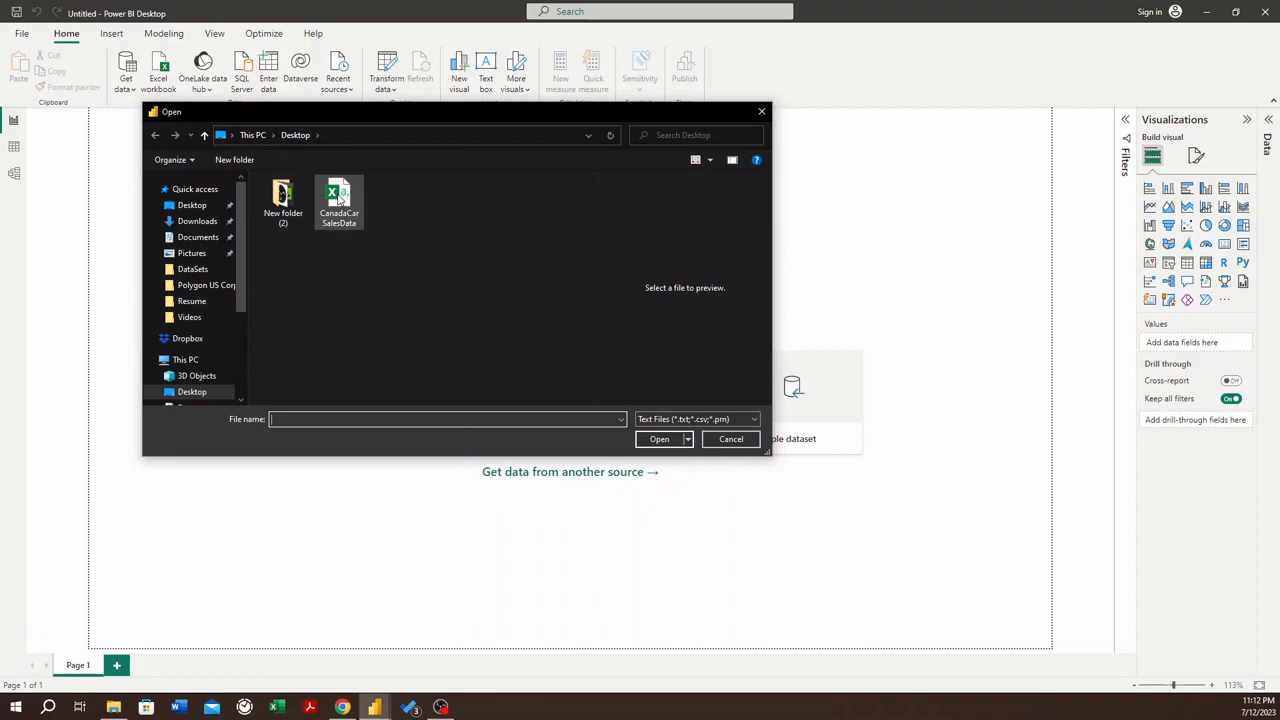
click(341, 200)
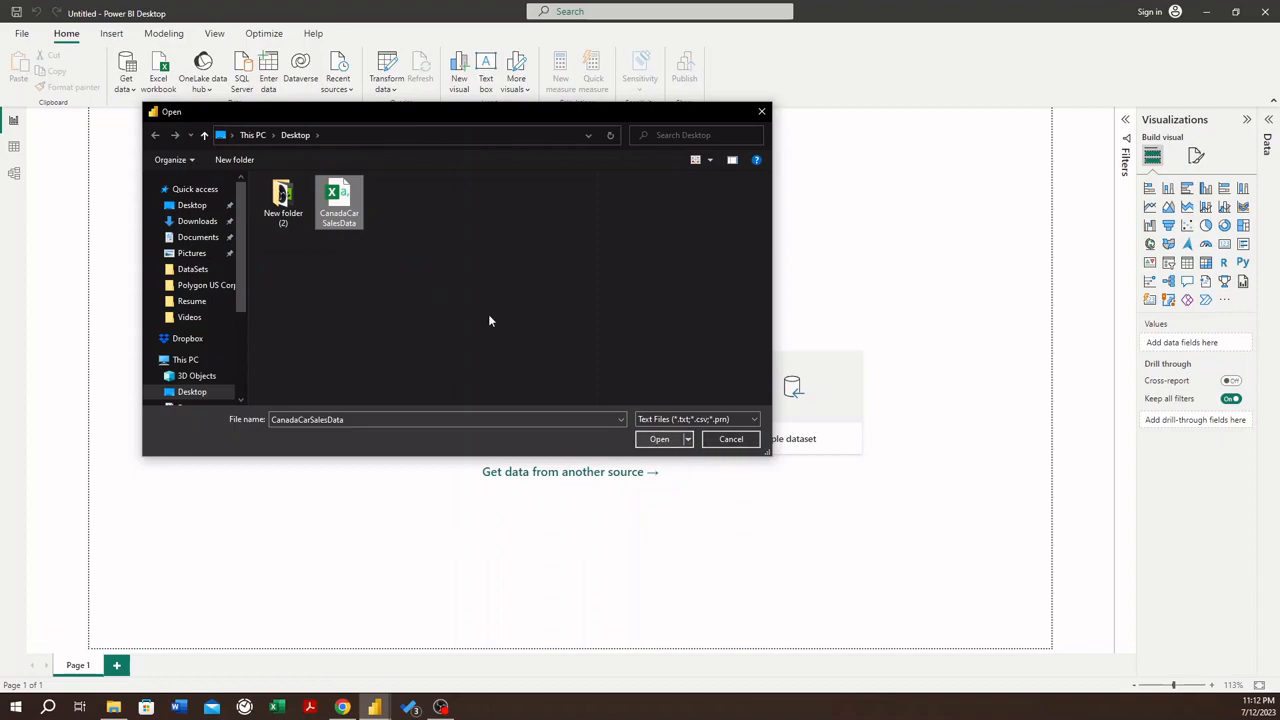
click(659, 440)
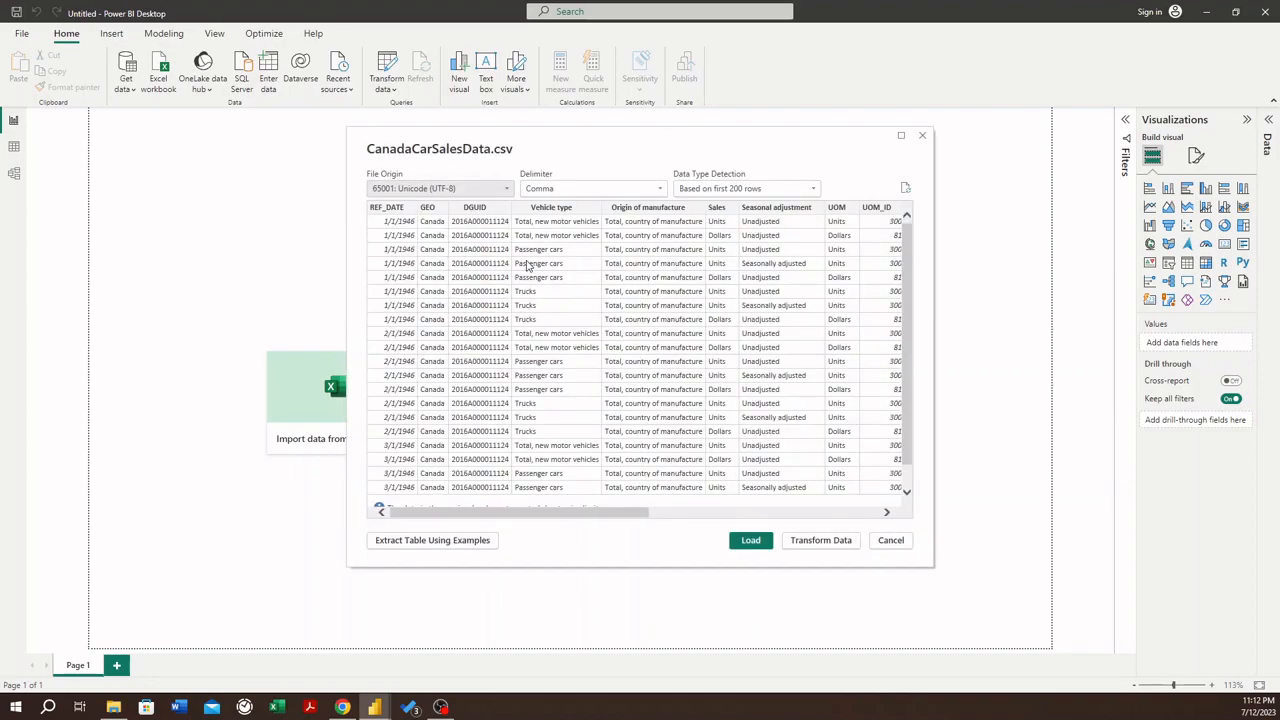
drag(508, 516, 480, 521)
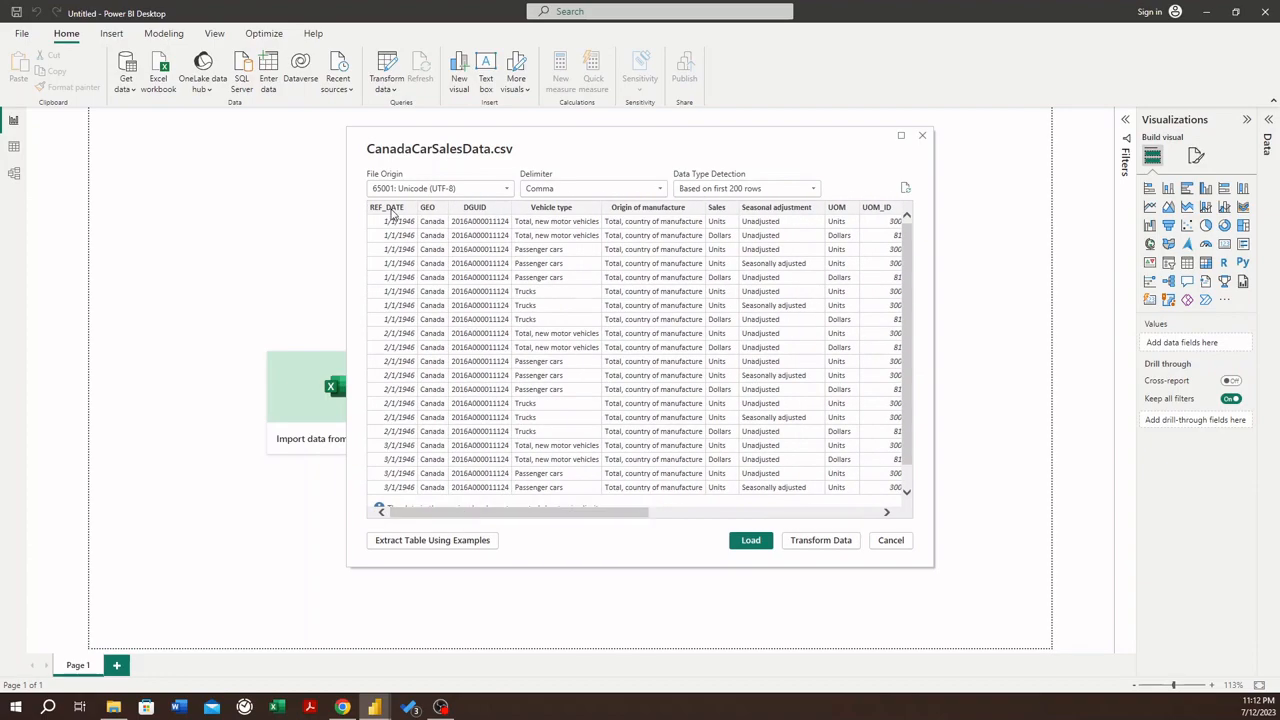
mouse_move(489, 511)
mouse_down()
mouse_move(766, 495)
mouse_move(486, 516)
mouse_up()
click(119, 706)
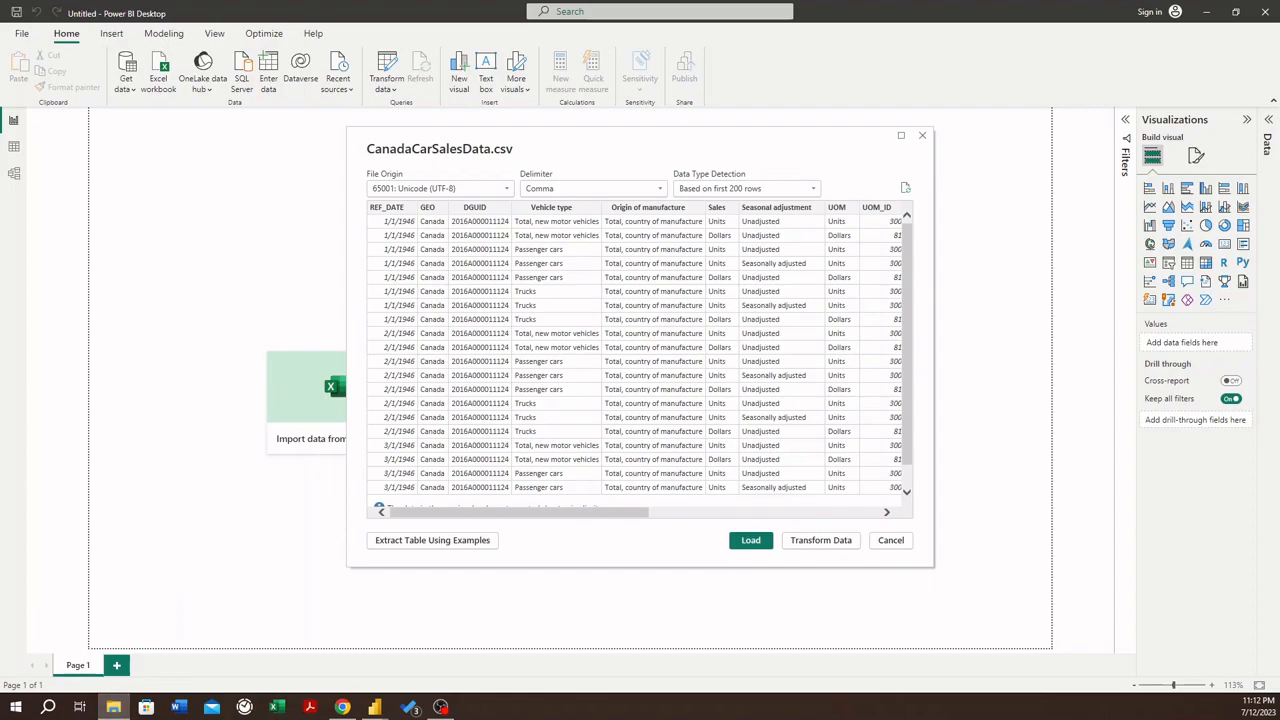
key(alt+Tab)
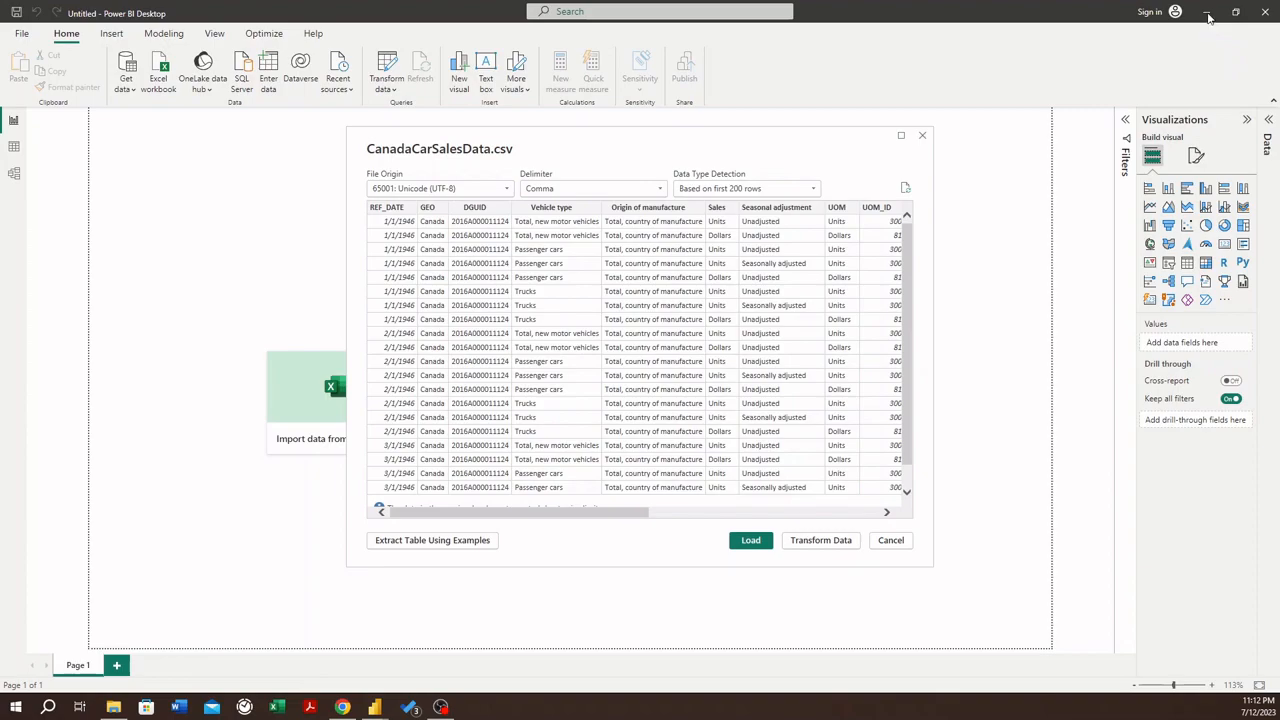
click(890, 540)
- Minimize both Power BI windows and open the CanadaCarSalesData file in Excel
click(1205, 15)
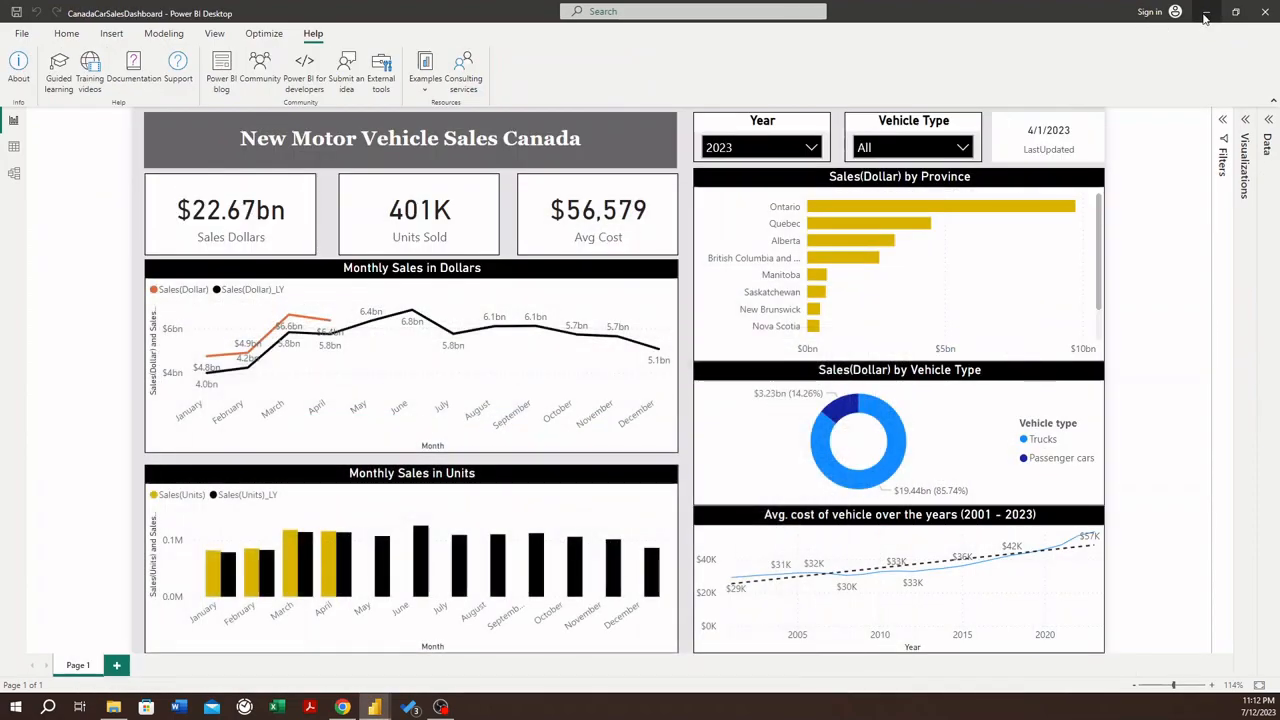
click(1203, 12)
click(28, 24)
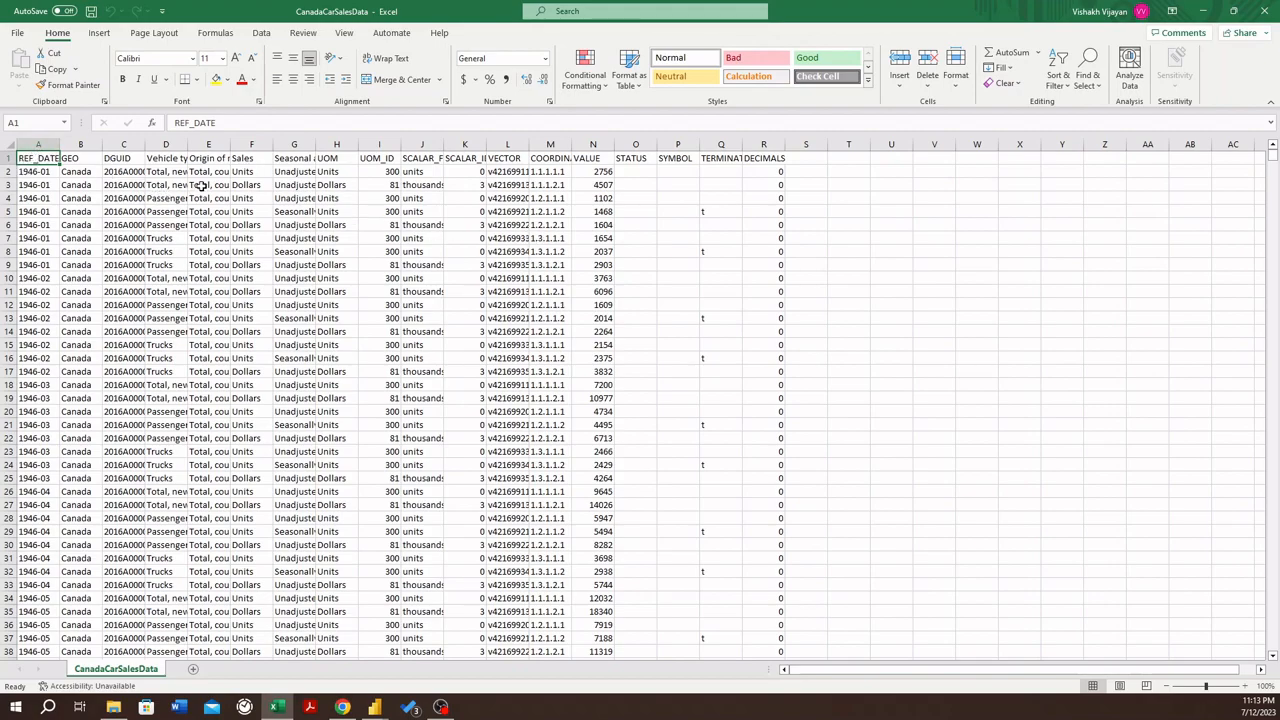
- AutoFit the width of columns A through R, from REF_DATE to DECIMALS
click(38, 144)
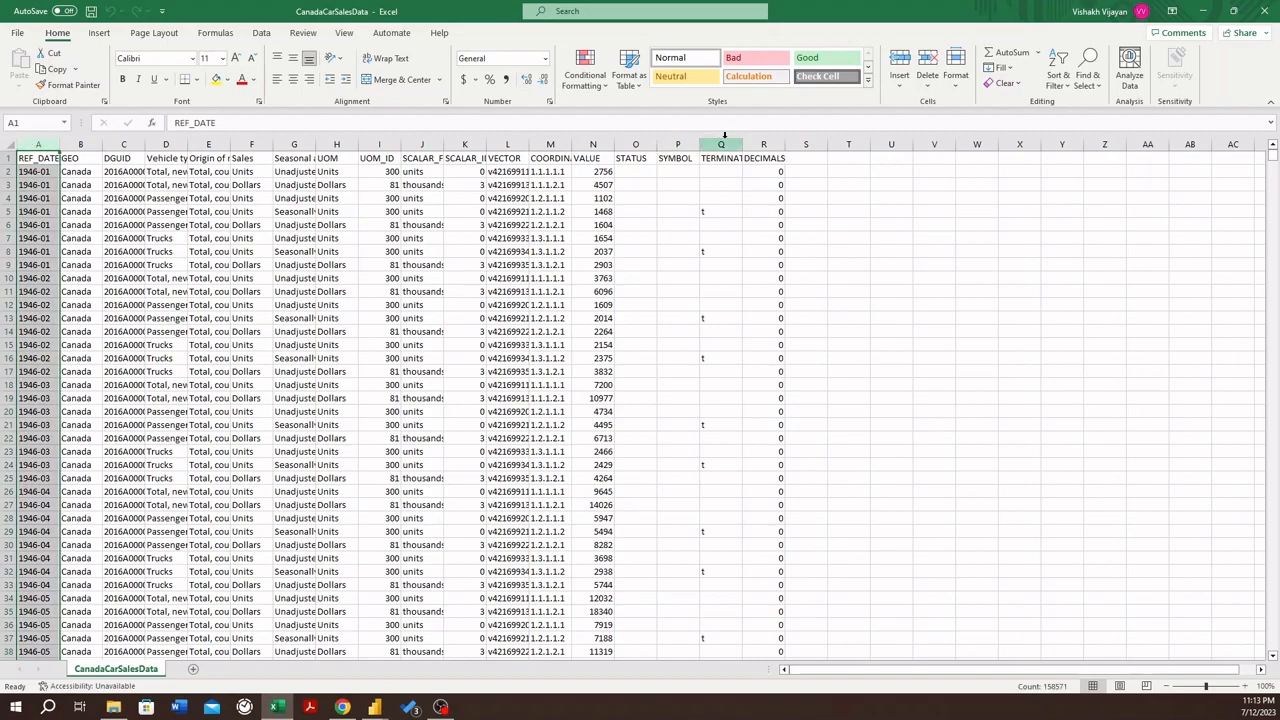
shift+click(763, 144)
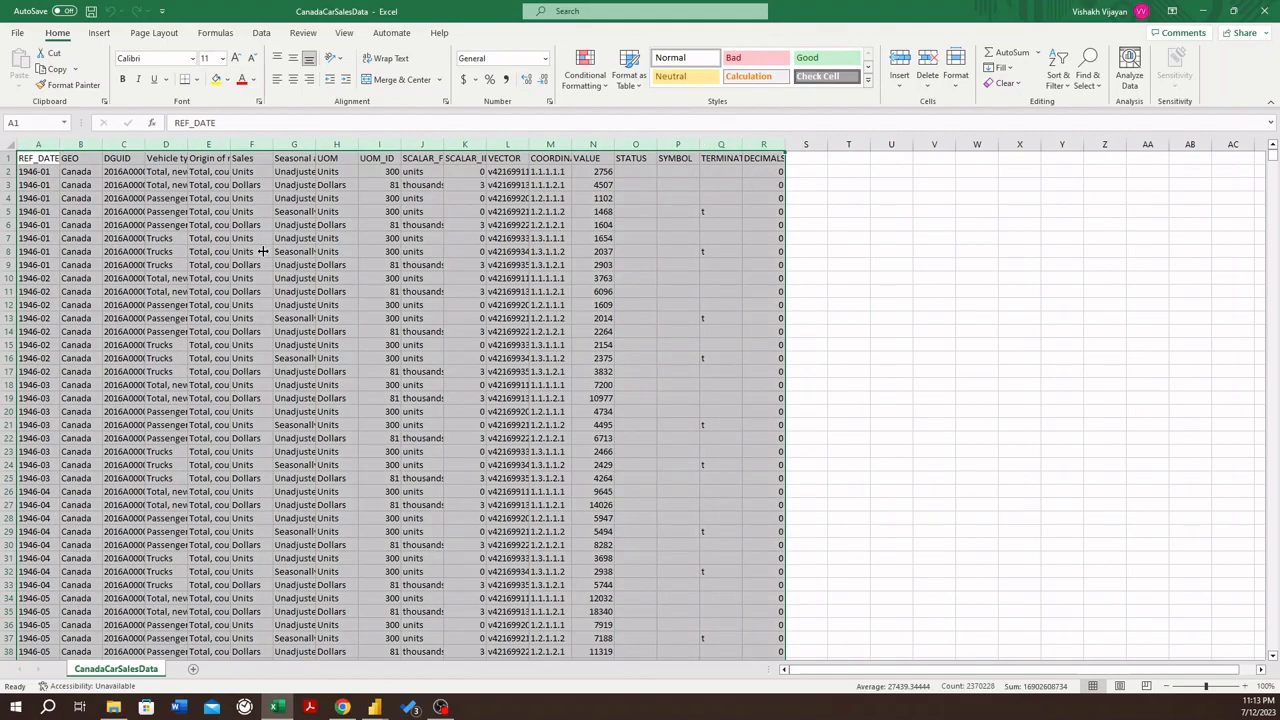
key(alt+h)
key(o)
key(i)
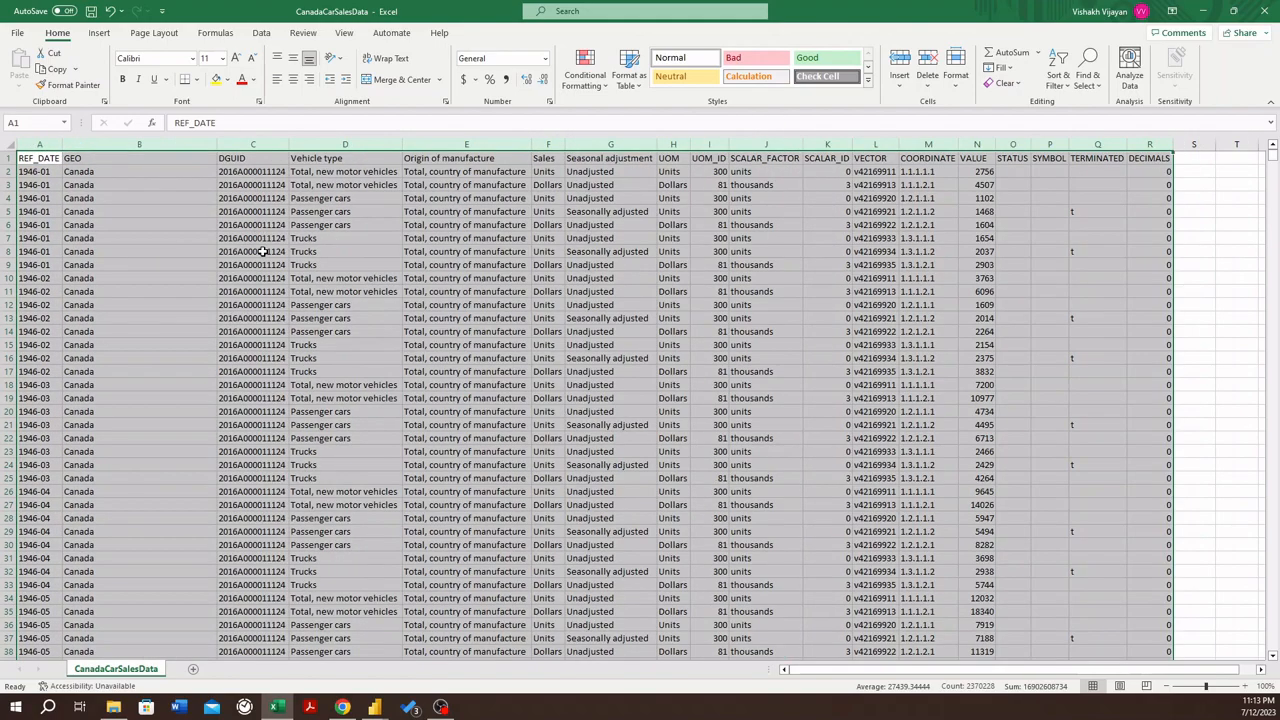
- Examine the REF_DATE header and the regions listed in the GEO column, and return to the first row
click(47, 160)
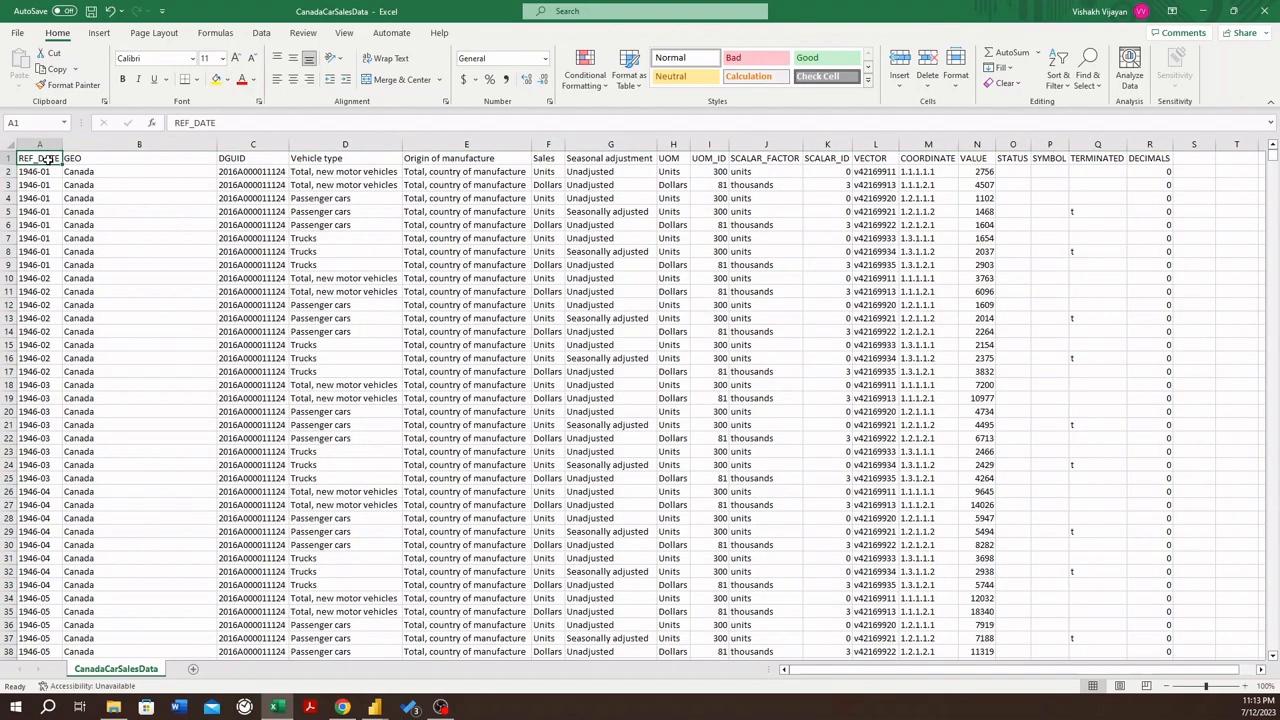
click(113, 158)
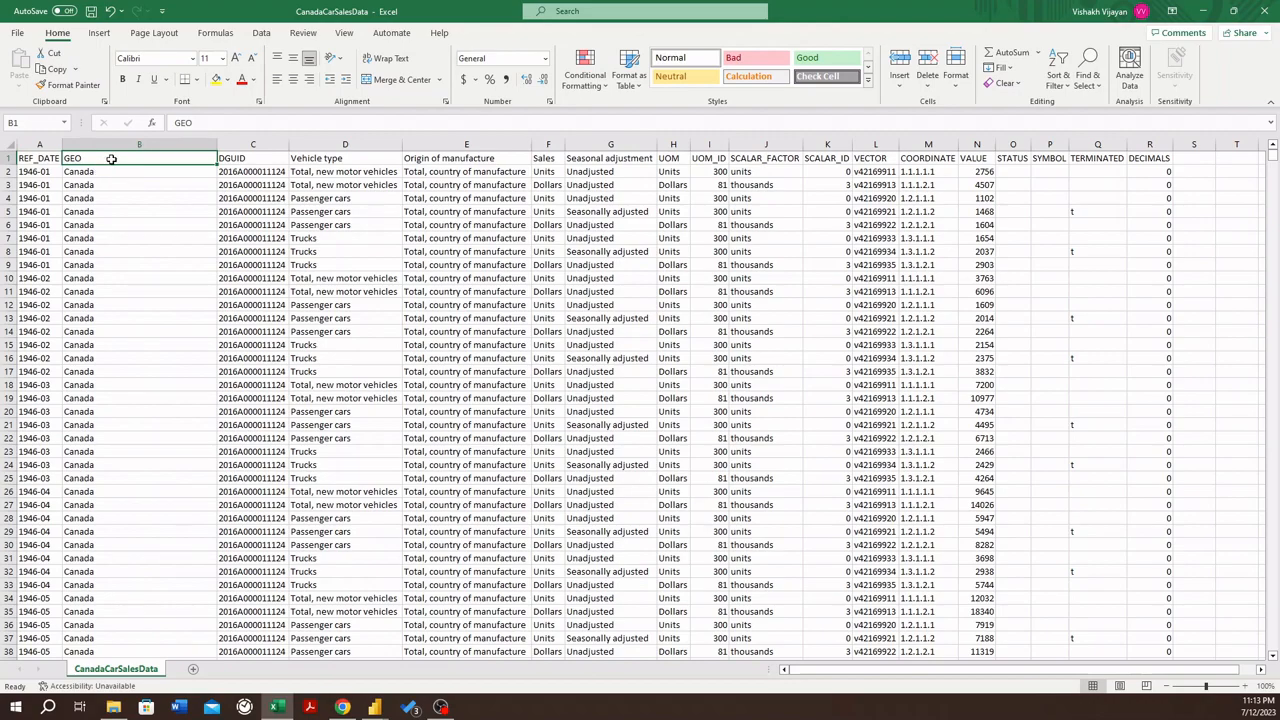
click(115, 172)
drag(128, 172, 142, 410)
scroll(157, 357, down, 8)
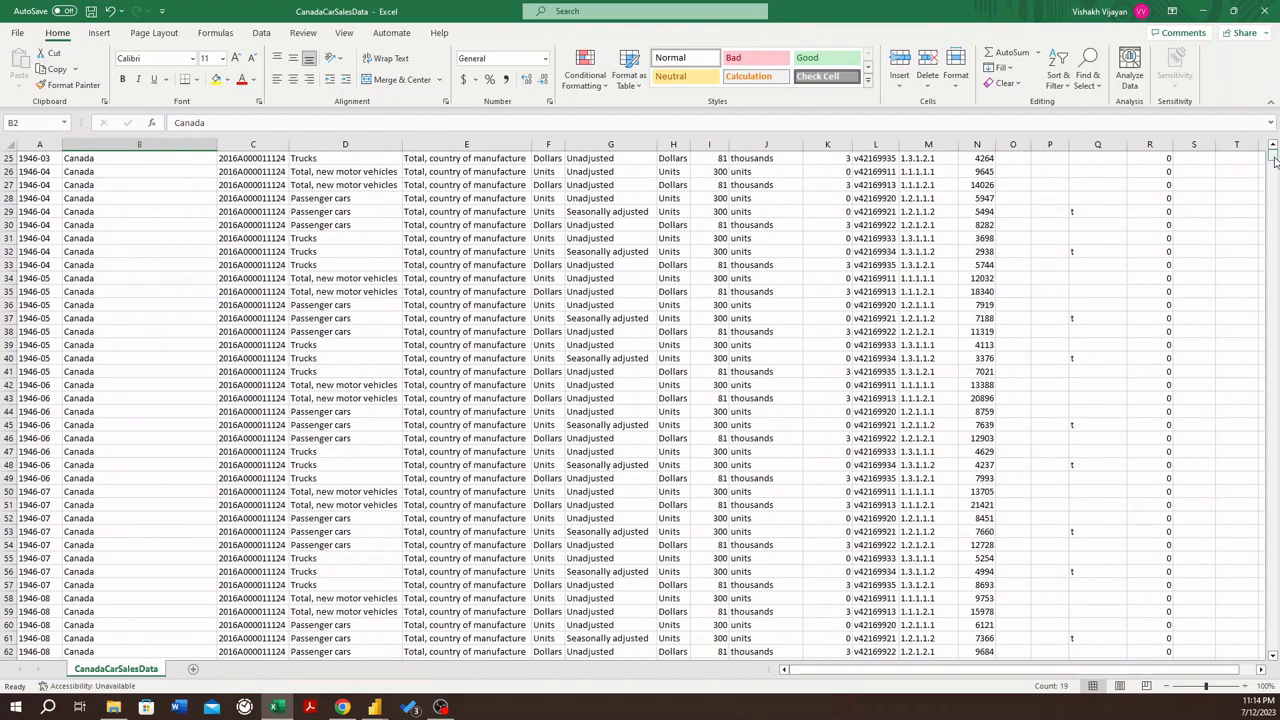
drag(1274, 160, 1264, 194)
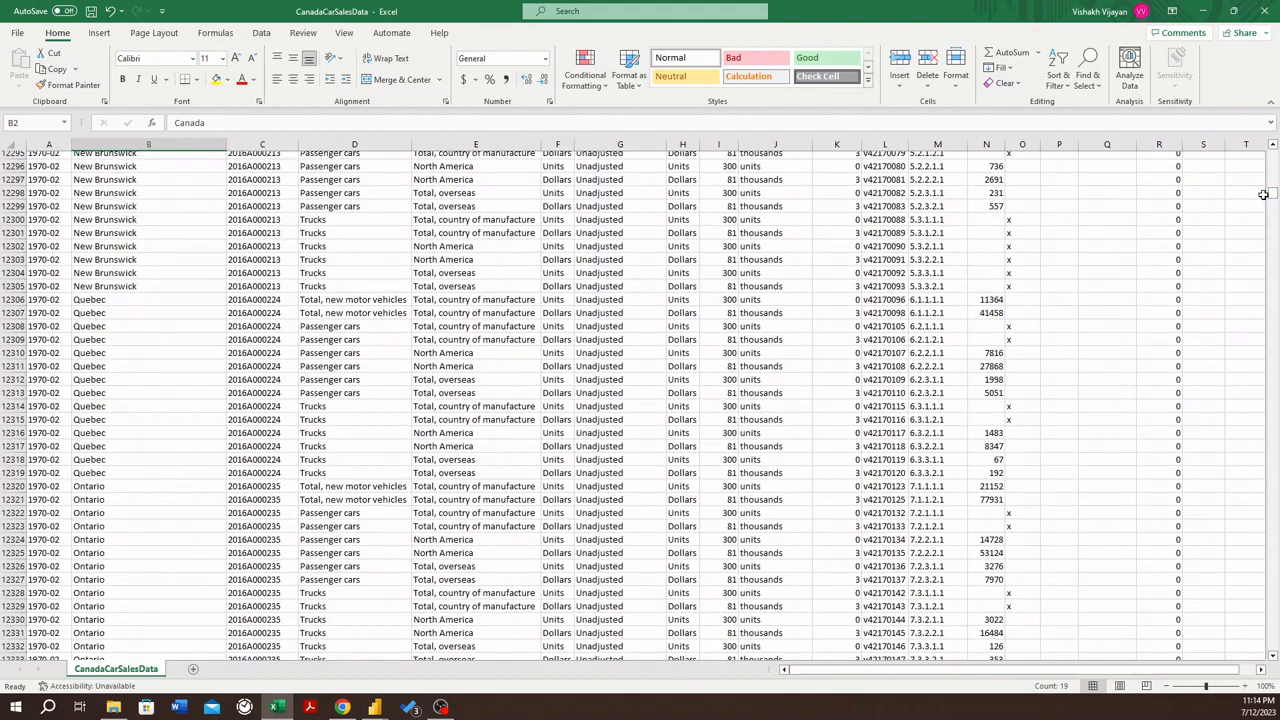
click(126, 286)
click(143, 272)
scroll(169, 270, up, 3)
scroll(169, 270, up, 20)
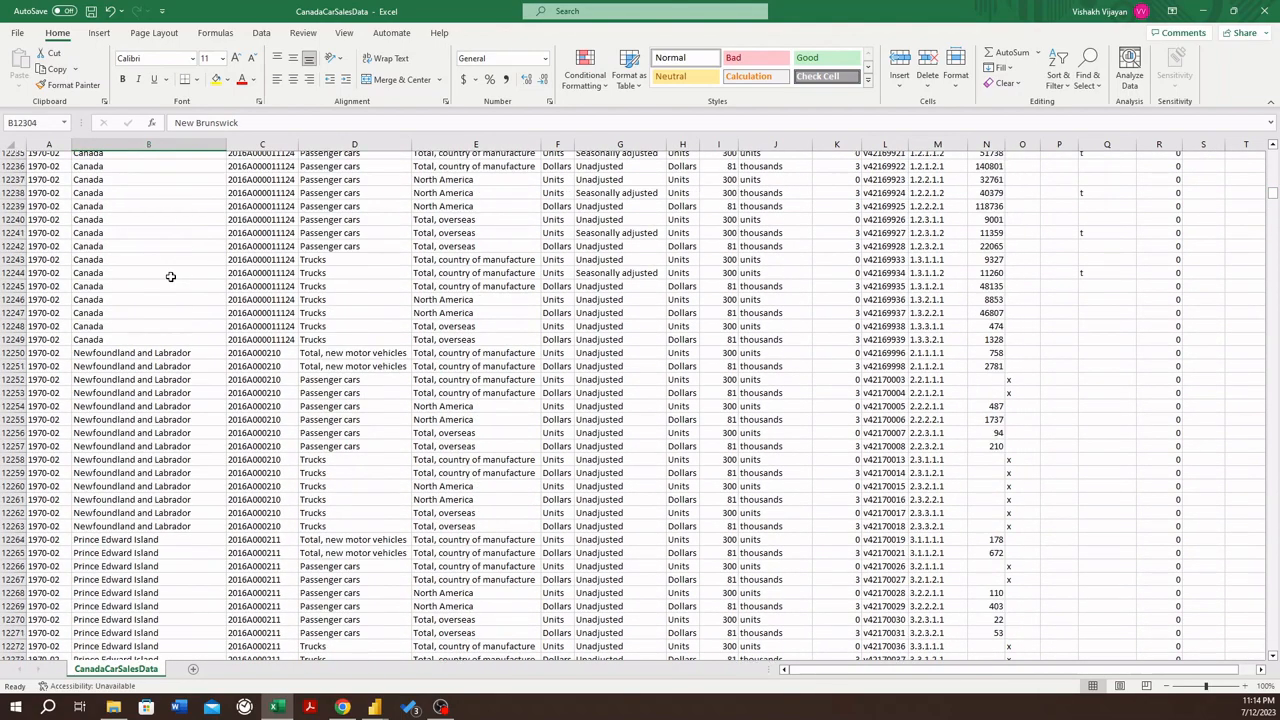
scroll(168, 288, up, 20)
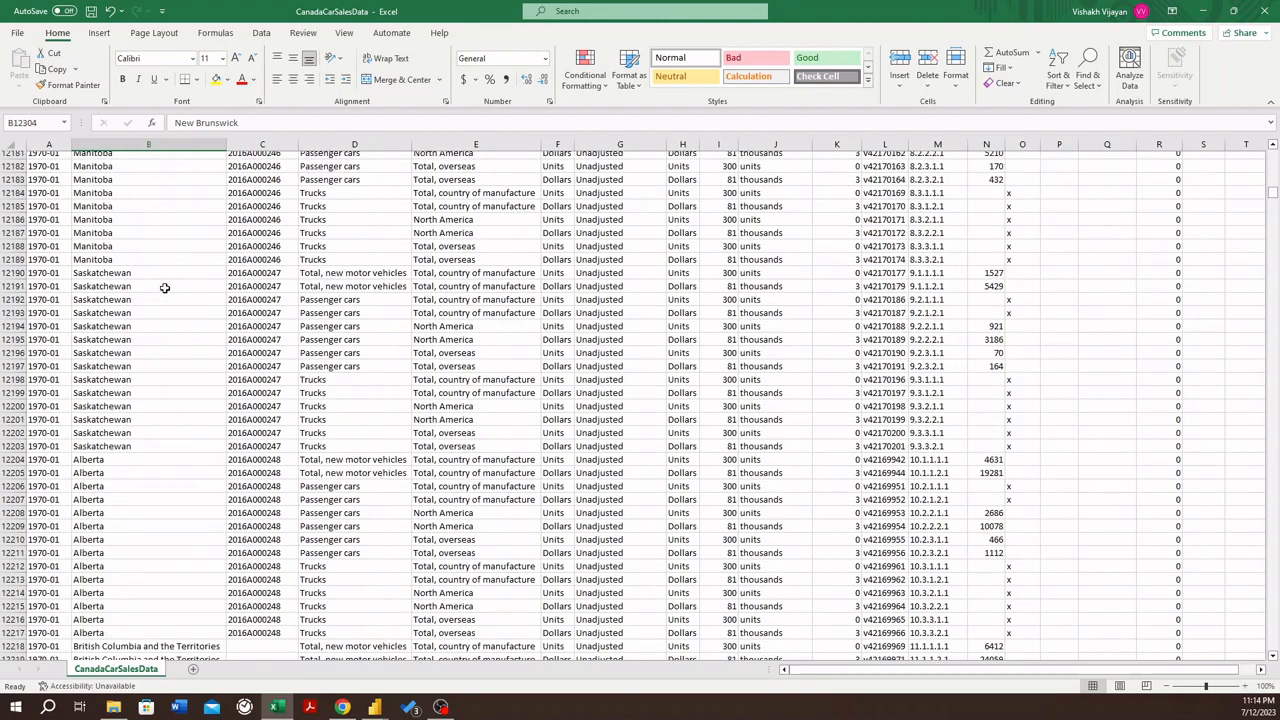
scroll(165, 288, up, 17)
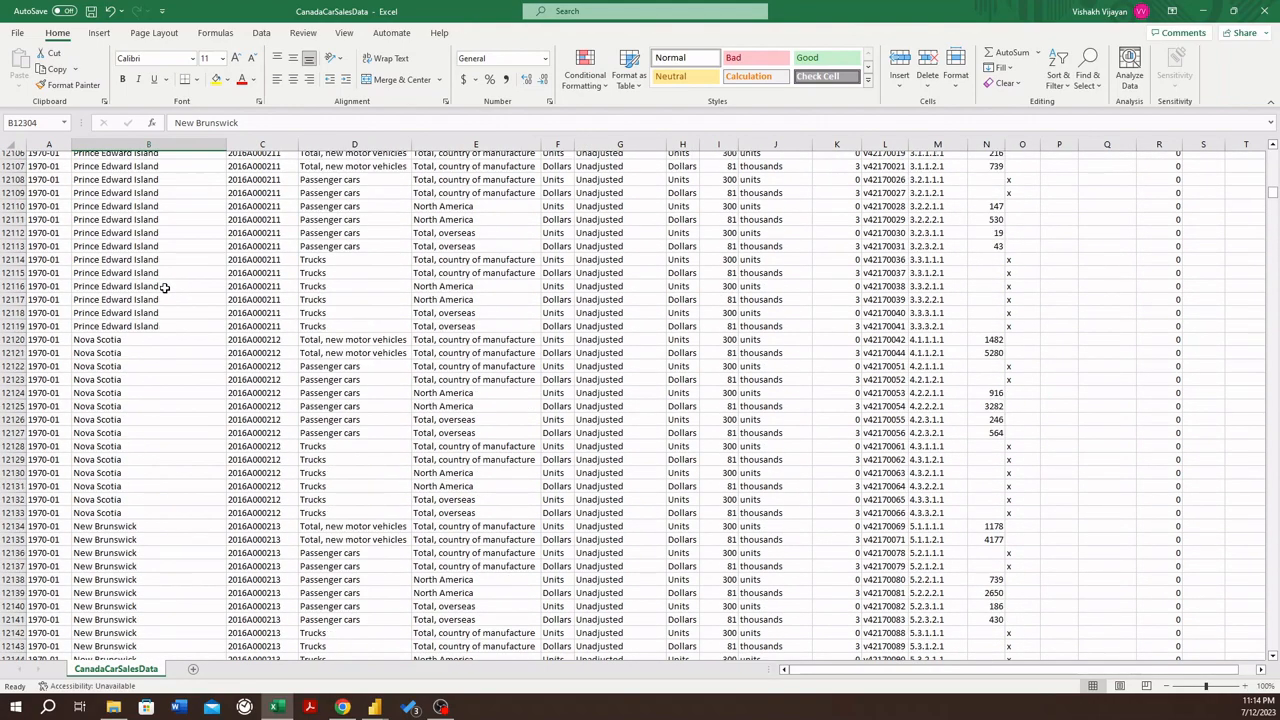
drag(1274, 196, 1274, 155)
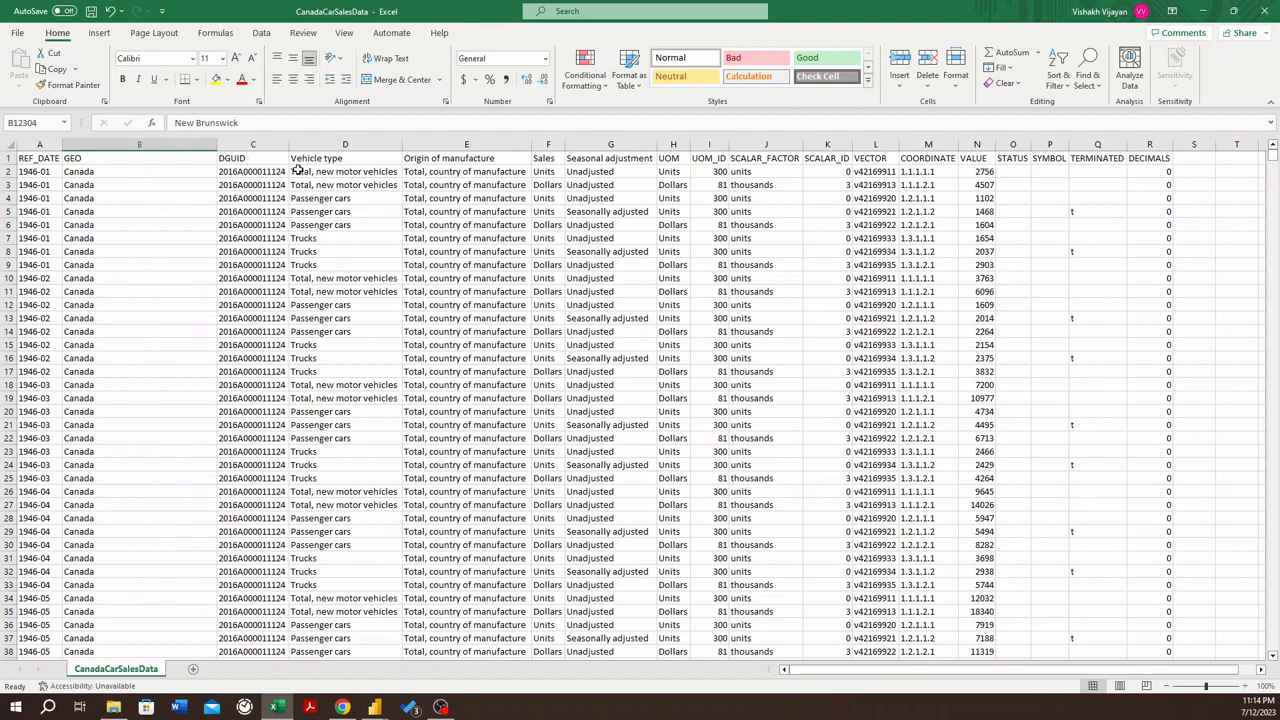
- Examine the DGUID codes and the Vehicle type and Origin of manufacture headers in the worksheet
click(259, 159)
drag(259, 159, 255, 266)
click(343, 158)
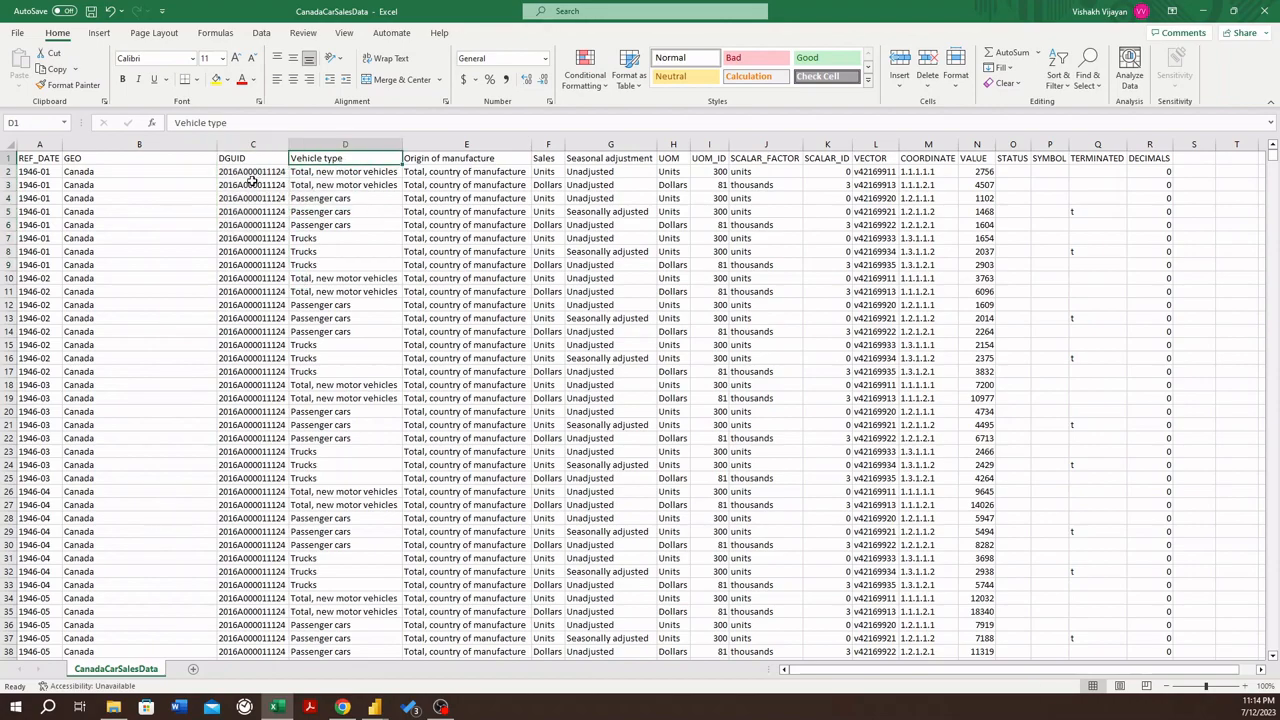
drag(258, 172, 258, 452)
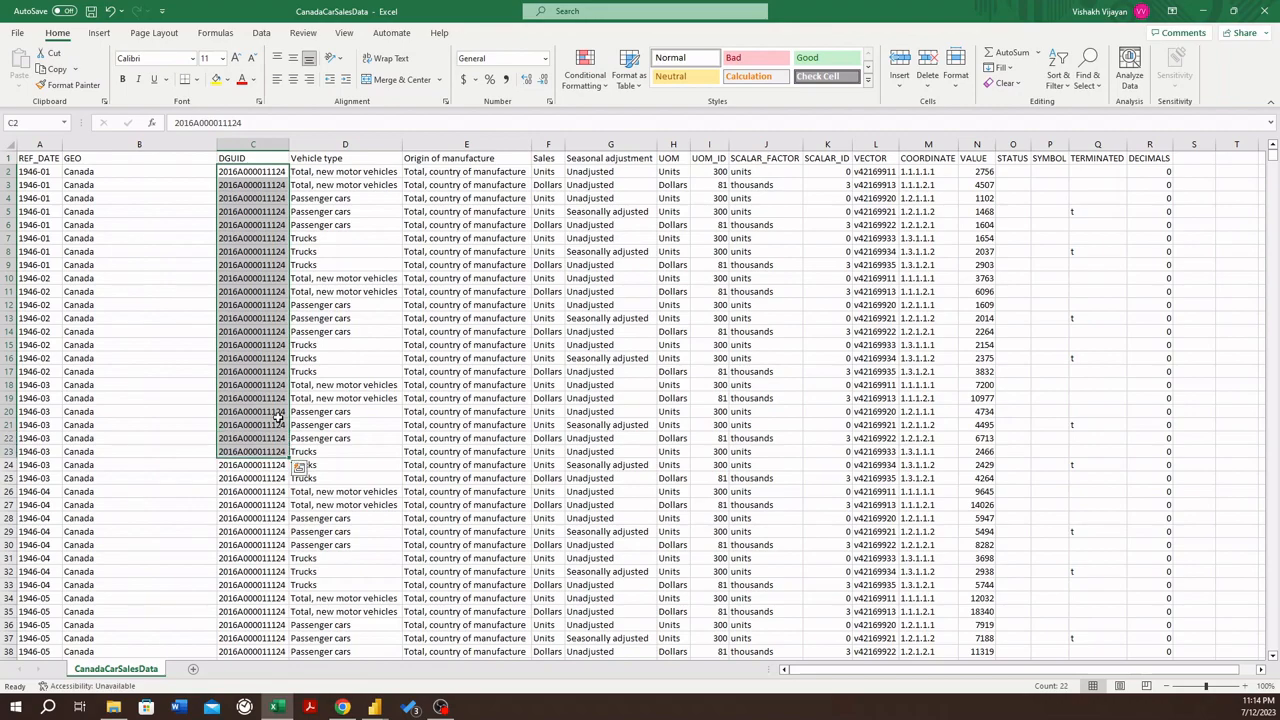
click(343, 160)
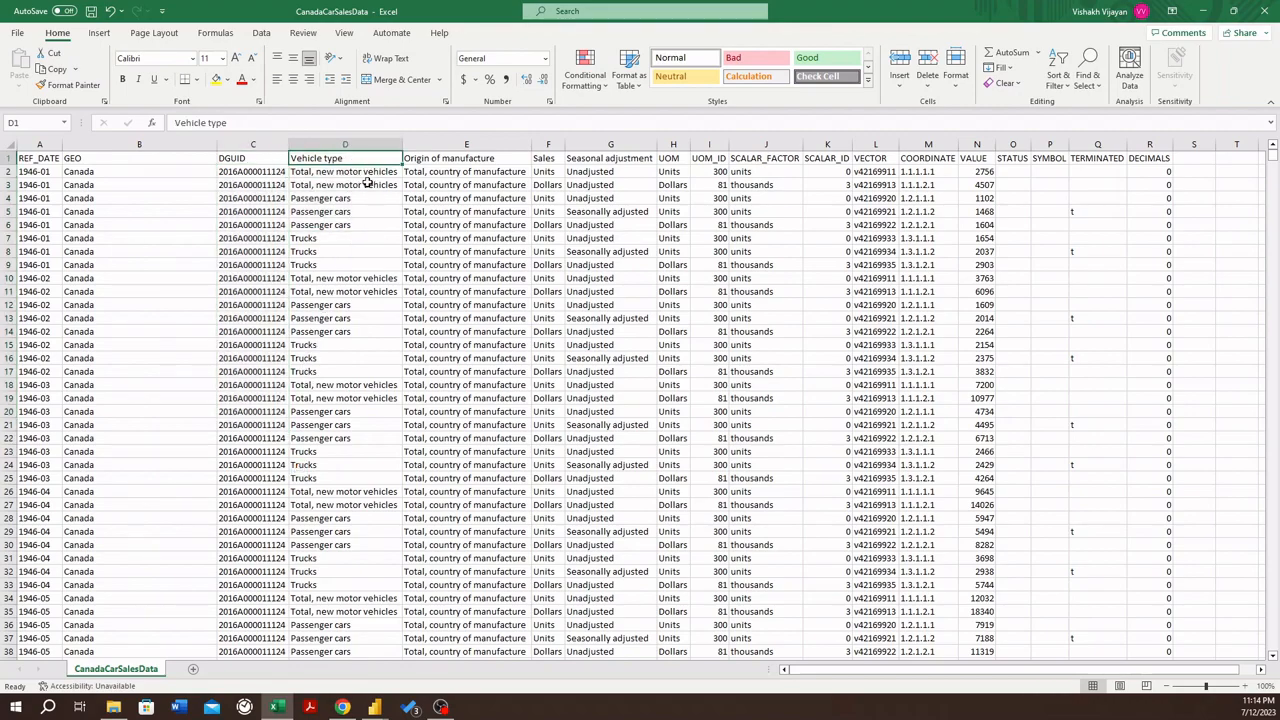
click(459, 158)
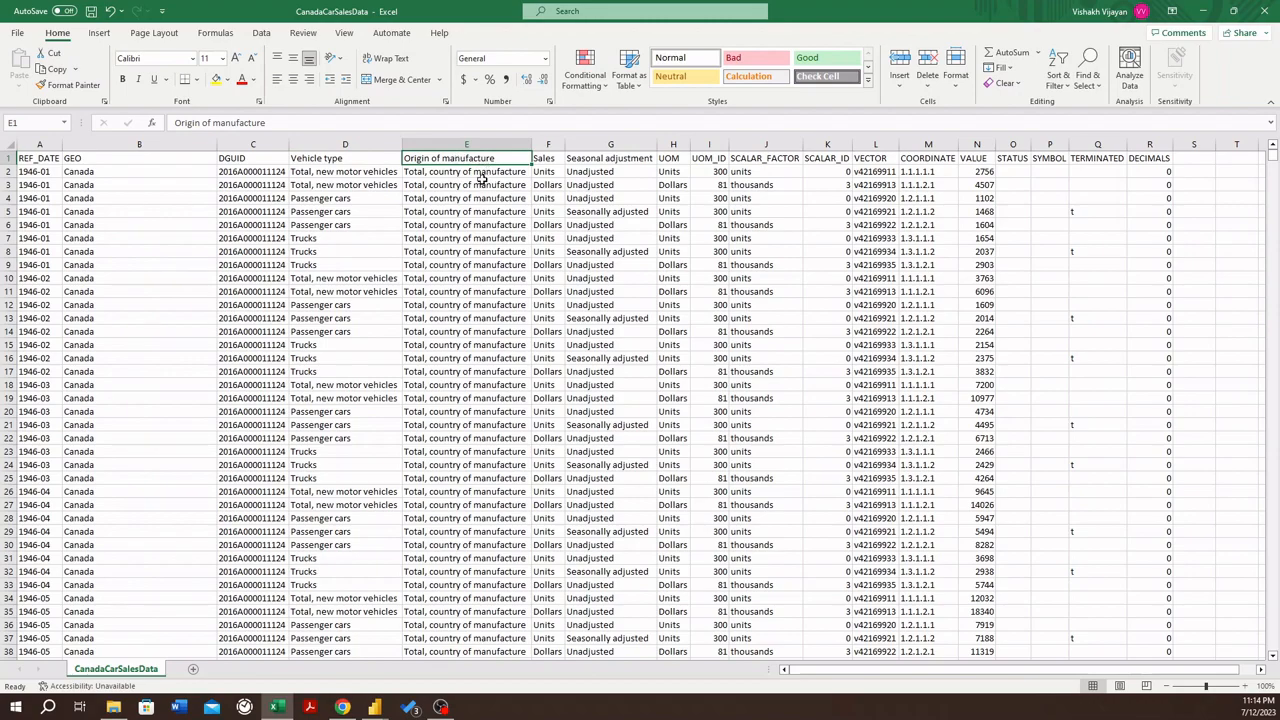
- Widen the Sales, UOM, UOM_ID, VALUE and STATUS columns while reviewing the Sales, VALUE and STATUS headers
click(554, 160)
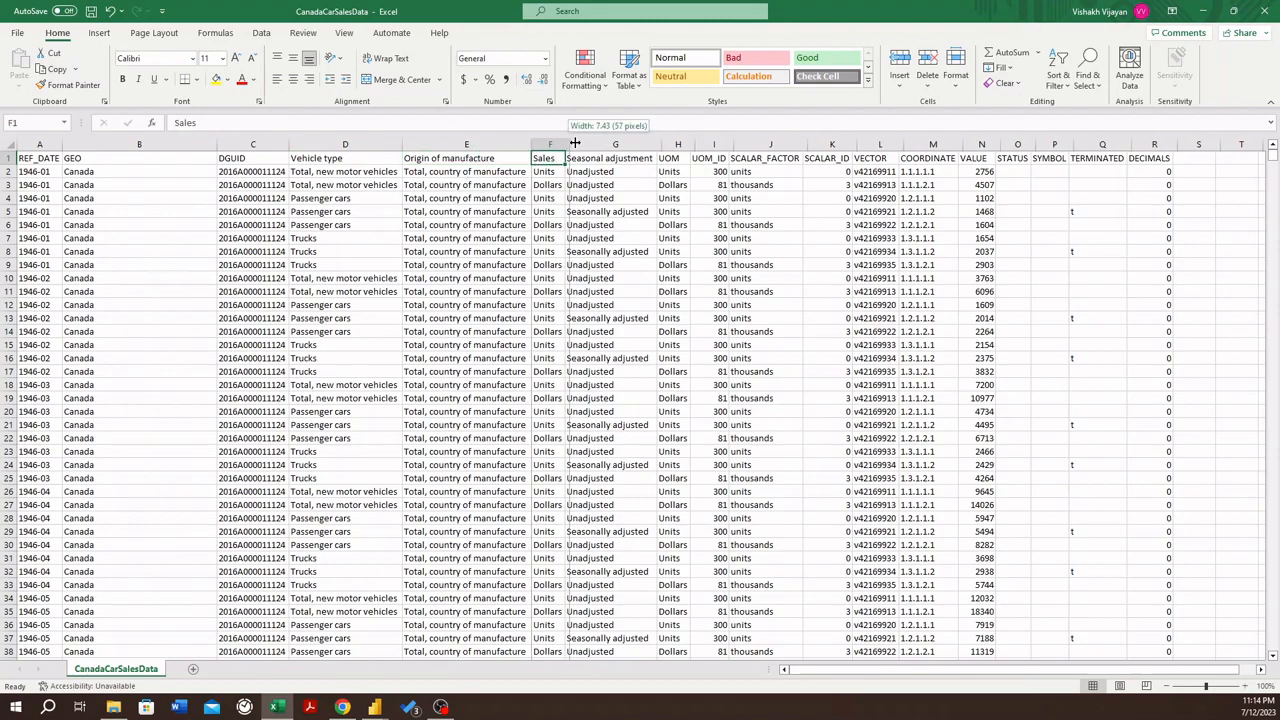
double_click(563, 150)
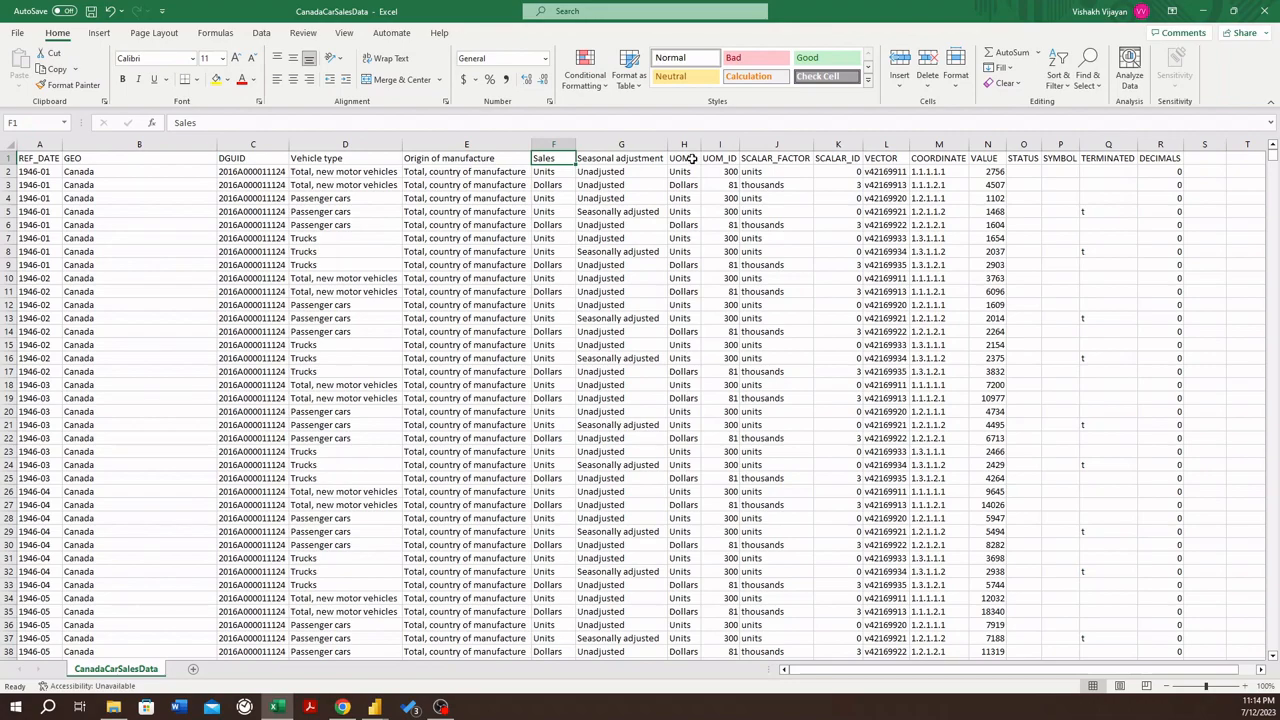
drag(701, 144, 760, 145)
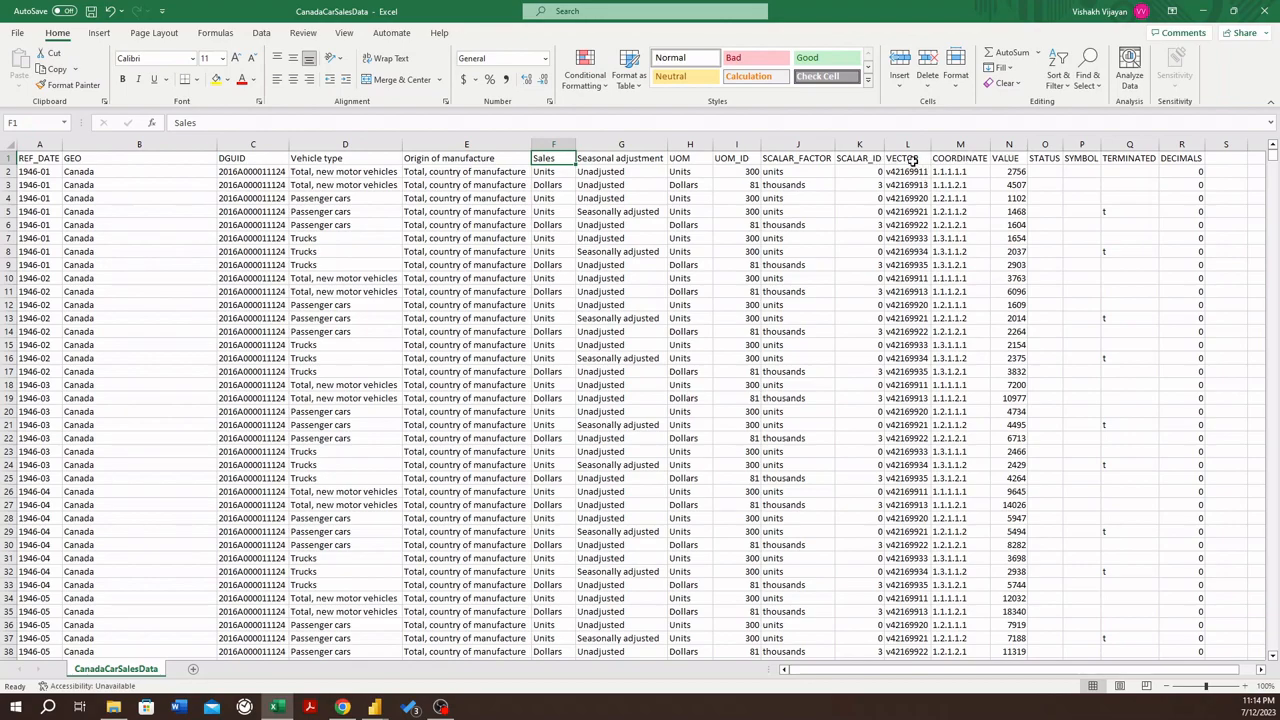
click(1010, 160)
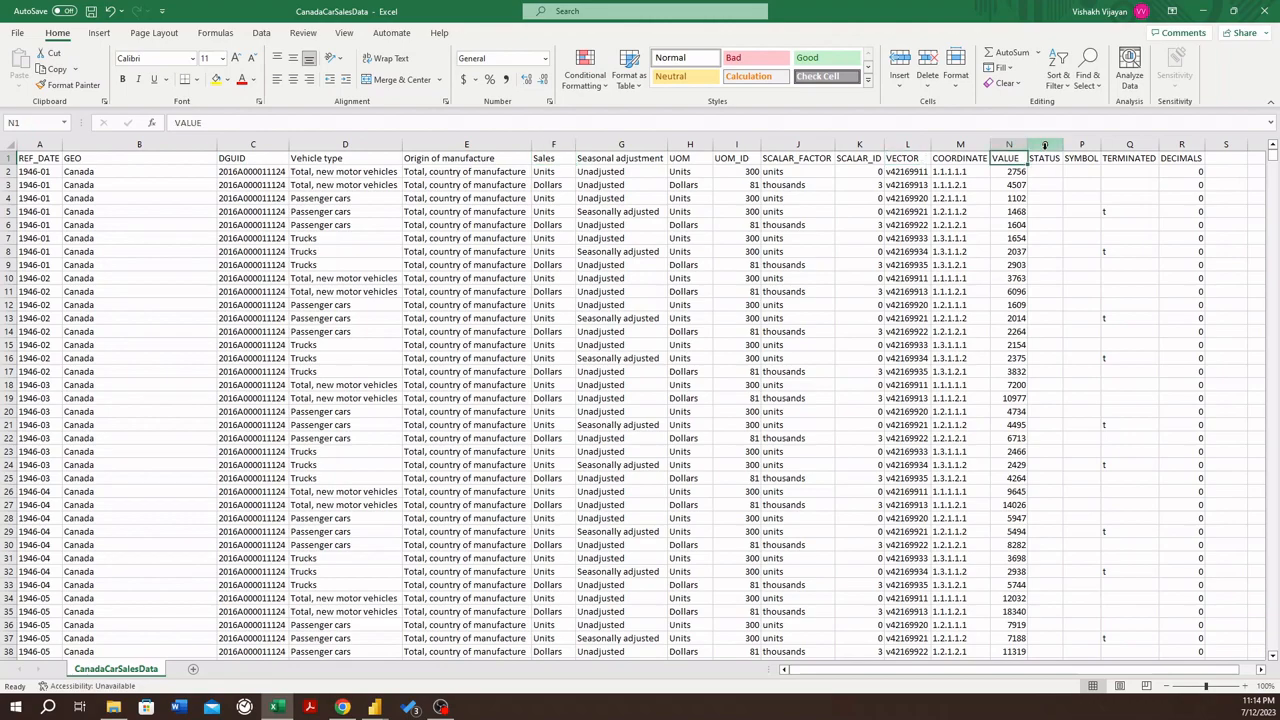
mouse_move(1063, 145)
mouse_down()
mouse_move(1077, 145)
mouse_move(1045, 147)
mouse_up()
click(1082, 163)
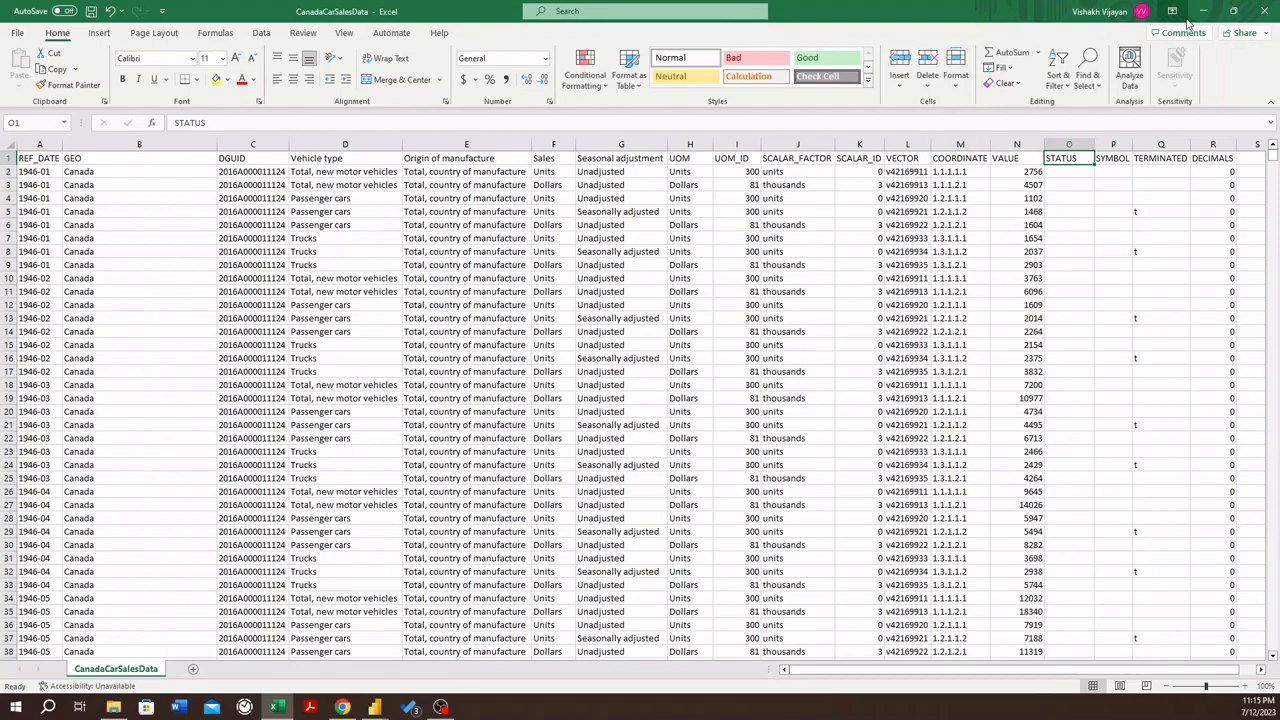
- Close the CanadaCarSalesData workbook in Excel and switch to the blank Untitled report in Power BI Desktop
click(1264, 14)
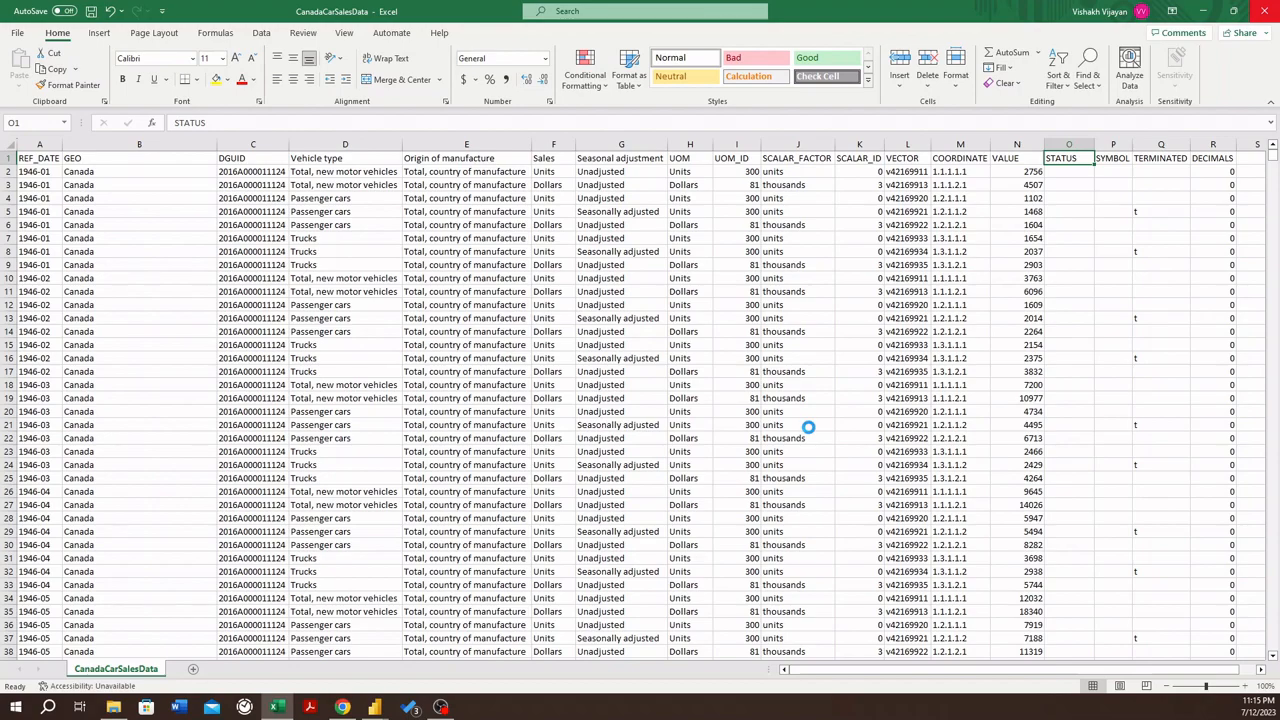
click(662, 371)
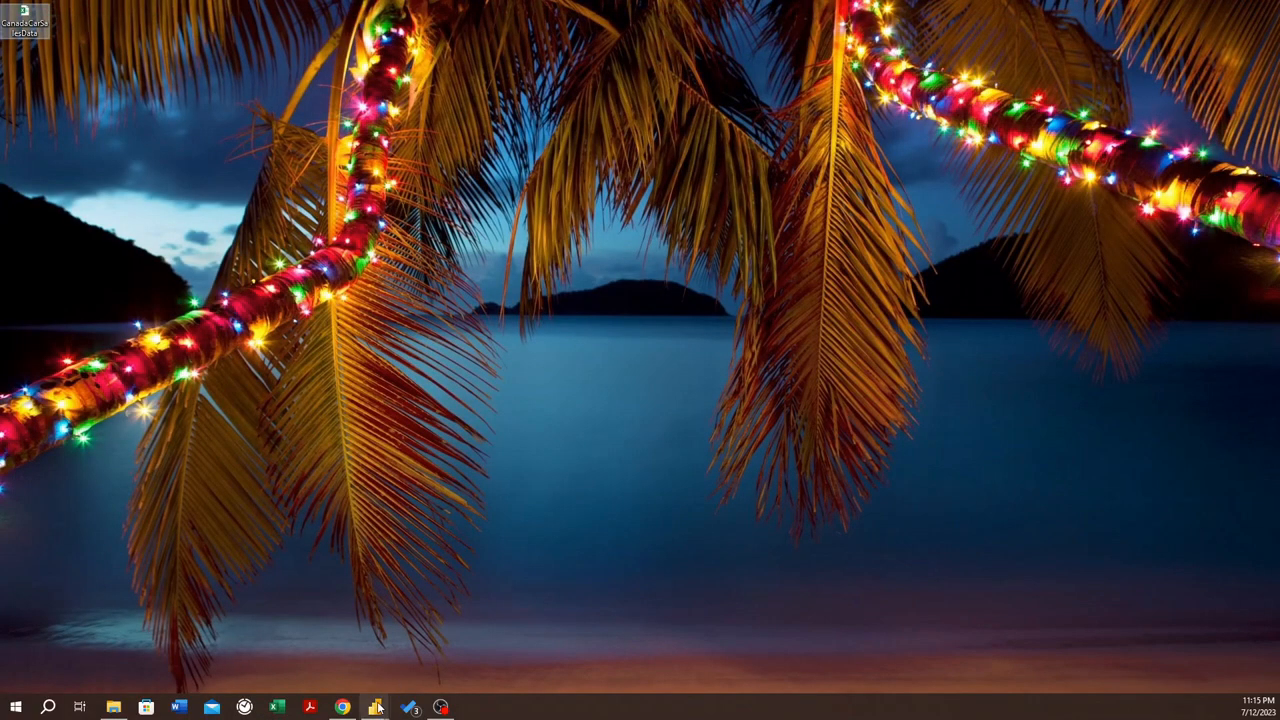
mouse_move(374, 707)
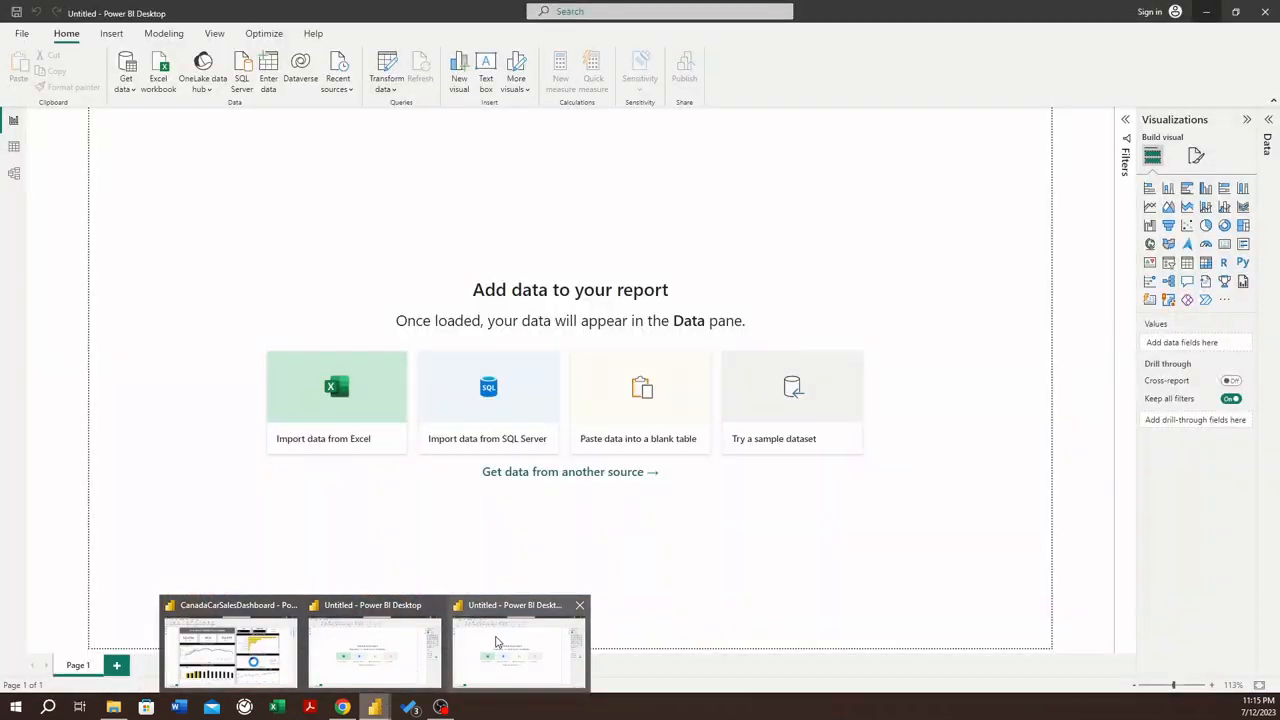
click(497, 642)
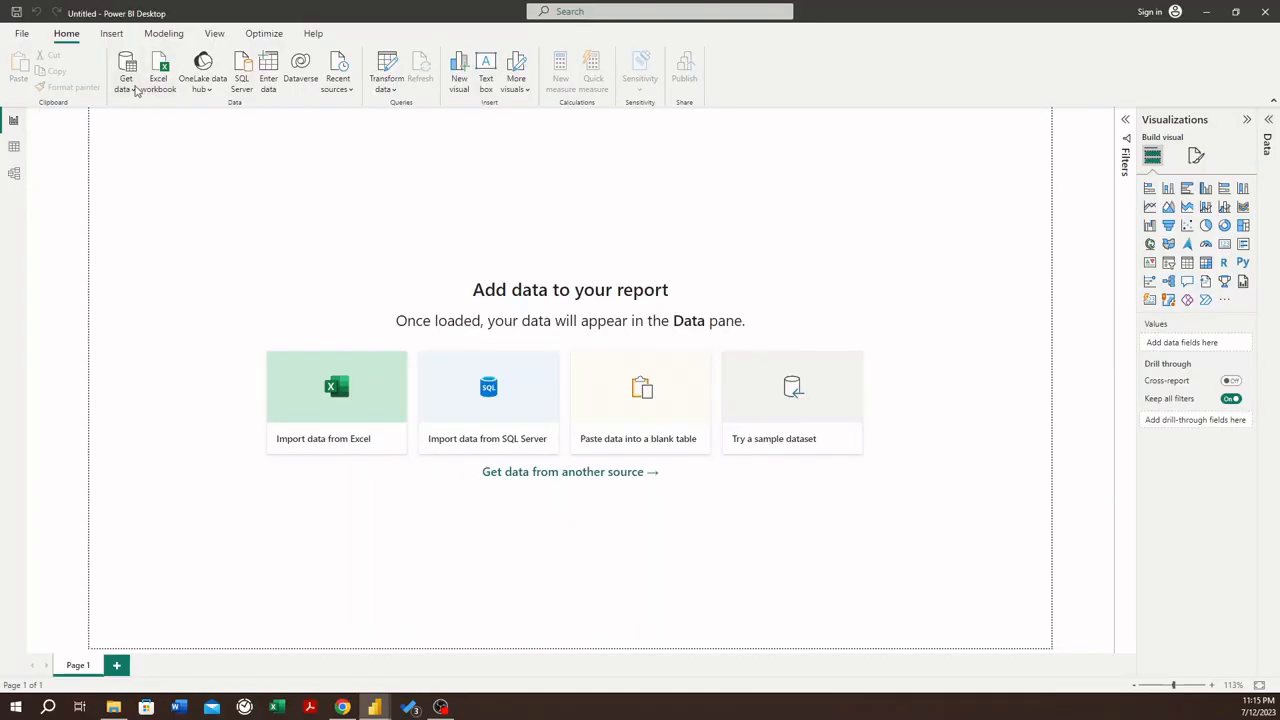
- Import CanadaCarSalesData from the Desktop as a Text/CSV source, open it for transformation, and maximize the Power Query Editor
click(127, 89)
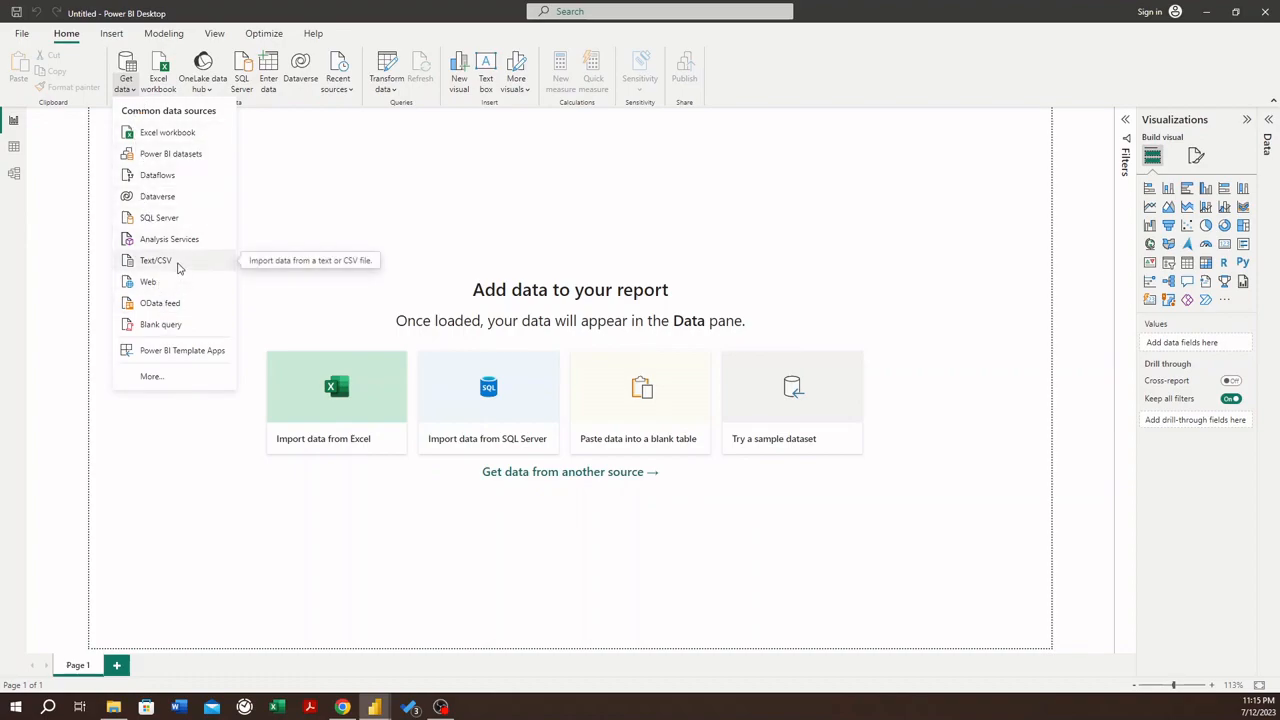
click(179, 264)
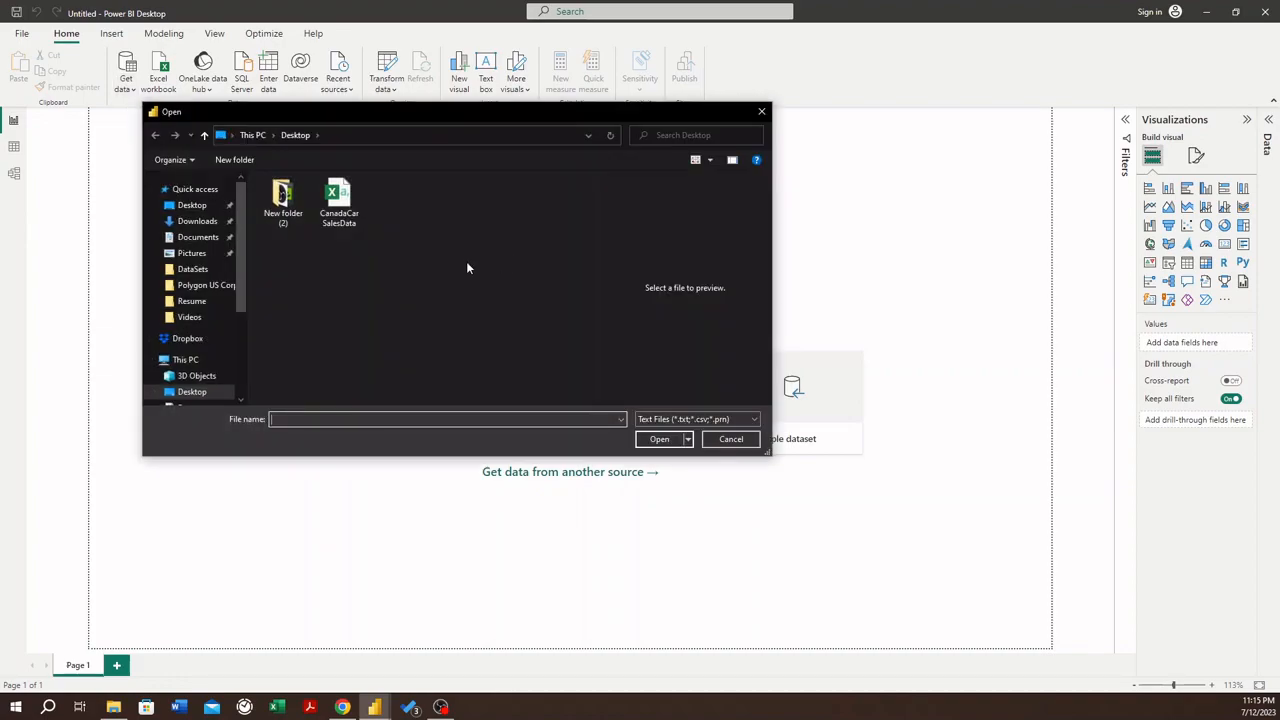
click(347, 193)
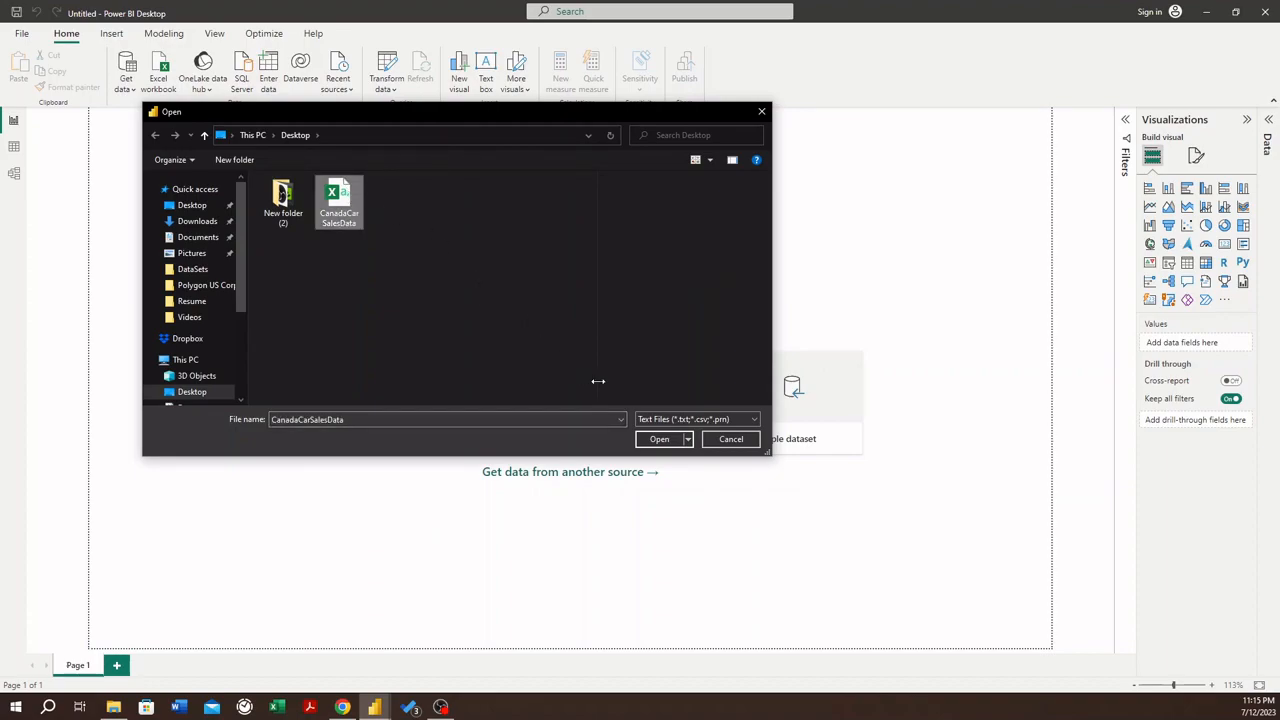
click(656, 439)
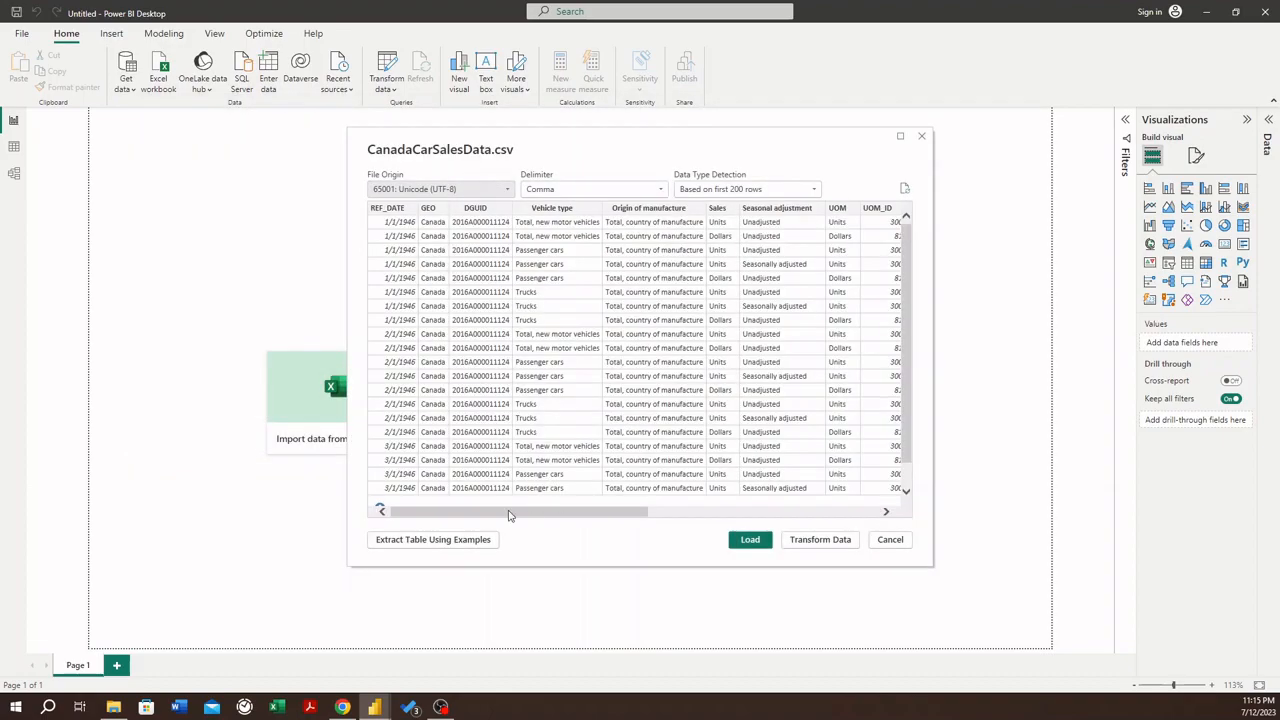
mouse_move(508, 515)
mouse_down()
mouse_move(762, 518)
mouse_move(493, 509)
mouse_move(752, 503)
mouse_move(488, 512)
mouse_up()
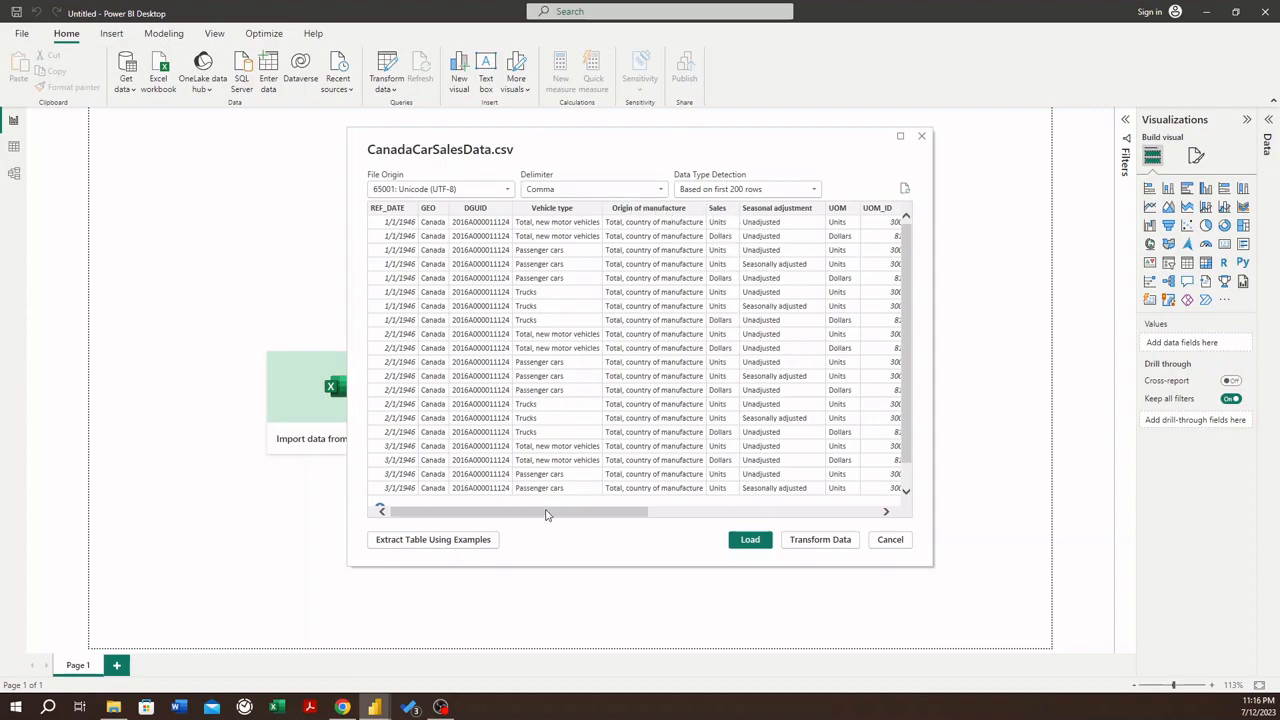
drag(548, 515, 503, 505)
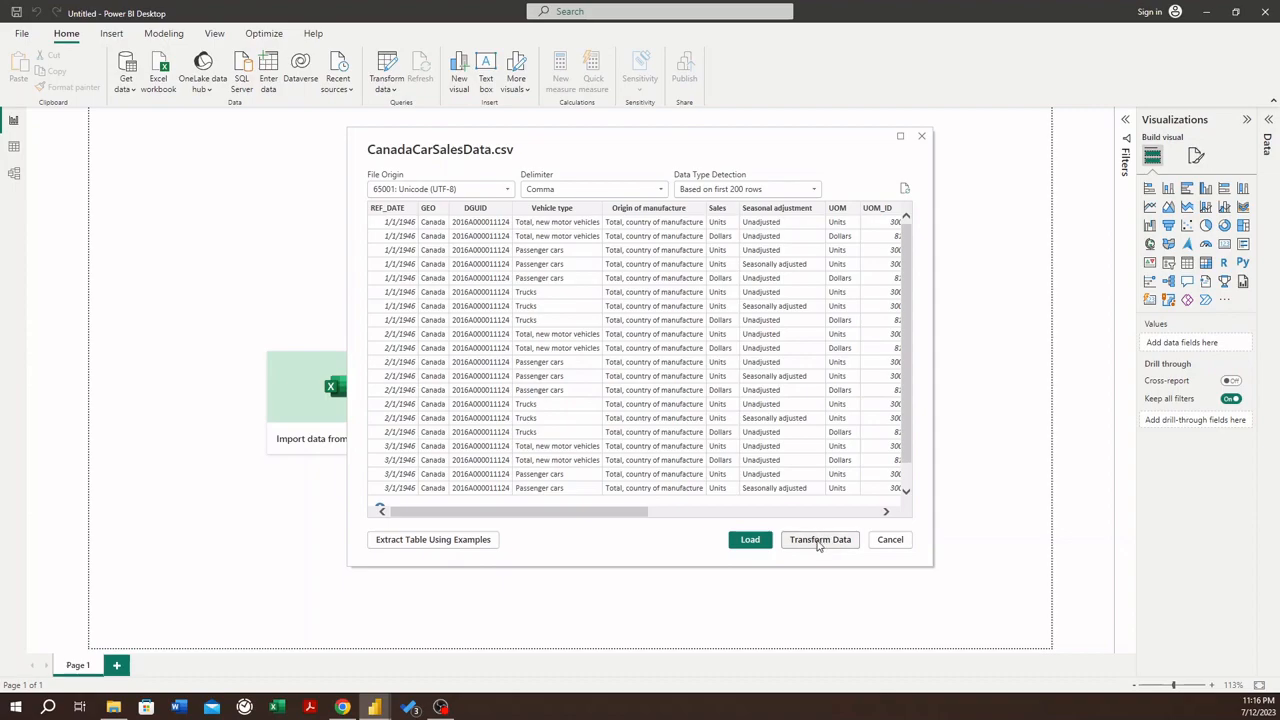
click(818, 542)
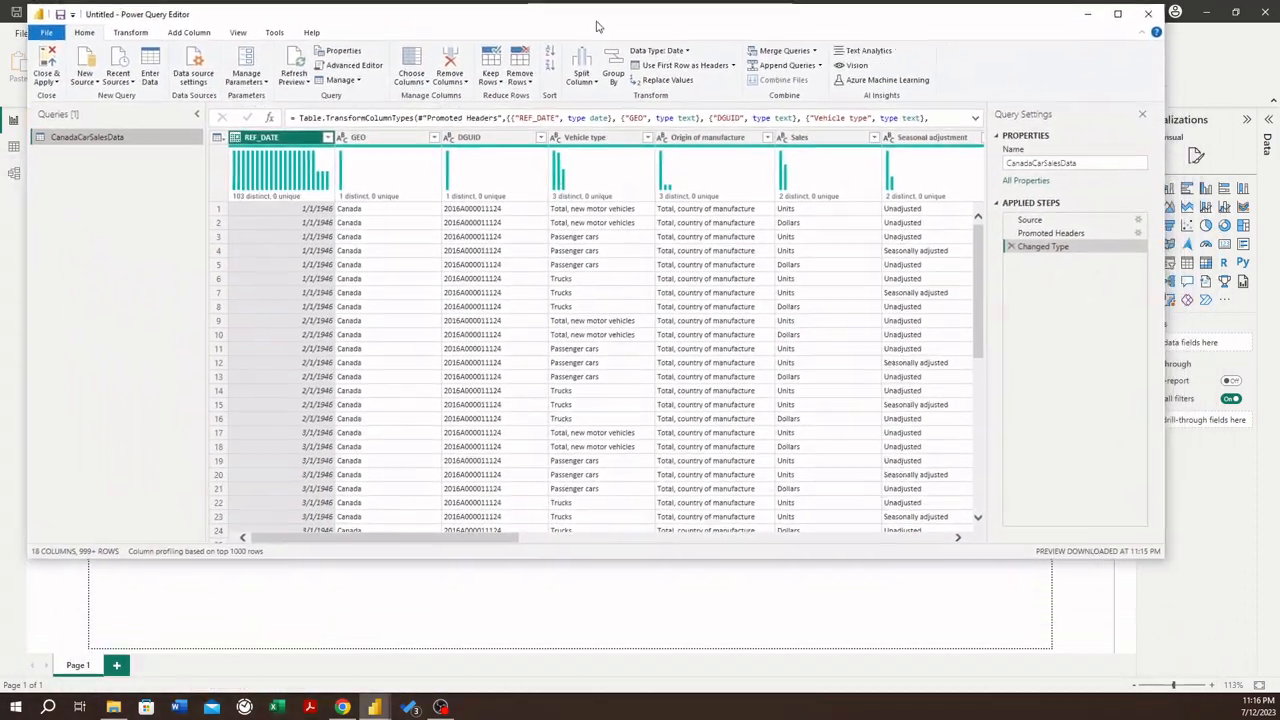
drag(596, 26, 633, 3)
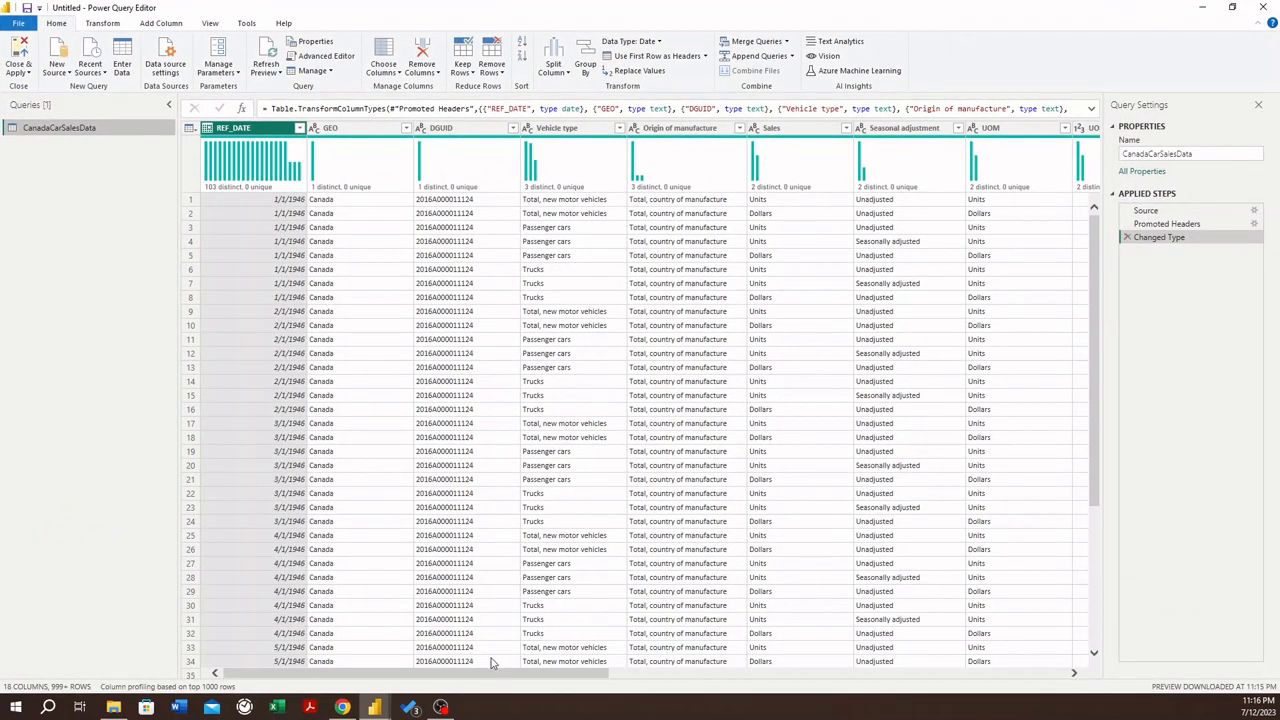
- Compare the query's Source, Promoted Headers and Changed Type applied steps, checking the column headers and the REF_DATE data type
drag(418, 676, 252, 673)
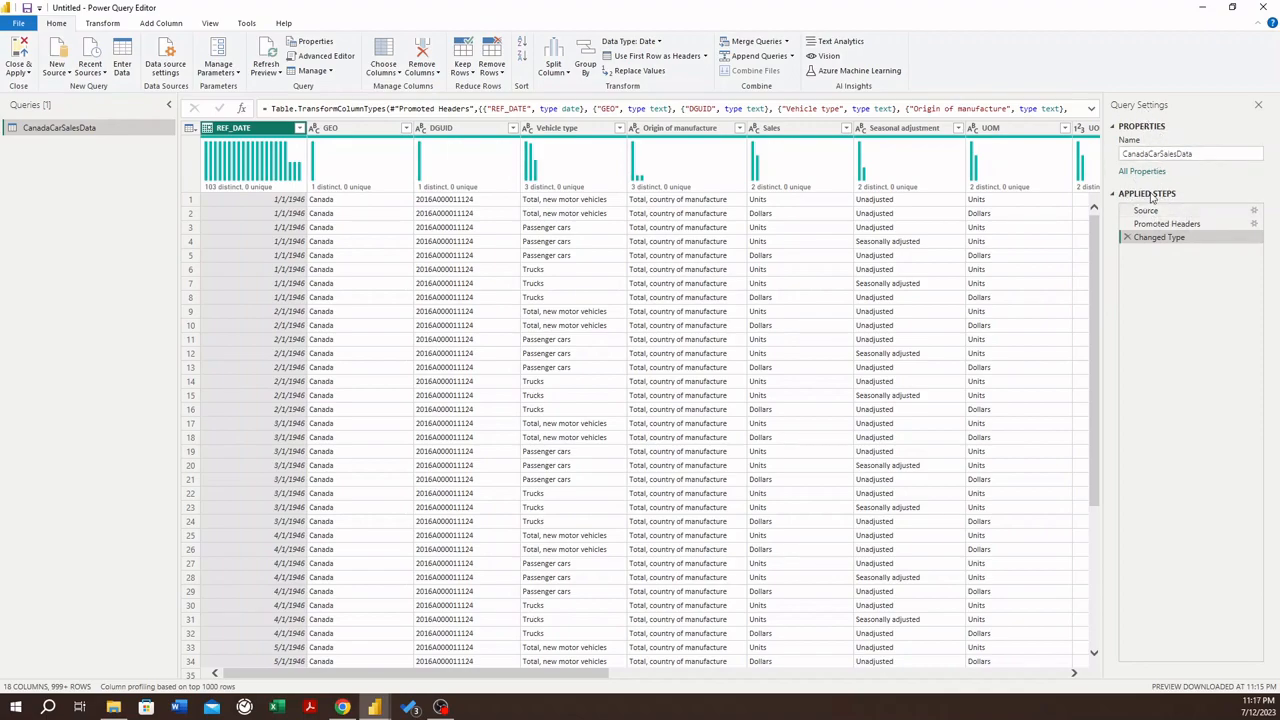
click(1205, 214)
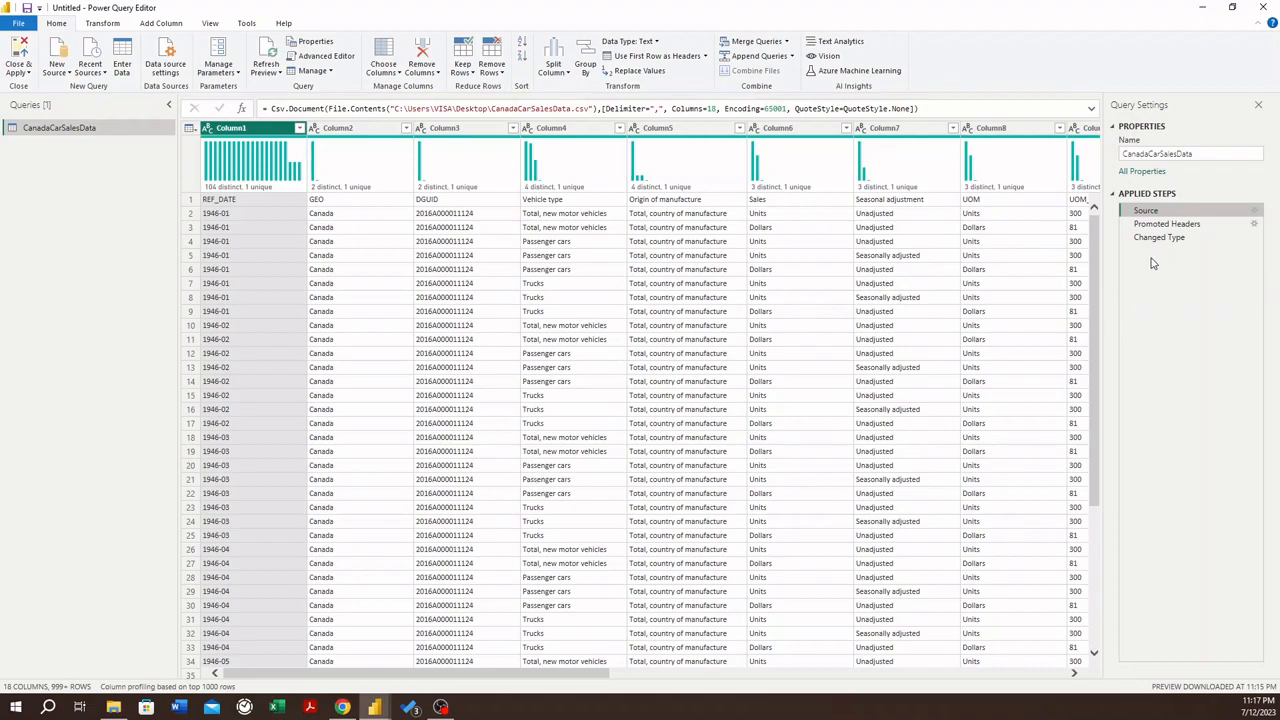
click(1196, 224)
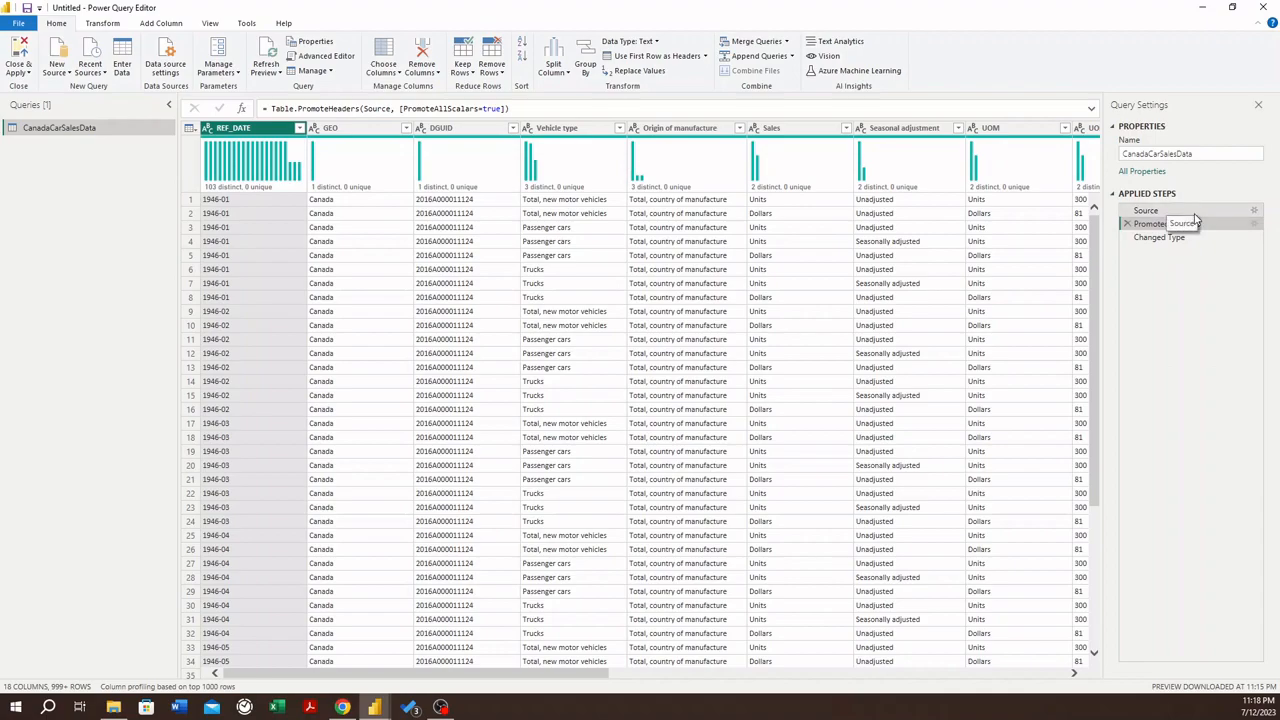
click(1148, 211)
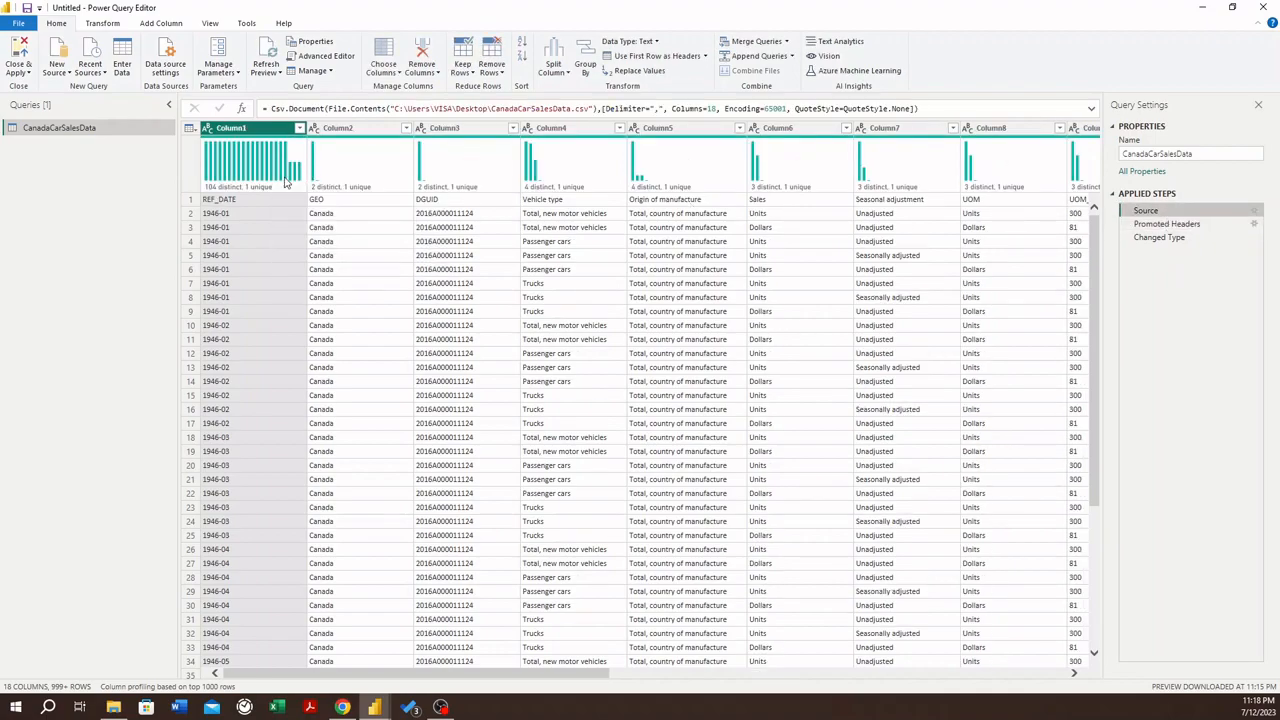
mouse_move(282, 186)
click(1205, 229)
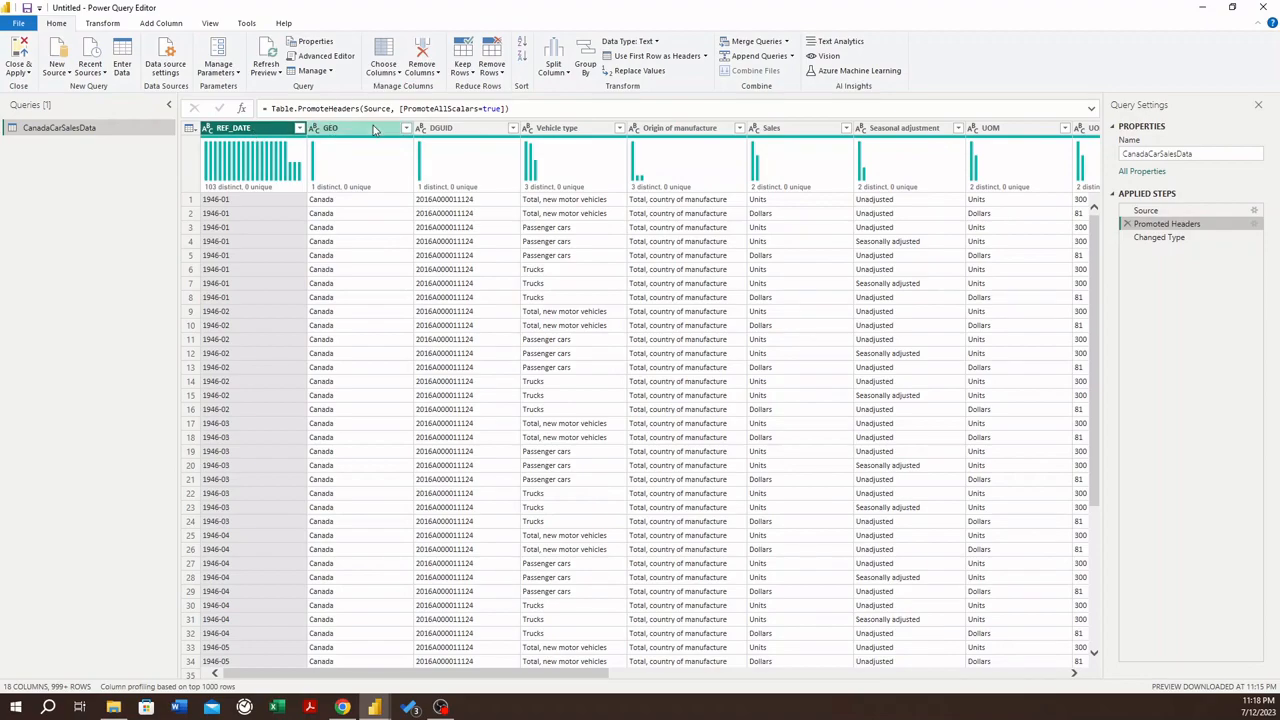
click(1202, 240)
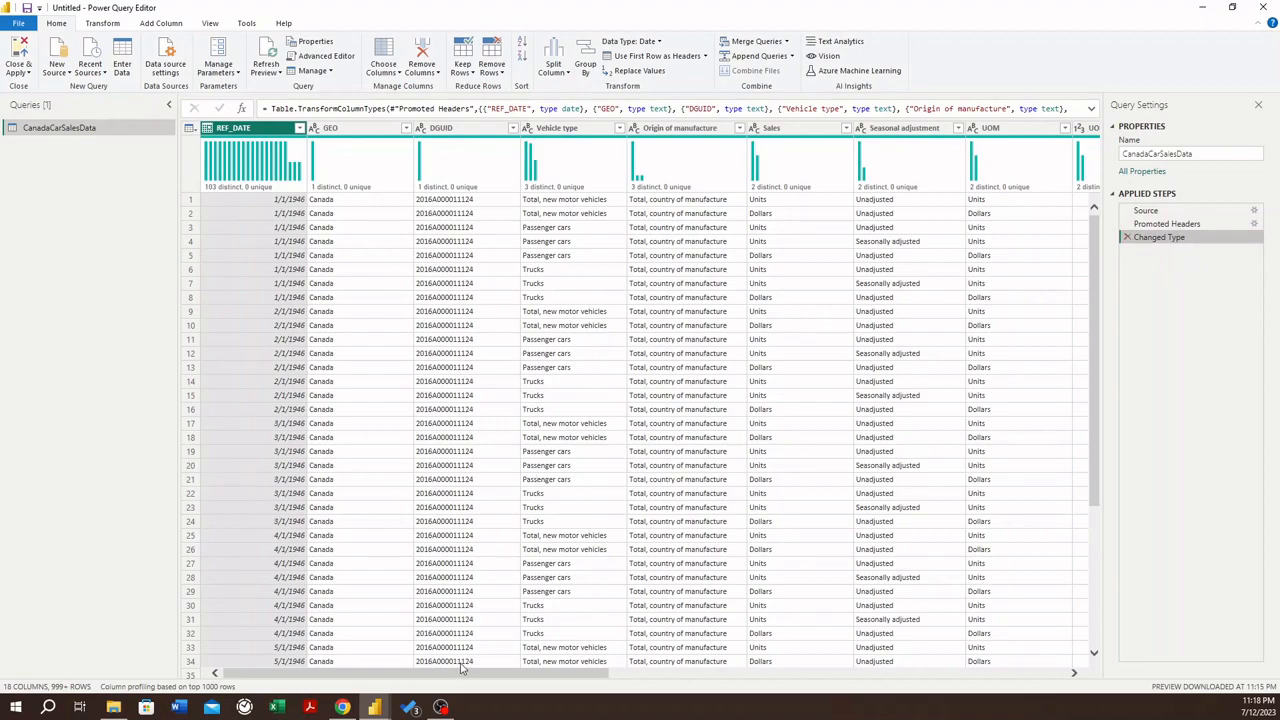
click(1196, 225)
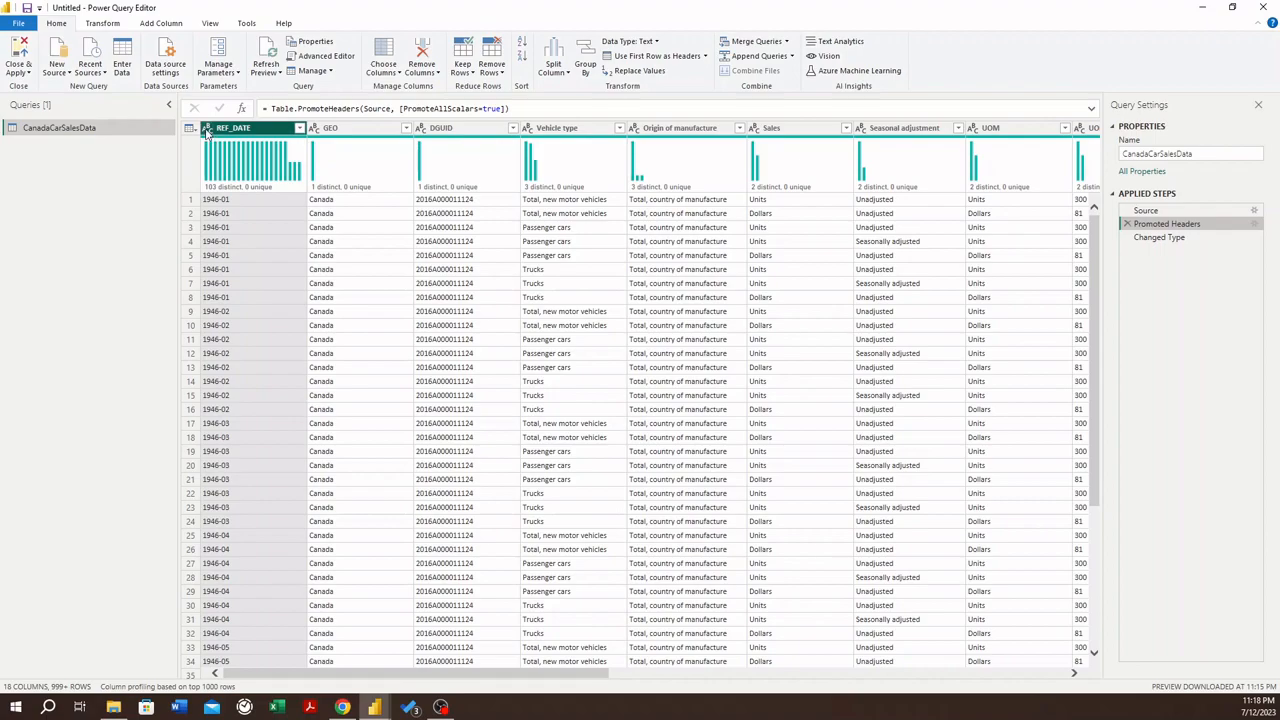
click(1190, 242)
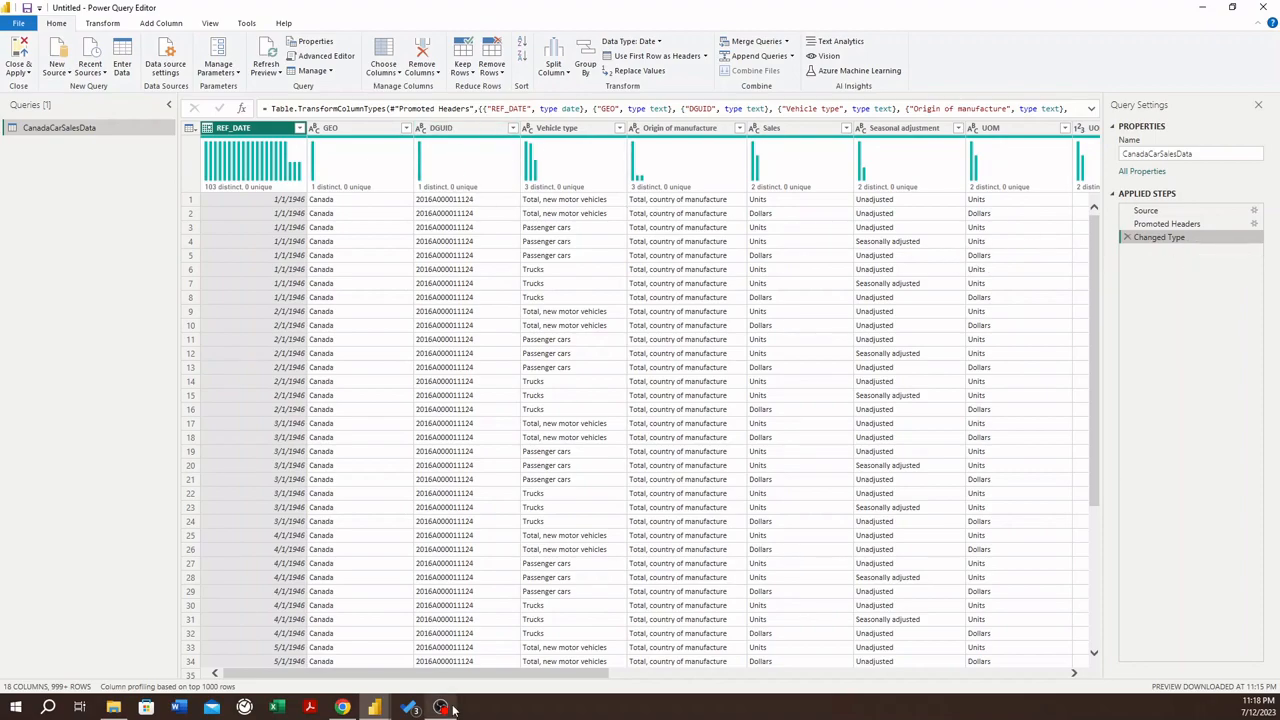
- Review the query's columns and data types from REF_DATE through DECIMALS, and select the DECIMALS column
drag(456, 673, 1020, 640)
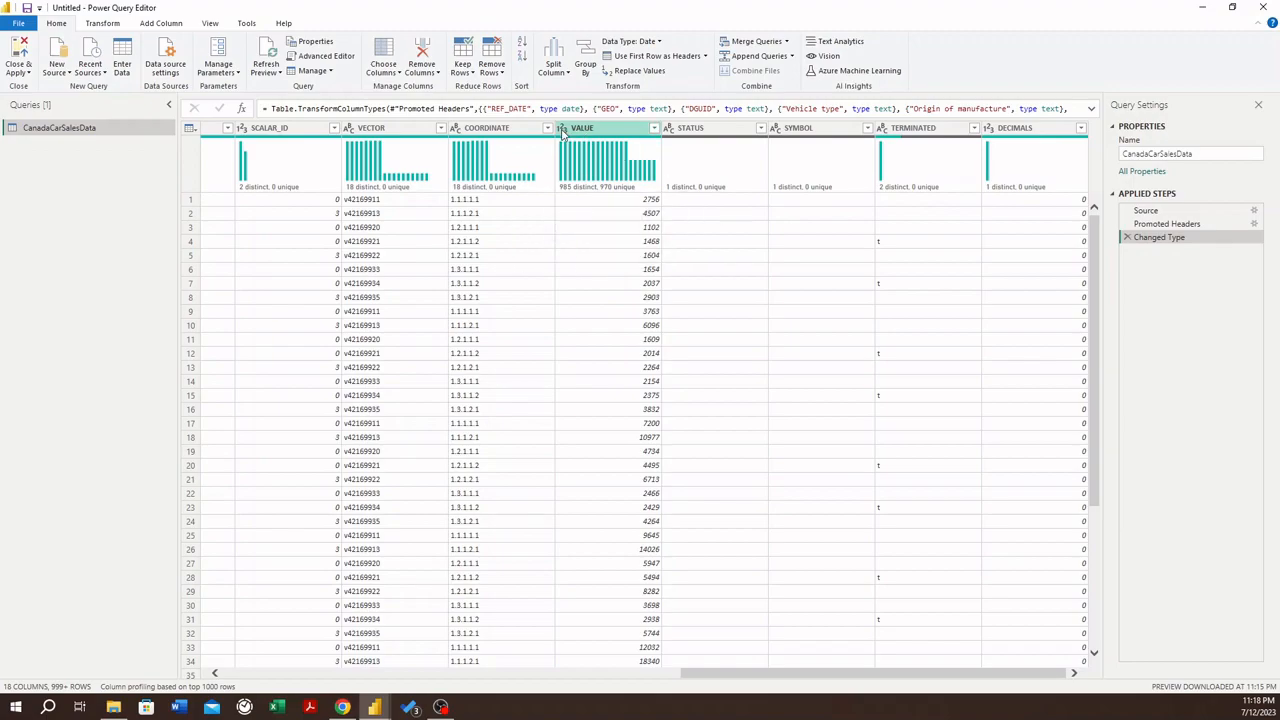
drag(843, 673, 355, 680)
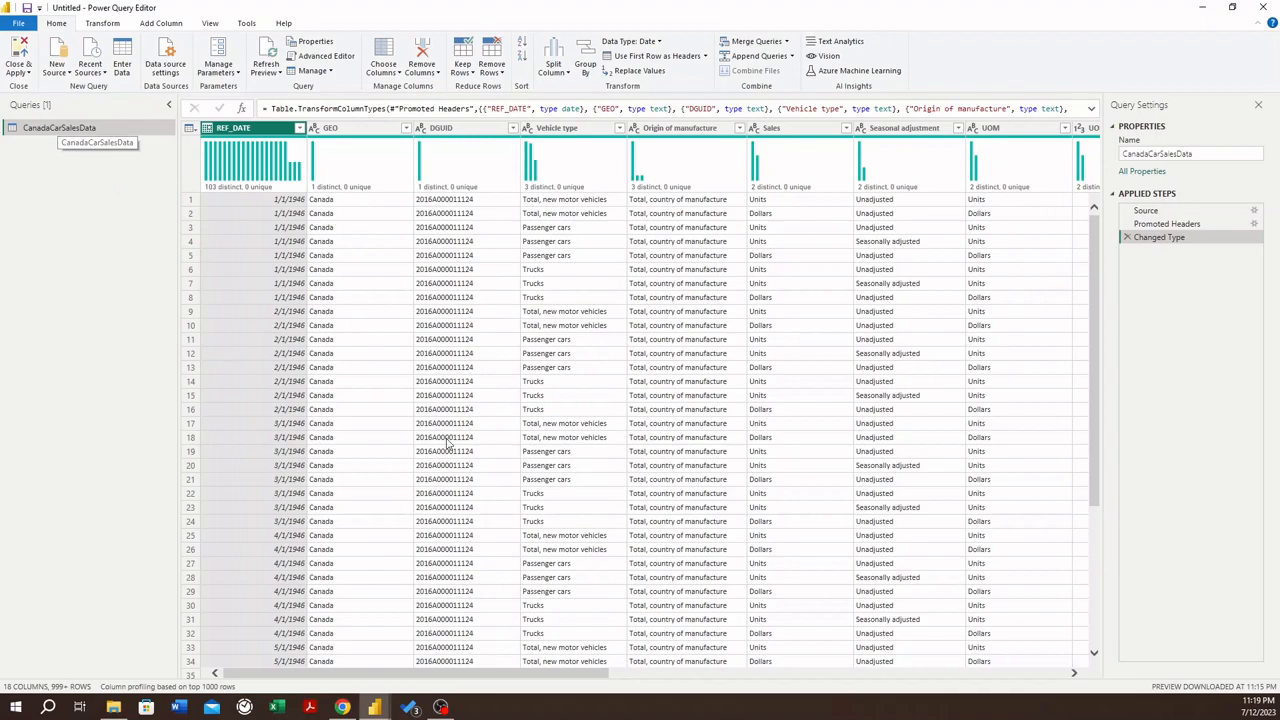
drag(491, 677, 628, 682)
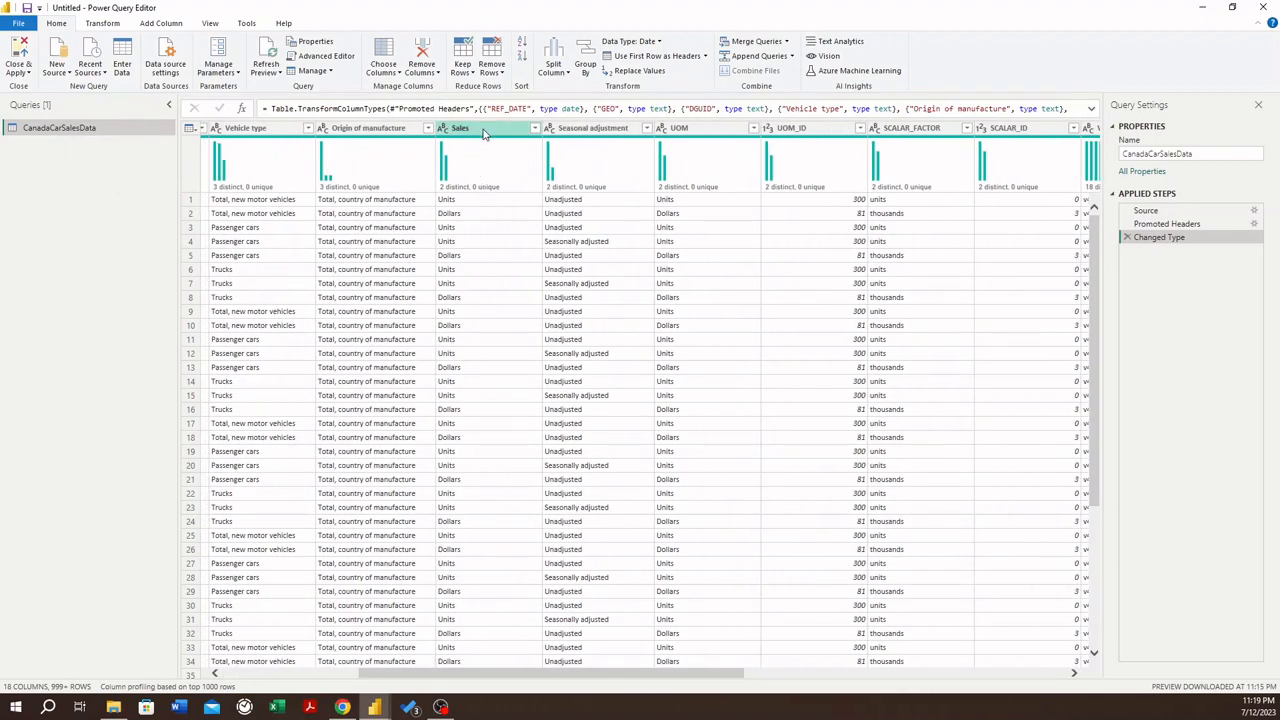
drag(623, 677, 353, 676)
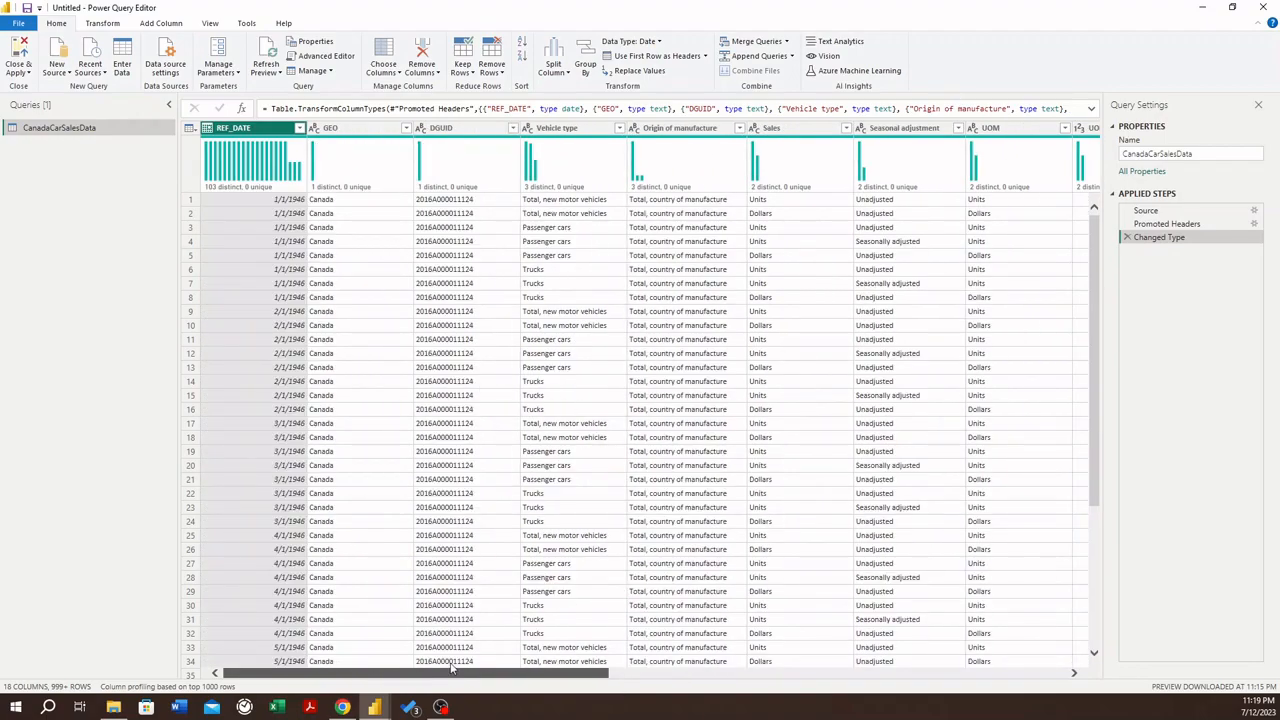
drag(478, 665, 1000, 670)
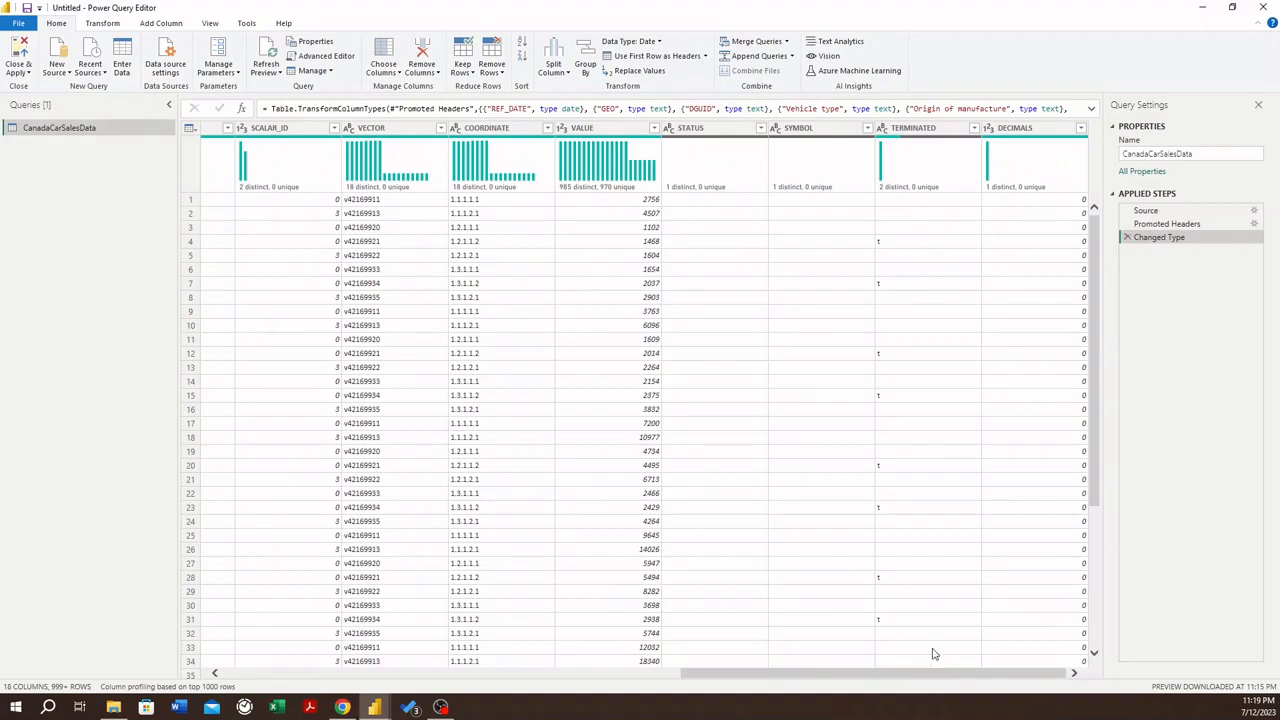
click(1085, 134)
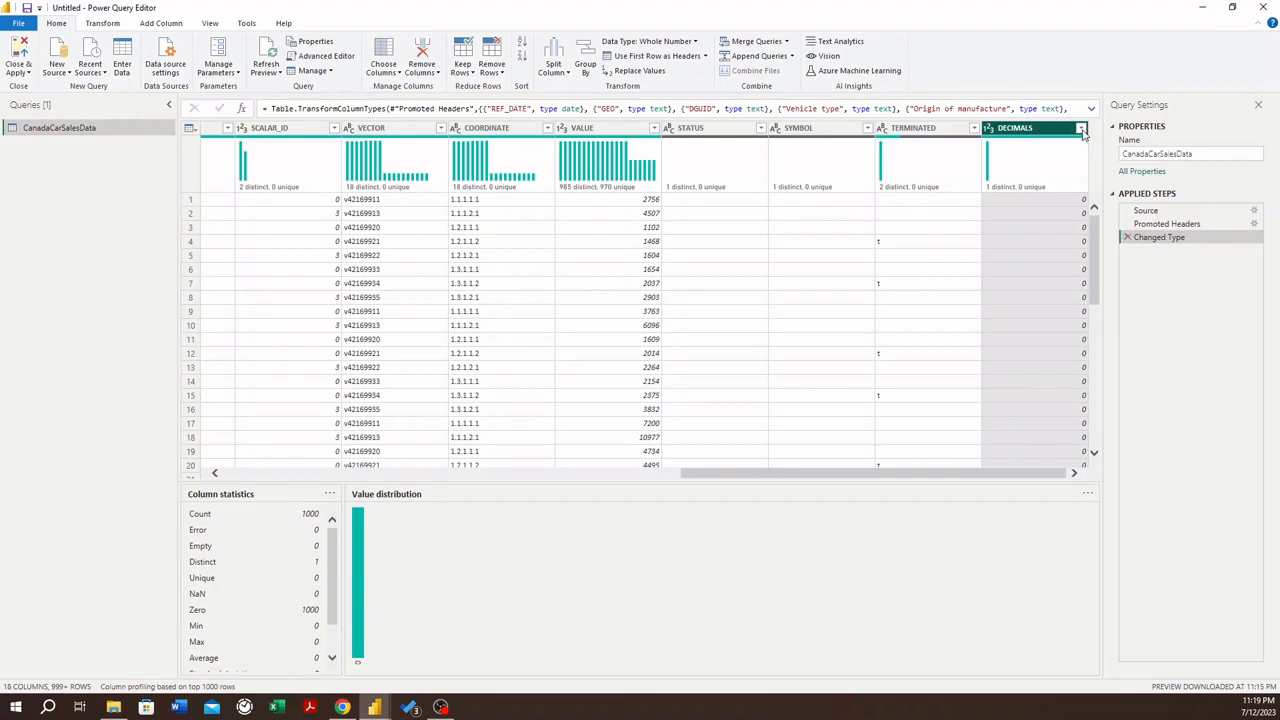
- Load the full list of filter values for the DECIMALS column without filtering, and remove that column from the query
click(1081, 129)
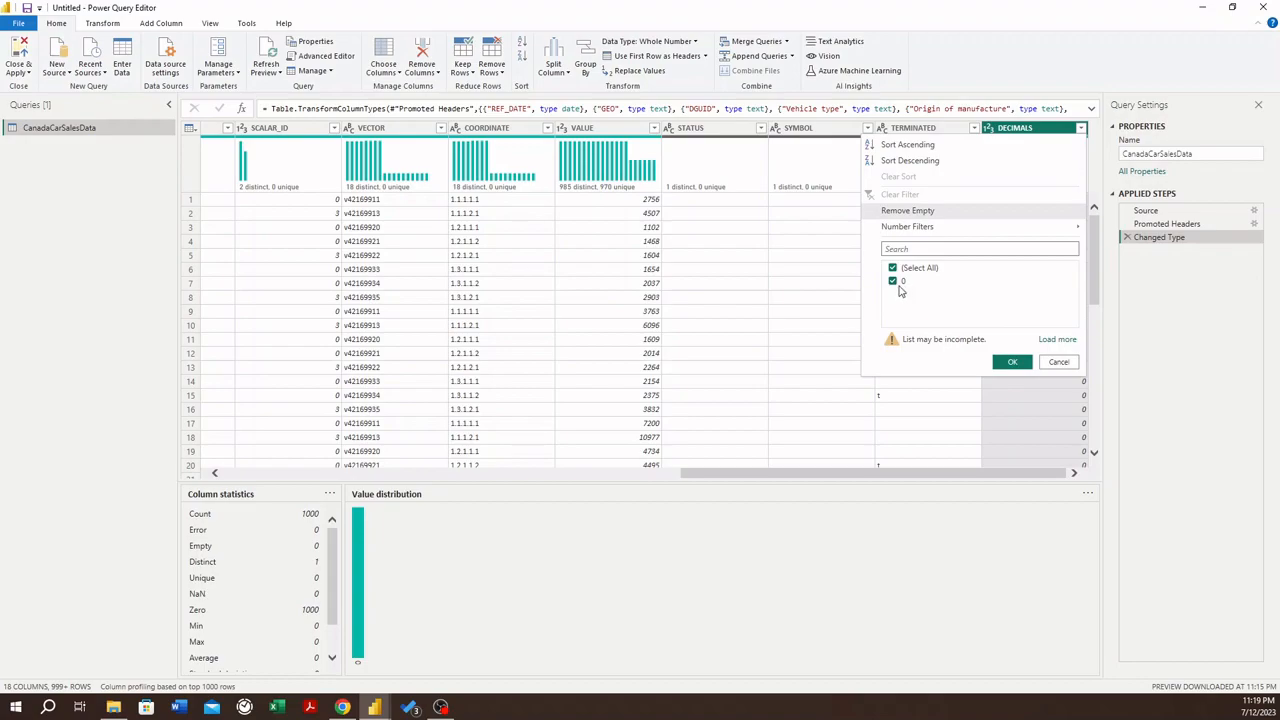
click(1055, 341)
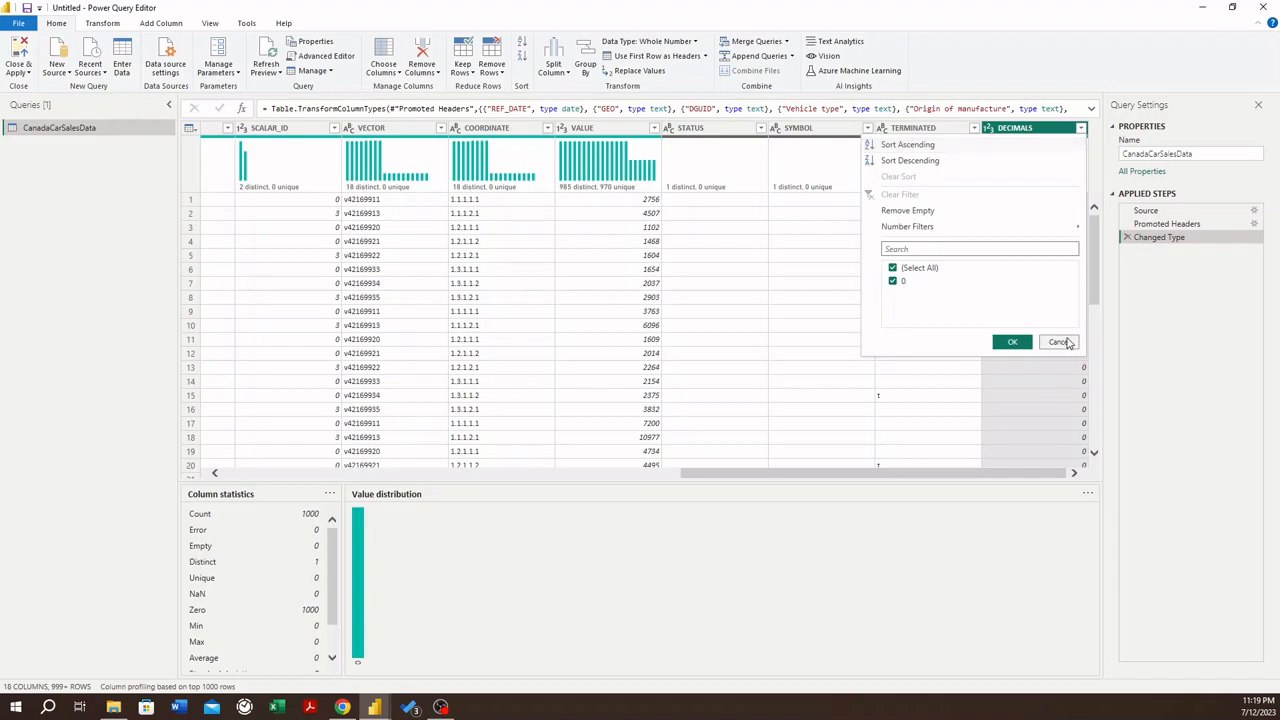
click(1037, 139)
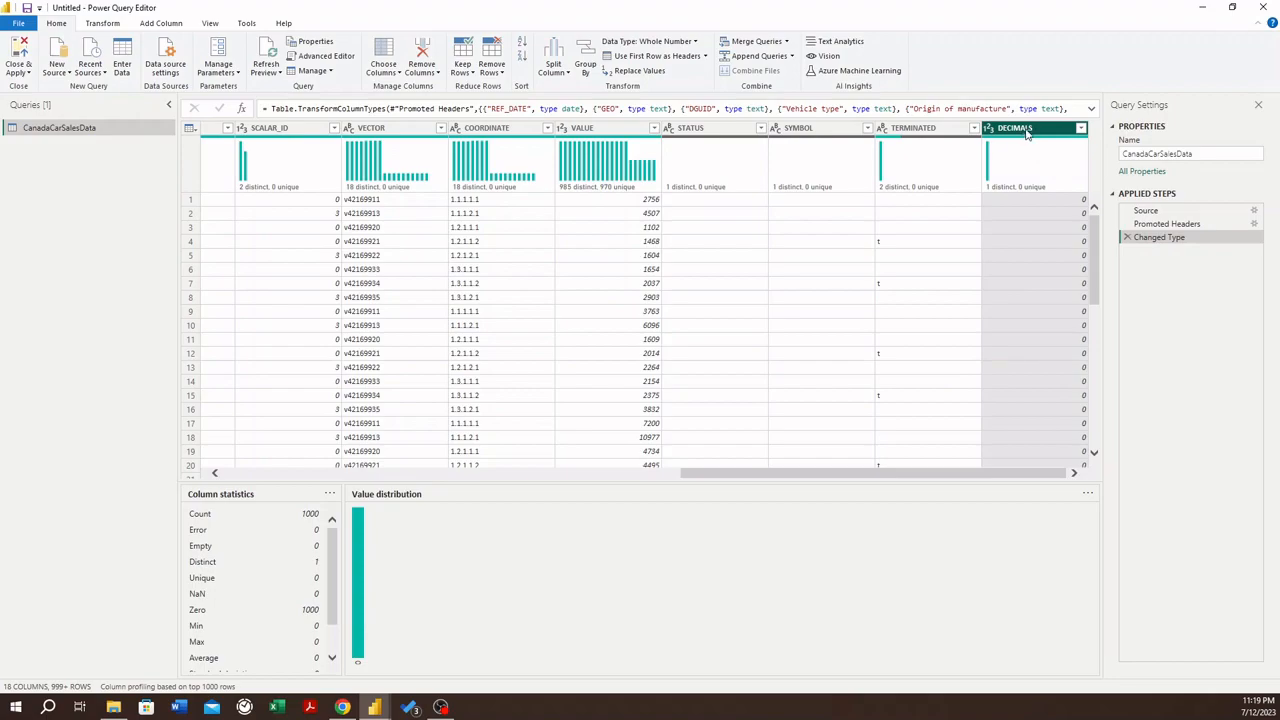
right_click(1027, 133)
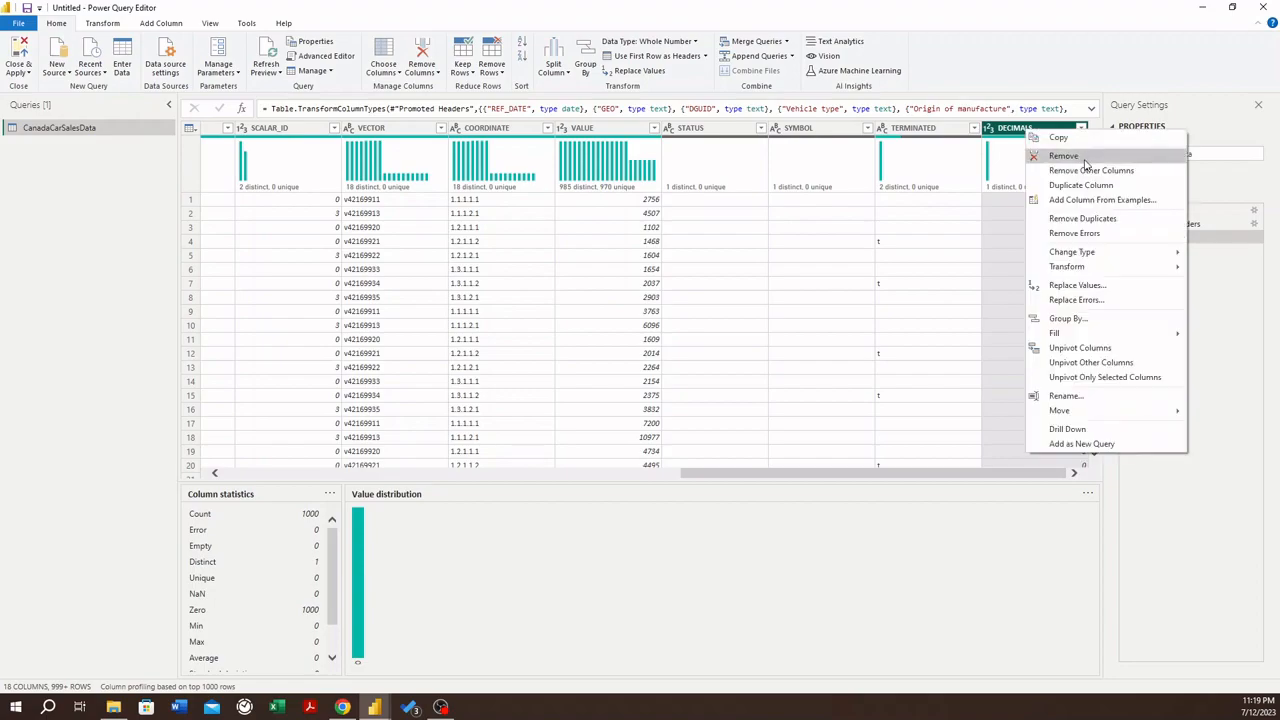
click(1089, 160)
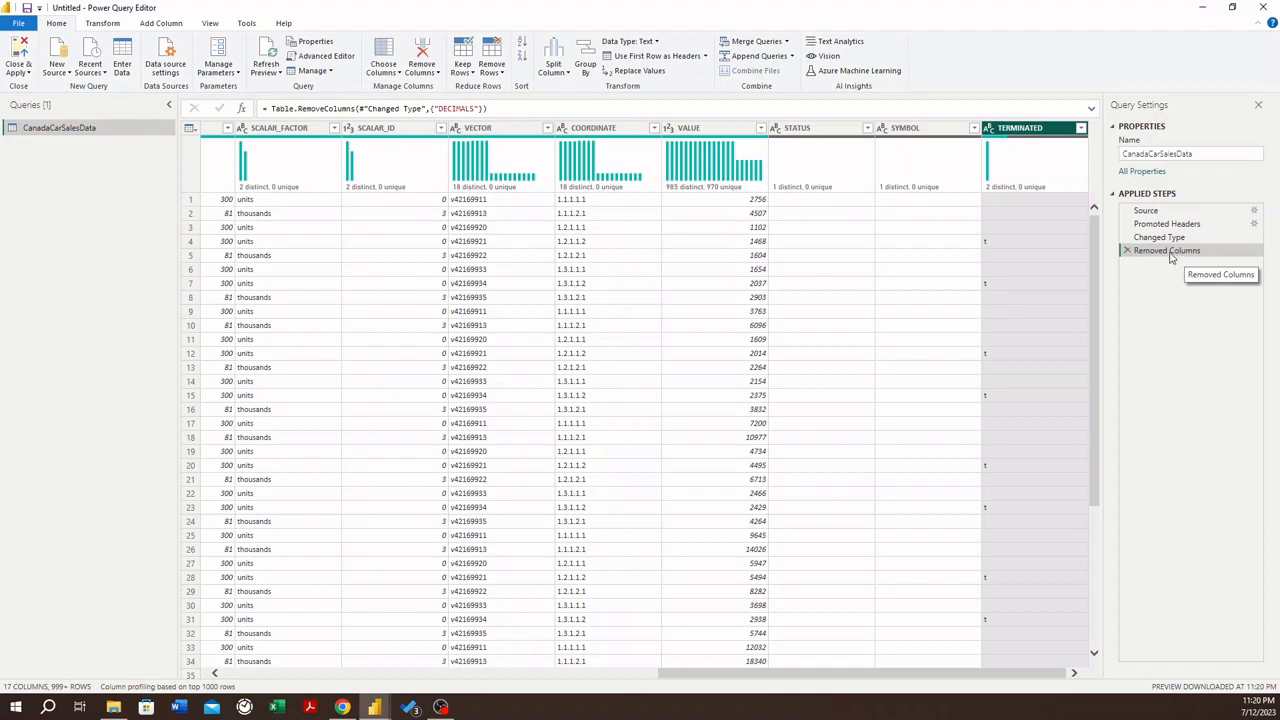
- Examine the Removed Columns step's formula, including its reference to the Changed Type step and the removed column's name
click(465, 107)
click(489, 108)
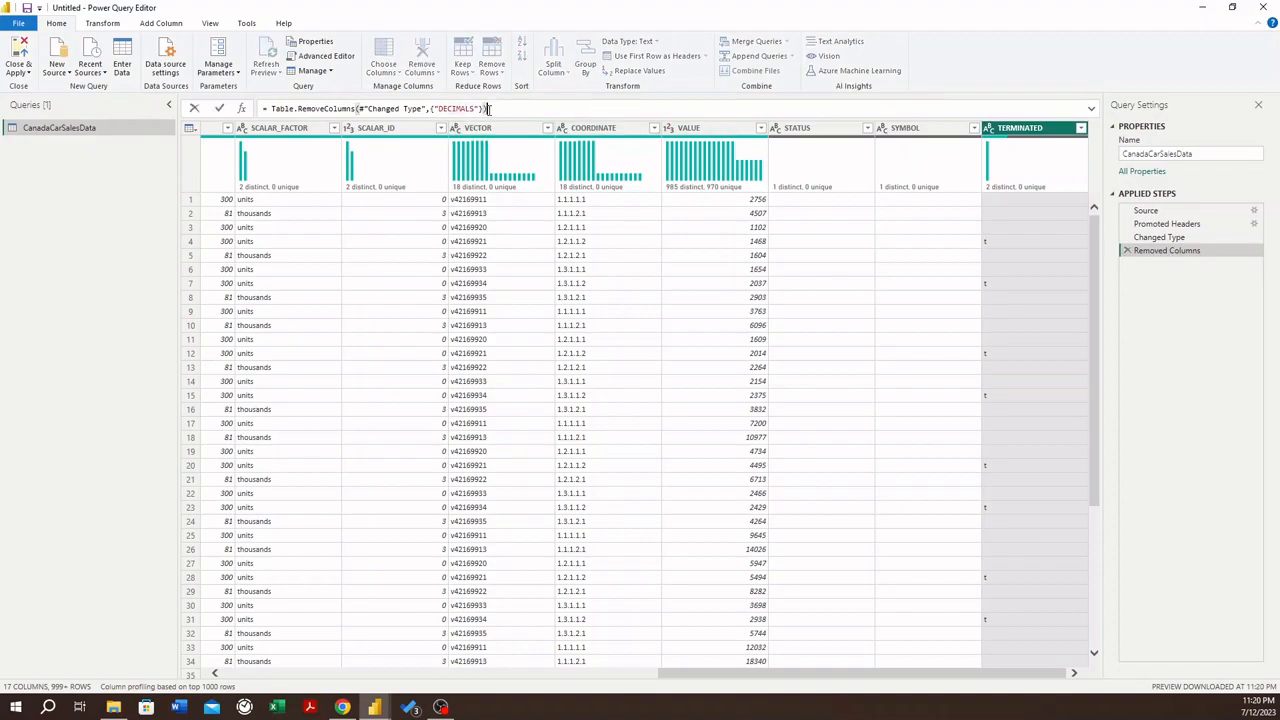
shift+click(362, 108)
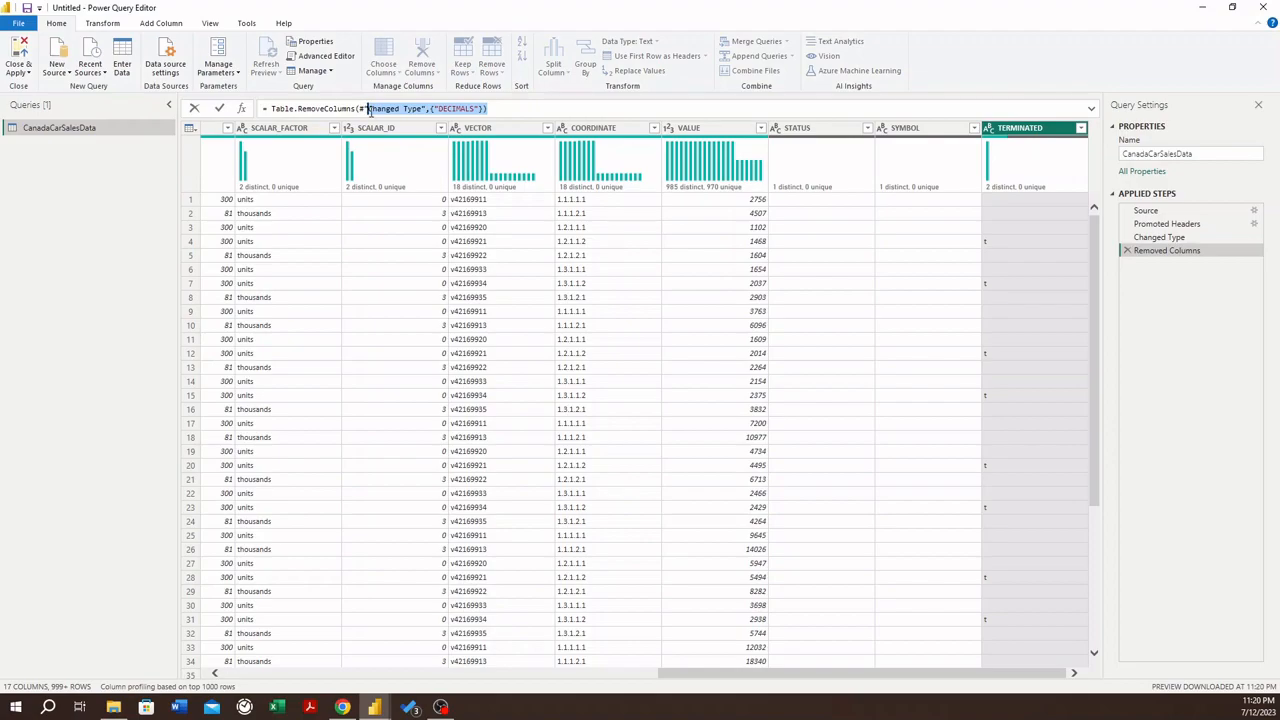
click(433, 108)
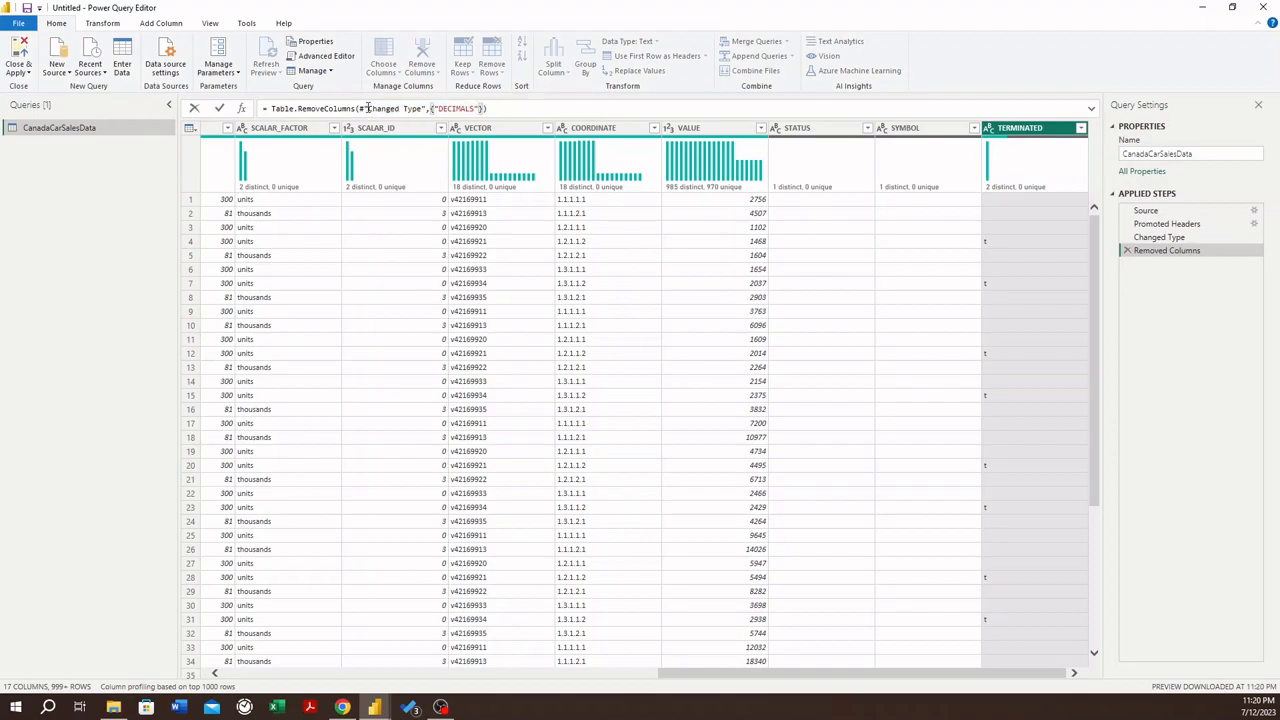
drag(367, 108, 424, 108)
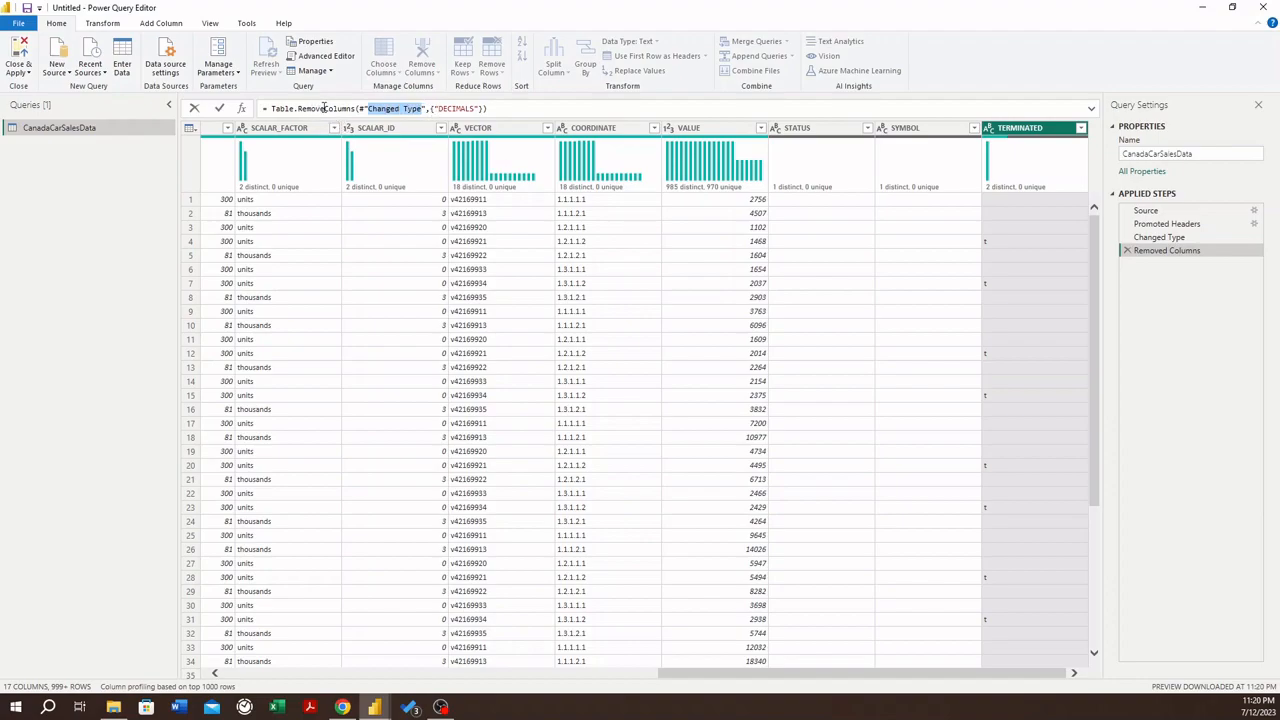
drag(436, 108, 483, 108)
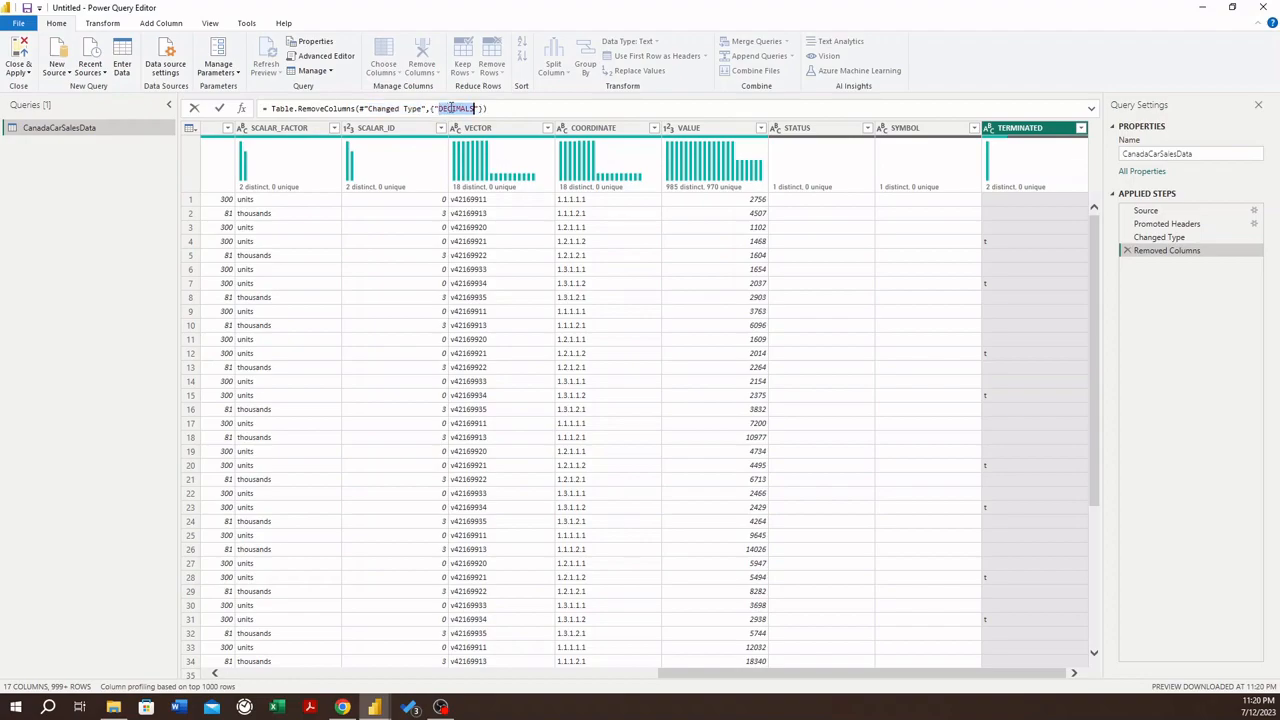
click(1171, 321)
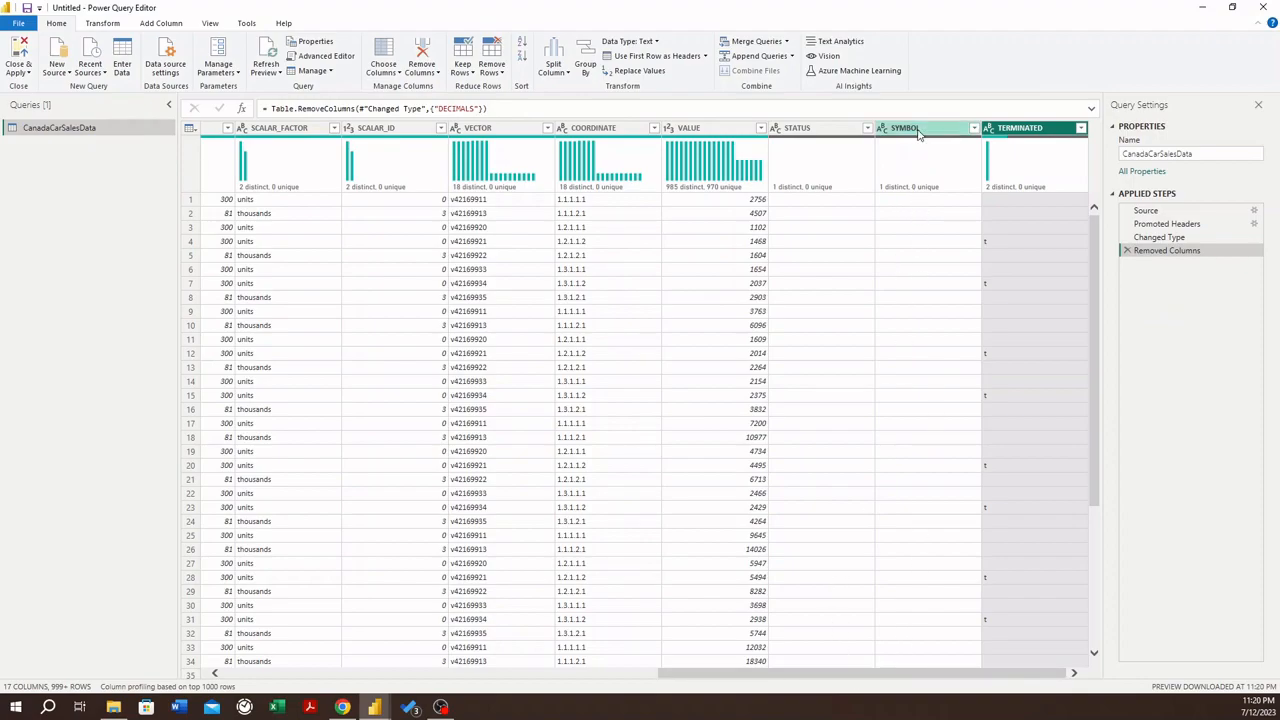
click(824, 135)
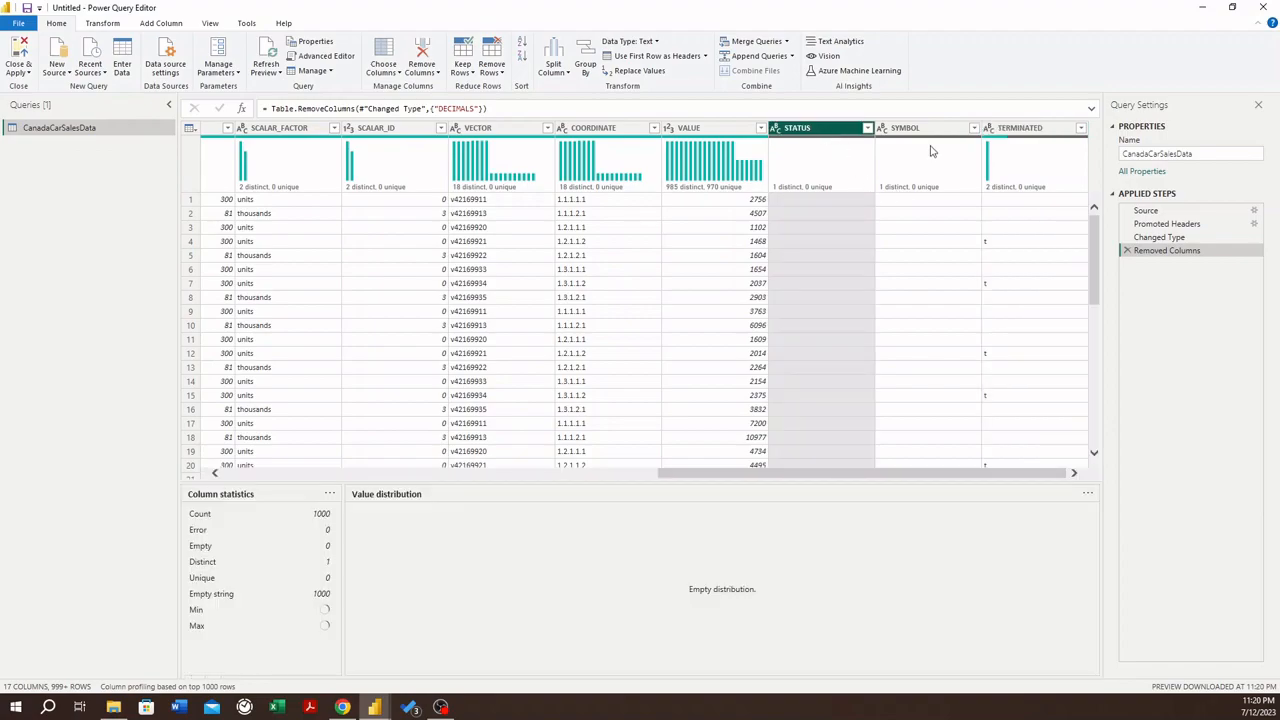
ctrl+click(940, 135)
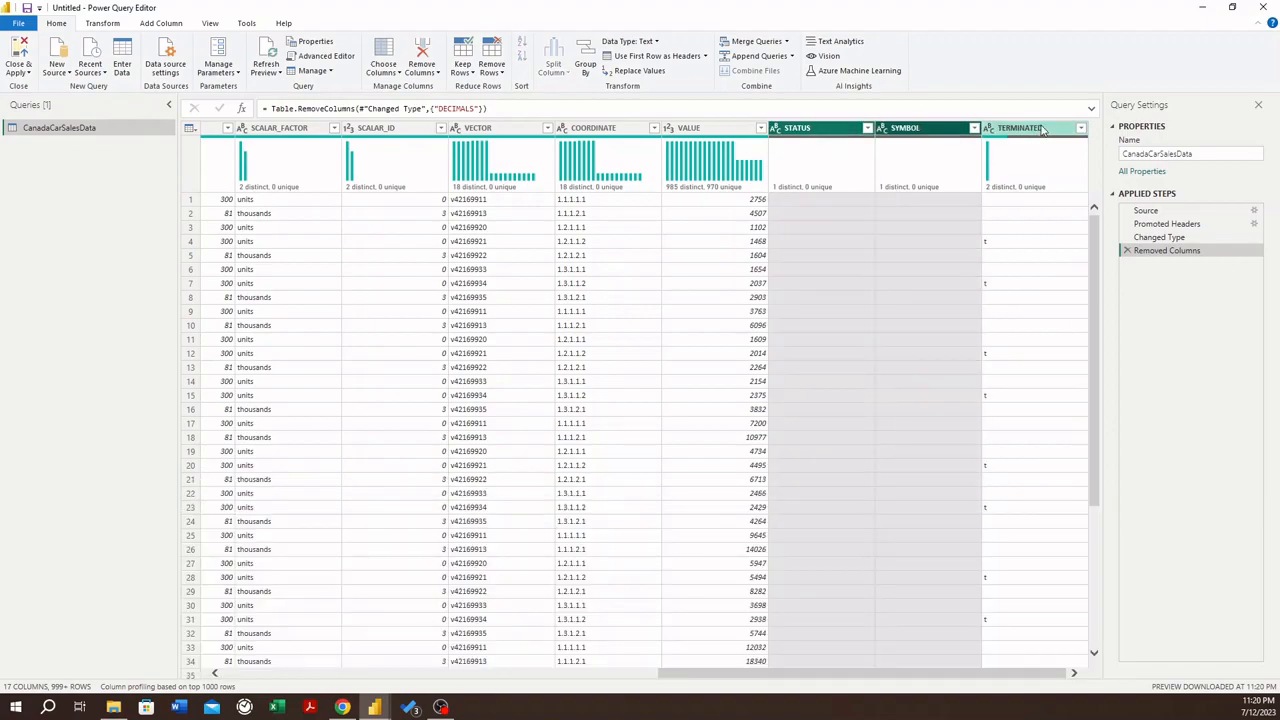
ctrl+click(1040, 130)
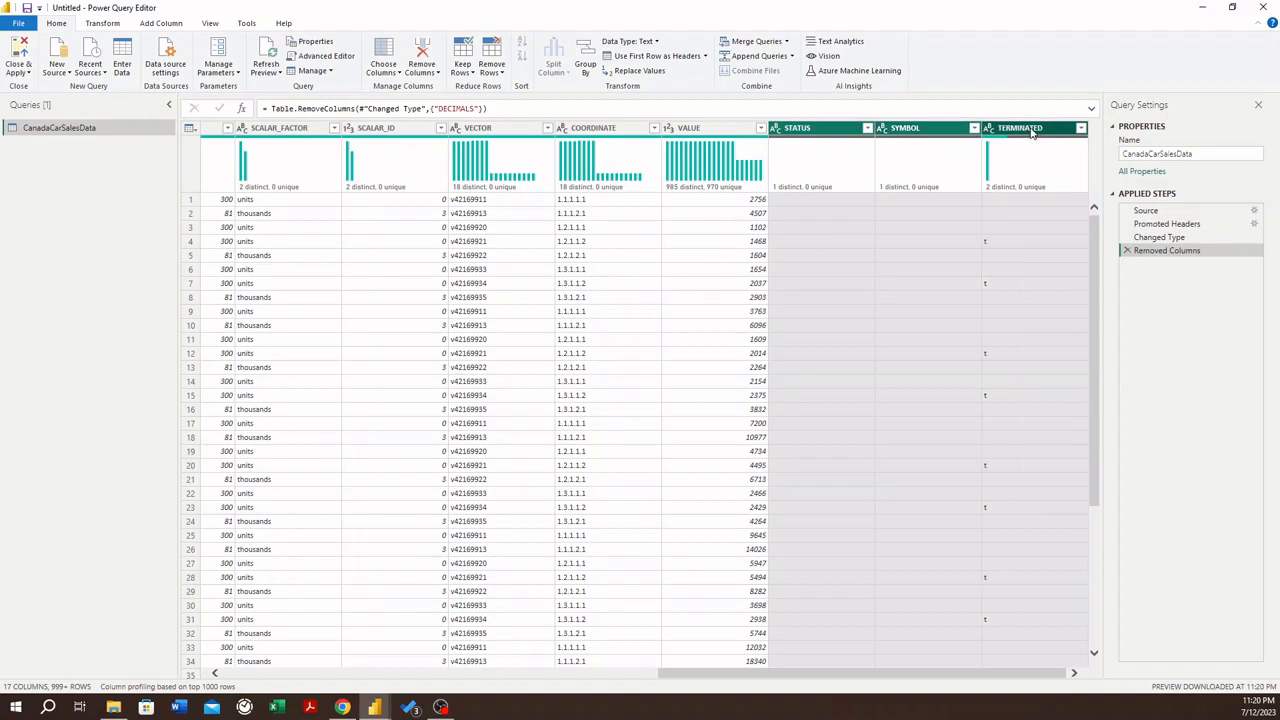
click(831, 137)
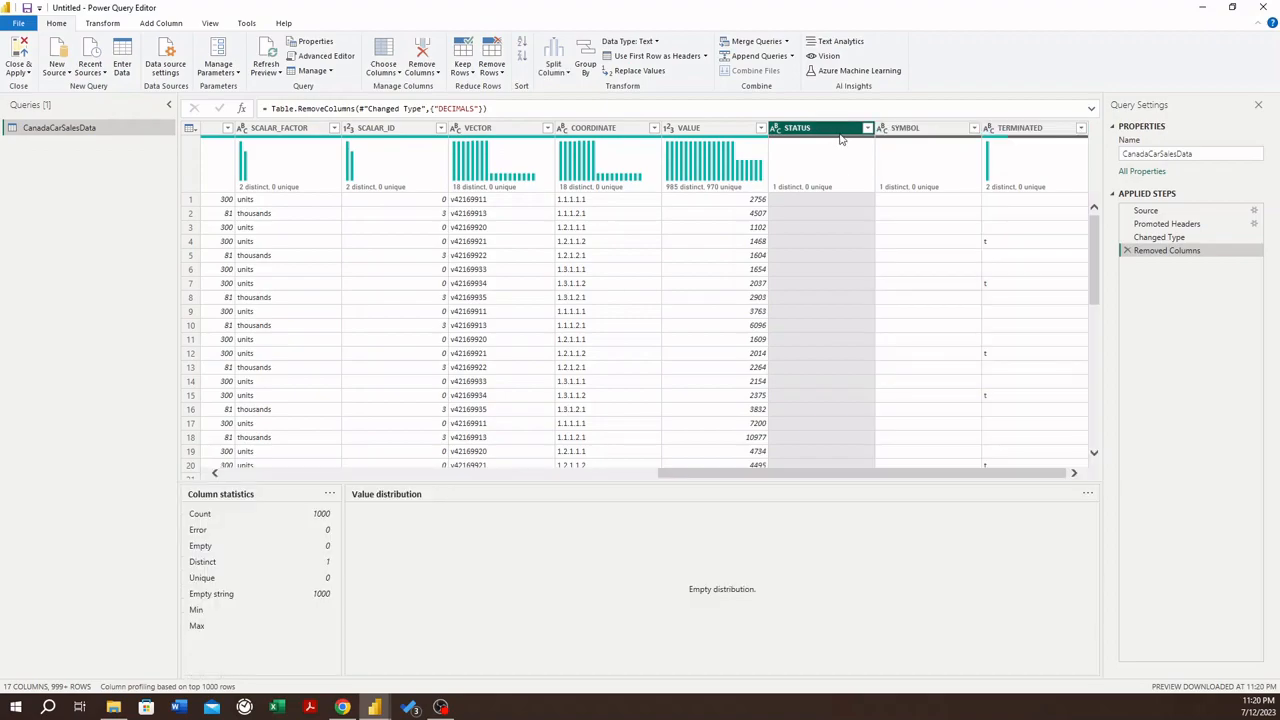
ctrl+click(928, 129)
ctrl+click(1043, 130)
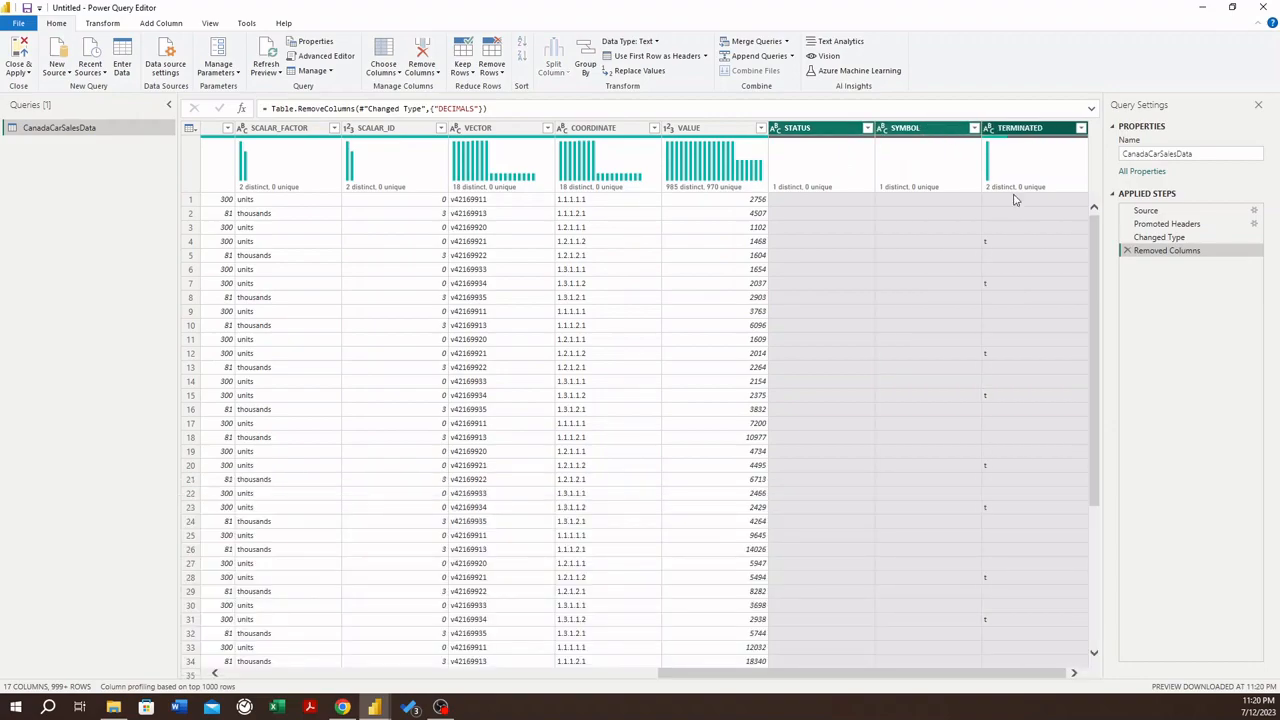
- Remove the adjacent STATUS, SYMBOL and TERMINATED columns together from the query
click(810, 138)
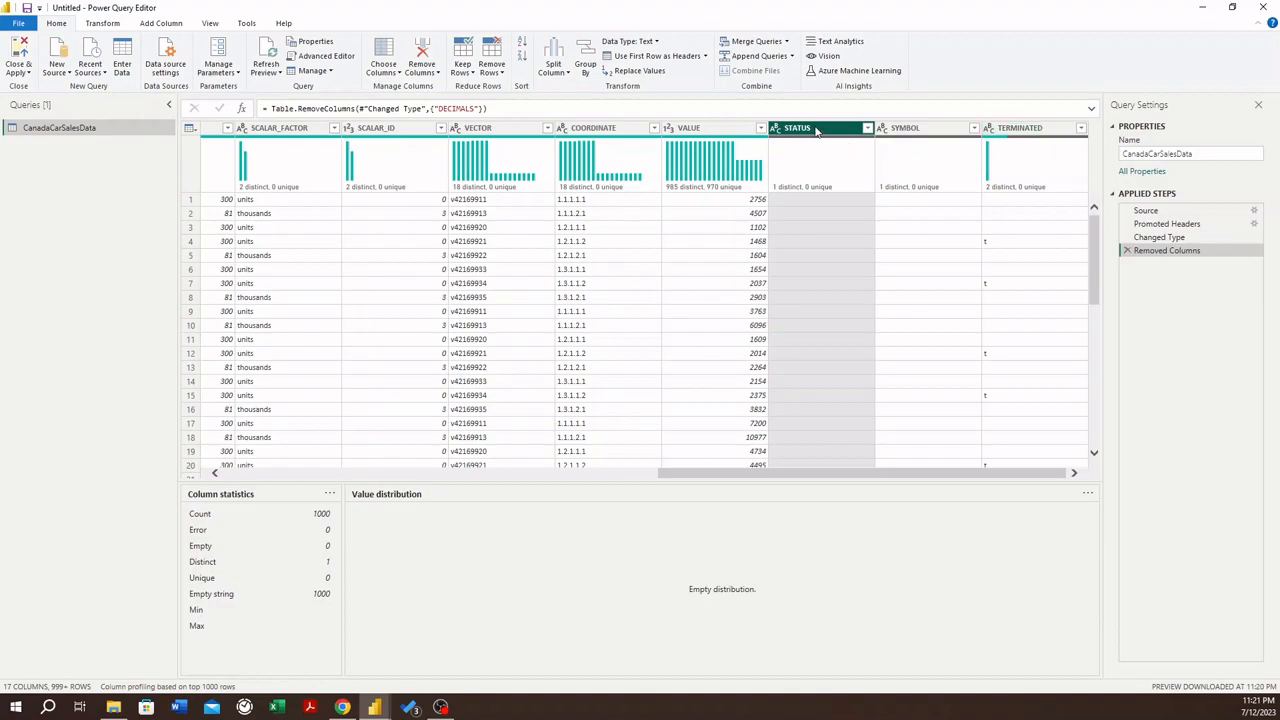
shift+click(1043, 133)
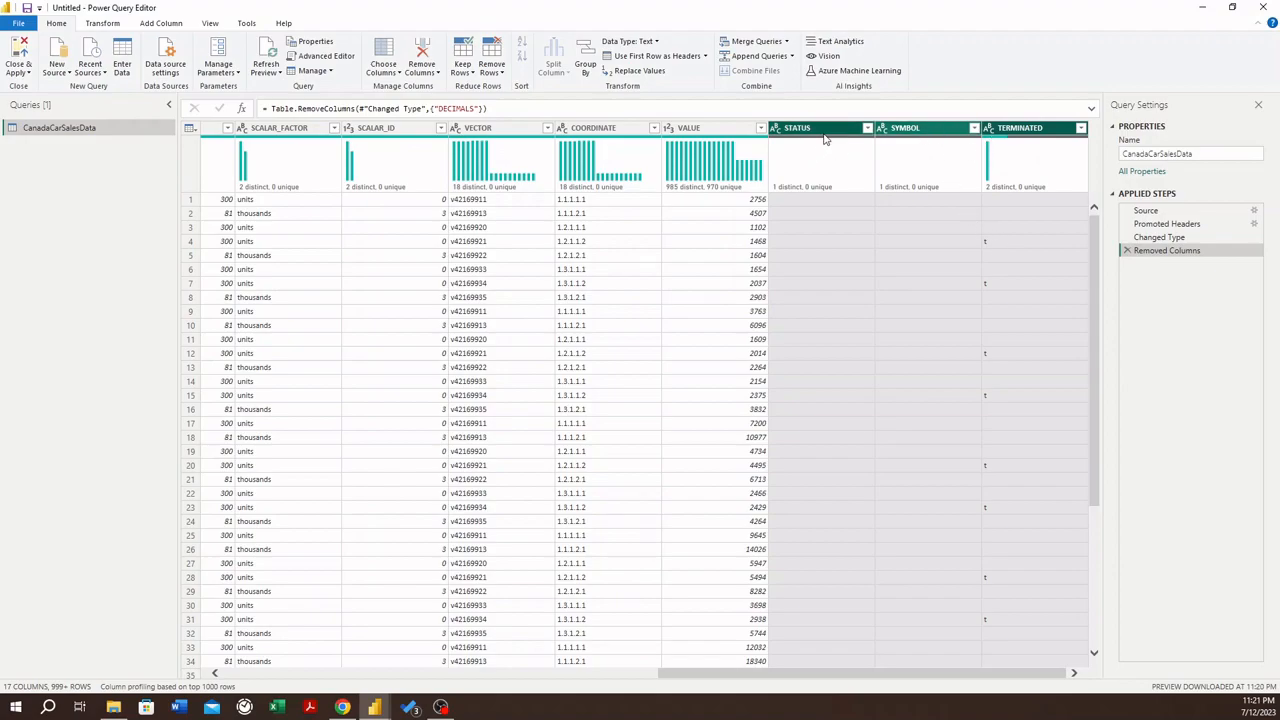
right_click(1032, 137)
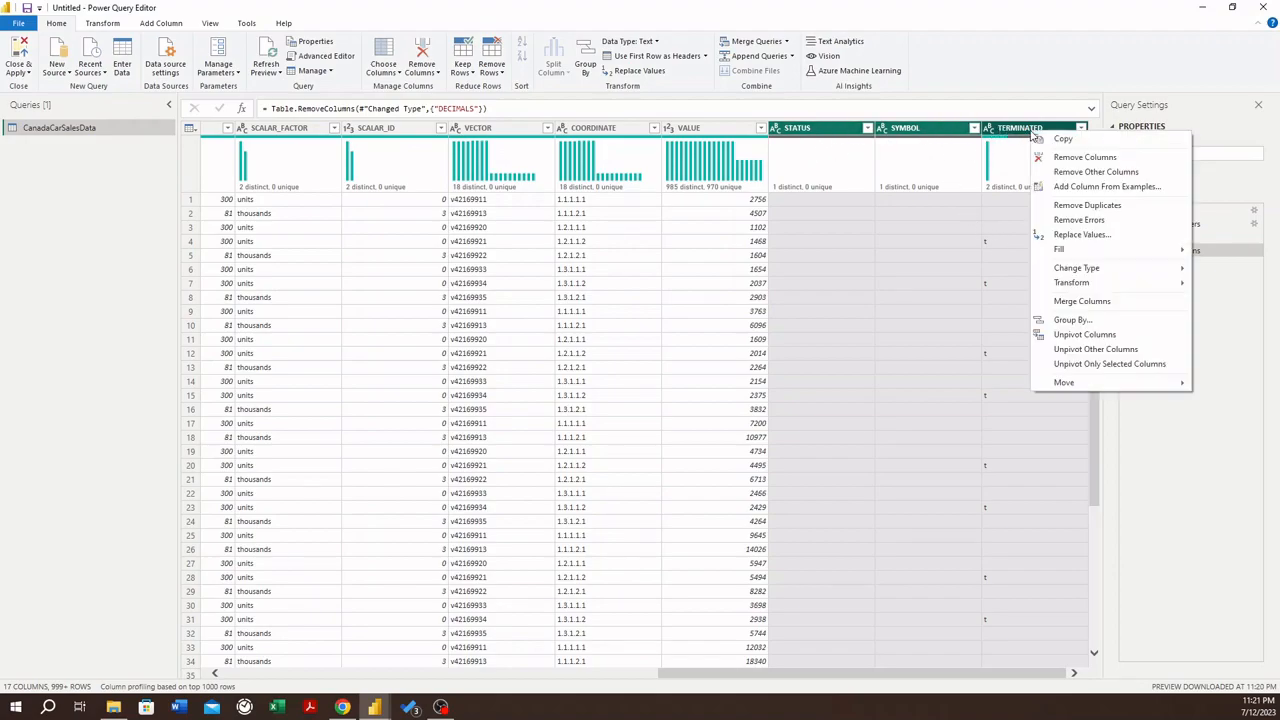
click(1085, 157)
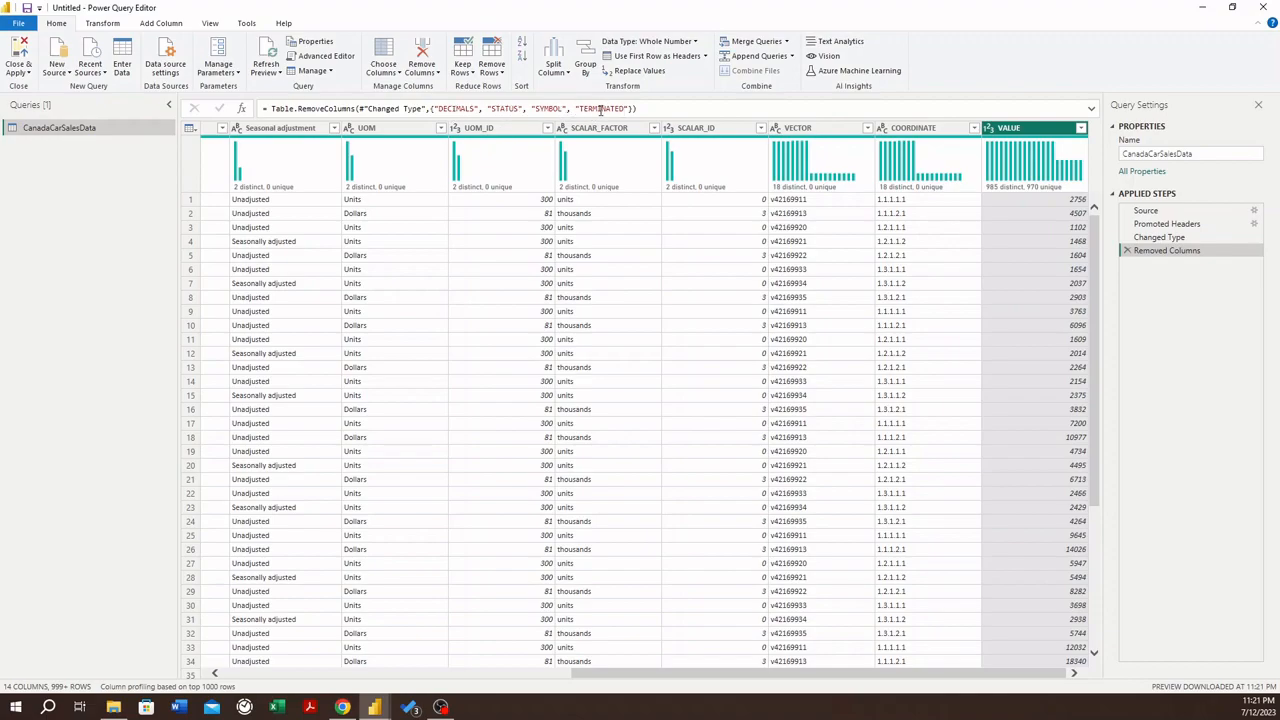
- Check the list of filter values in the DGUID column without filtering, and remove that column from the query
drag(976, 675, 450, 676)
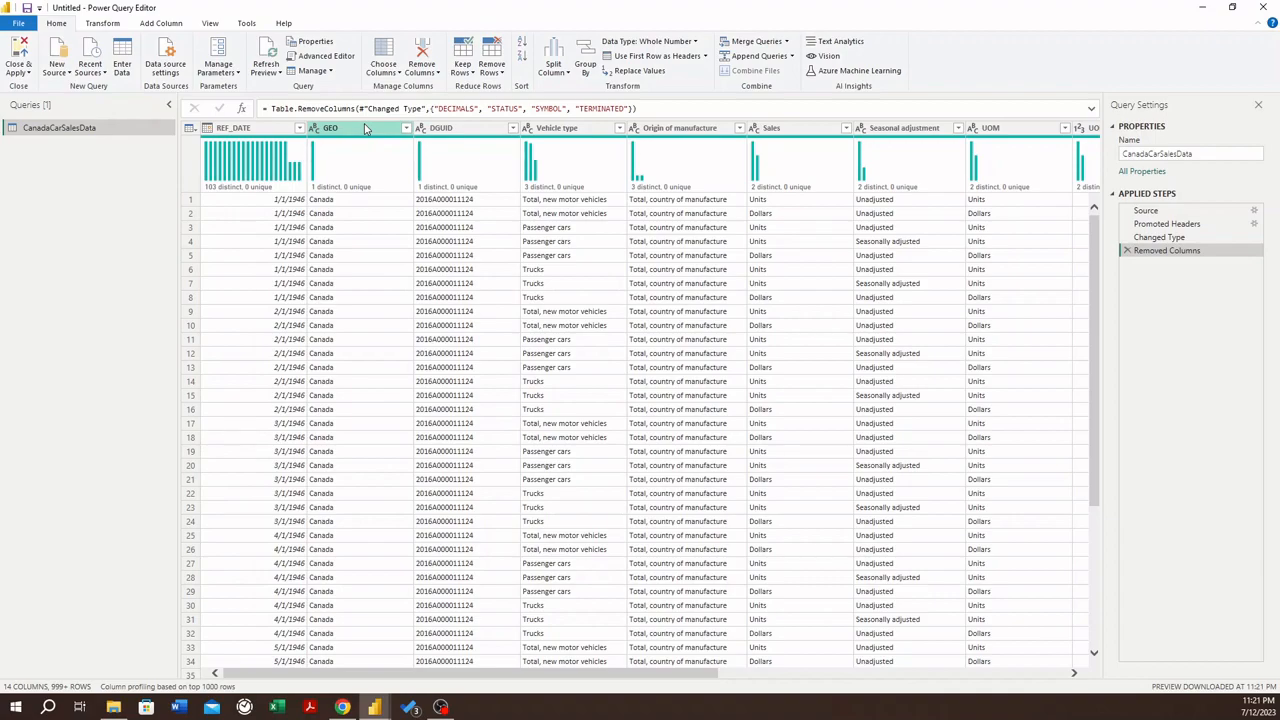
click(474, 133)
click(512, 130)
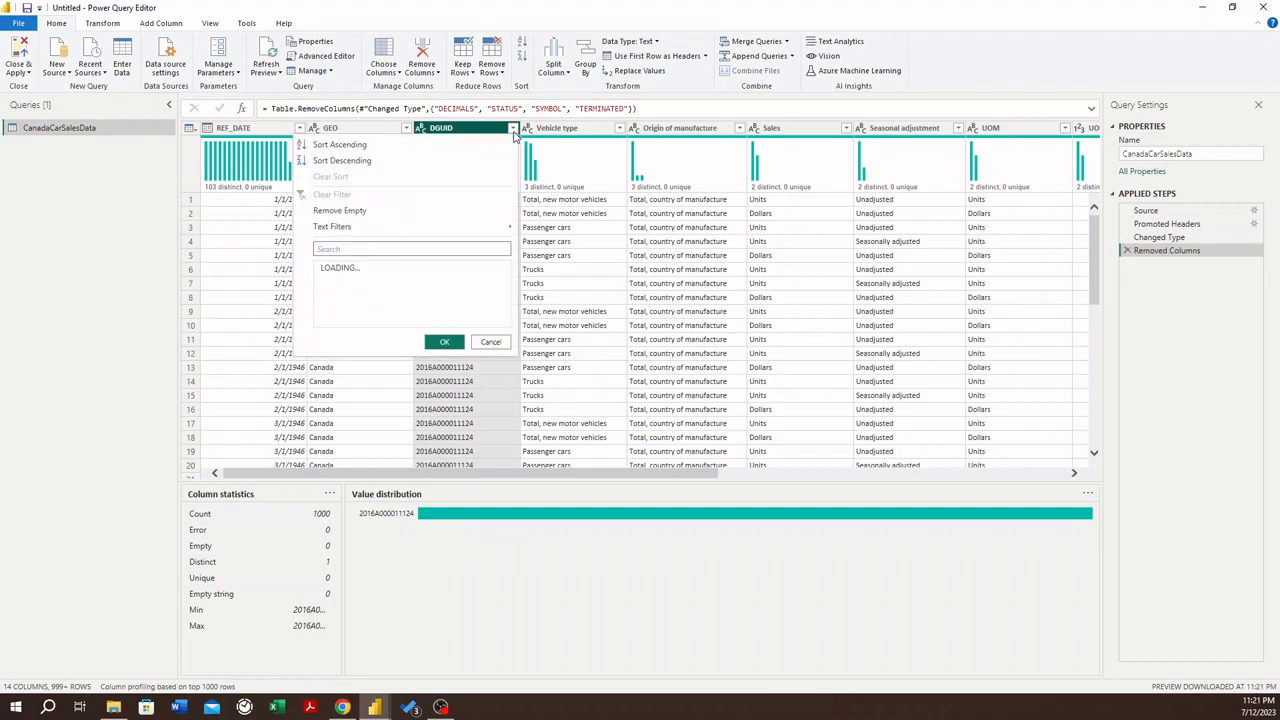
click(488, 345)
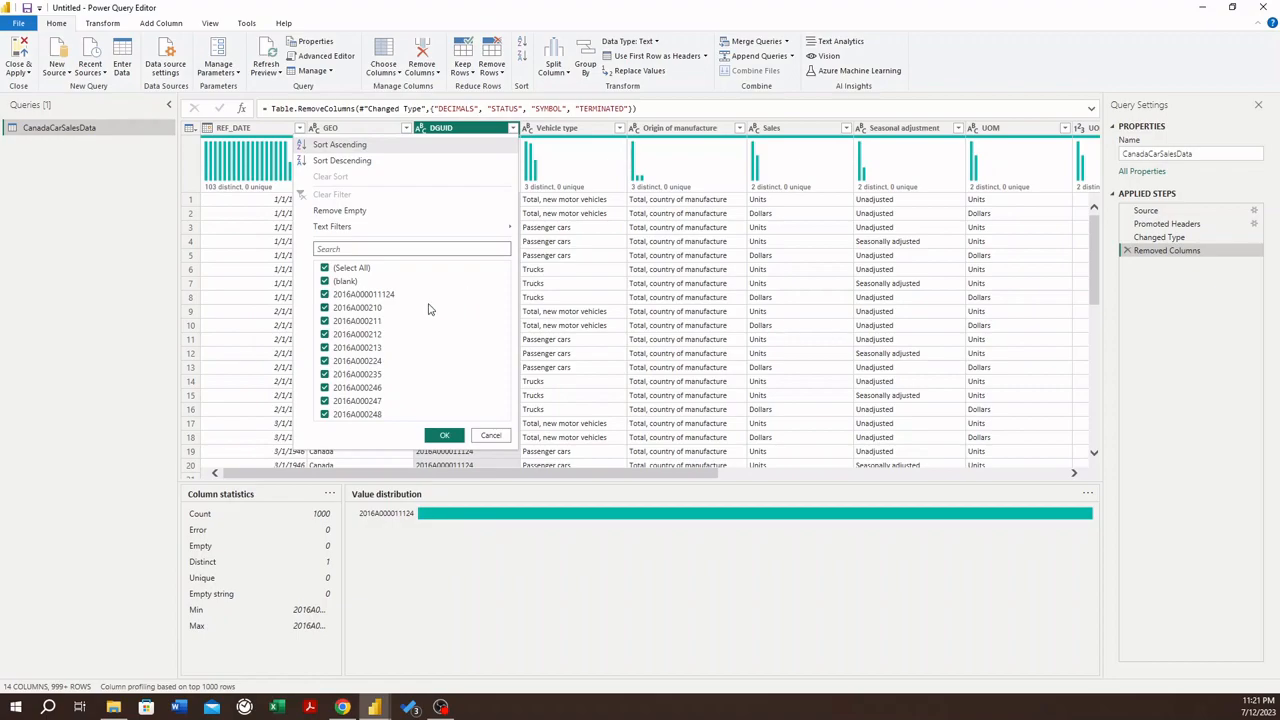
click(490, 436)
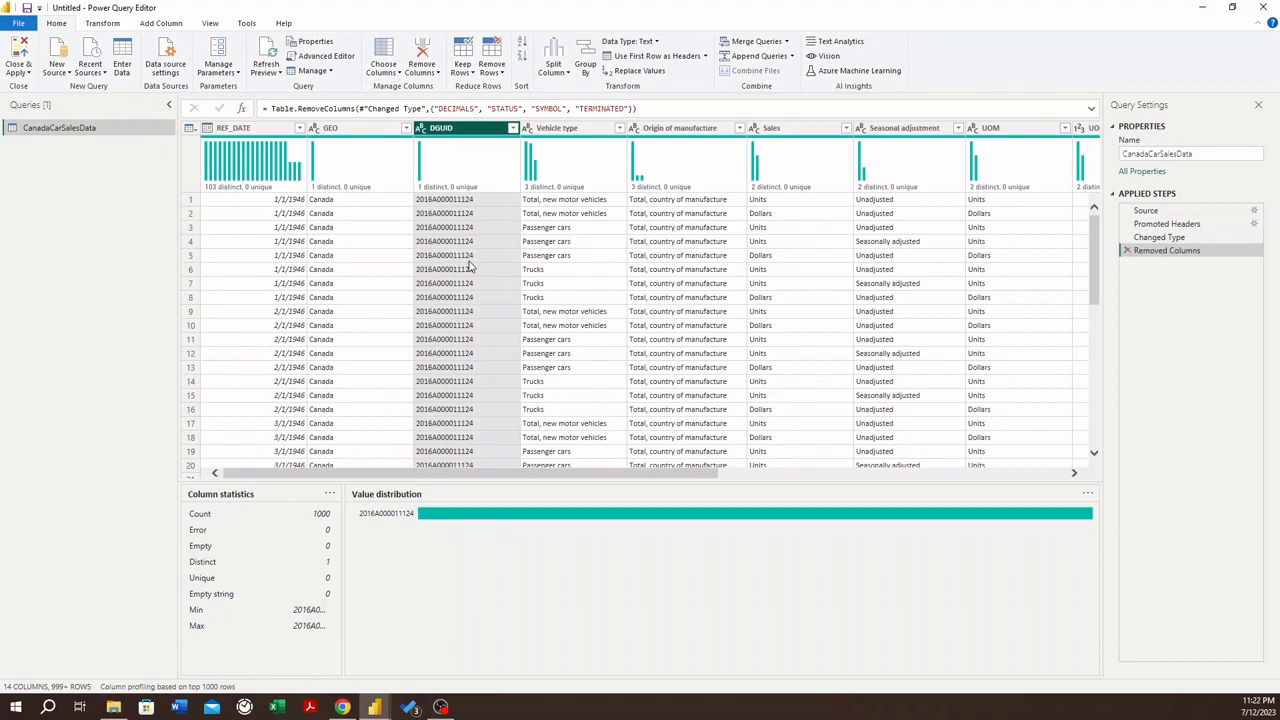
right_click(470, 133)
click(492, 158)
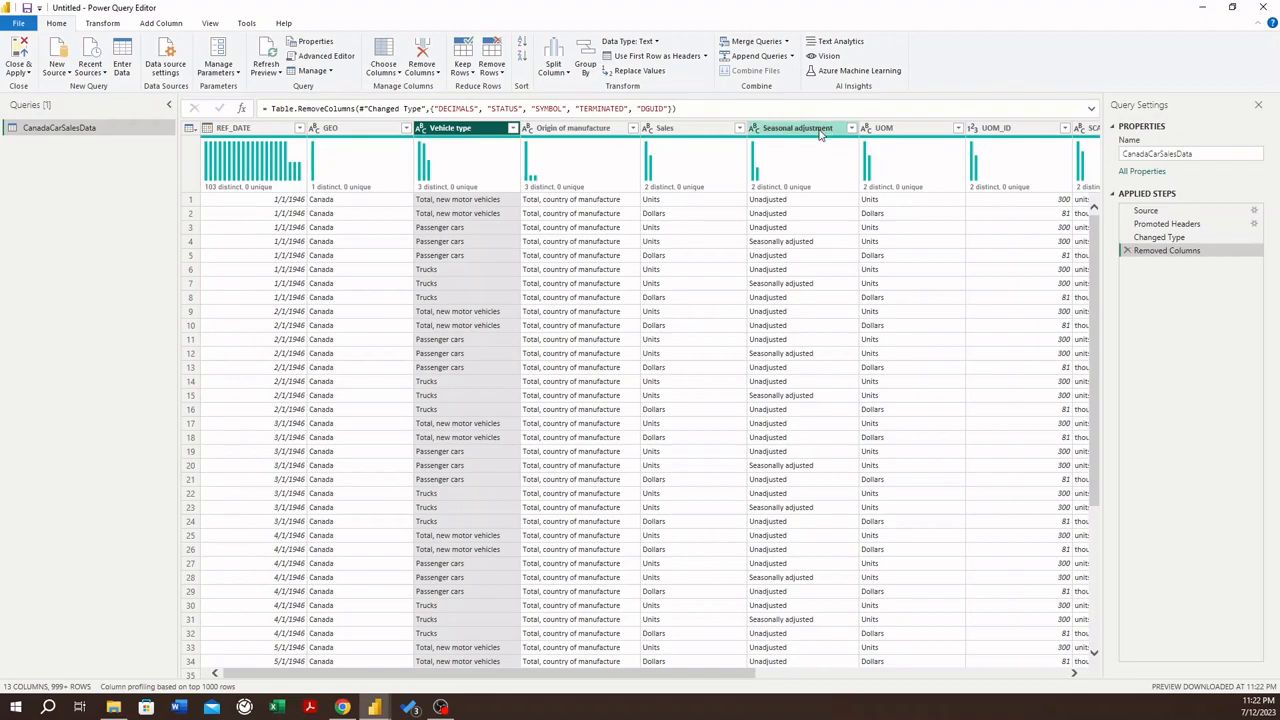
- Remove the UOM, UOM_ID, SCALAR_ID, VECTOR and COORDINATE columns together from the query, leaving SCALAR_FACTOR in place
drag(702, 673, 856, 665)
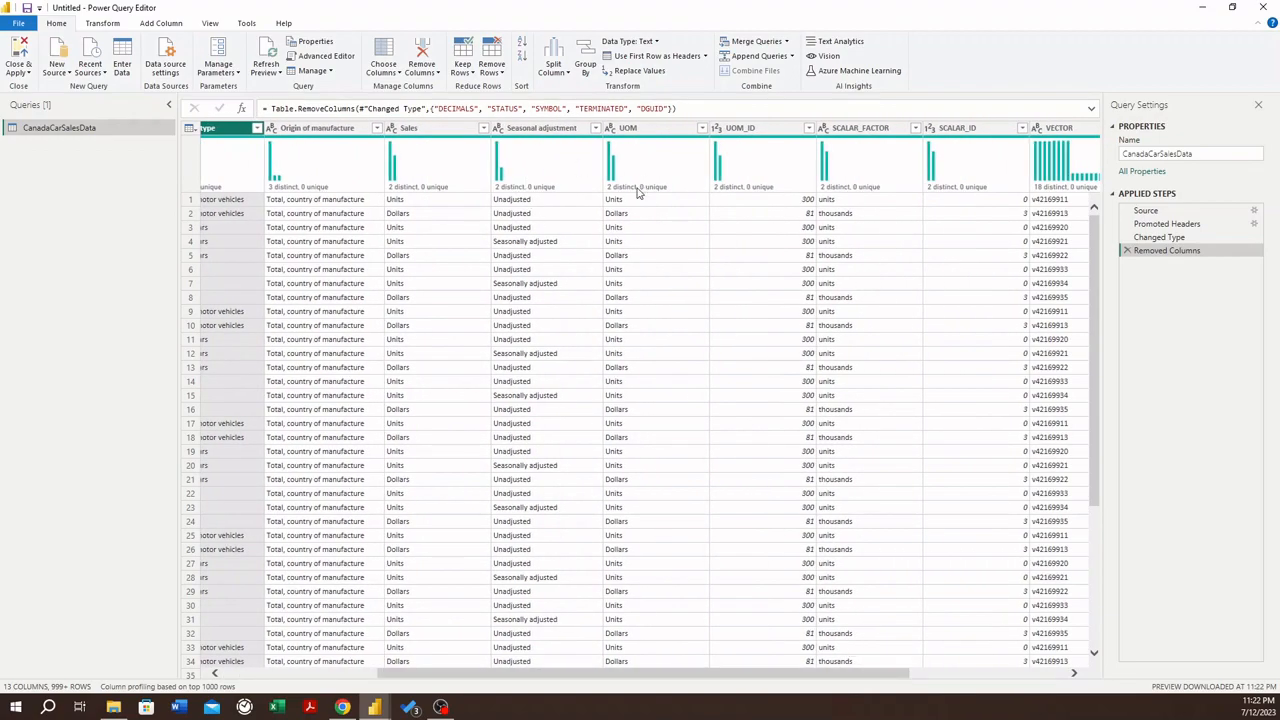
click(555, 130)
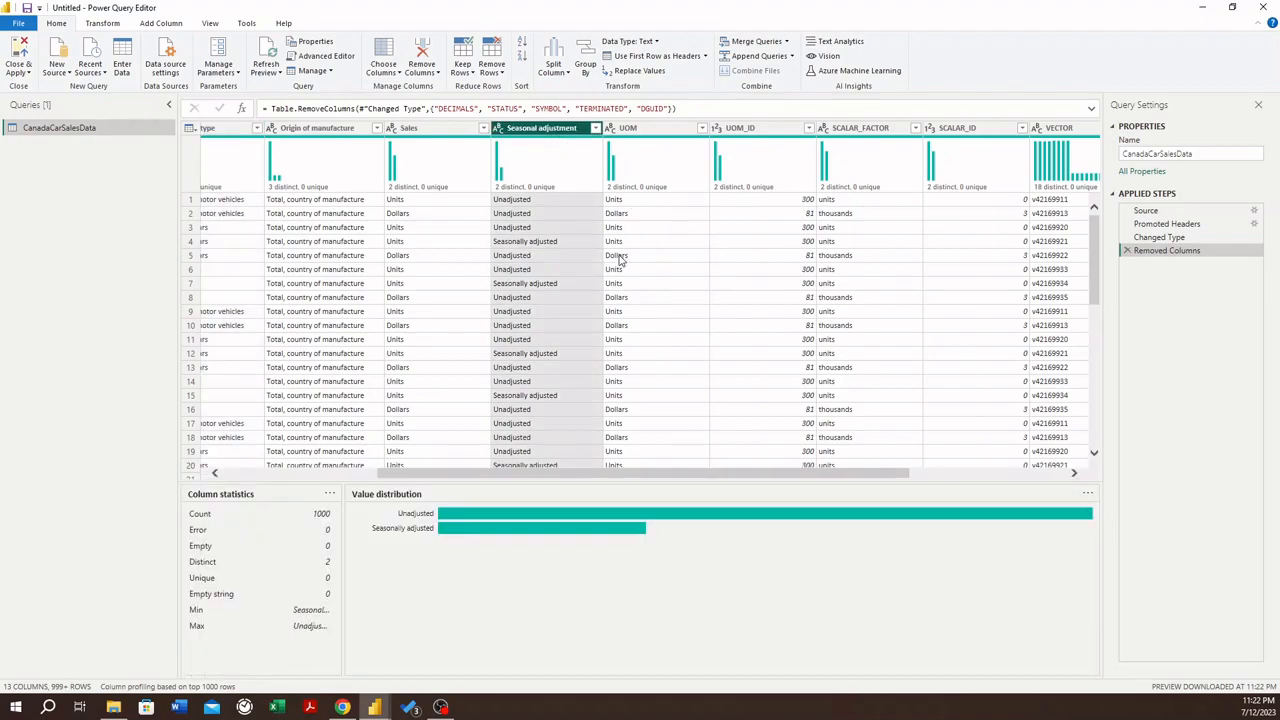
click(655, 131)
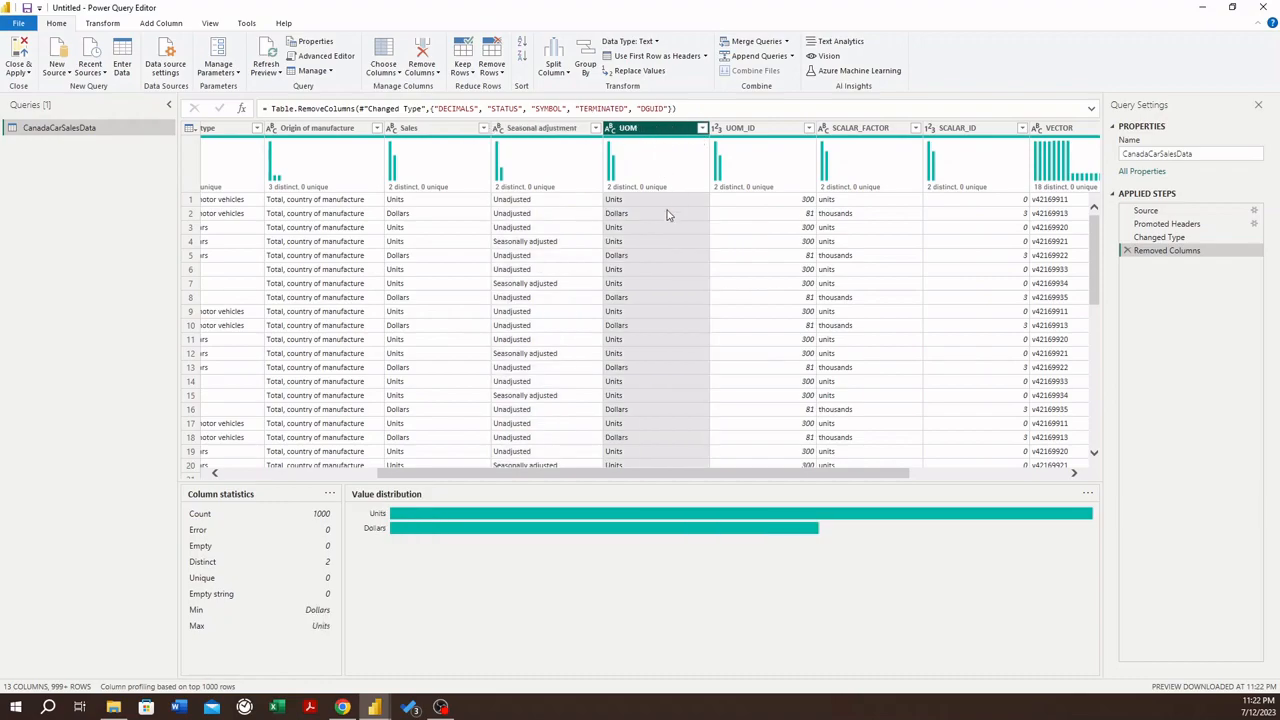
ctrl+click(760, 131)
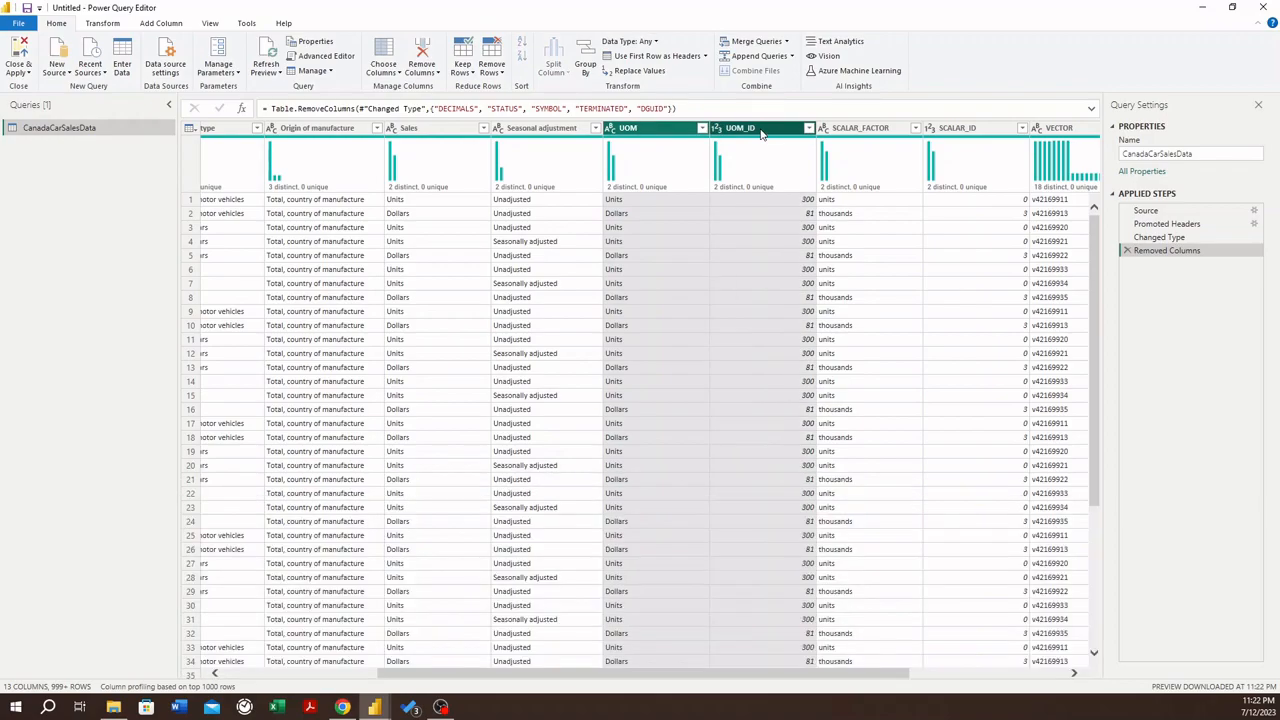
ctrl+click(985, 129)
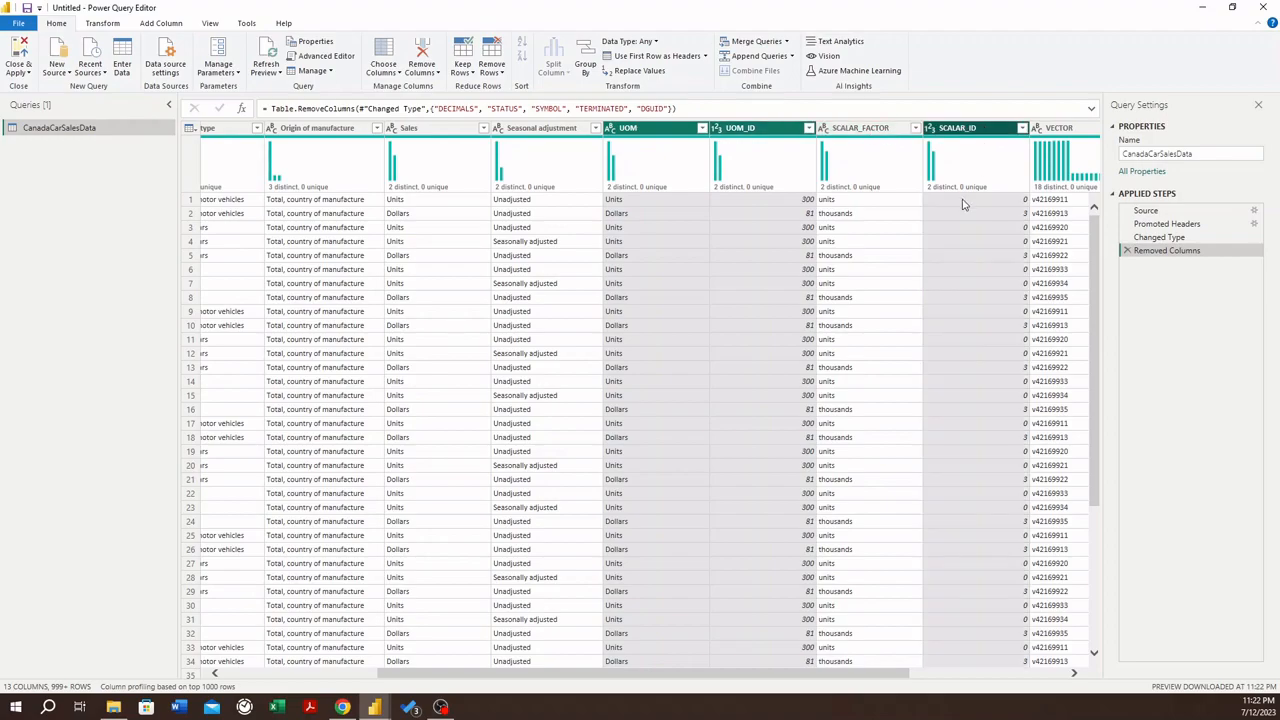
drag(880, 683, 1018, 672)
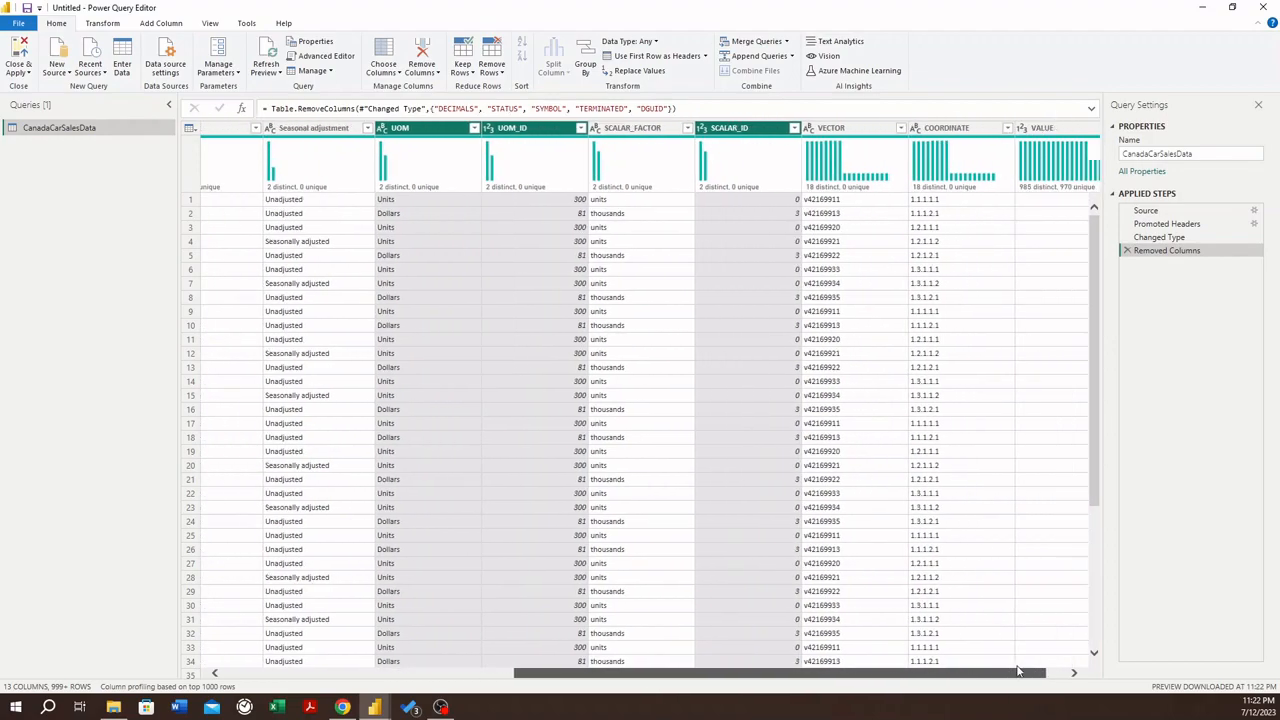
ctrl+click(855, 130)
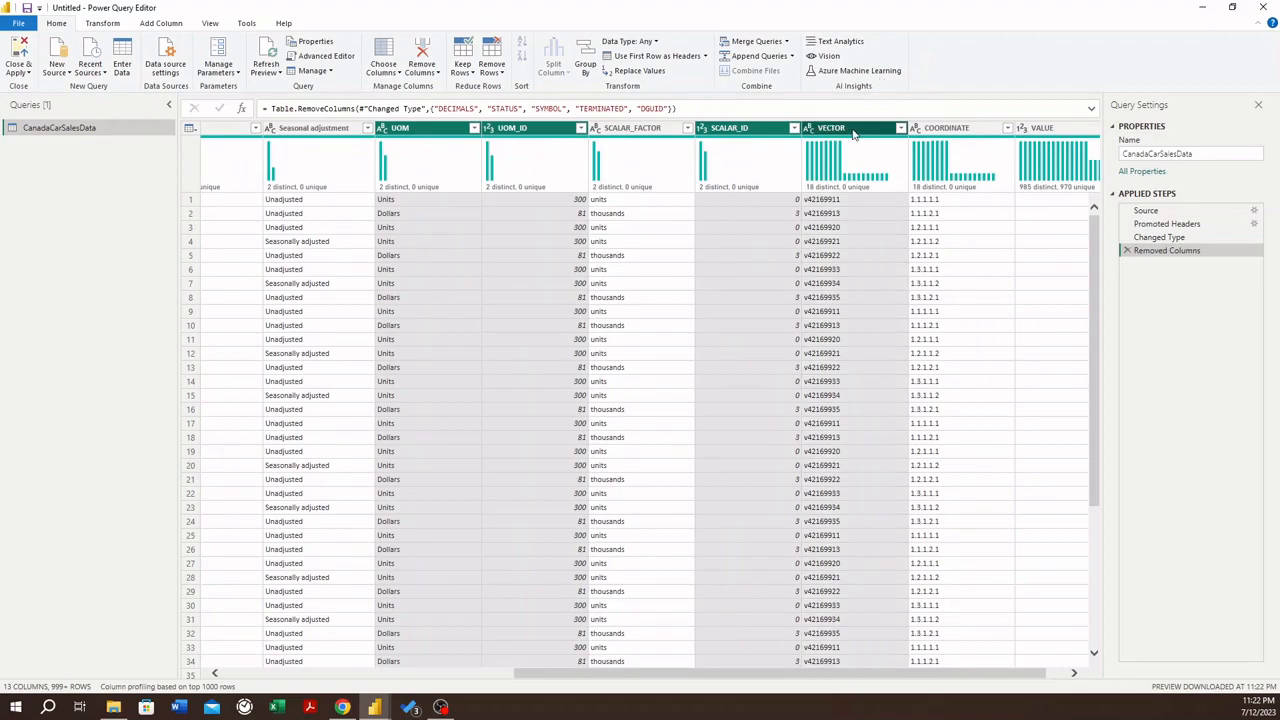
ctrl+click(990, 132)
drag(966, 673, 940, 690)
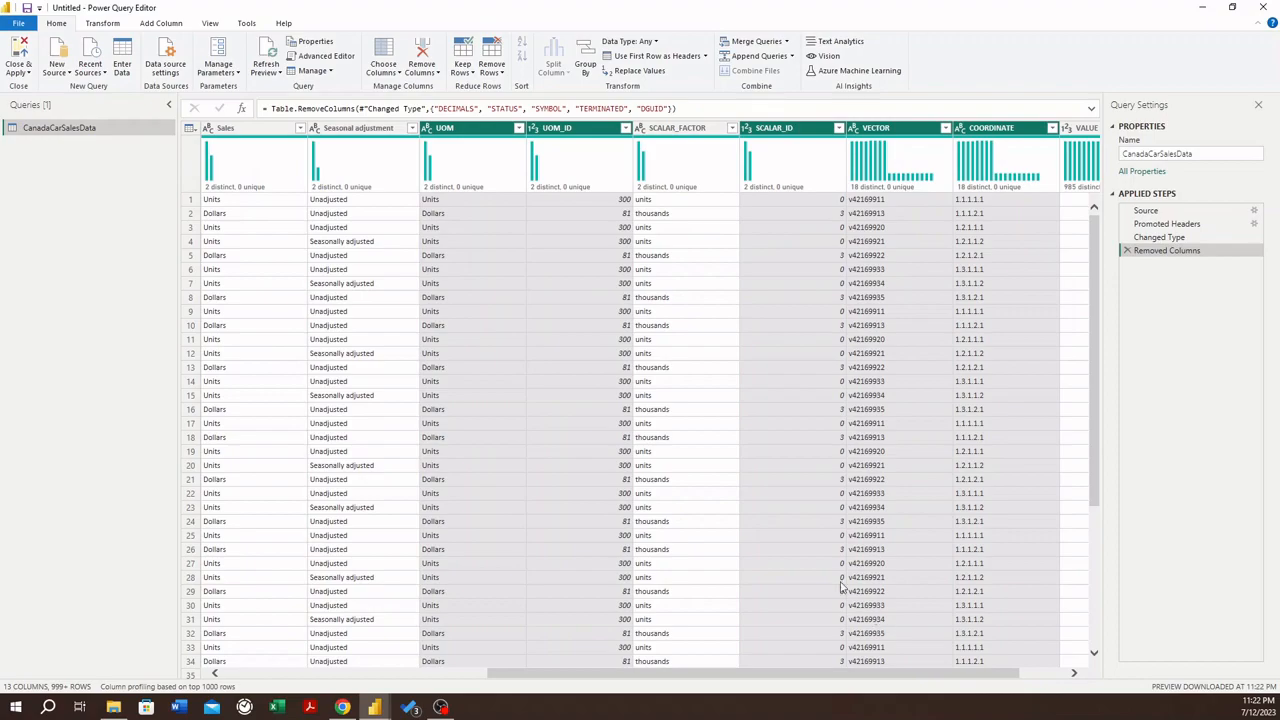
drag(826, 686, 706, 685)
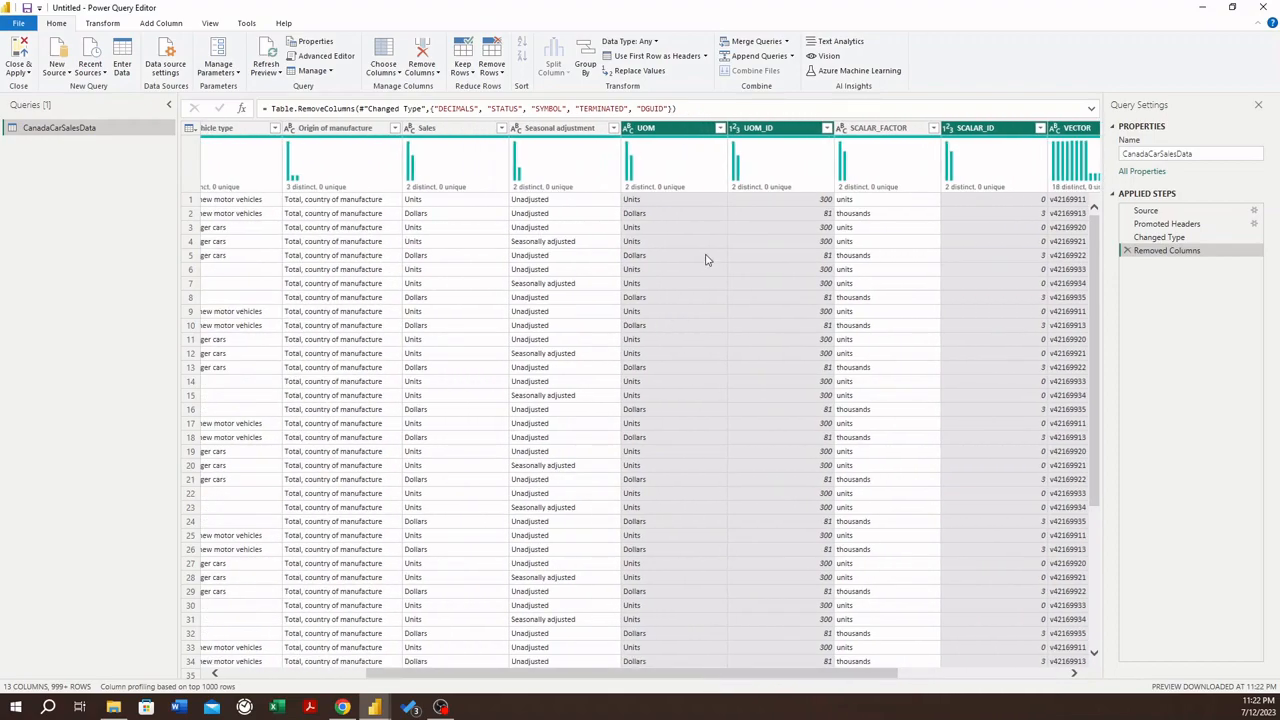
right_click(670, 133)
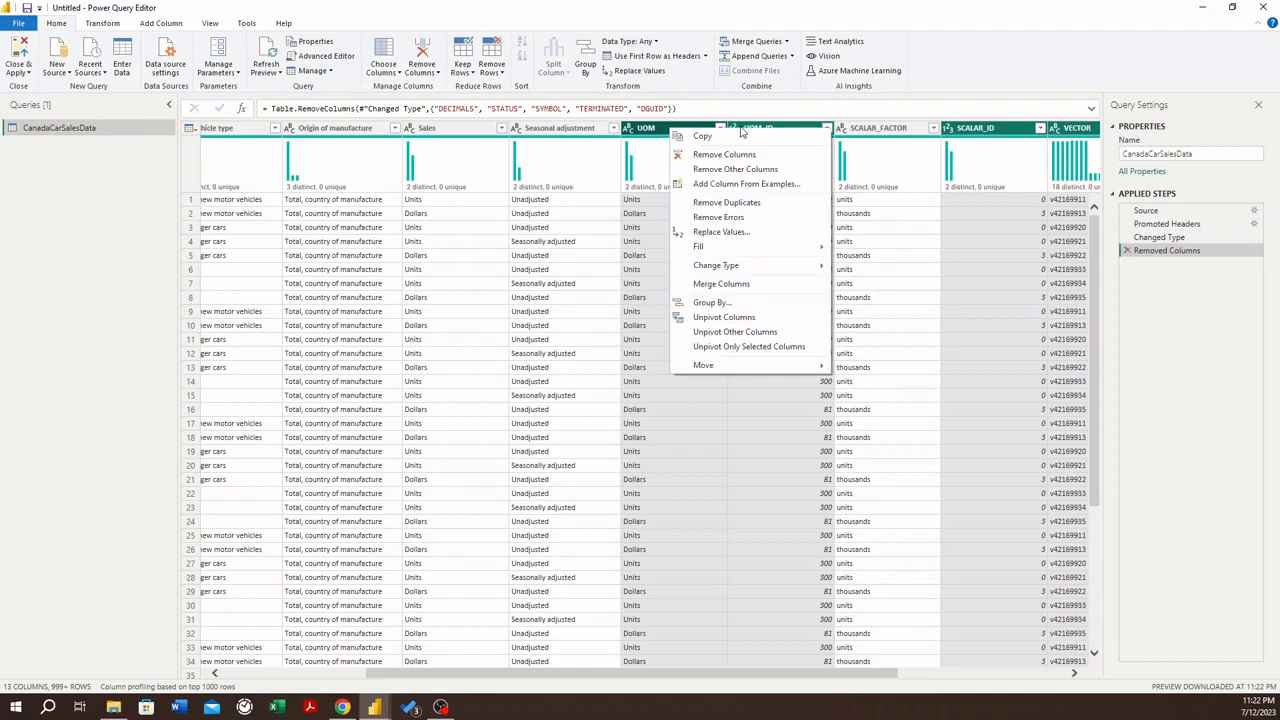
click(749, 157)
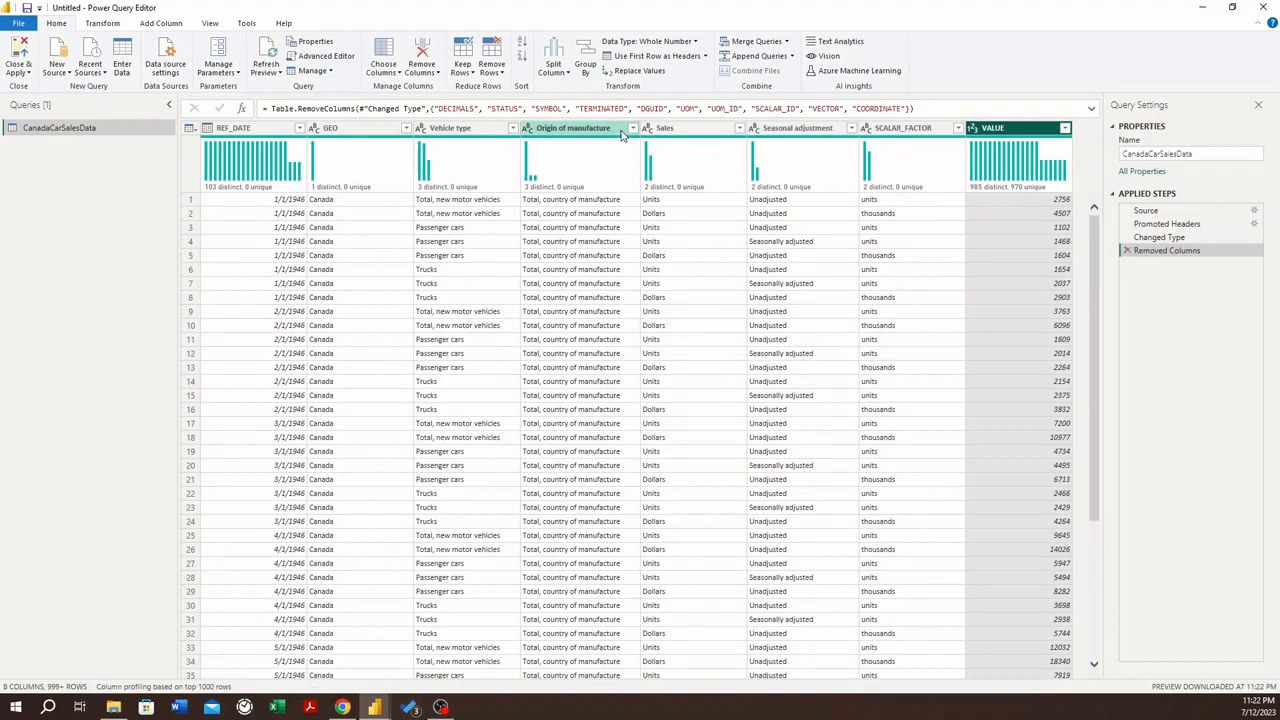
- Check the Origin of manufacture and SCALAR_FACTOR value distributions, and filter Vehicle type to keep only rows that do not contain "Total"
click(595, 129)
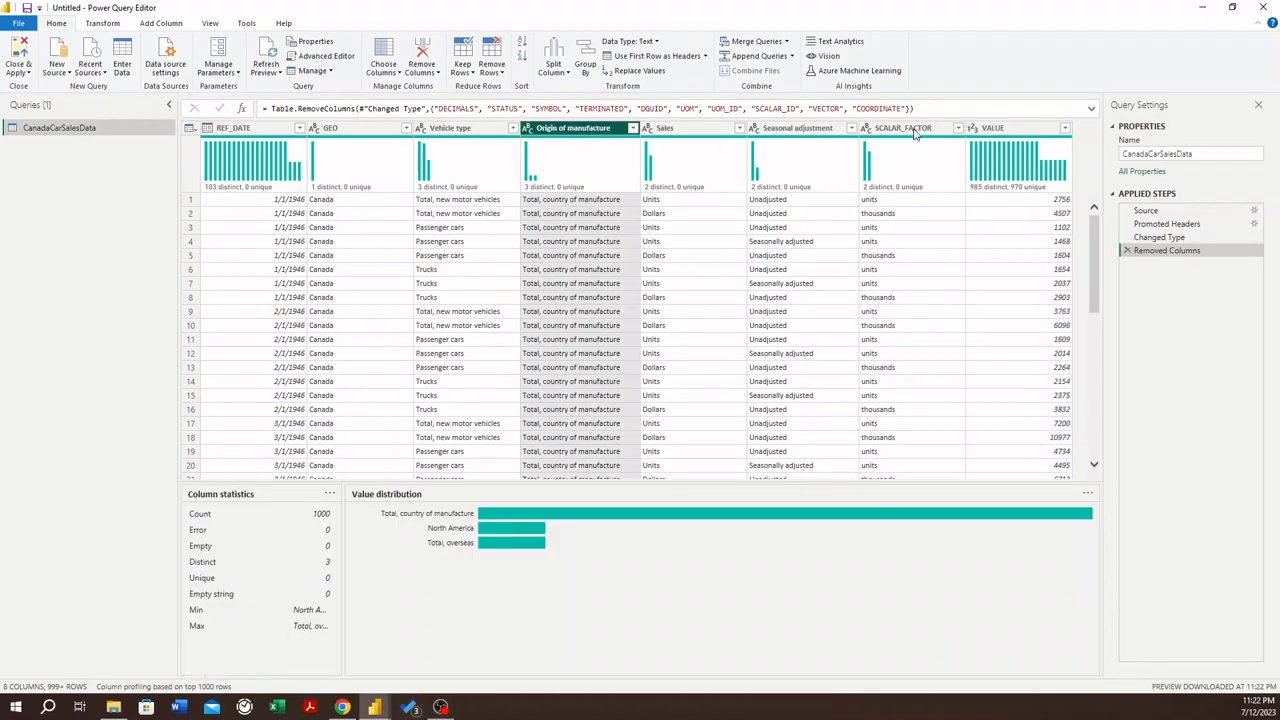
click(912, 132)
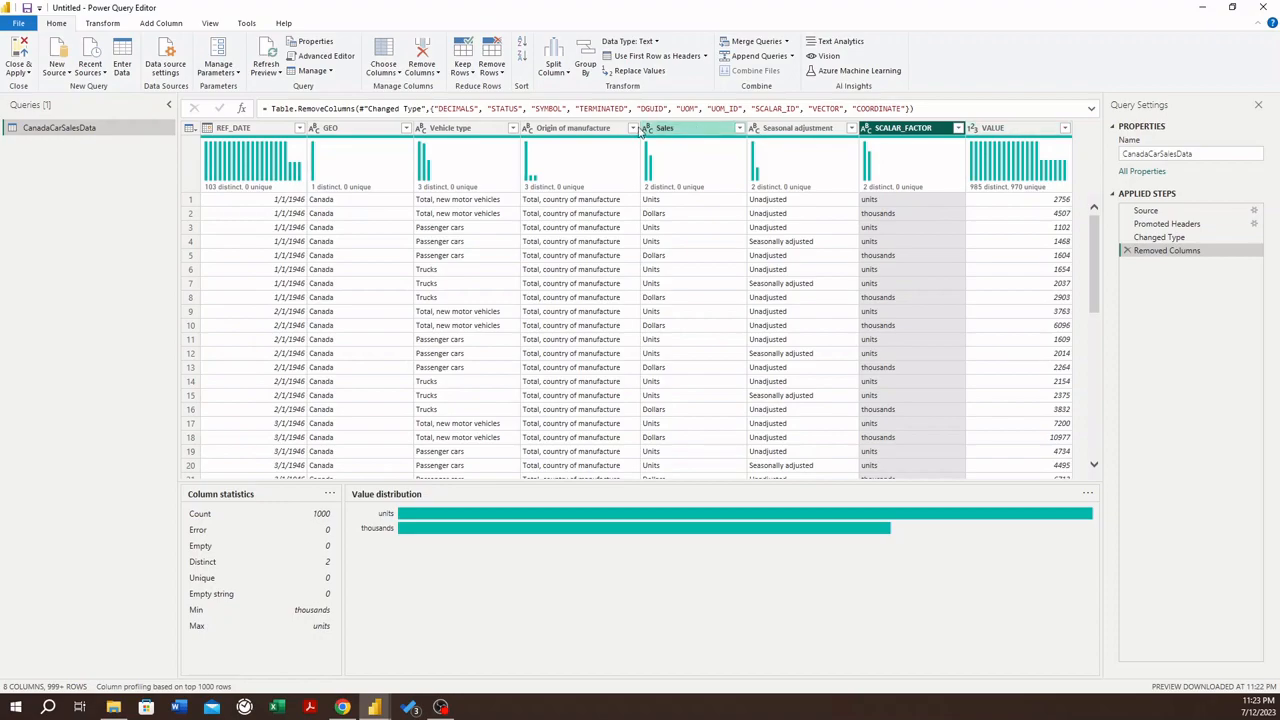
click(445, 133)
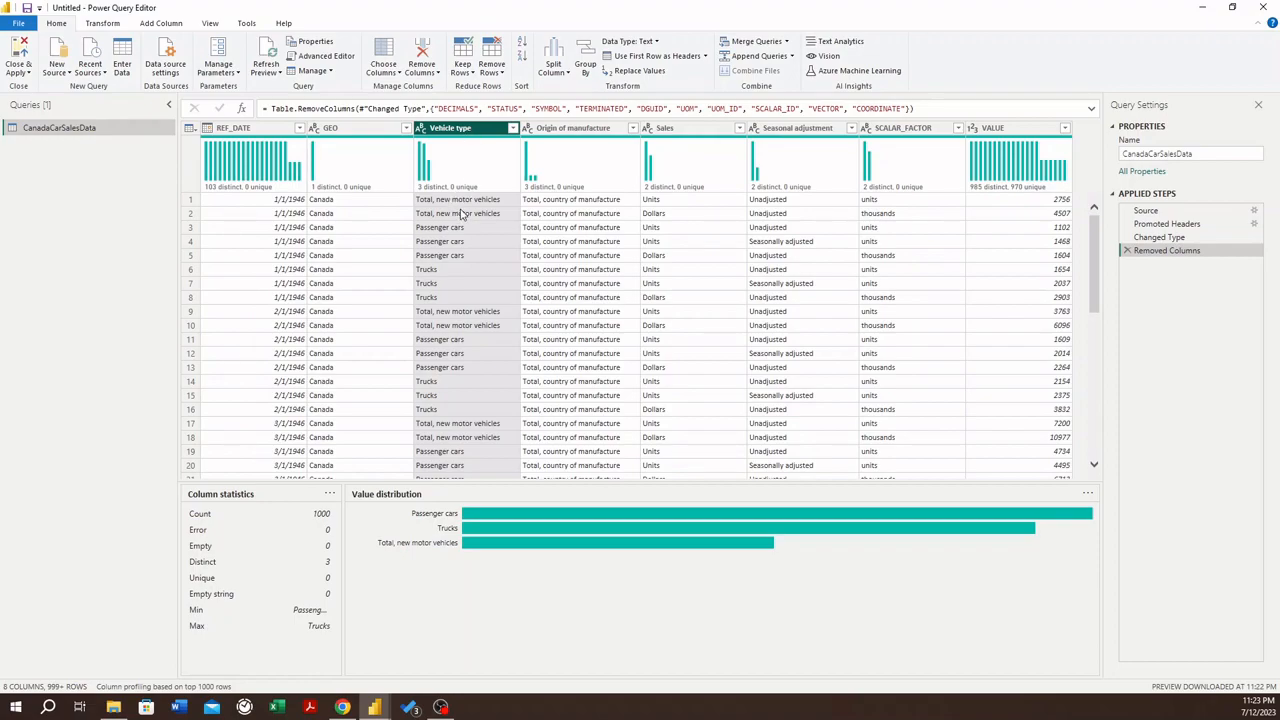
click(512, 128)
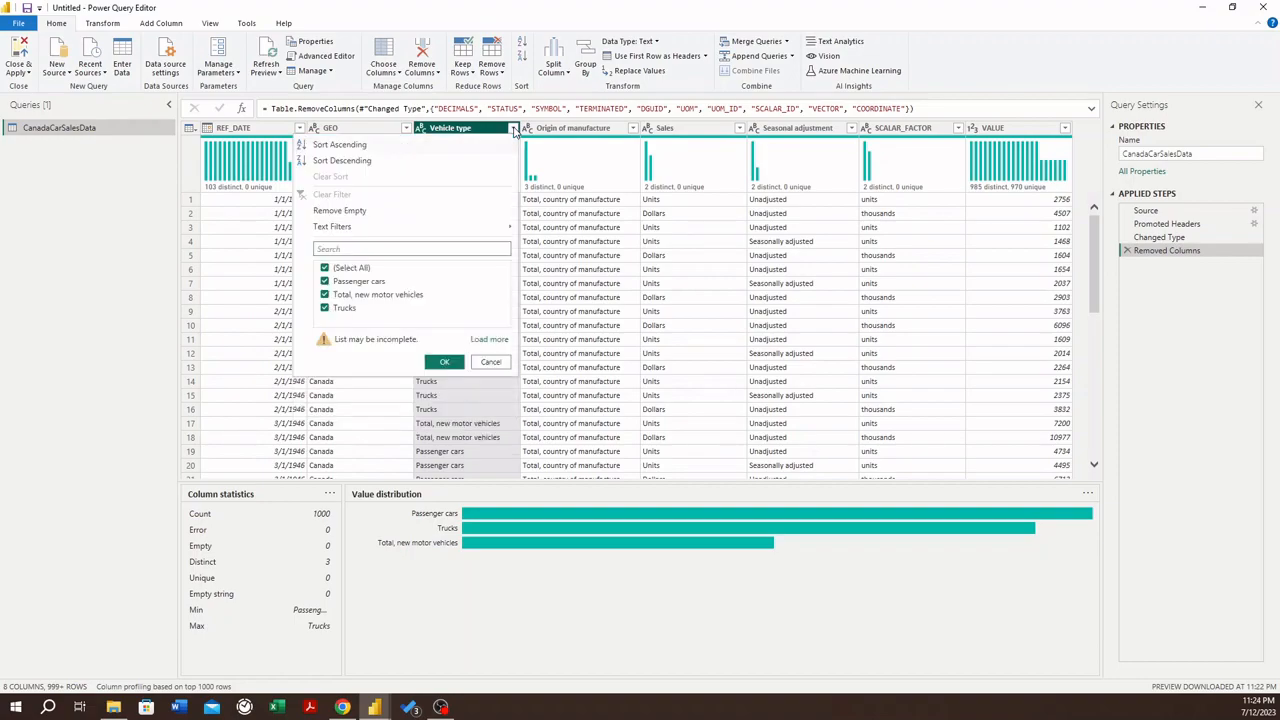
mouse_move(423, 230)
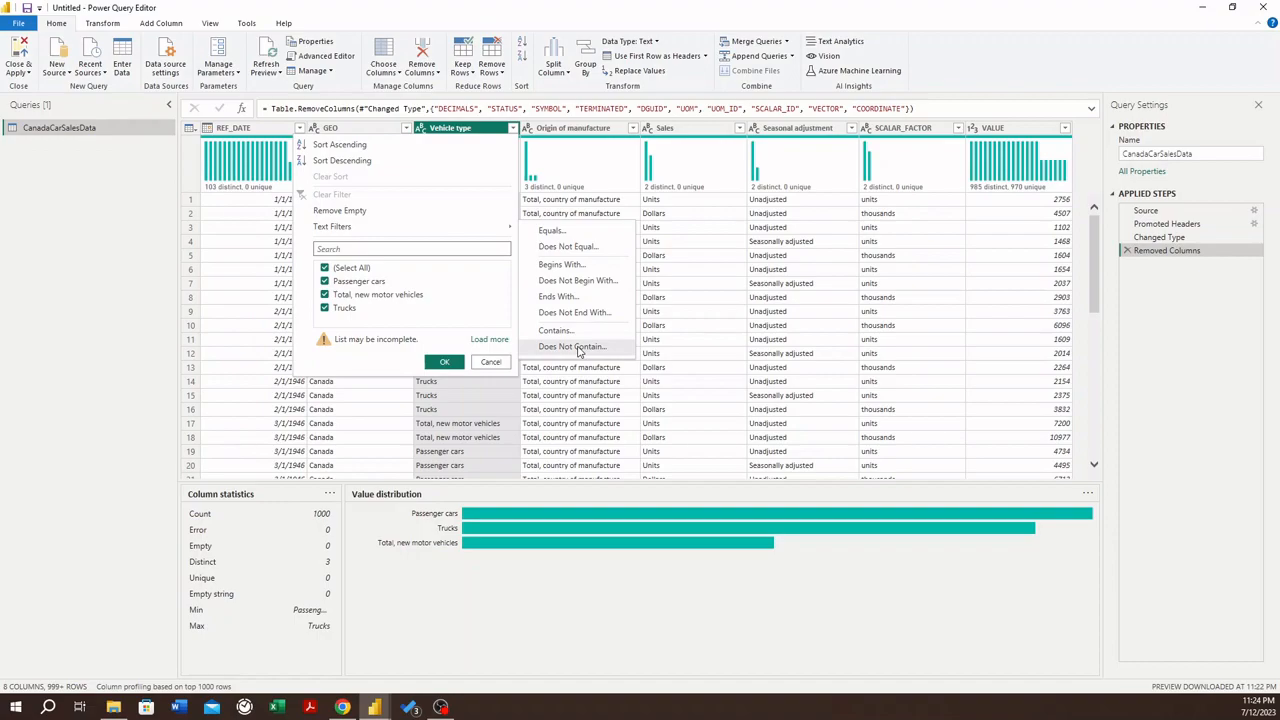
click(574, 346)
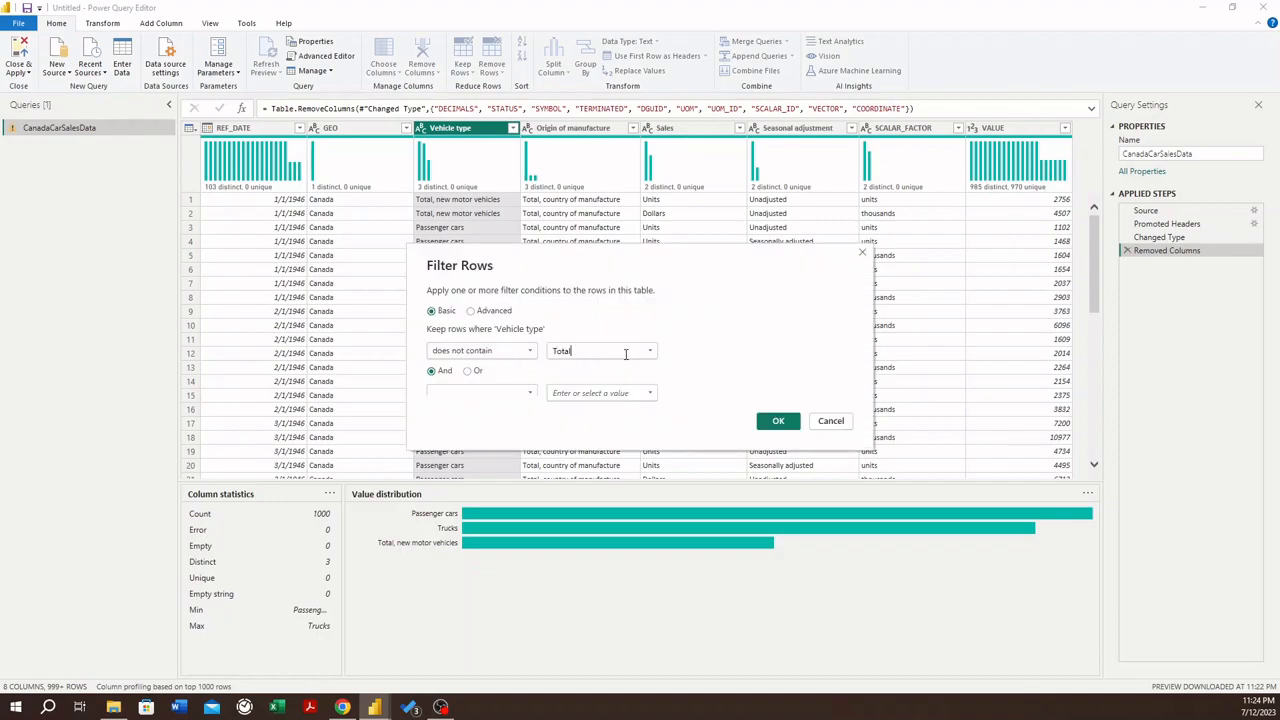
click(777, 421)
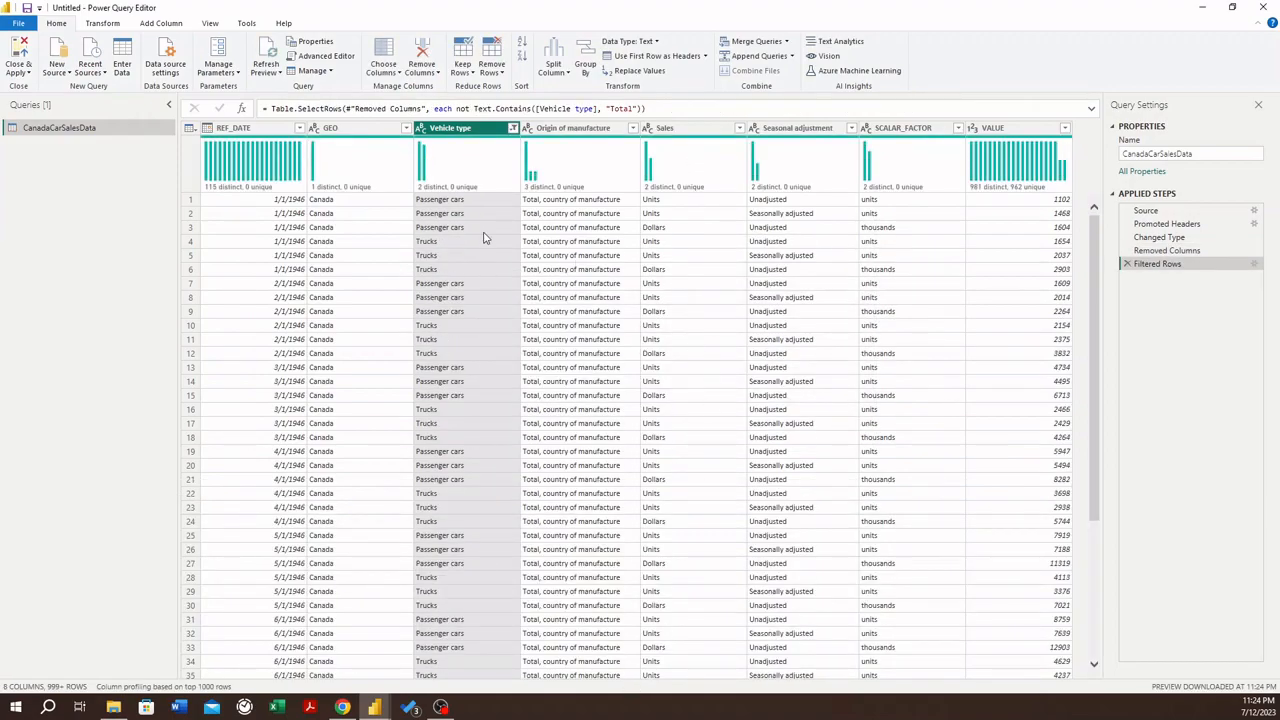
- Load the full list of GEO filter values, and filter the column to keep only rows where GEO does not equal "Canada"
click(367, 136)
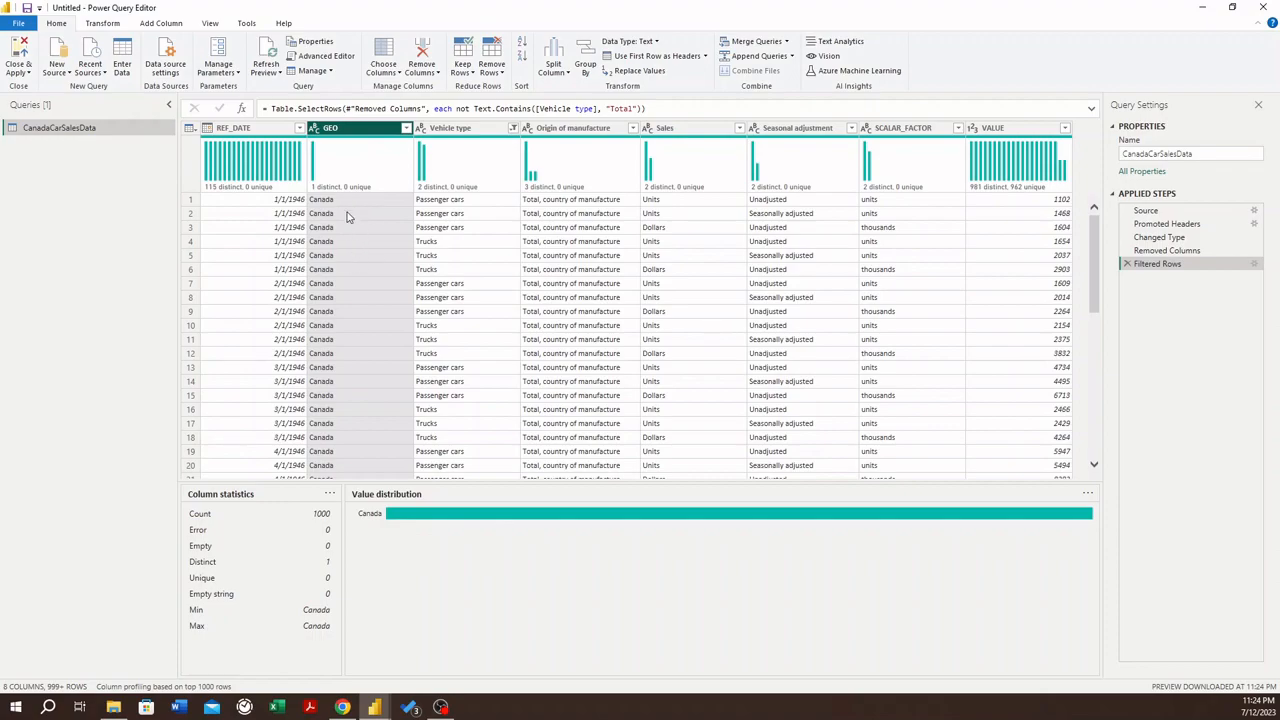
click(407, 129)
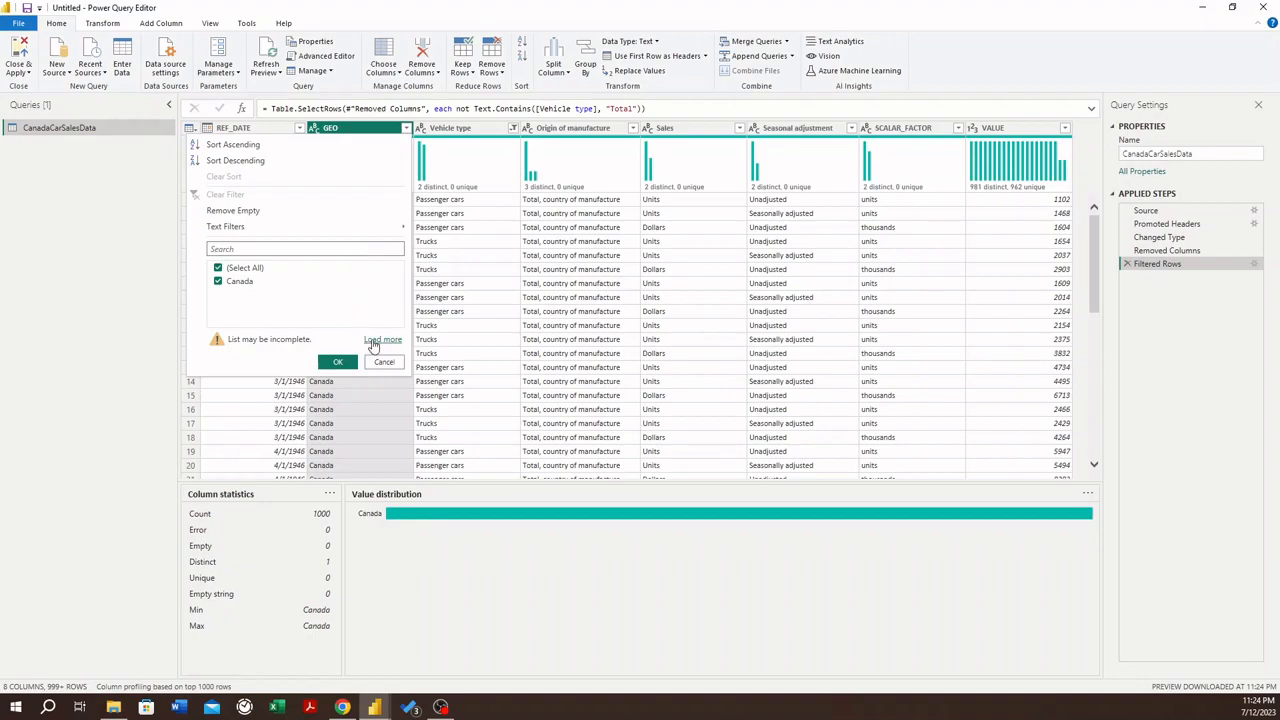
click(366, 340)
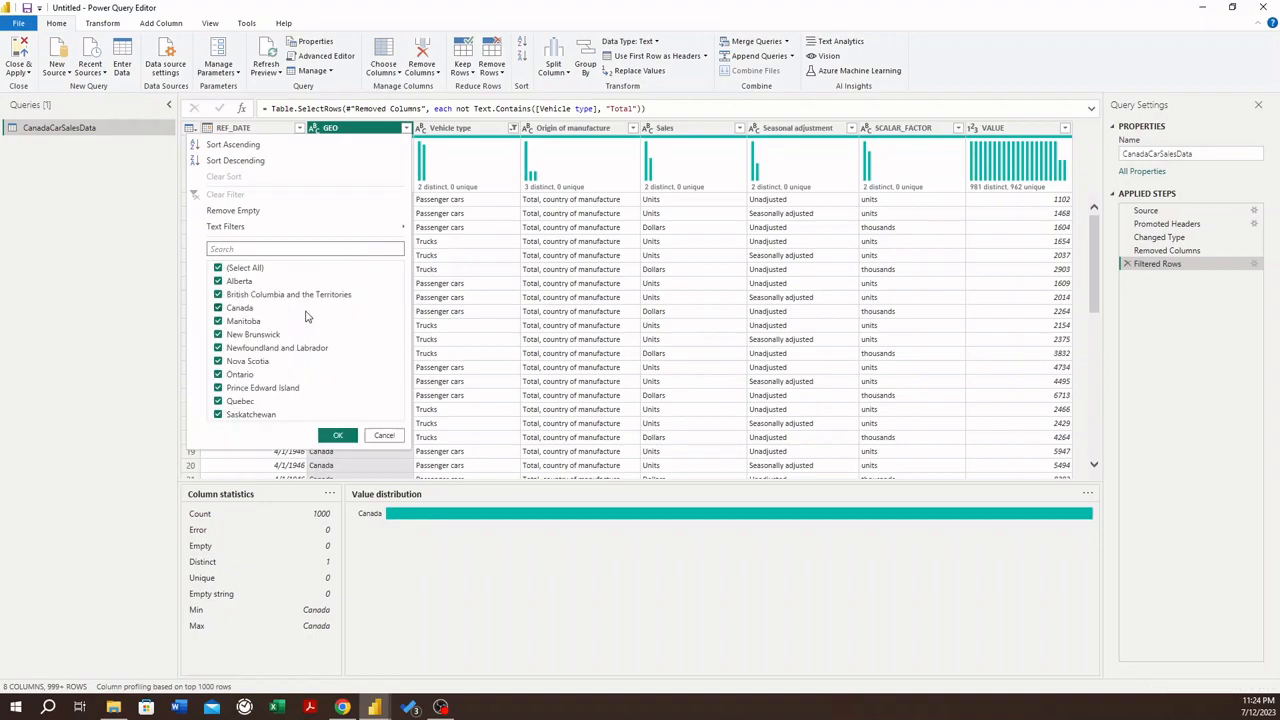
click(385, 437)
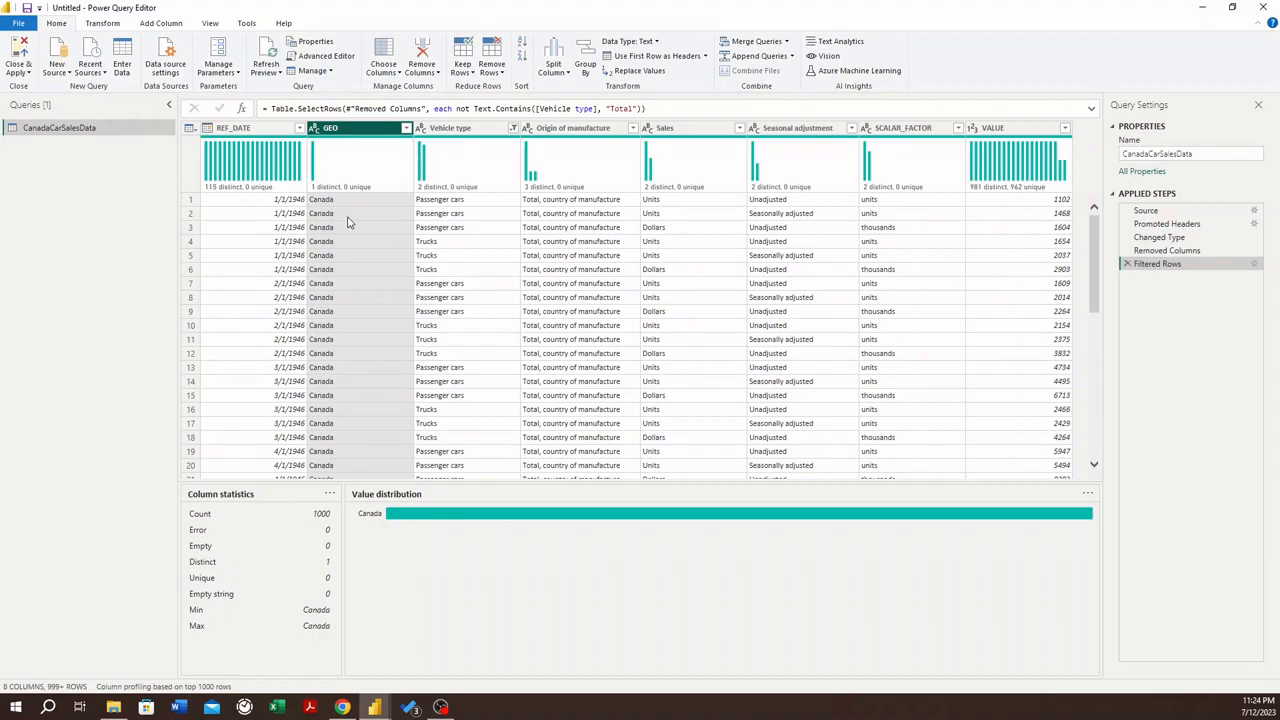
click(406, 129)
mouse_move(330, 234)
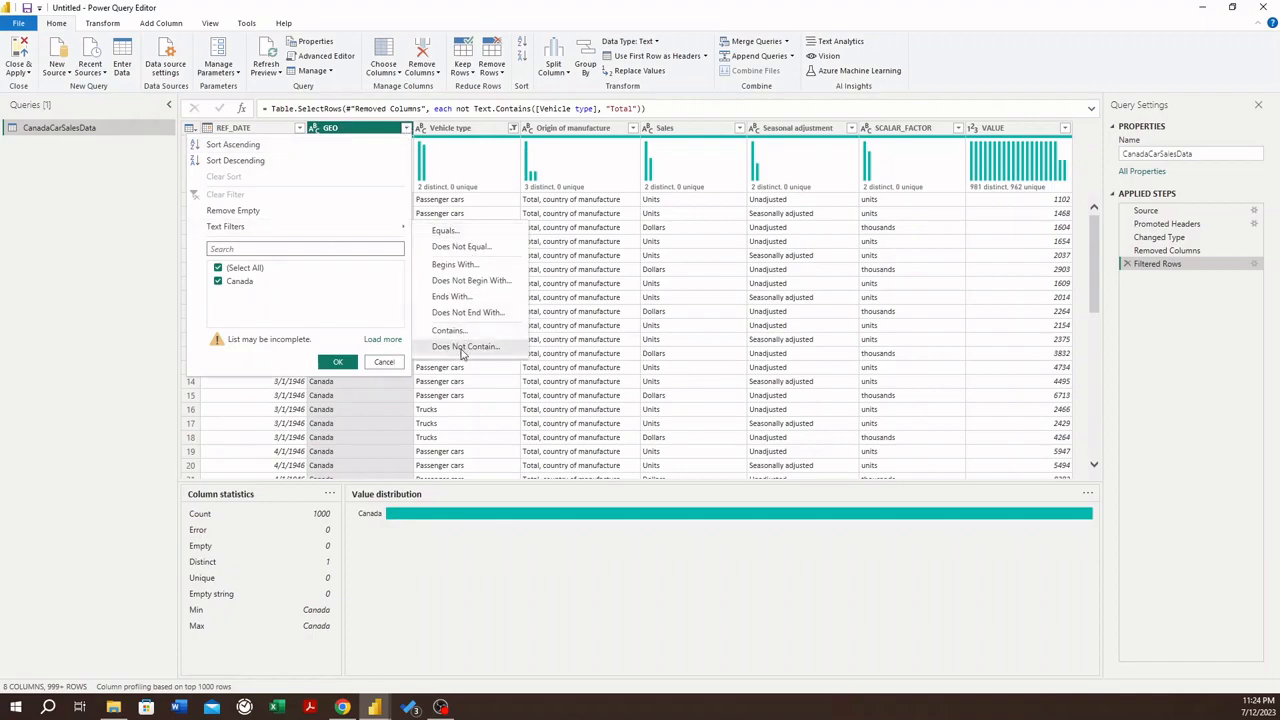
click(461, 347)
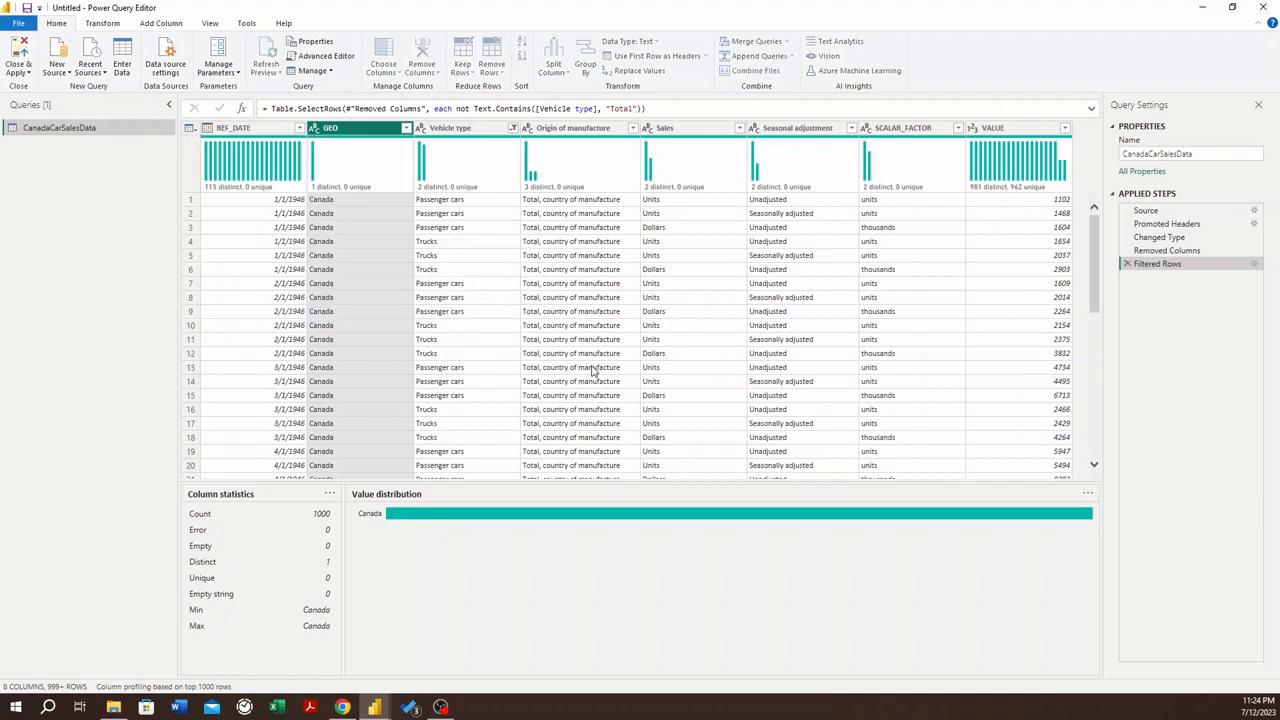
text(Canada)
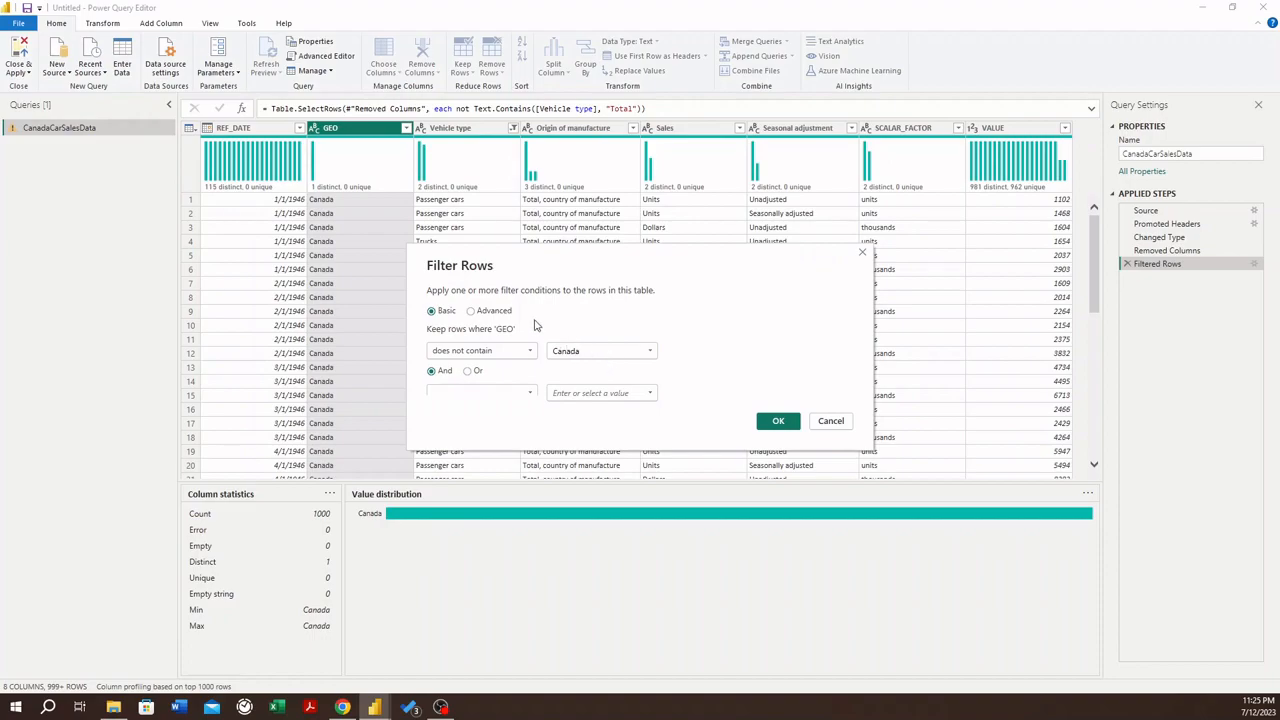
click(523, 352)
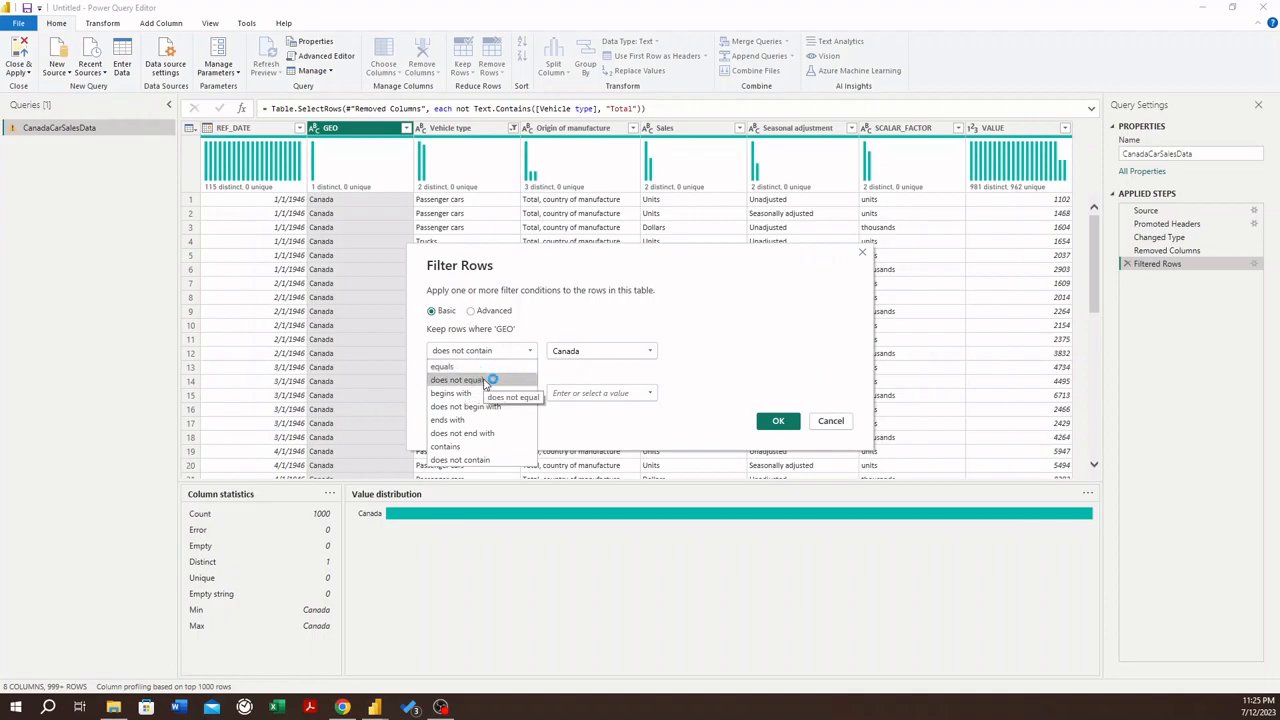
click(487, 380)
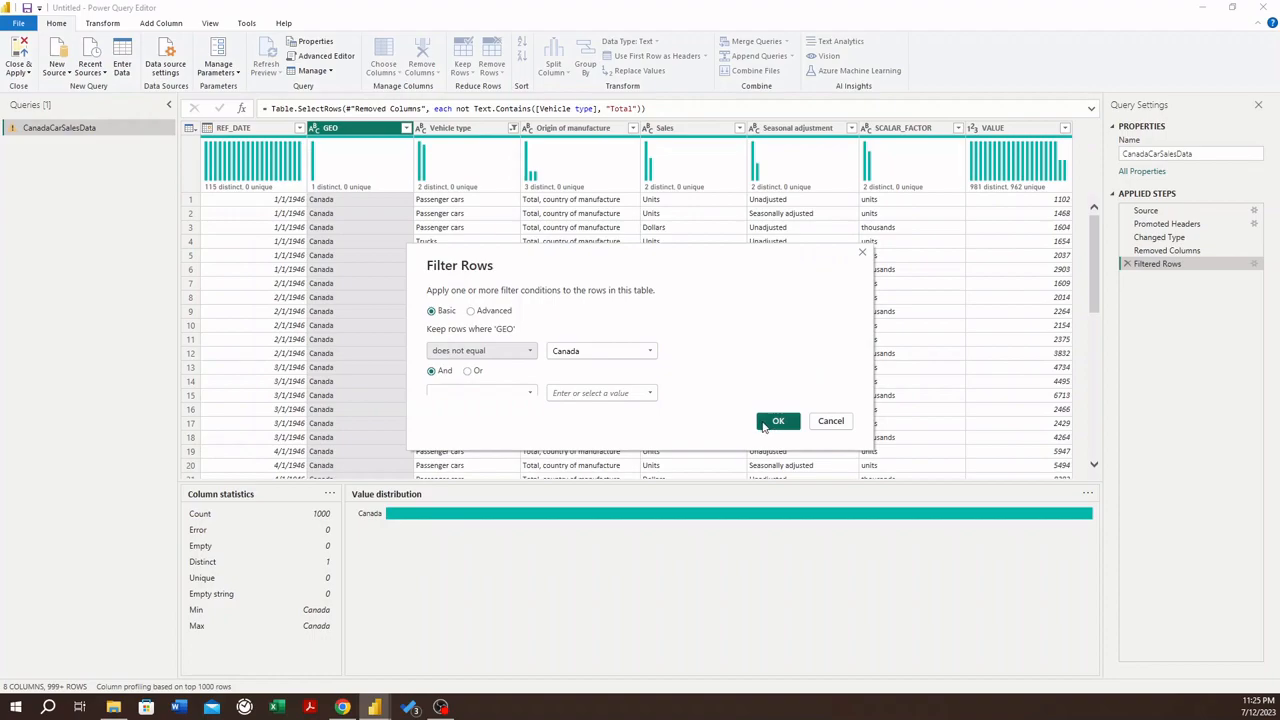
click(778, 421)
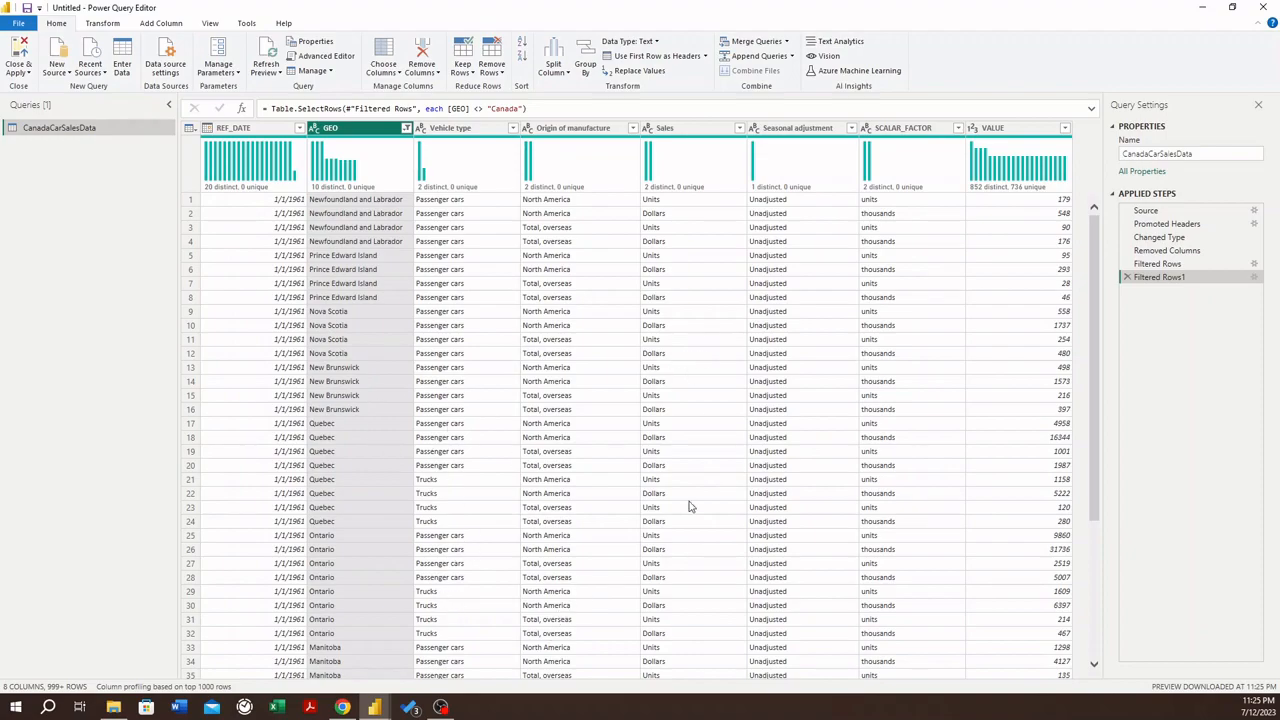
- Filter REF_DATE to keep only rows where the date is after 12/31/2000
click(299, 128)
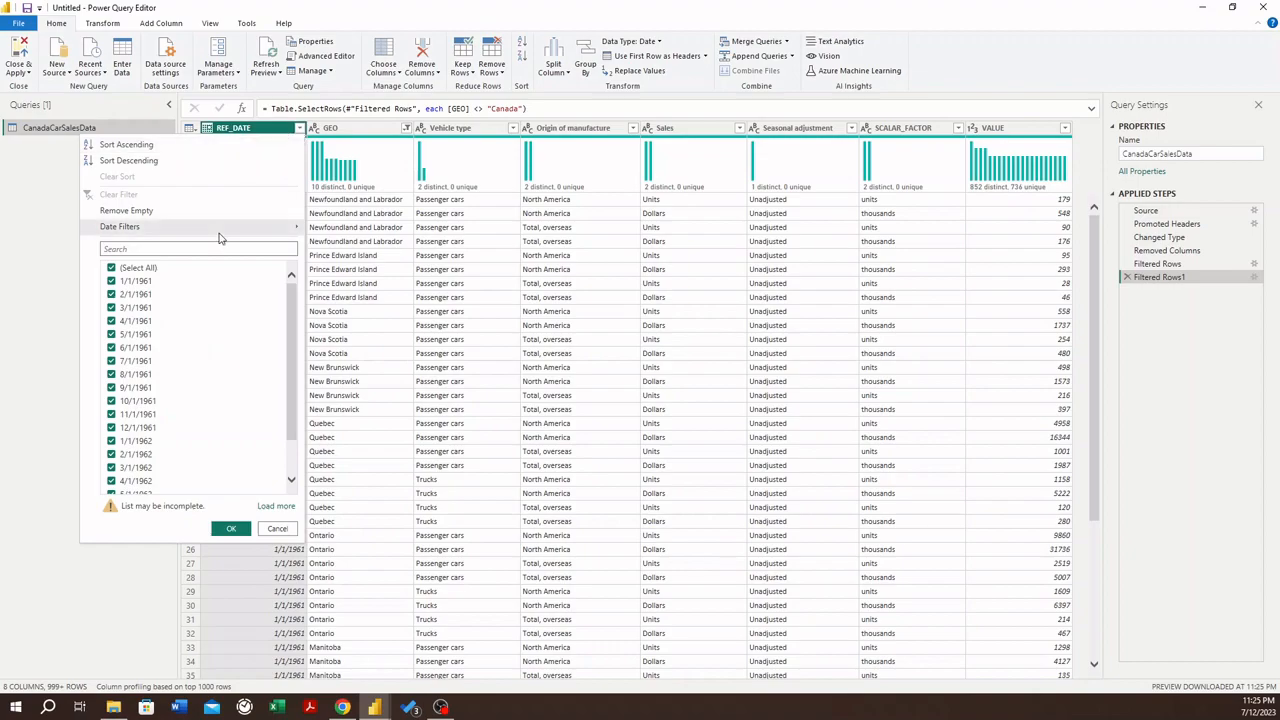
click(248, 130)
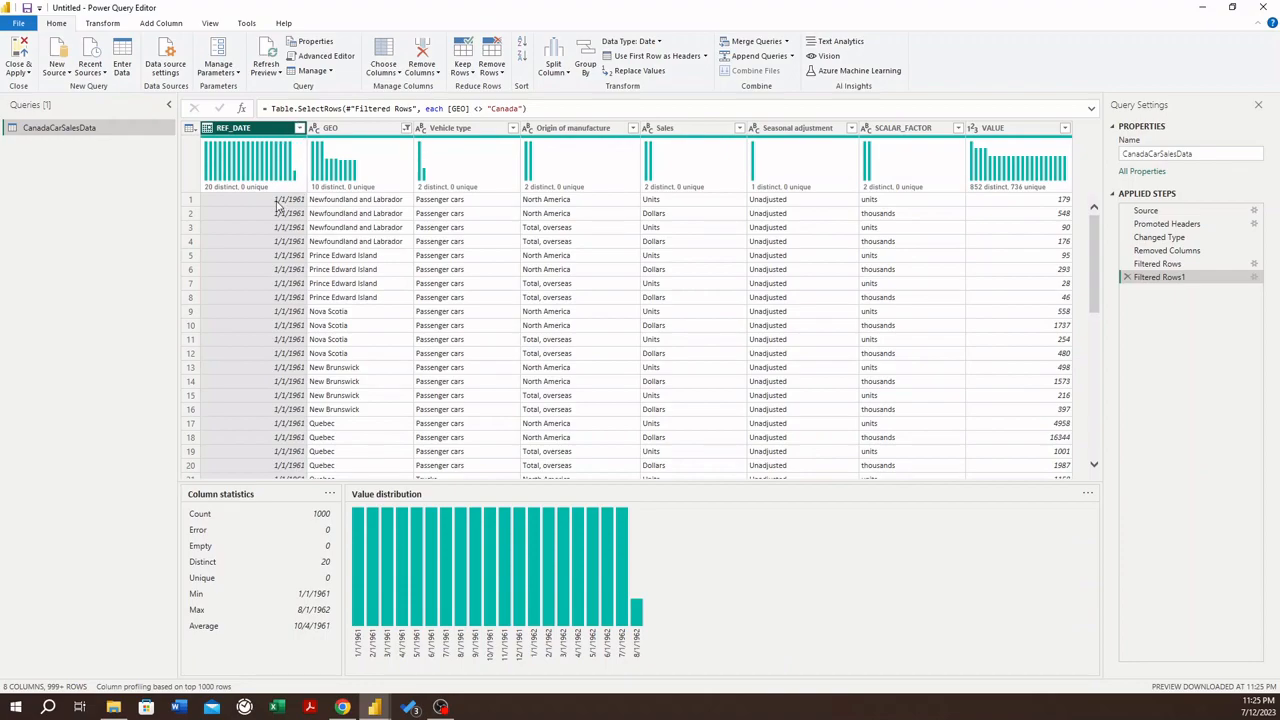
click(299, 129)
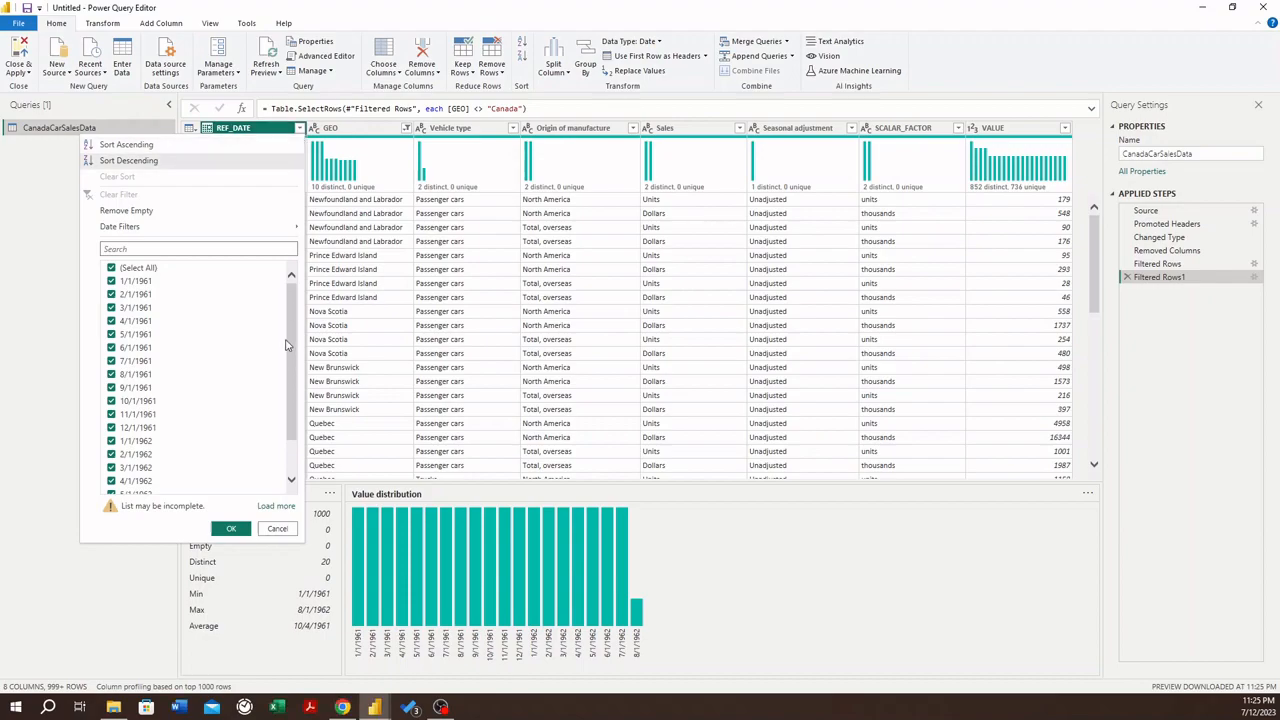
click(305, 136)
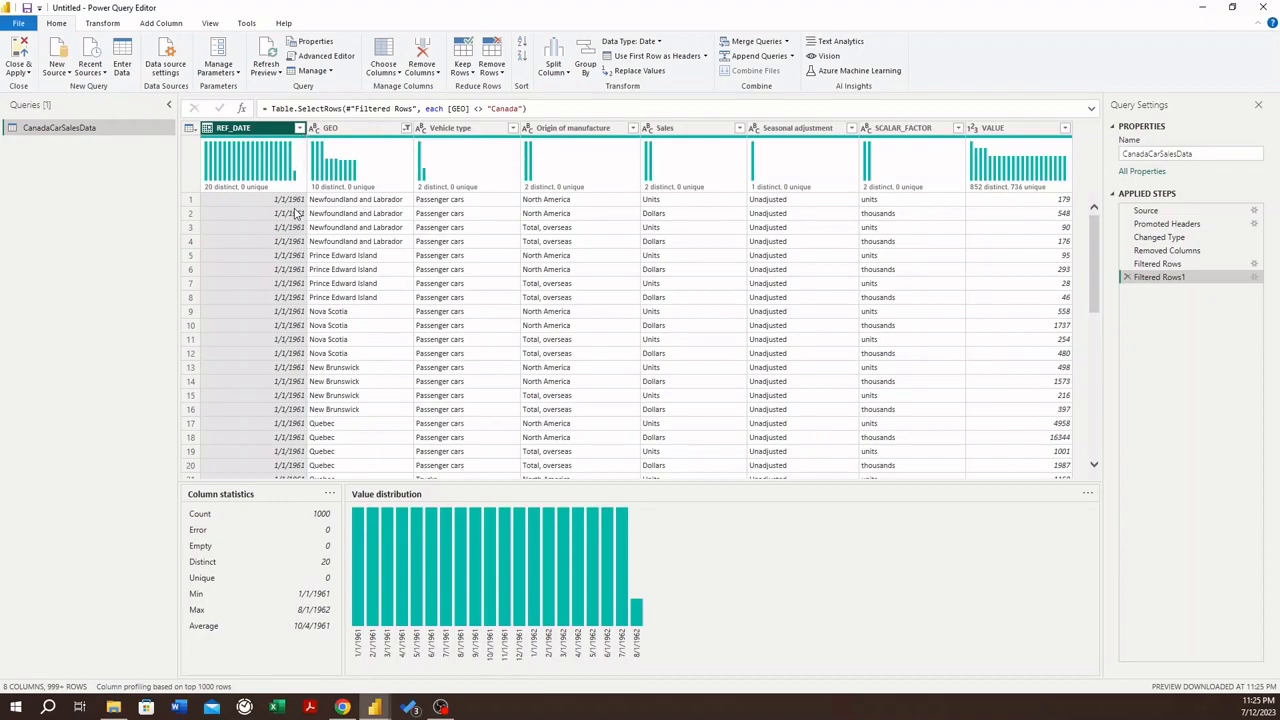
click(299, 128)
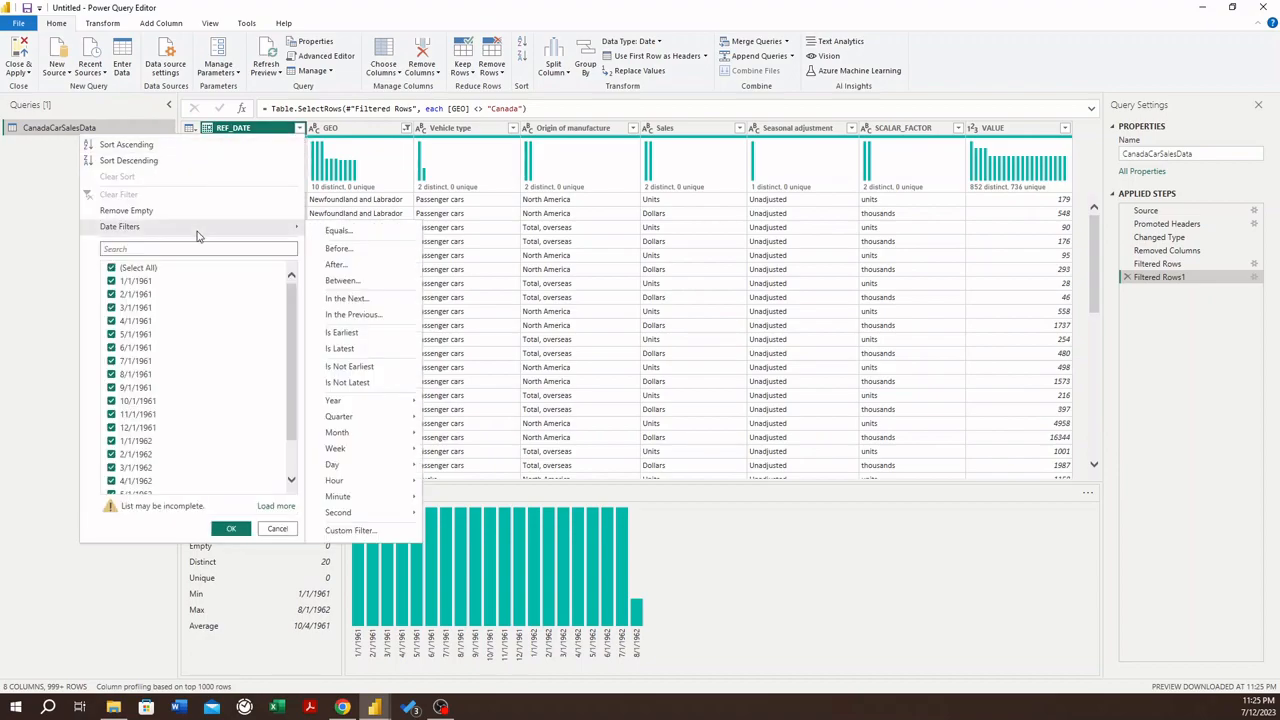
mouse_move(238, 235)
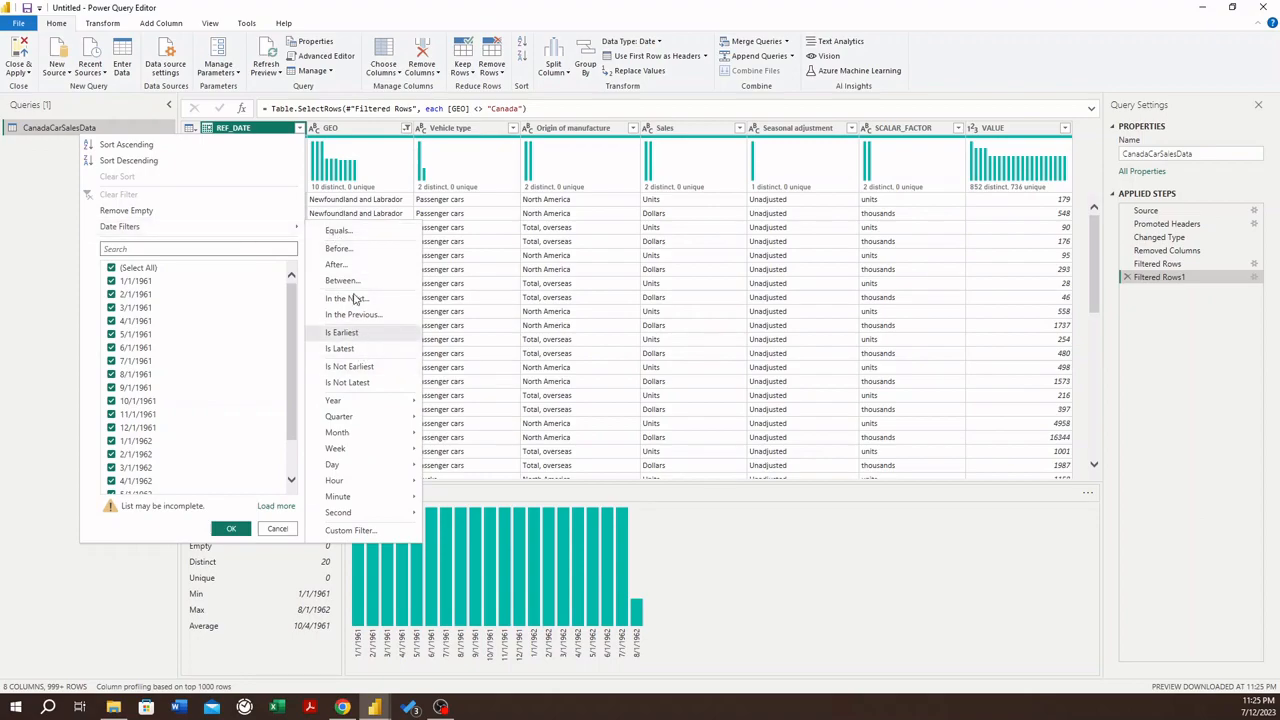
click(336, 265)
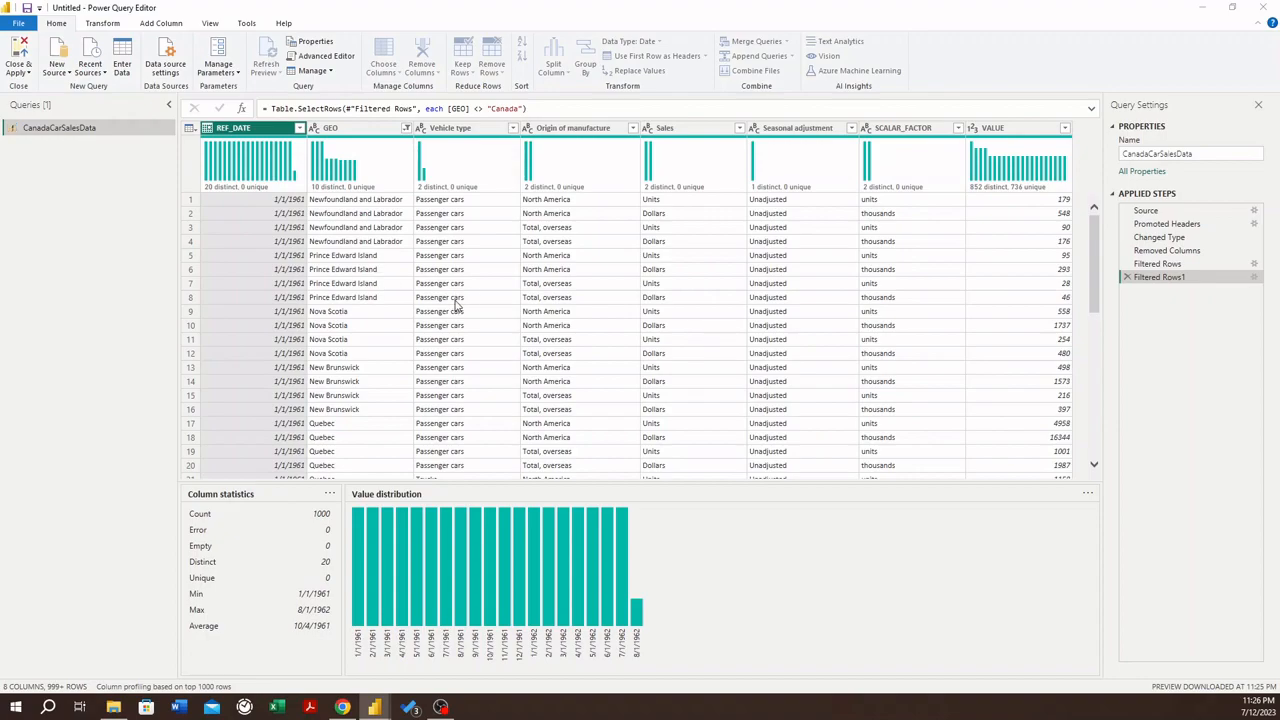
click(568, 353)
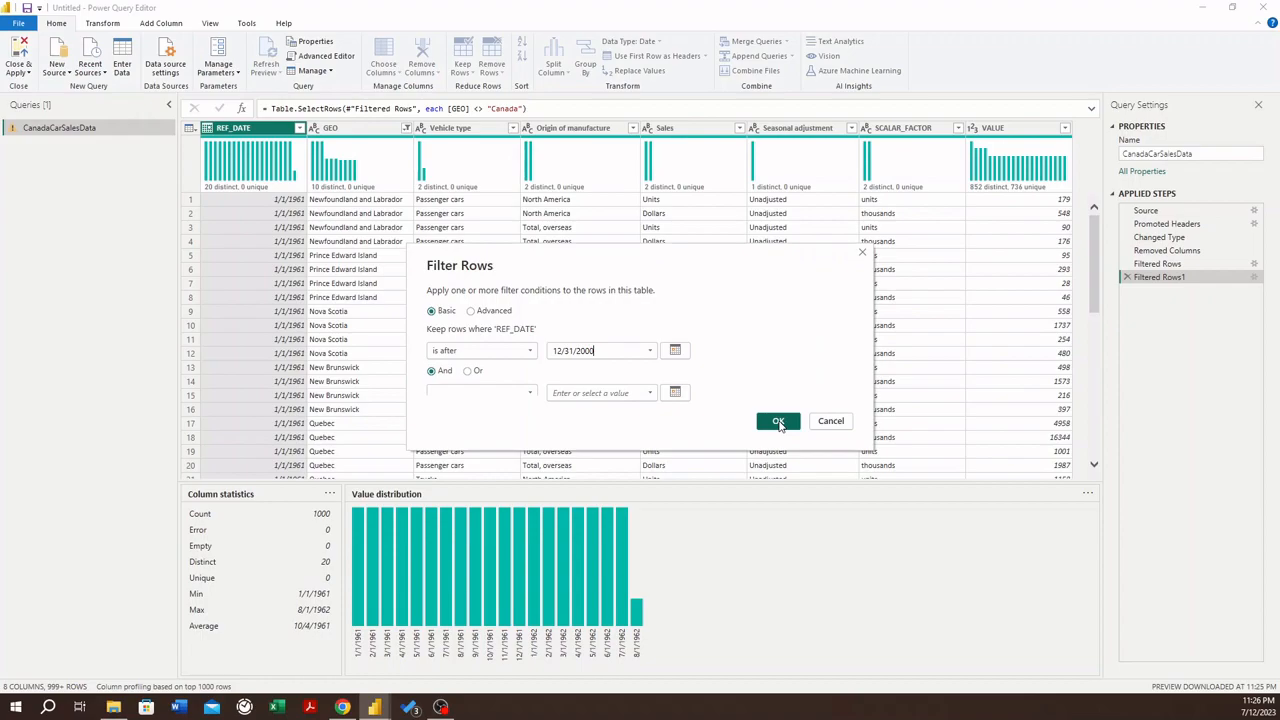
click(779, 421)
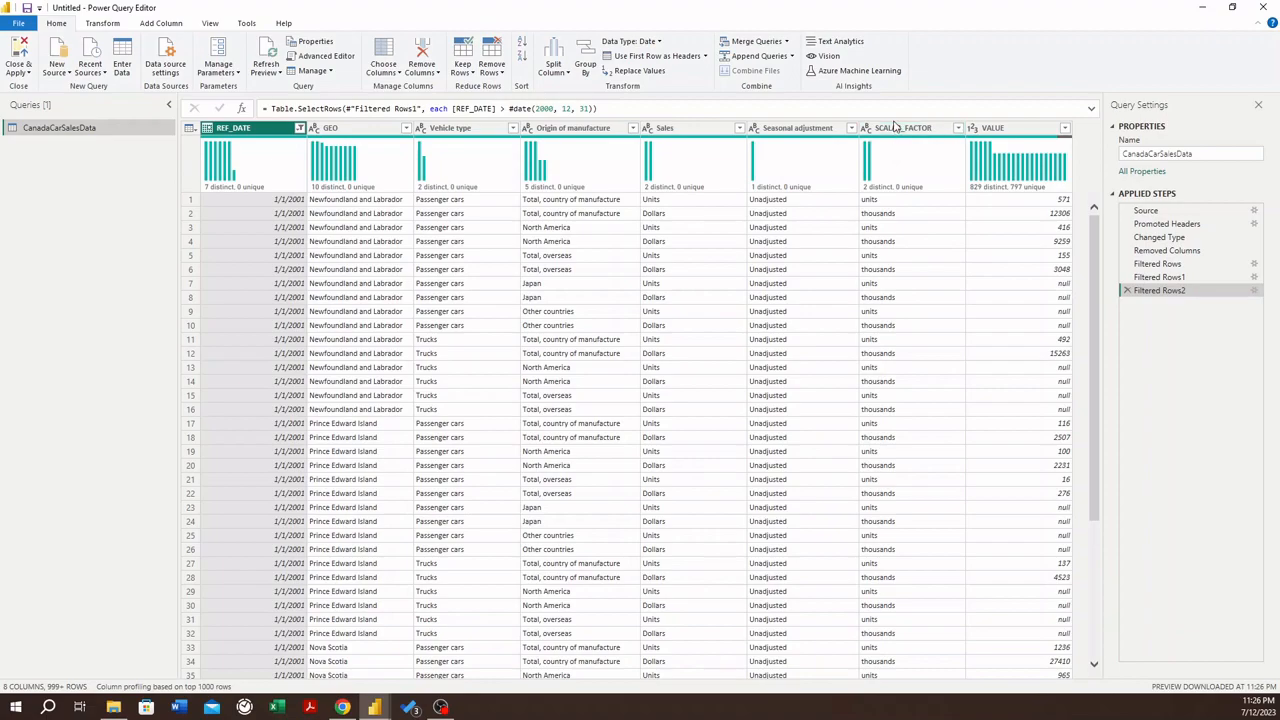
- Check the value distribution and filter values of the Seasonal adjustment column without applying a filter
click(815, 129)
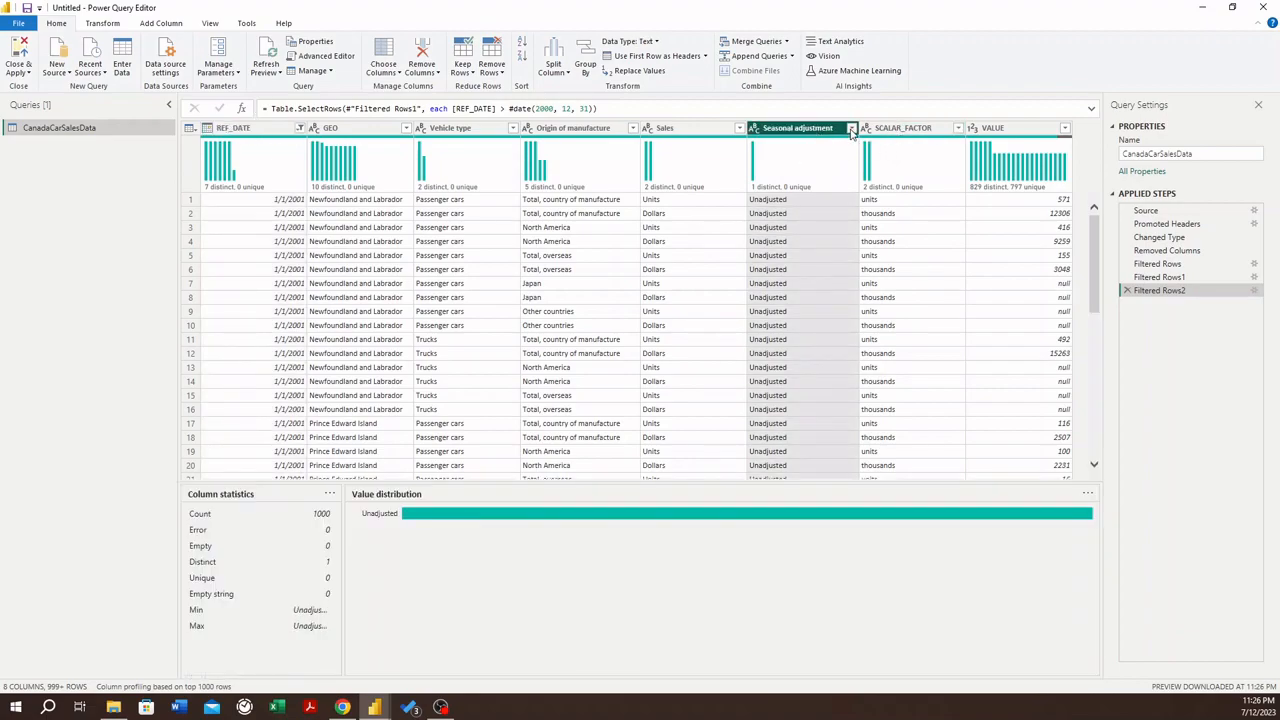
click(851, 128)
click(829, 340)
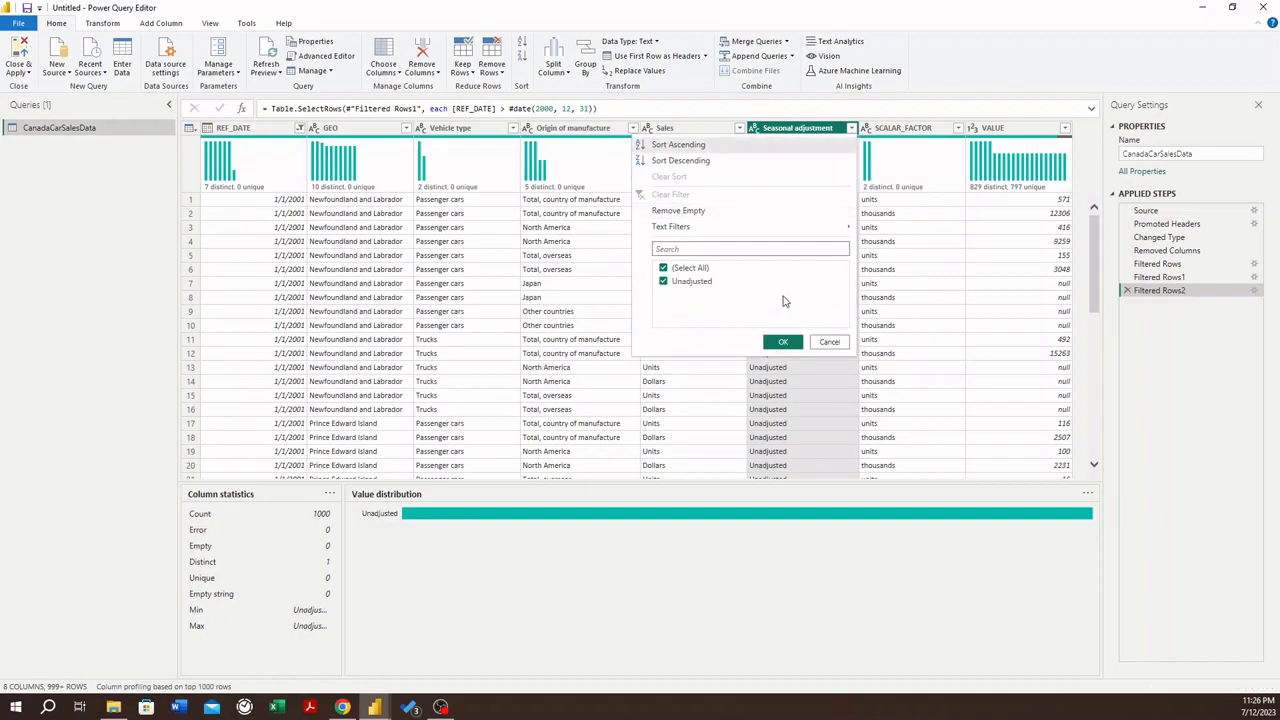
click(829, 342)
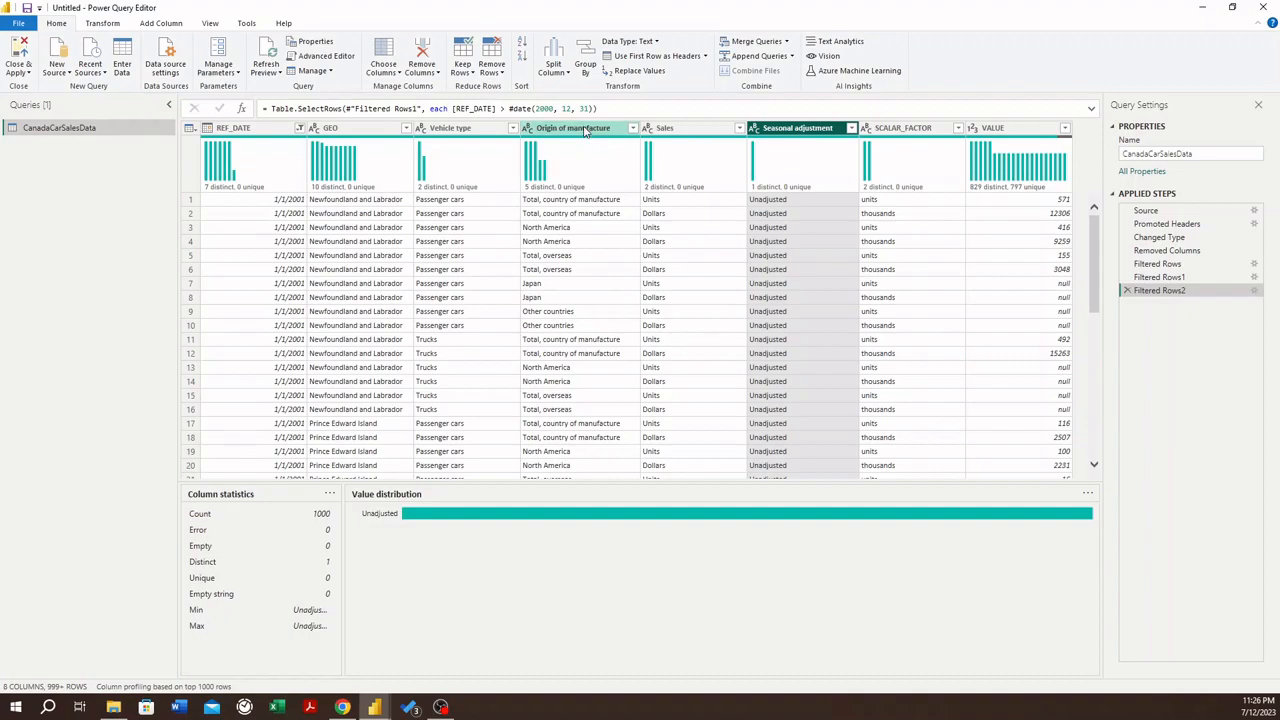
- Inspect the total entries in Origin of manufacture, and filter the column to keep only rows that do not contain "Total"
click(578, 214)
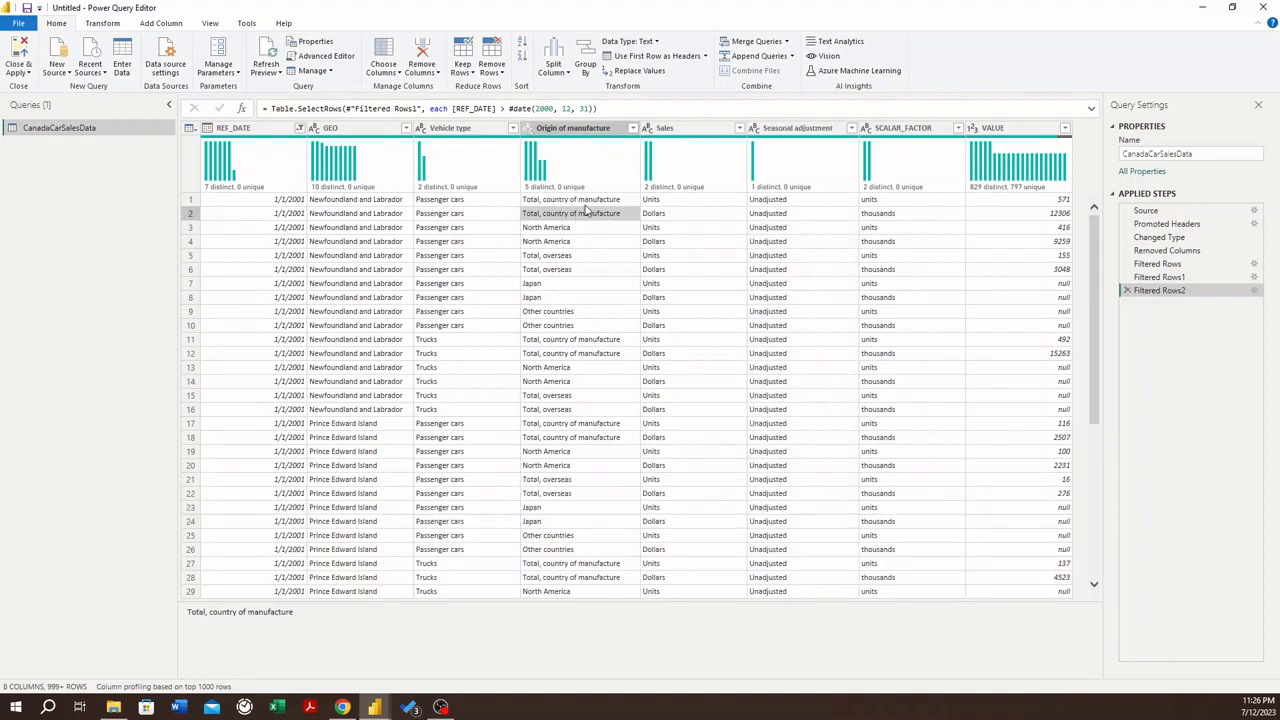
click(586, 203)
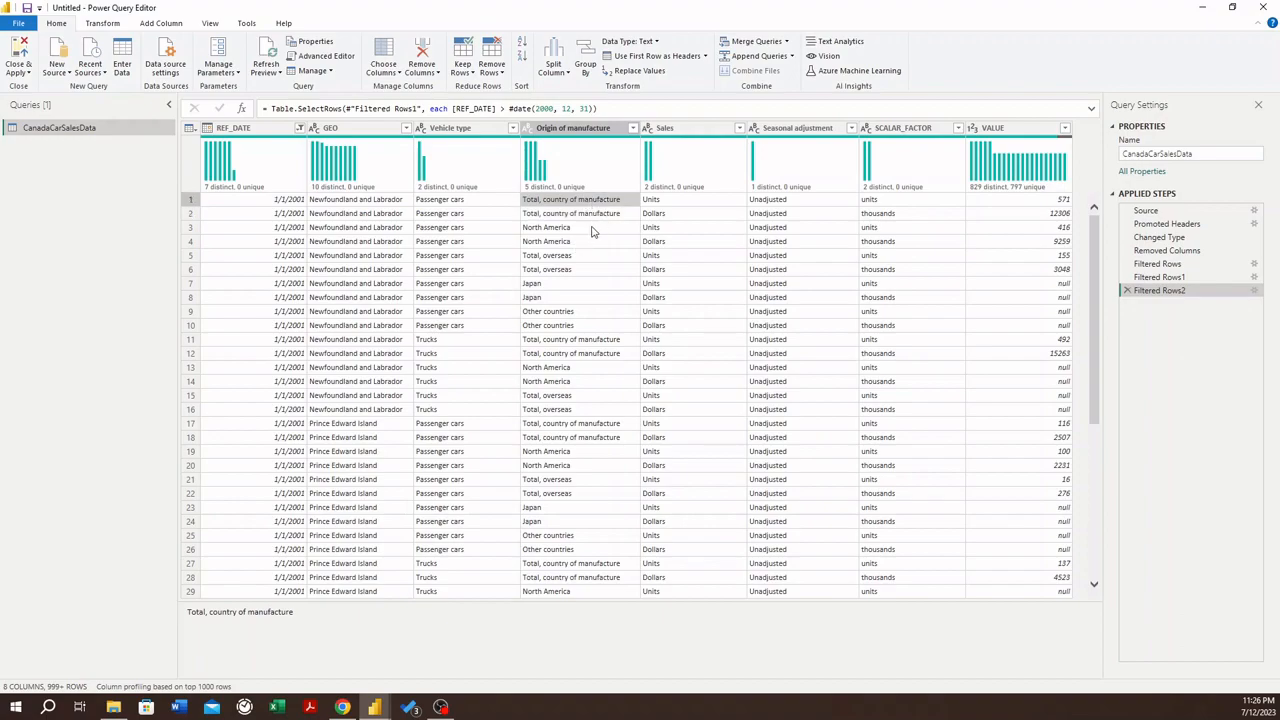
click(597, 216)
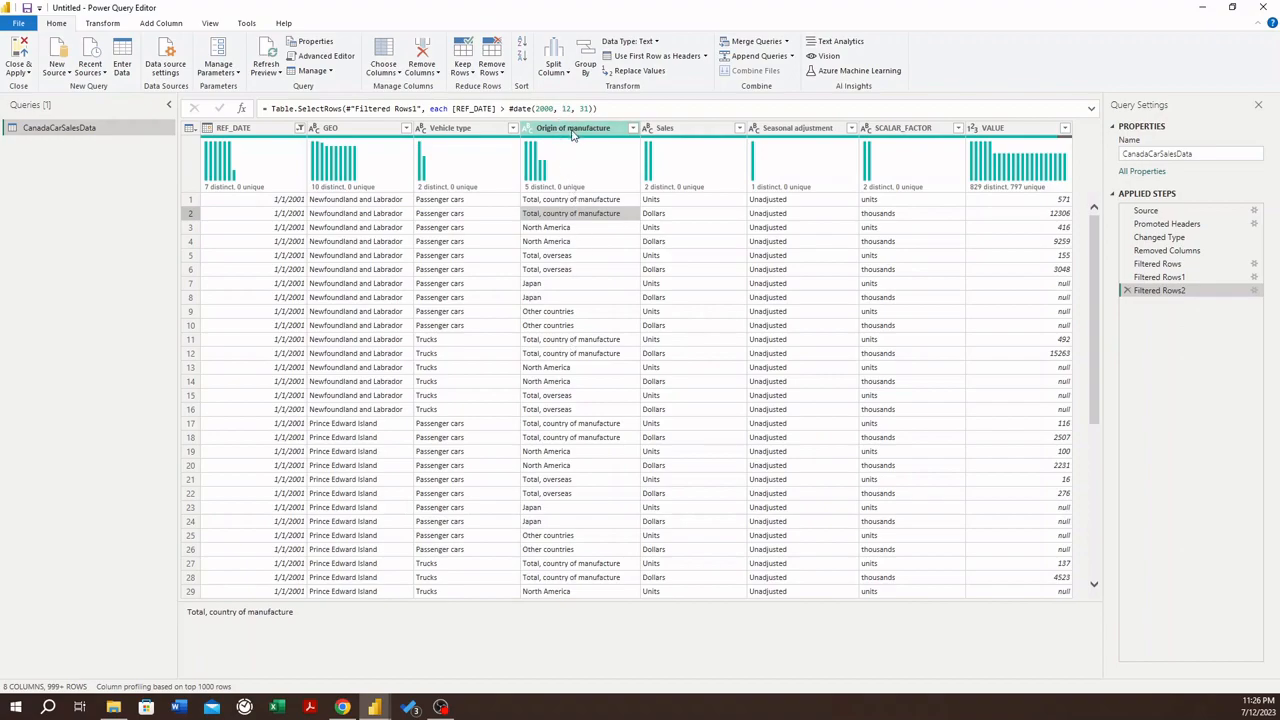
click(632, 130)
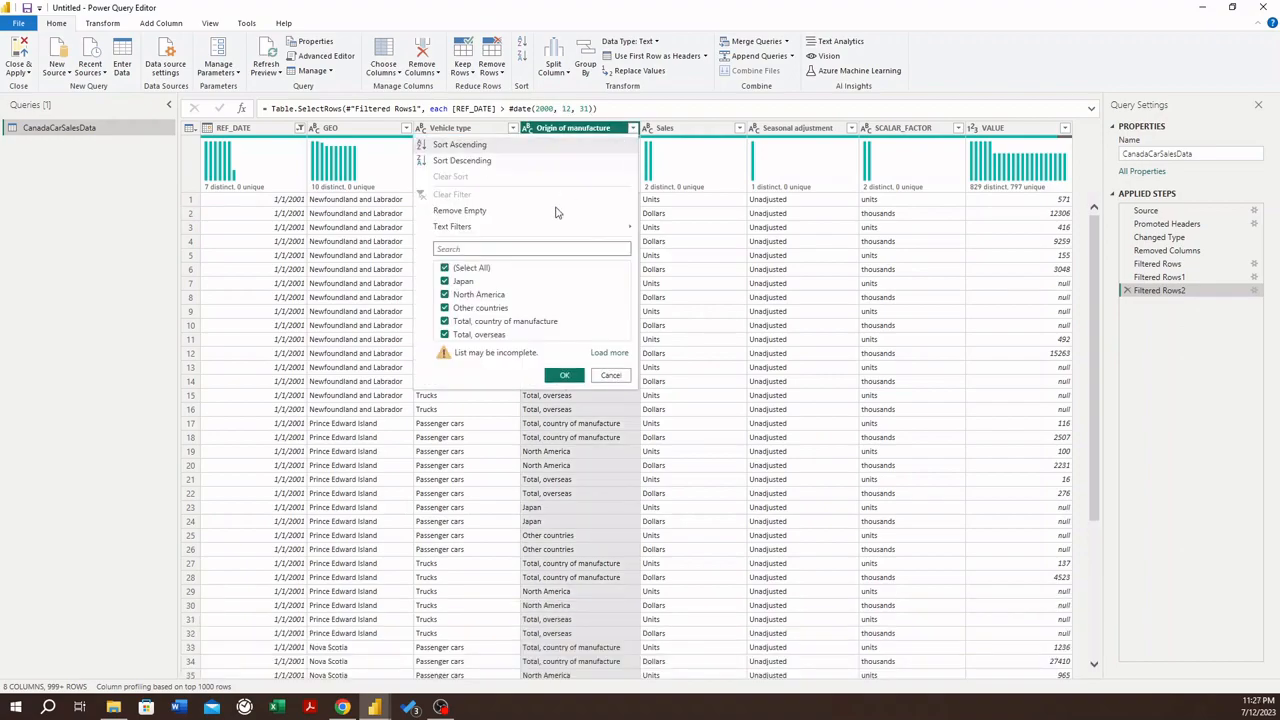
mouse_move(549, 233)
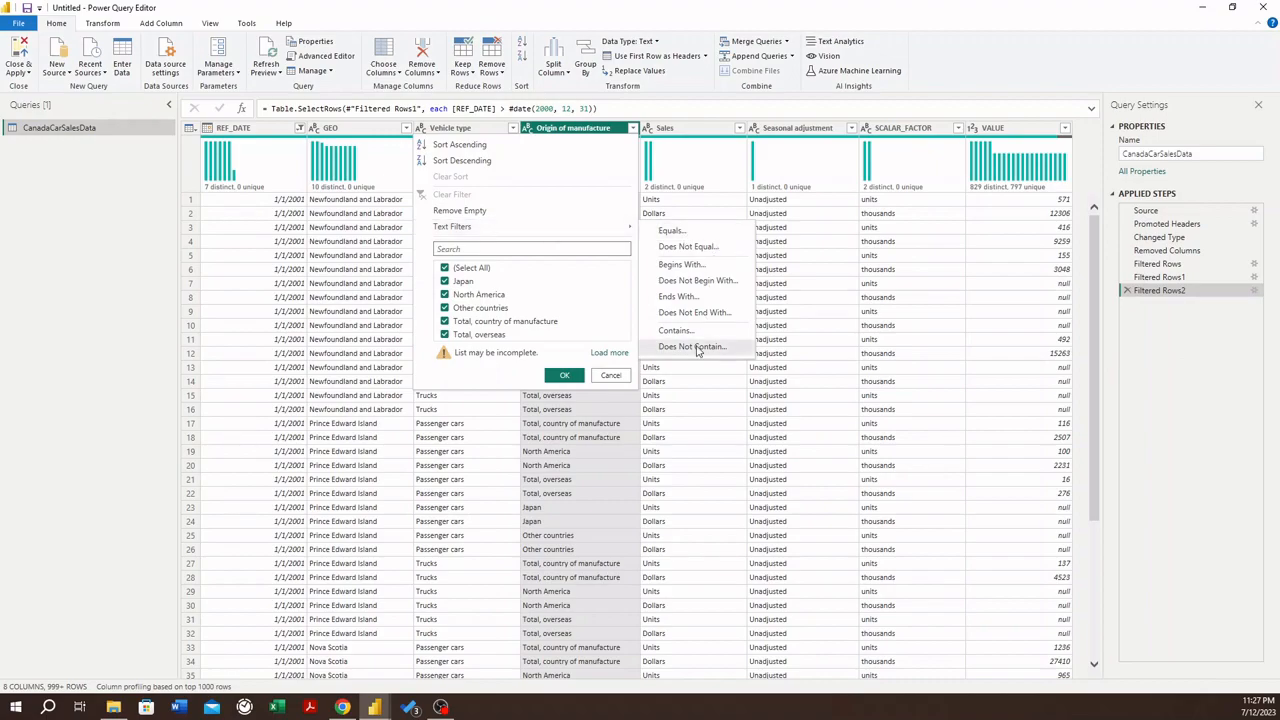
click(693, 346)
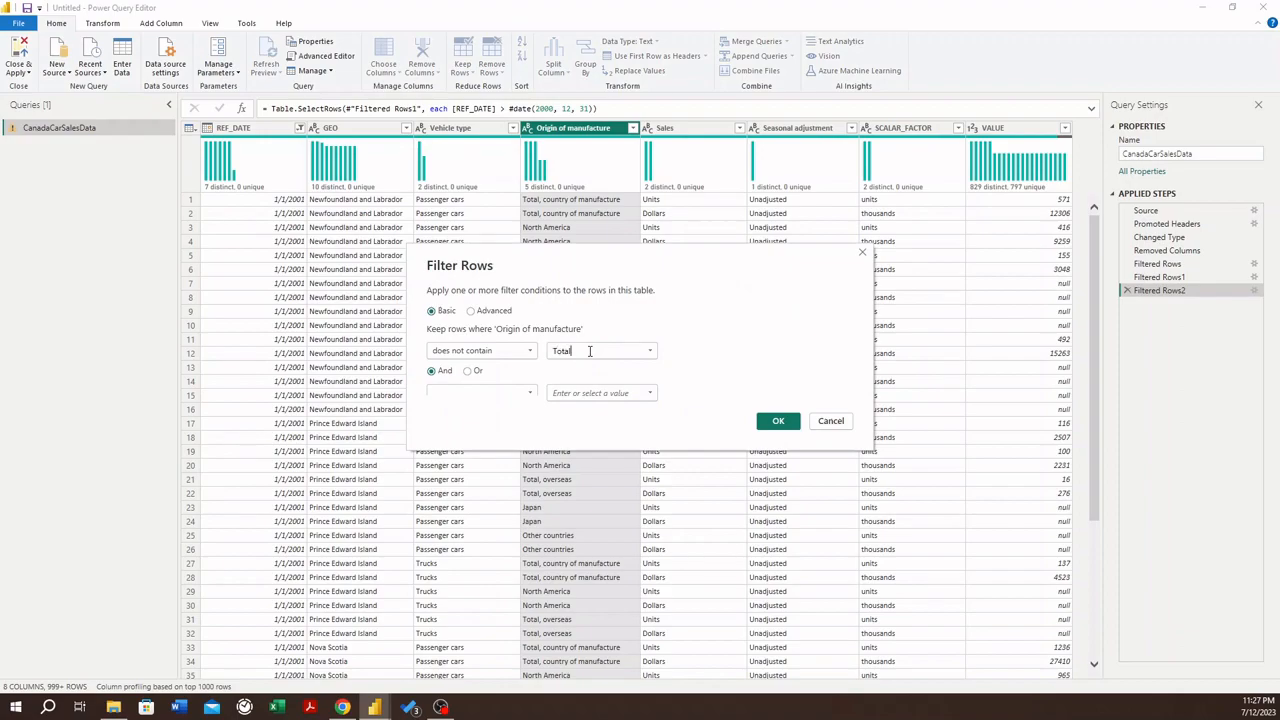
click(776, 421)
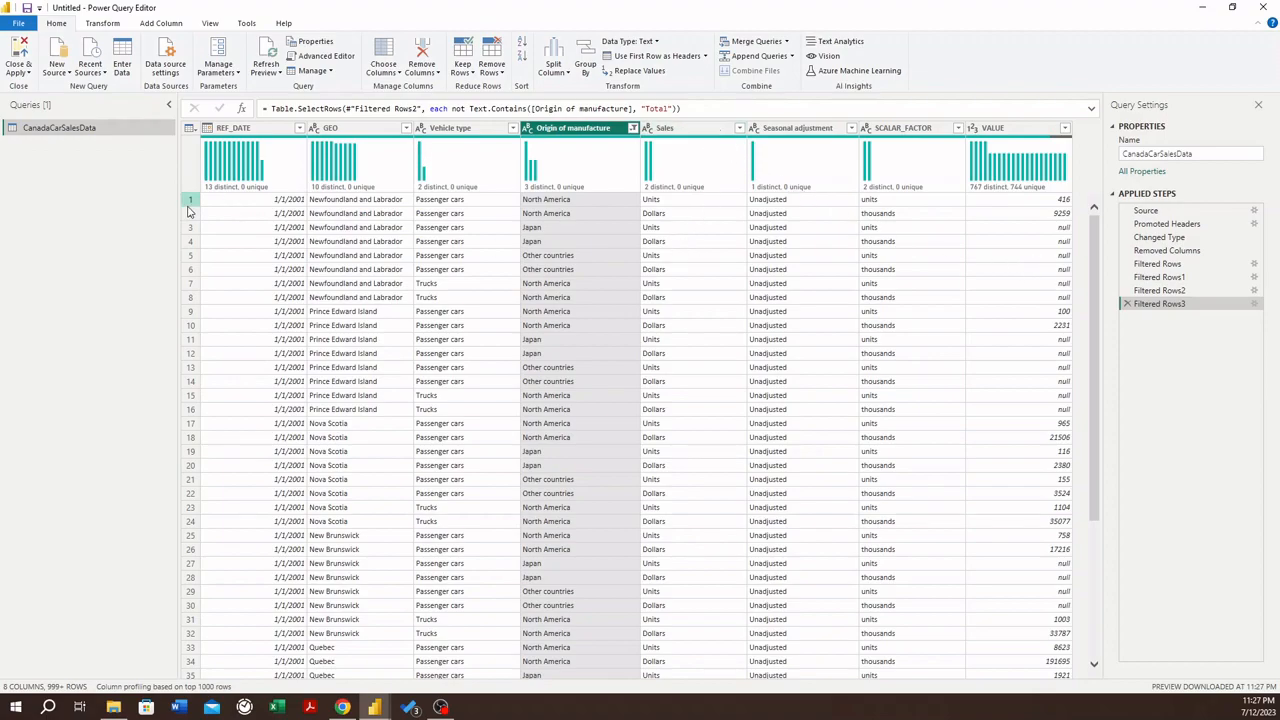
- Rename the query to CanadaVehiclesSold(Dollars) and remove its Seasonal adjustment column
double_click(88, 129)
text(C)
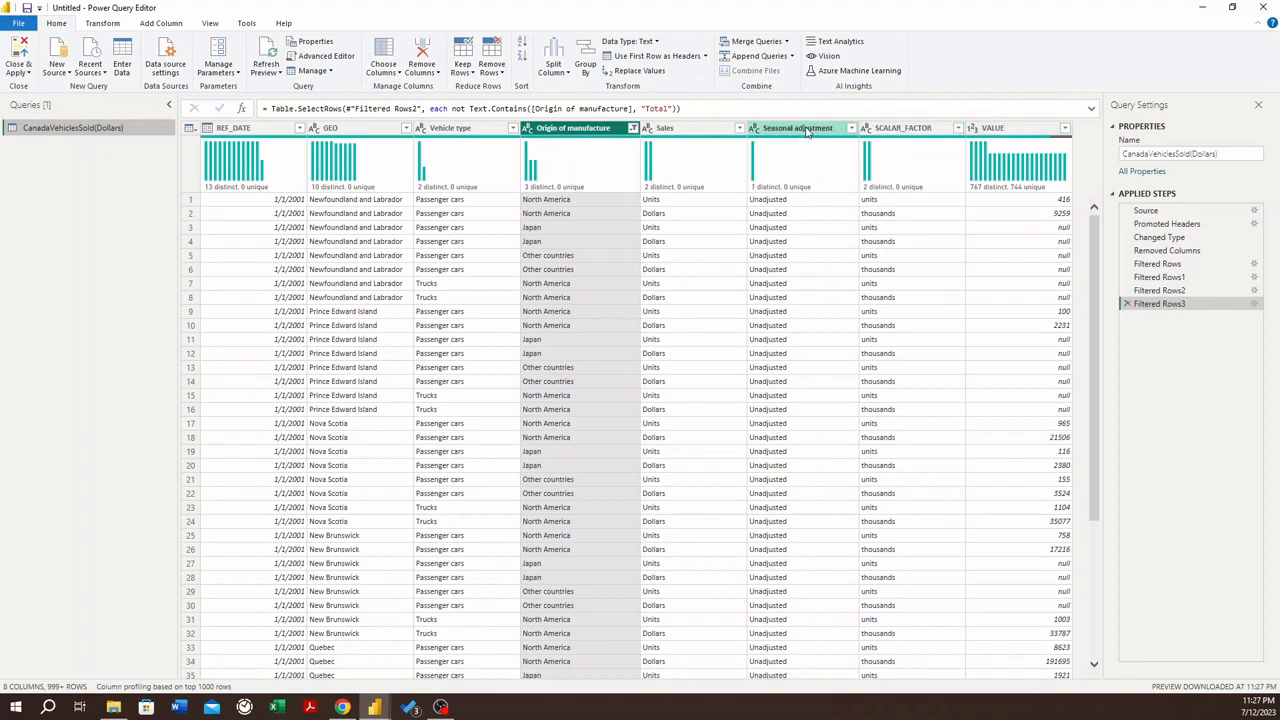
click(807, 130)
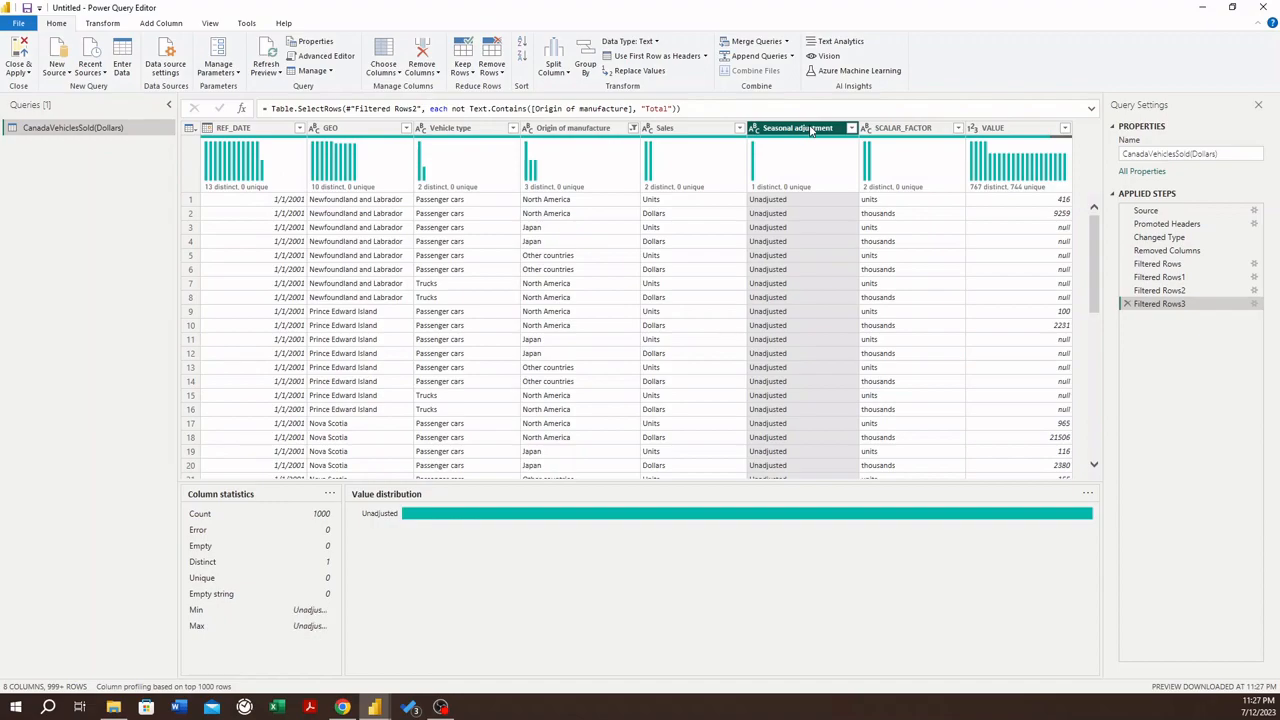
right_click(811, 130)
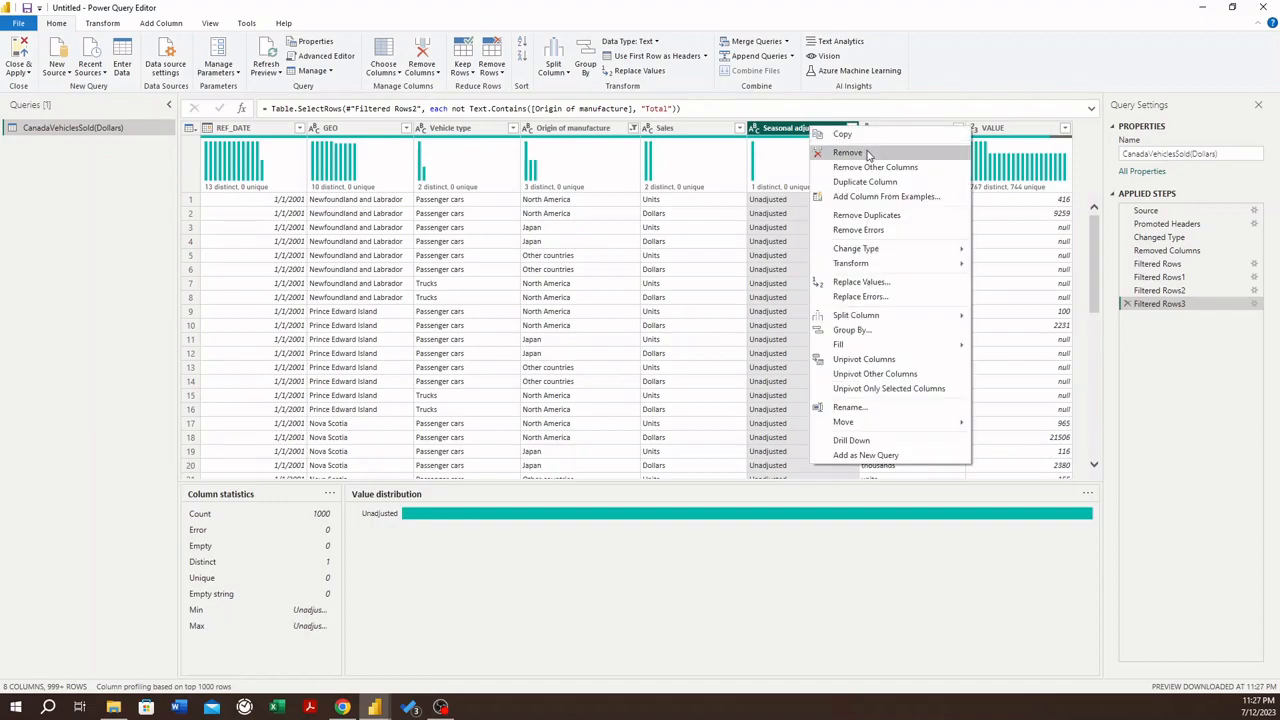
click(848, 152)
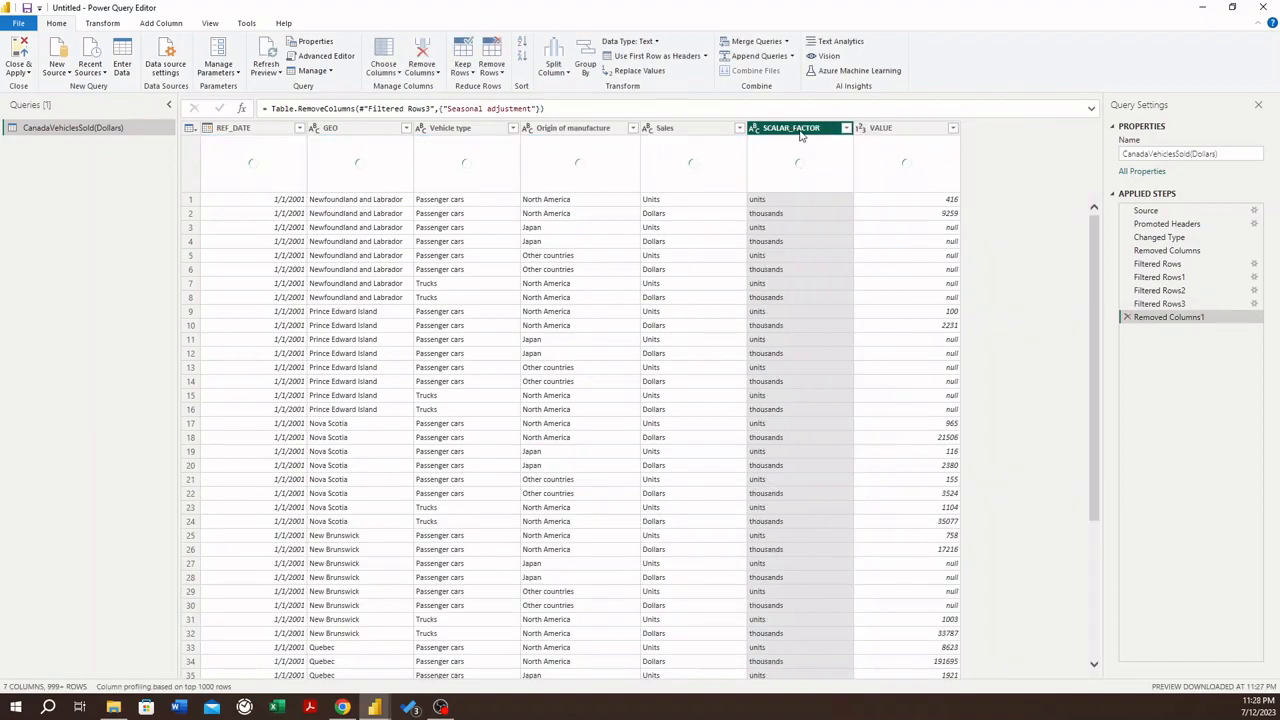
- Recheck the Seasonal adjustment filter values at the applied step before the column's removal, and return to the latest applied step
click(1183, 308)
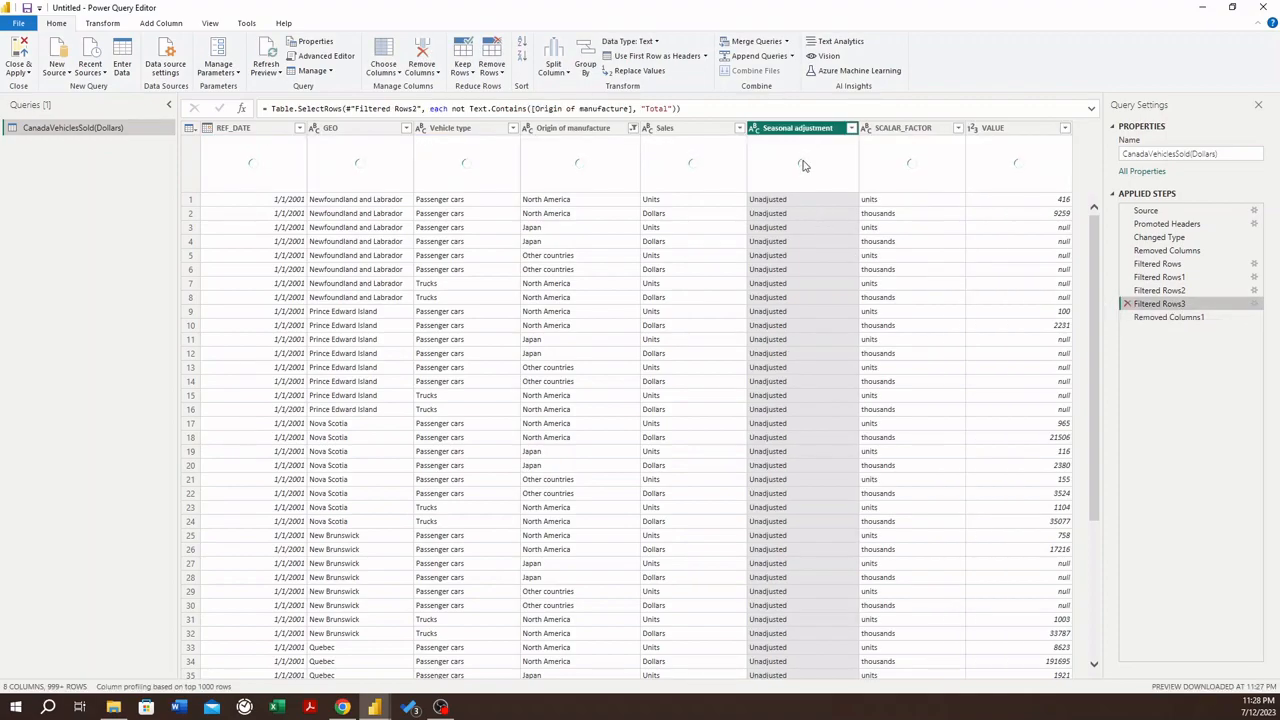
click(851, 128)
click(829, 340)
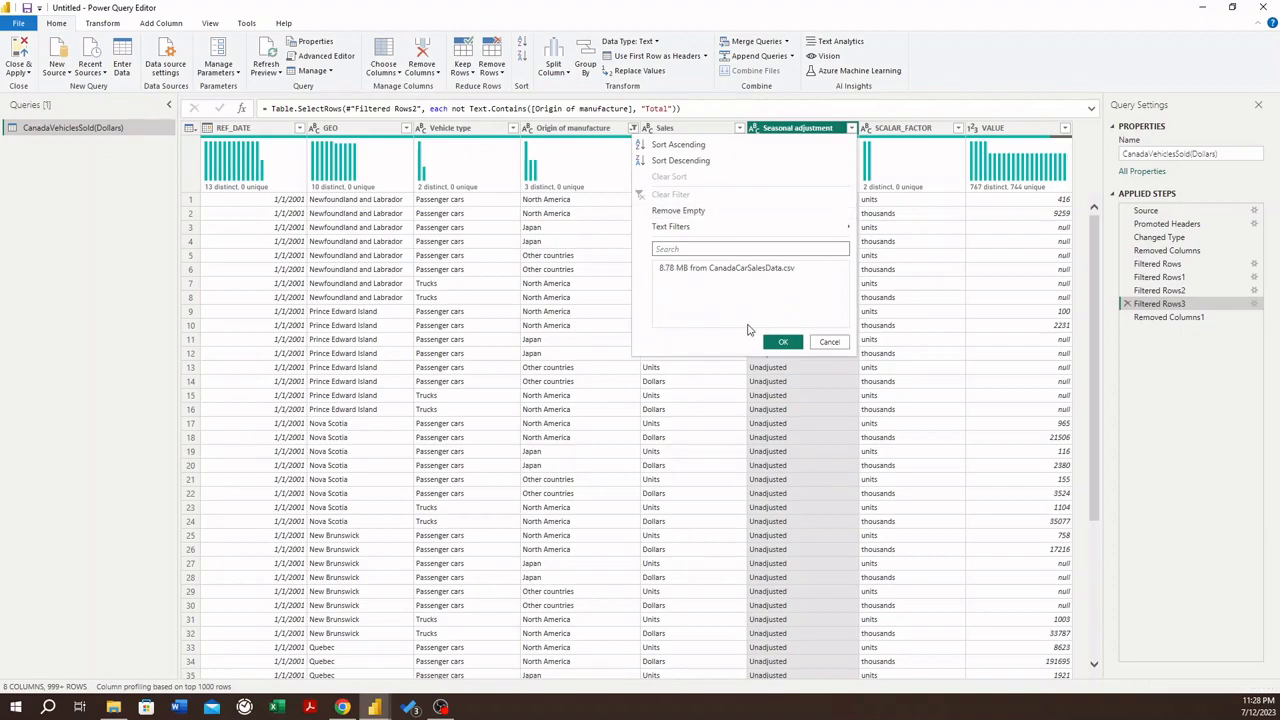
click(829, 342)
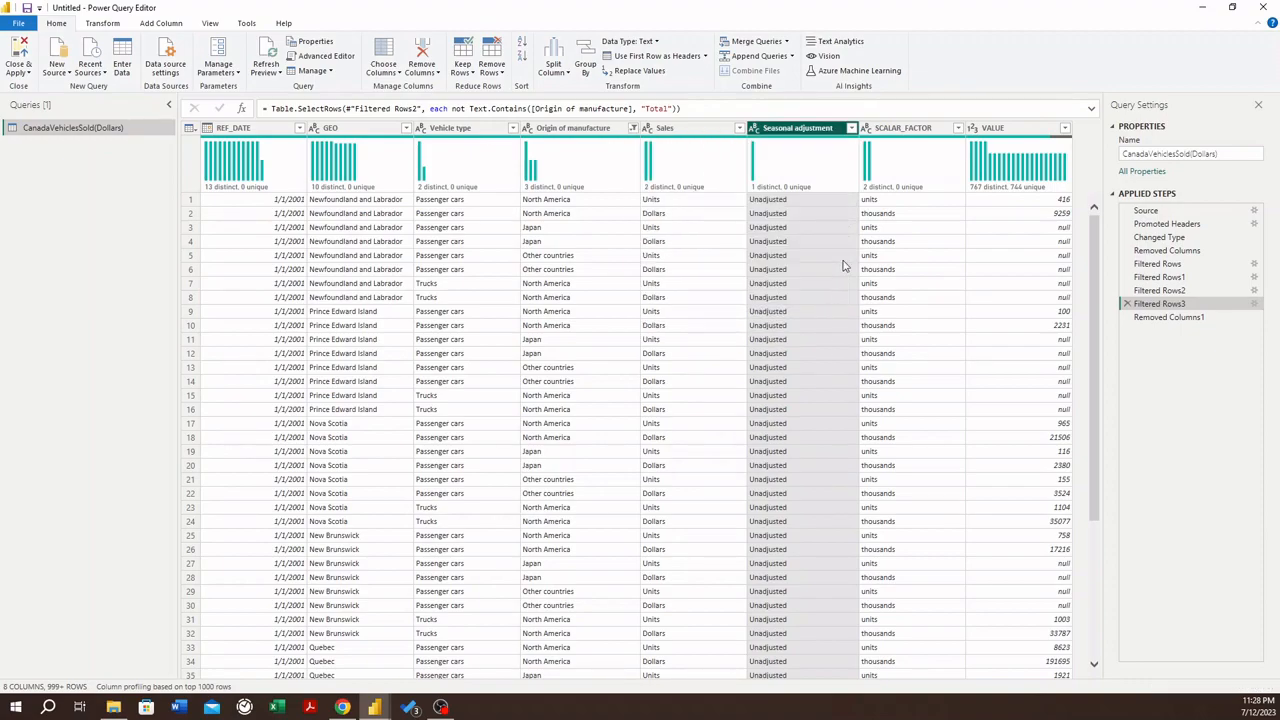
click(1198, 317)
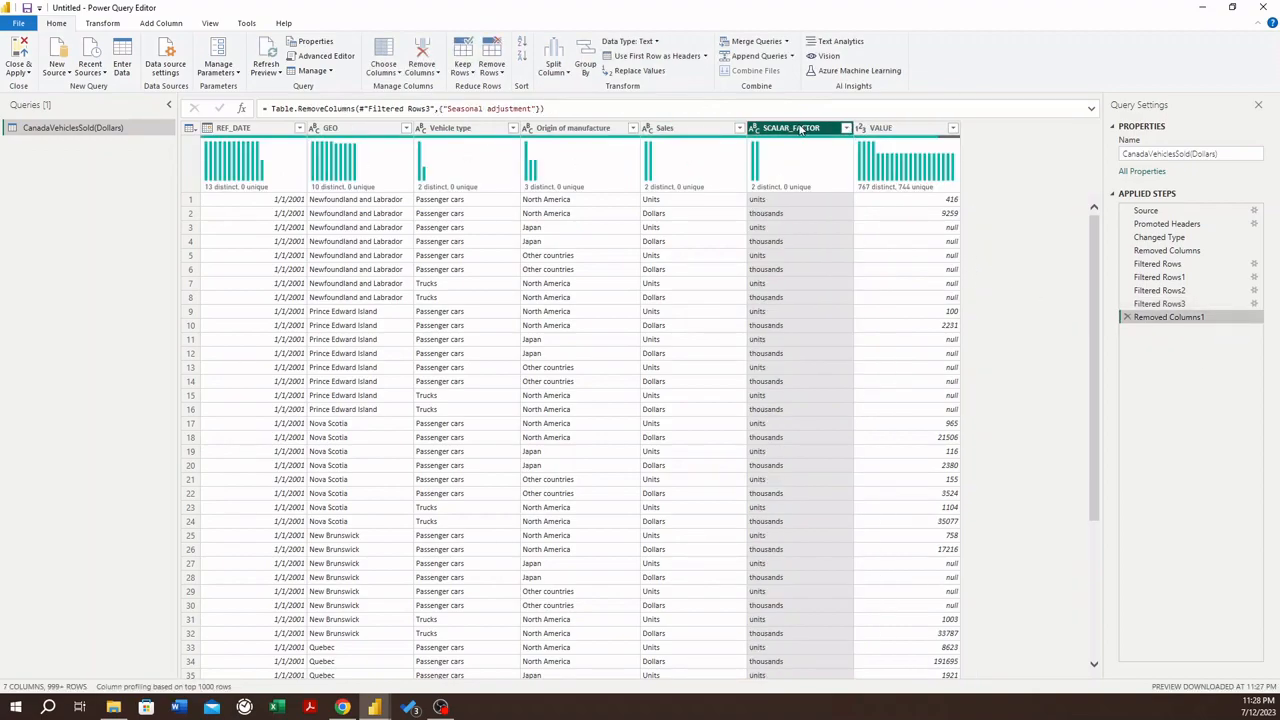
- Filter the Sales column to keep only rows where the value equals "Dollars"
click(688, 133)
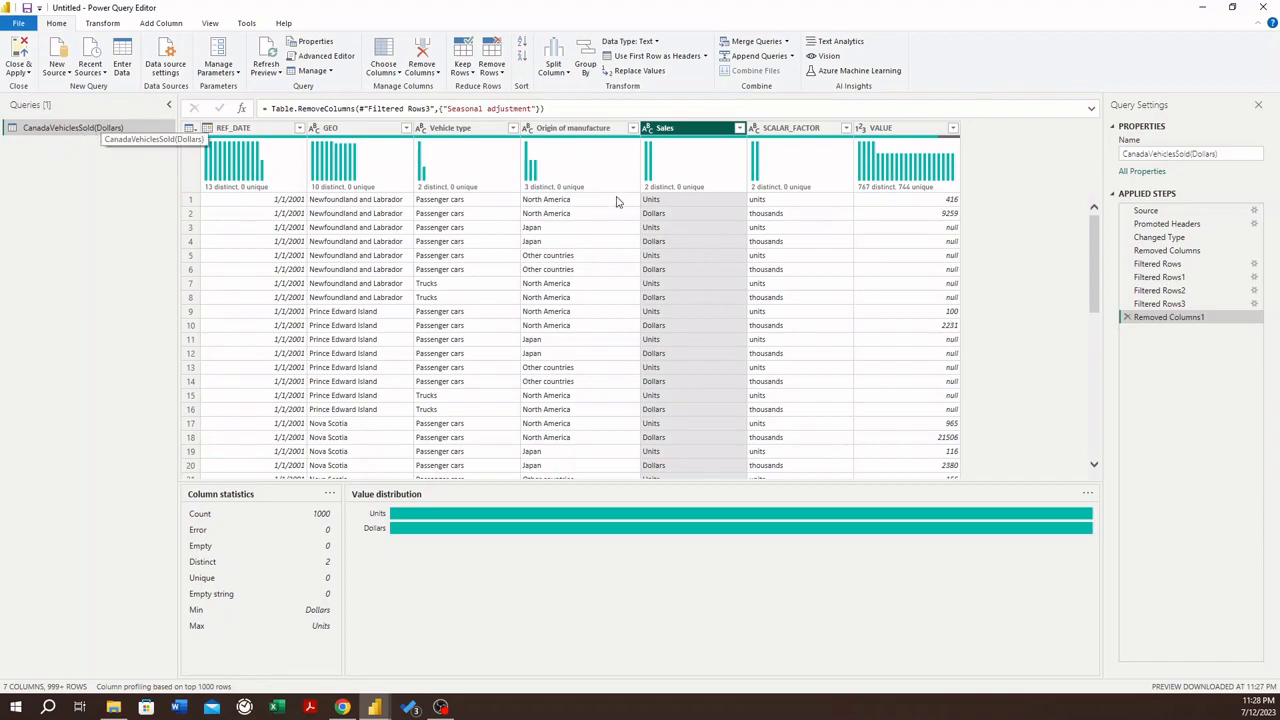
click(739, 128)
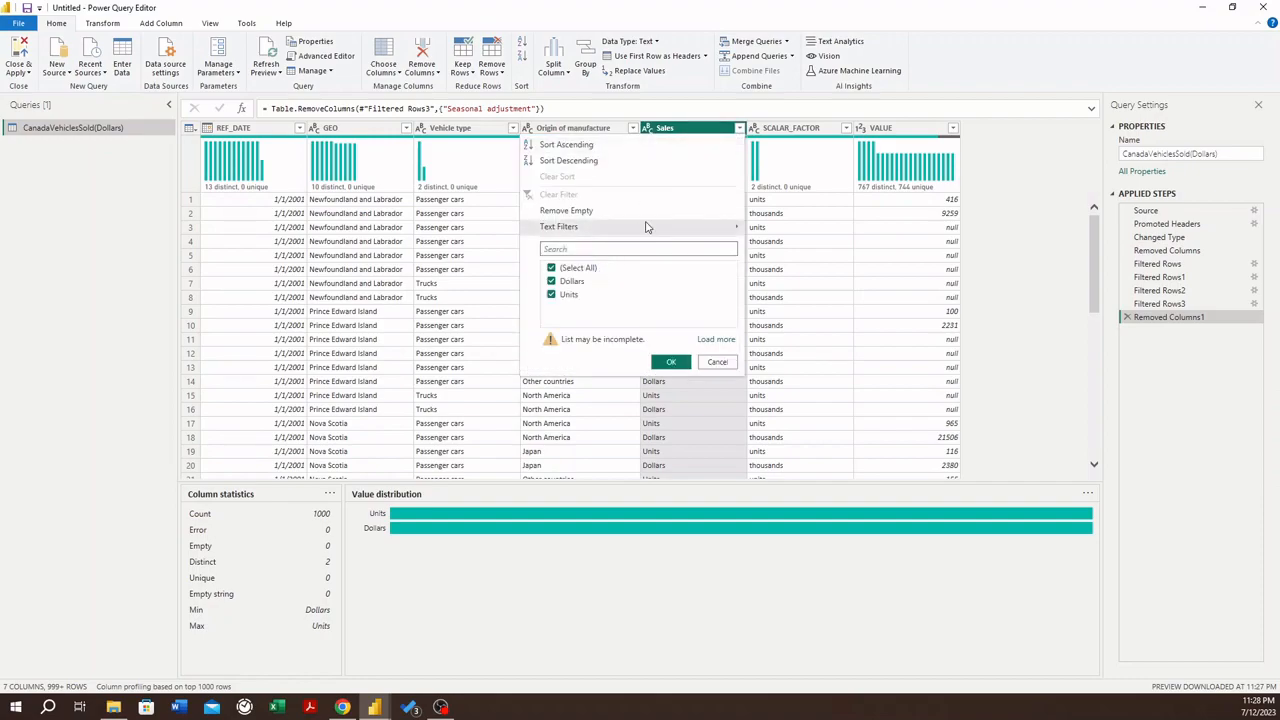
mouse_move(643, 232)
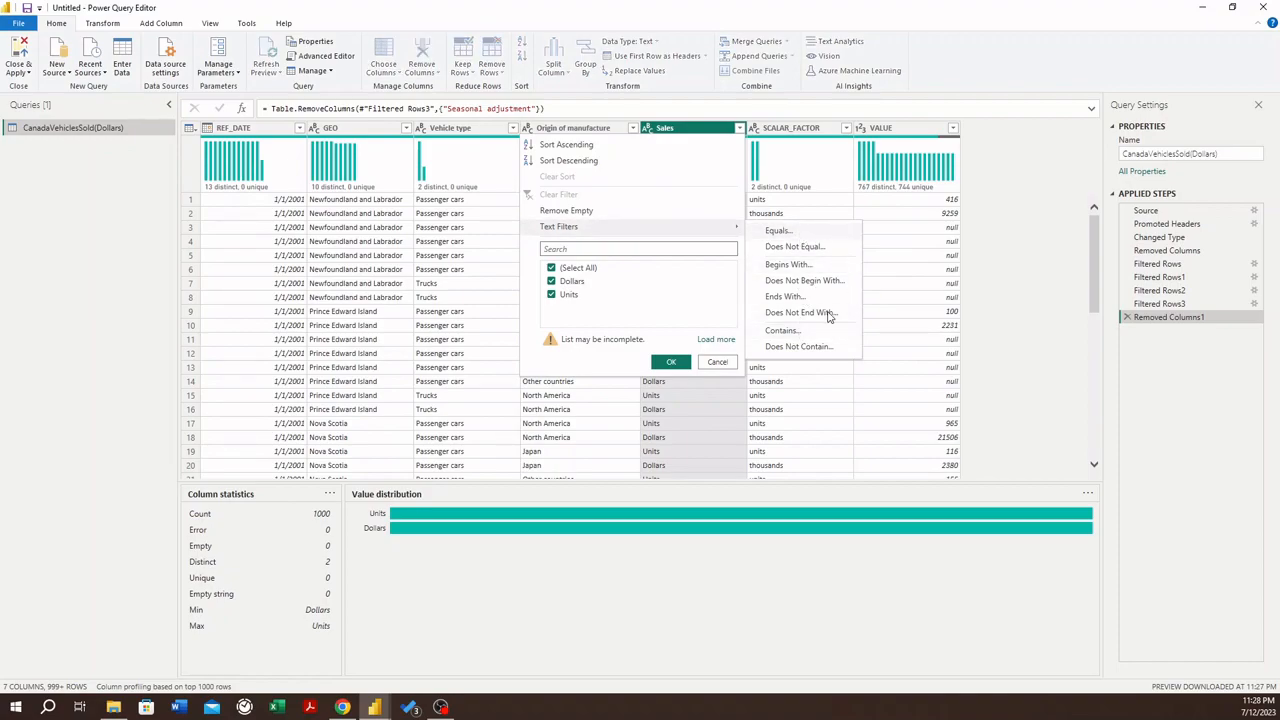
click(828, 316)
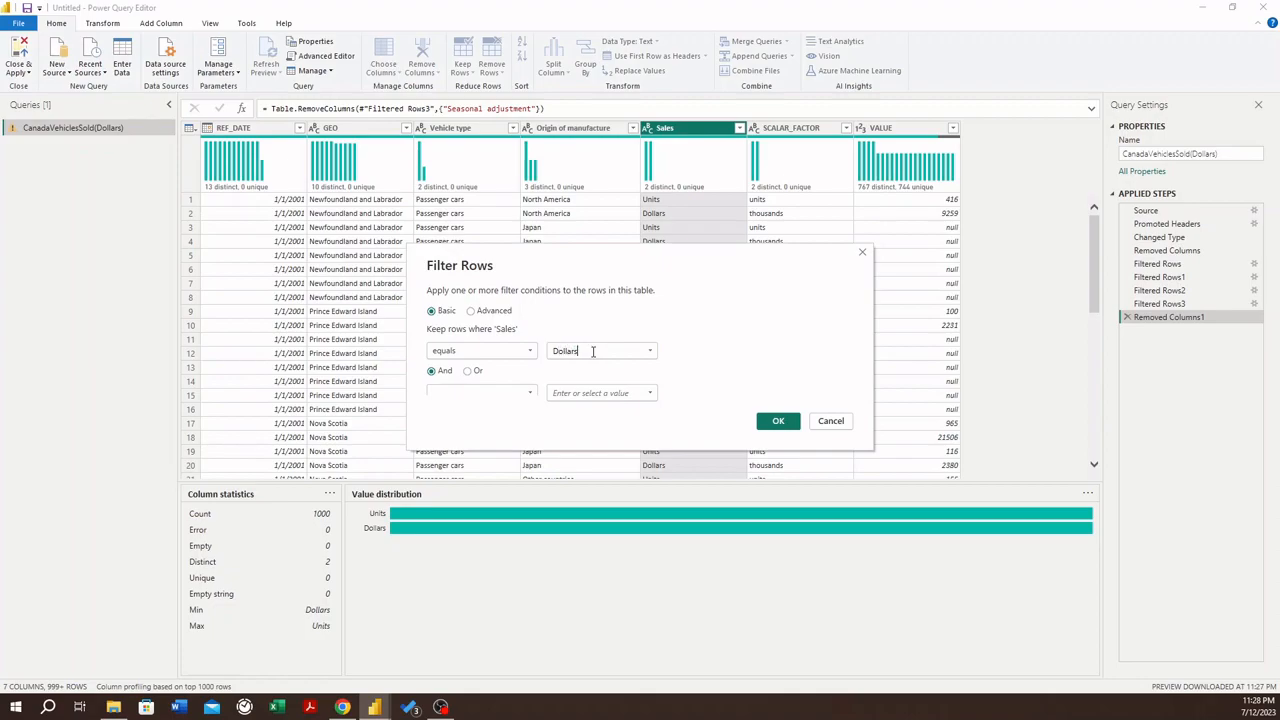
click(786, 421)
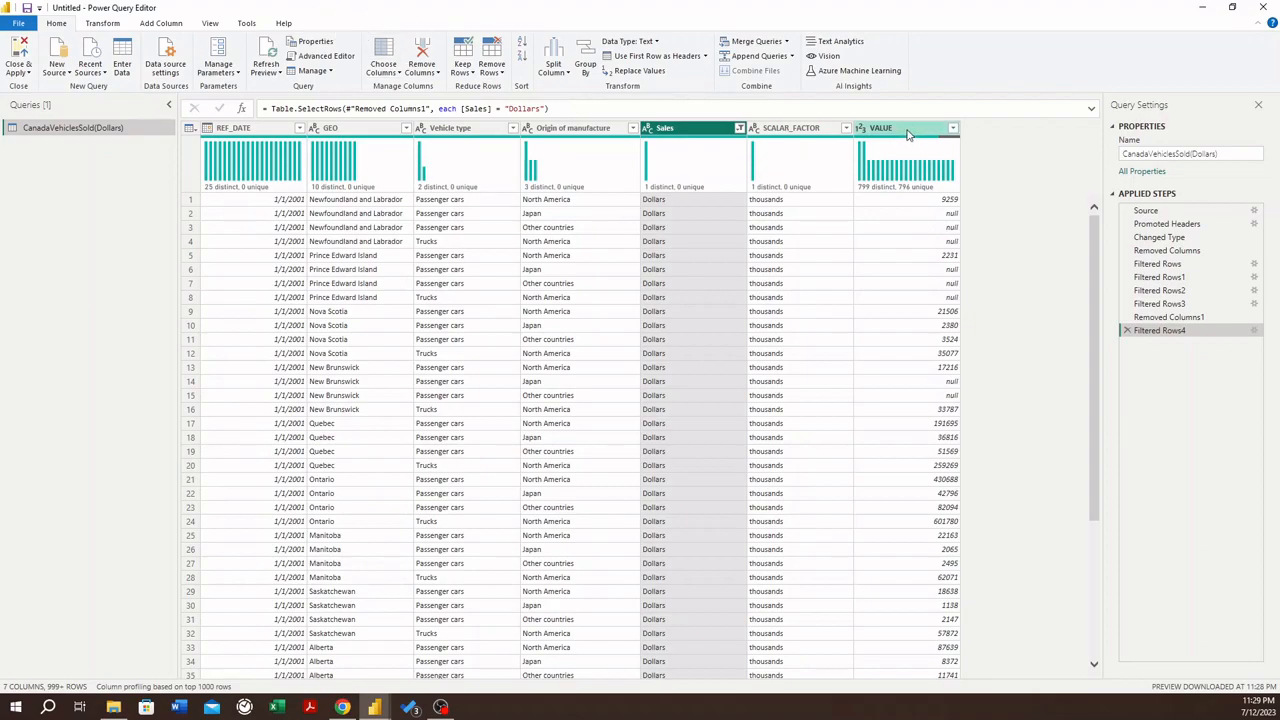
- Multiply every value in the VALUE column by 1000
click(246, 23)
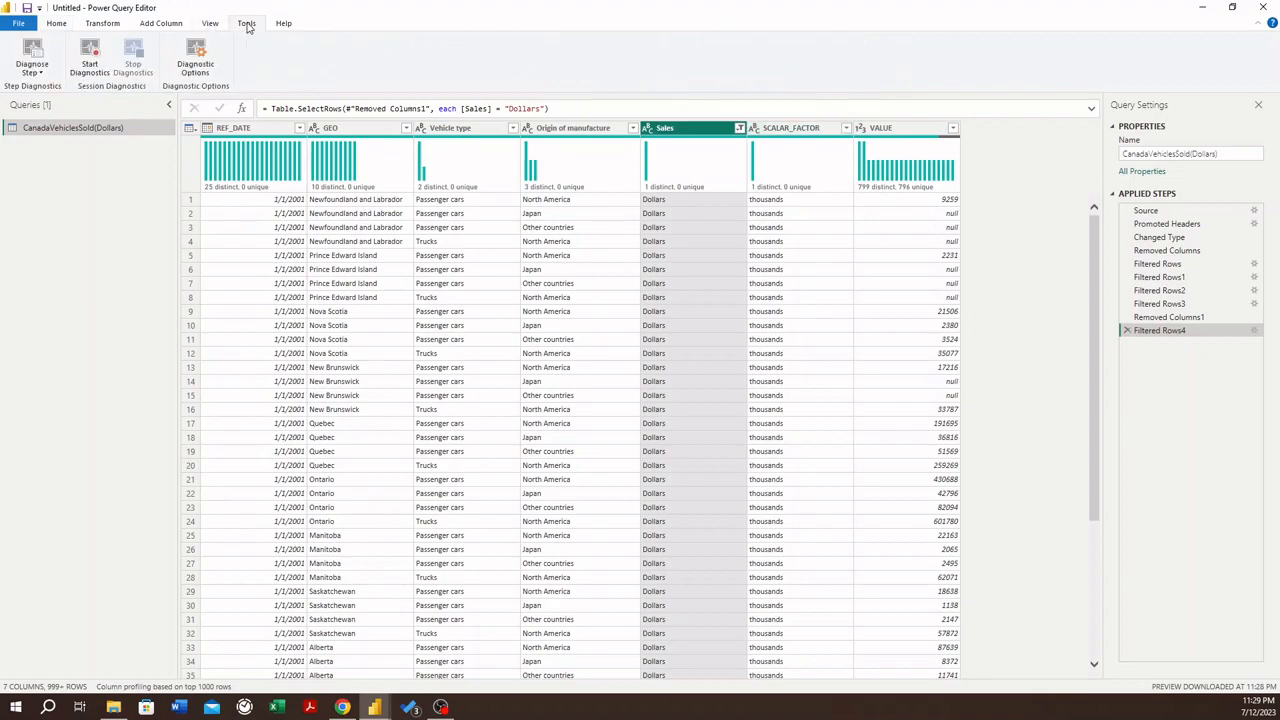
click(82, 23)
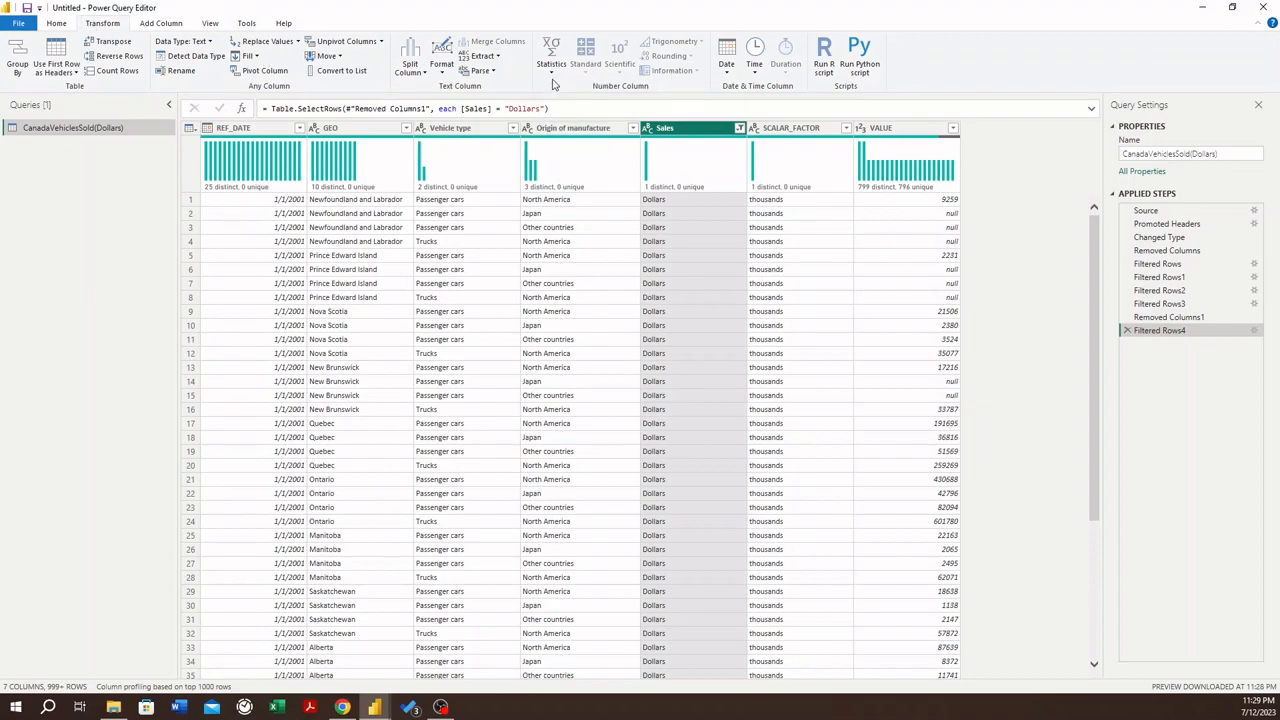
click(899, 128)
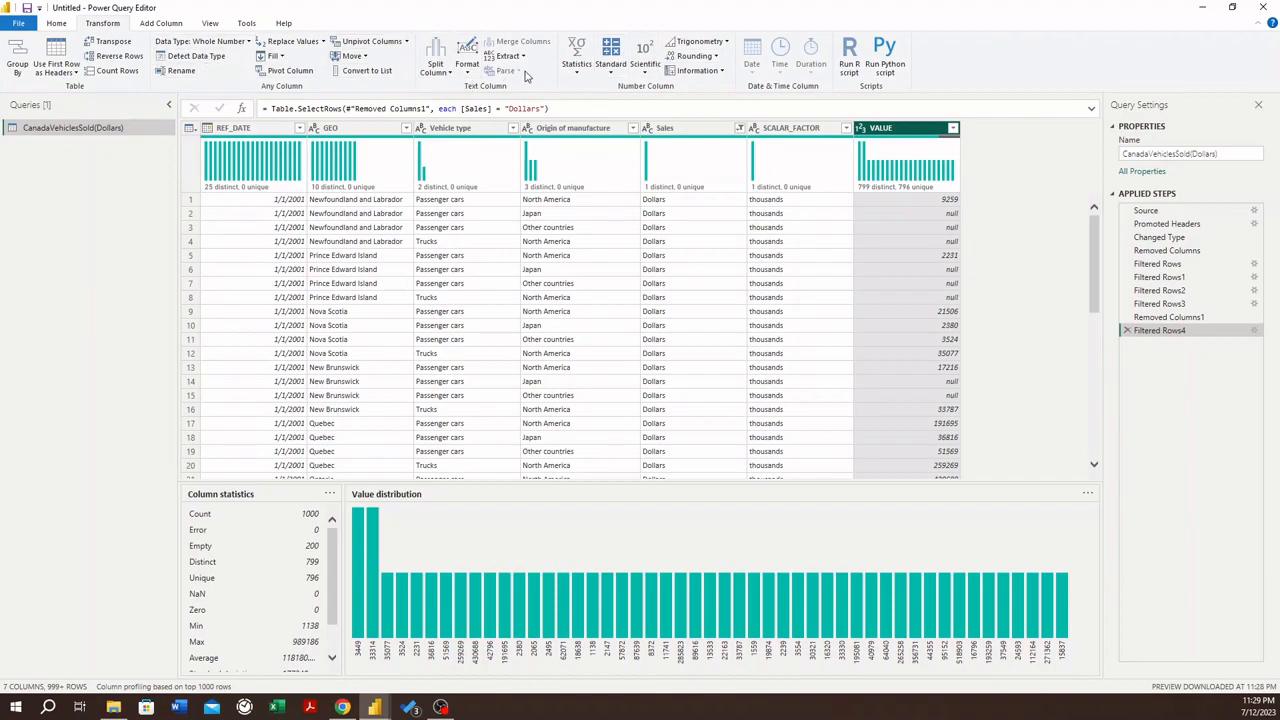
click(616, 77)
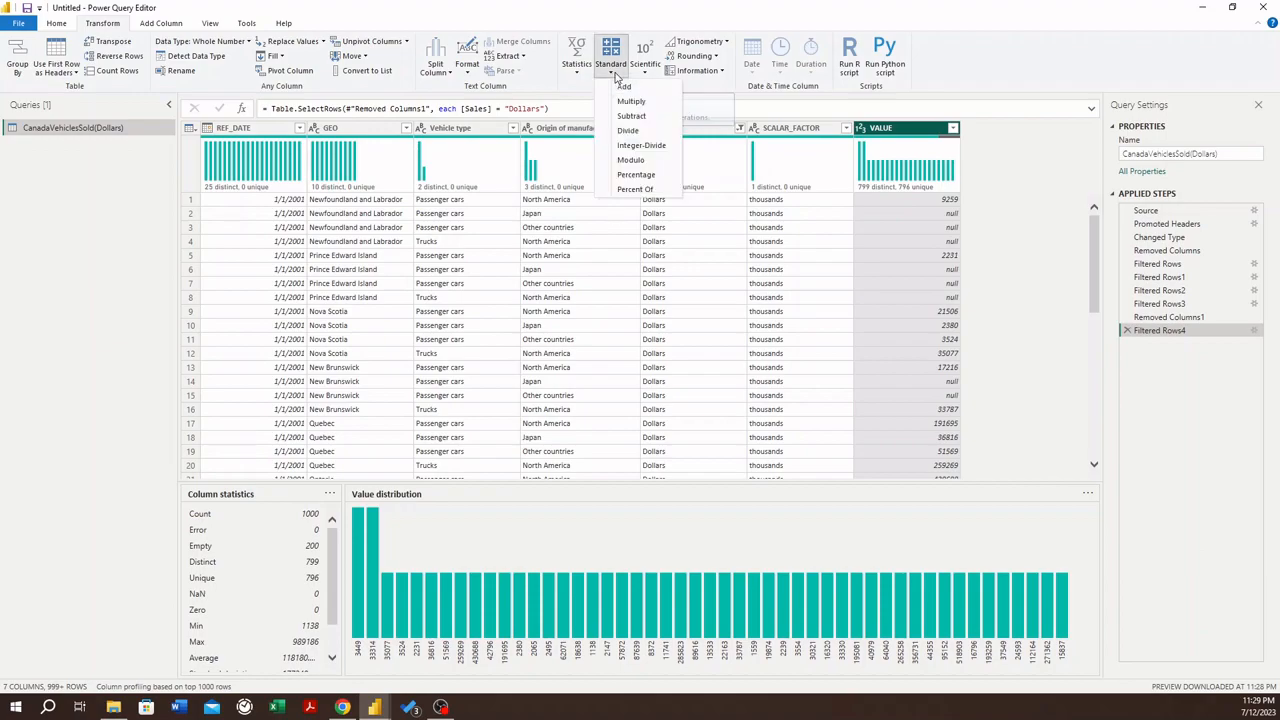
click(632, 102)
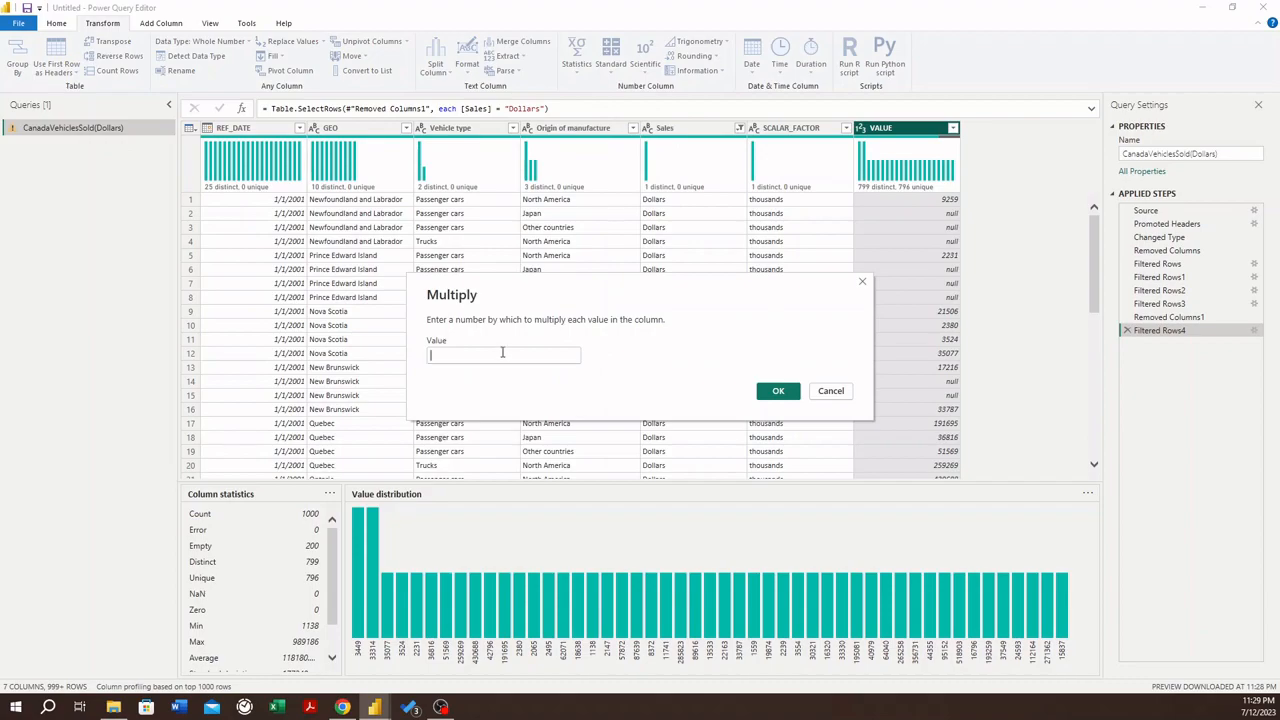
text(1000)
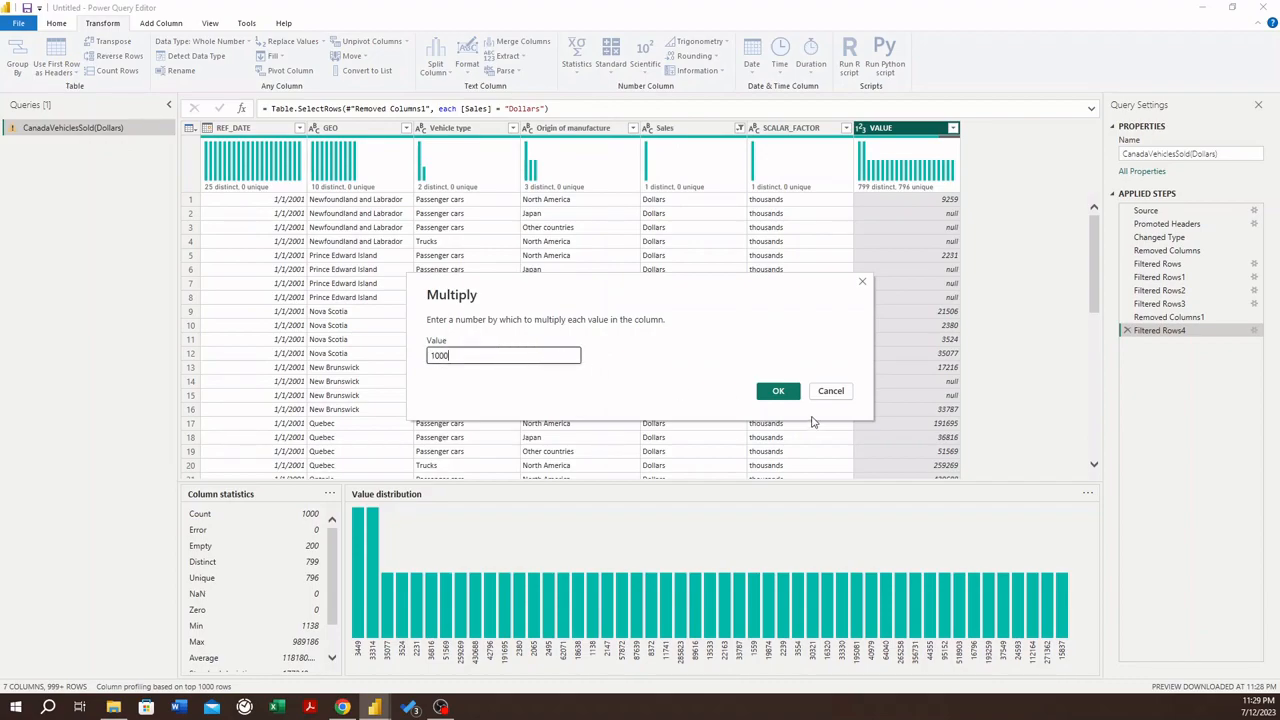
click(788, 391)
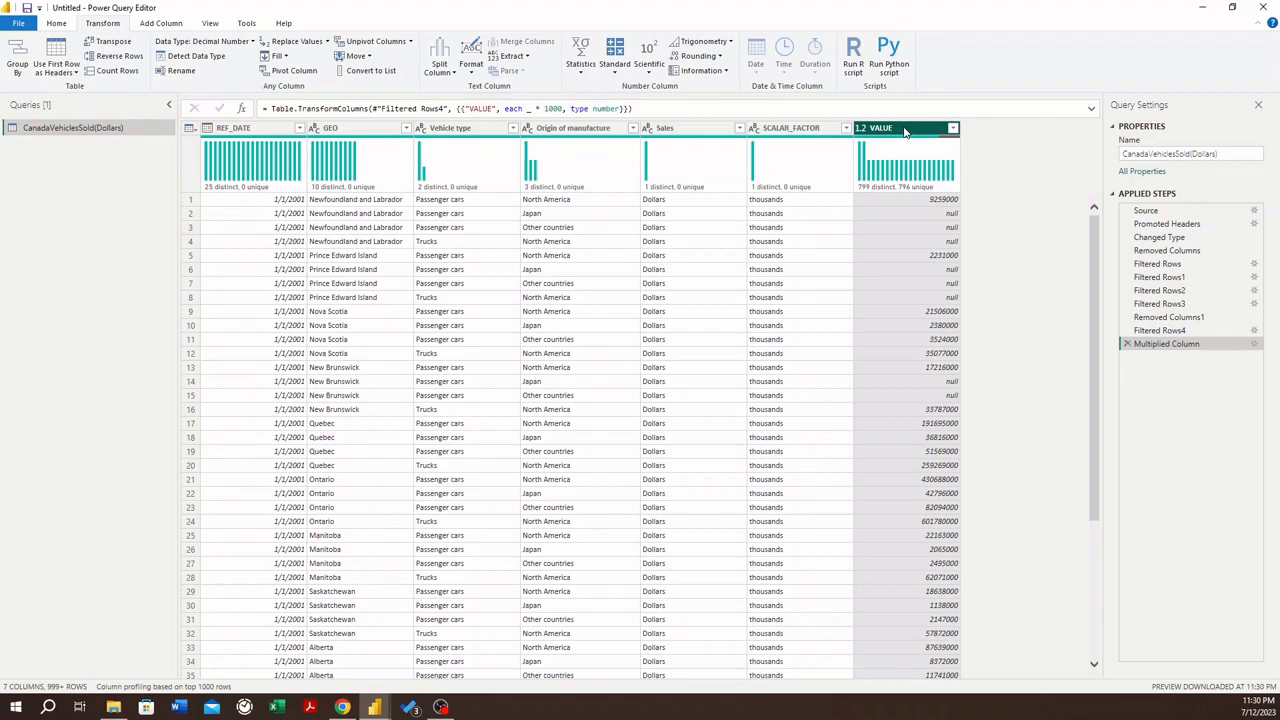
- Rename the VALUE column to Sales(Dollar)
right_click(903, 129)
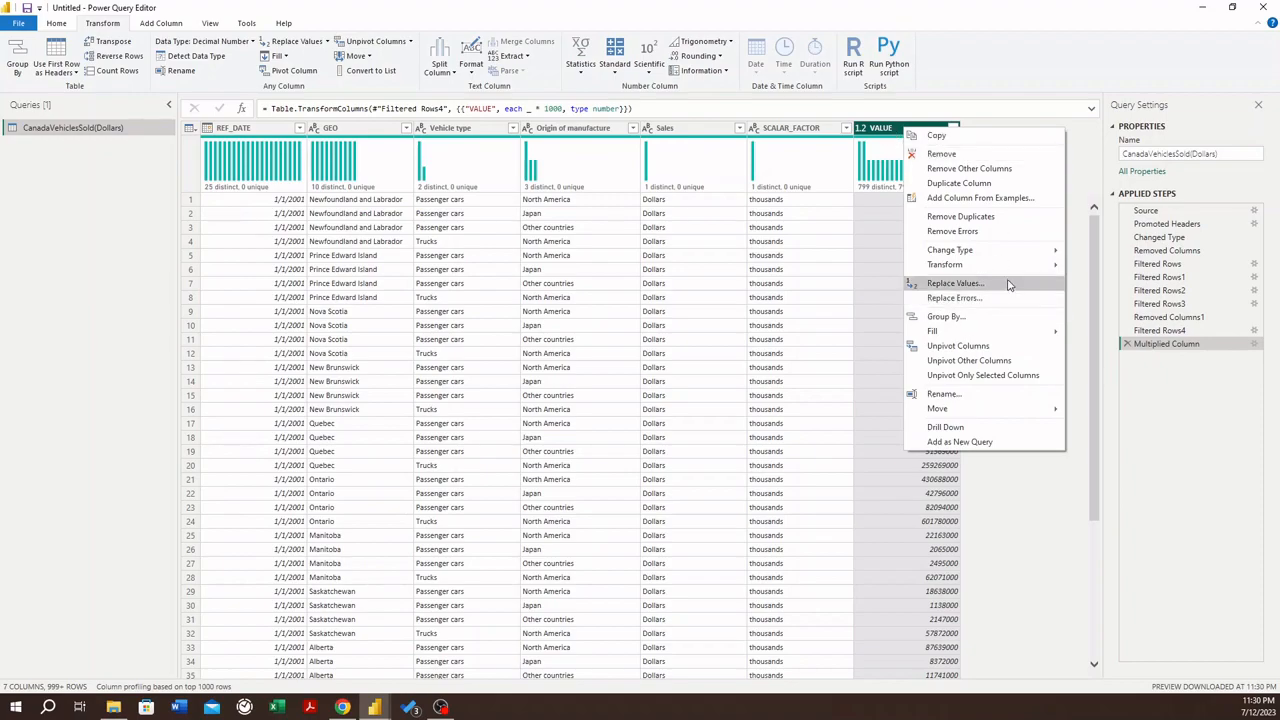
mouse_move(992, 264)
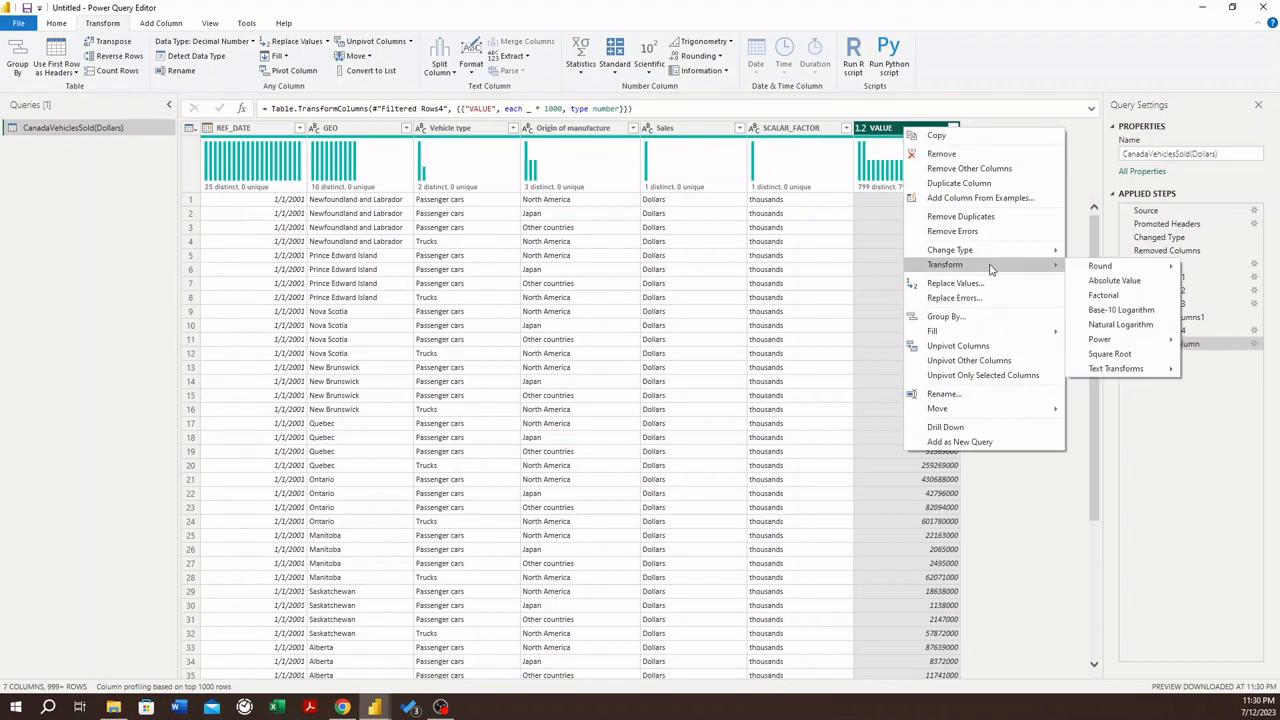
click(968, 394)
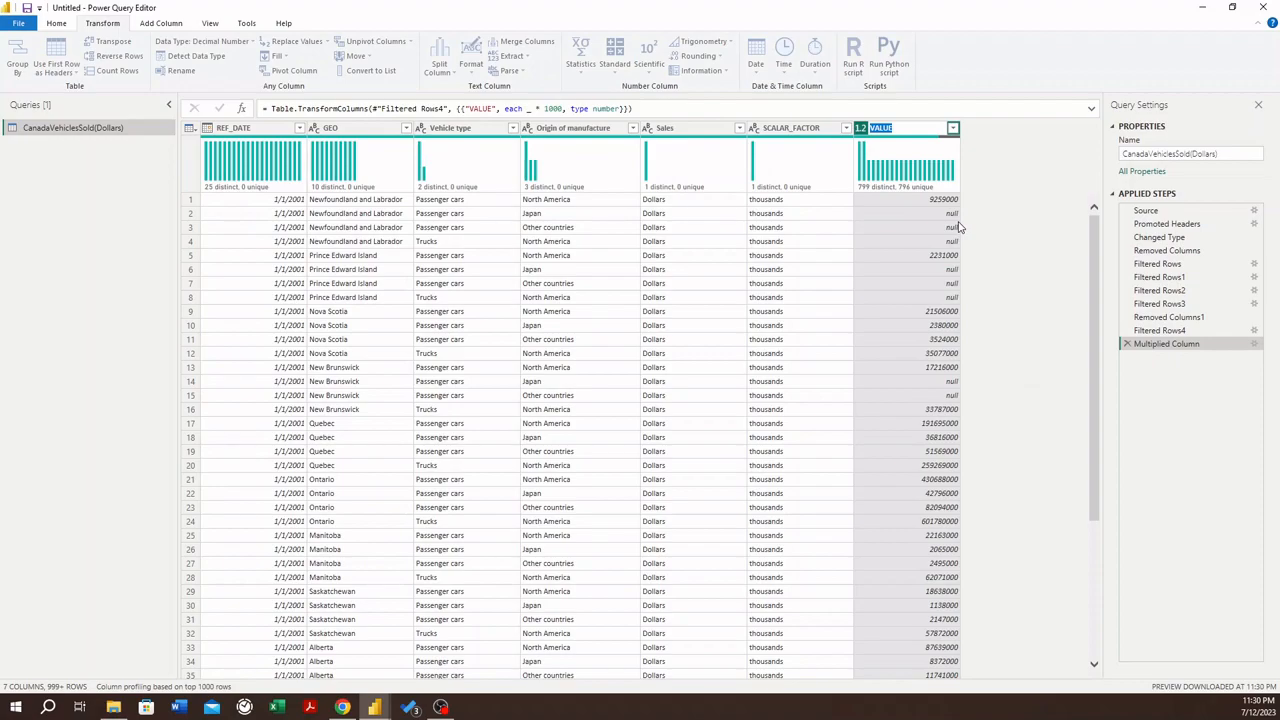
text(Sales(Dollar)
key(Return)
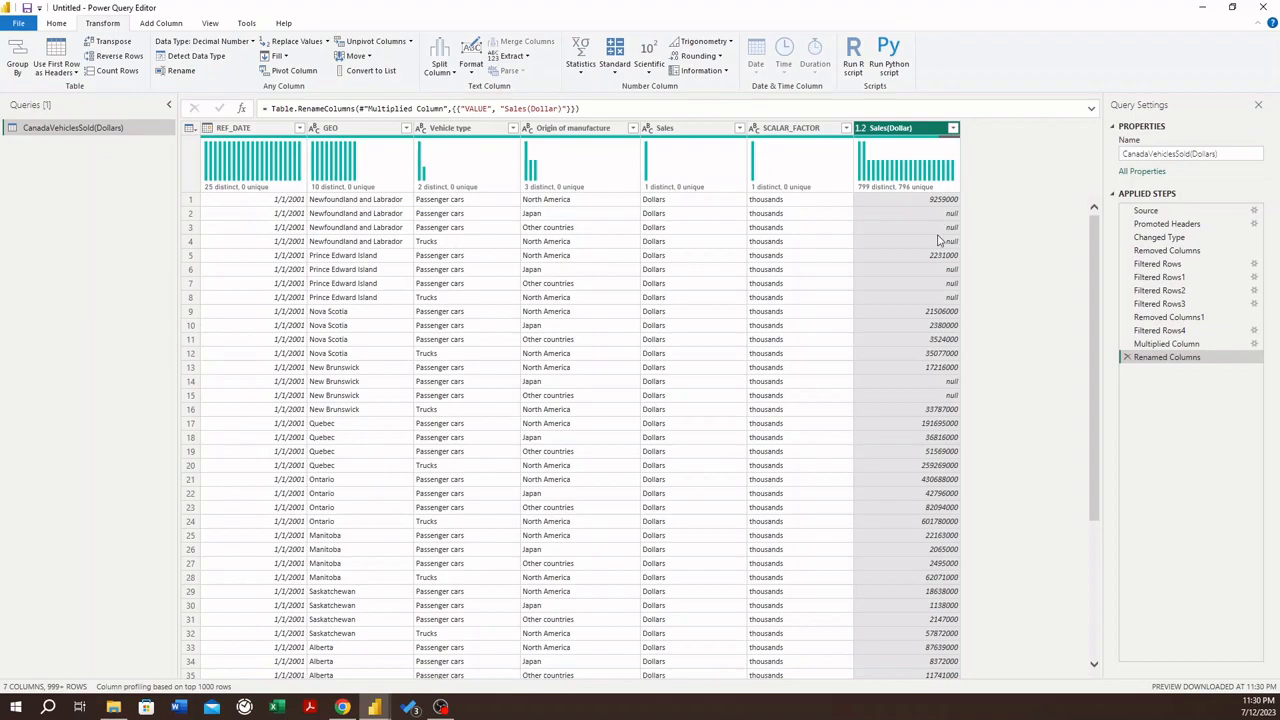
- Replace the null values in the Sales(Dollar) column with 0
right_click(908, 133)
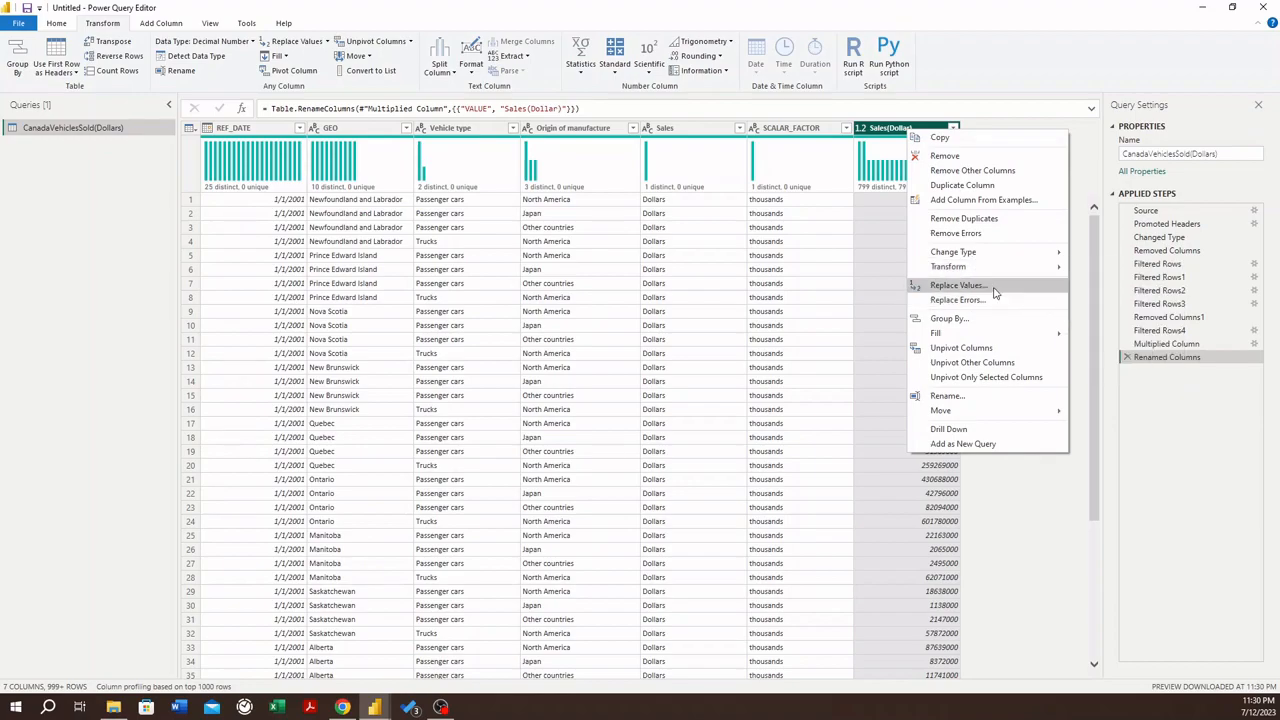
click(958, 286)
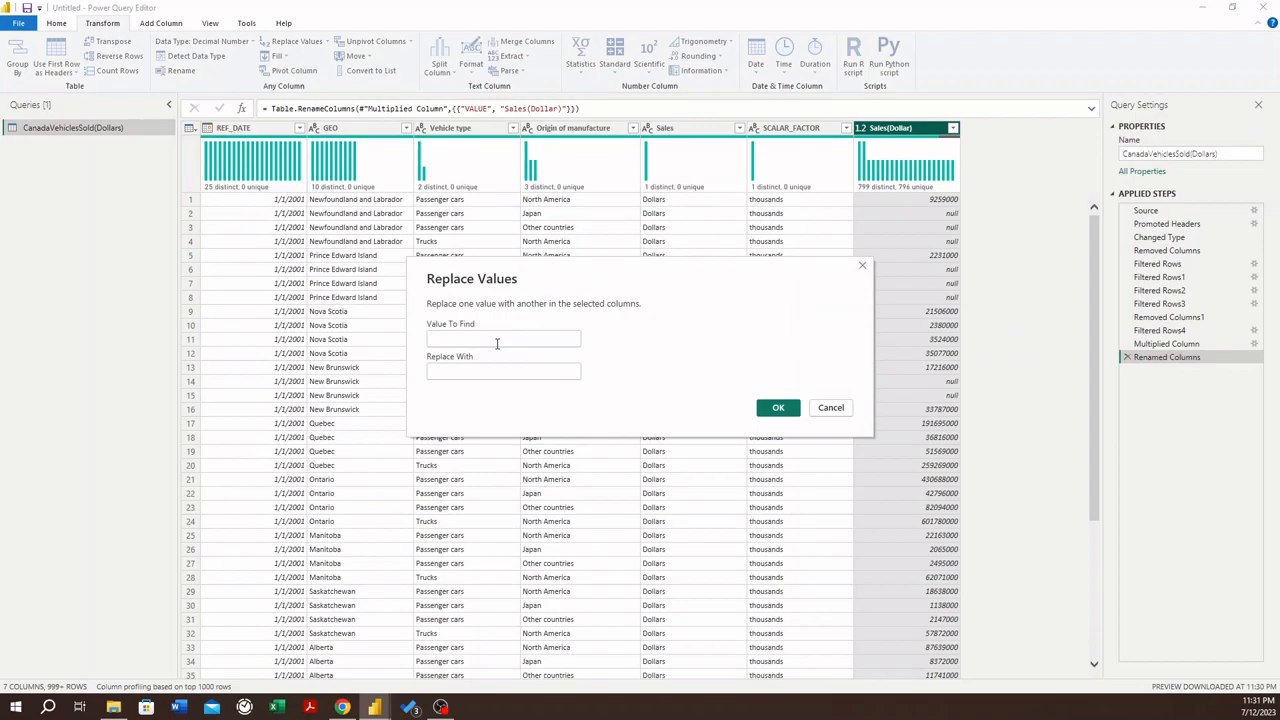
text(null)
key(Tab)
click(779, 408)
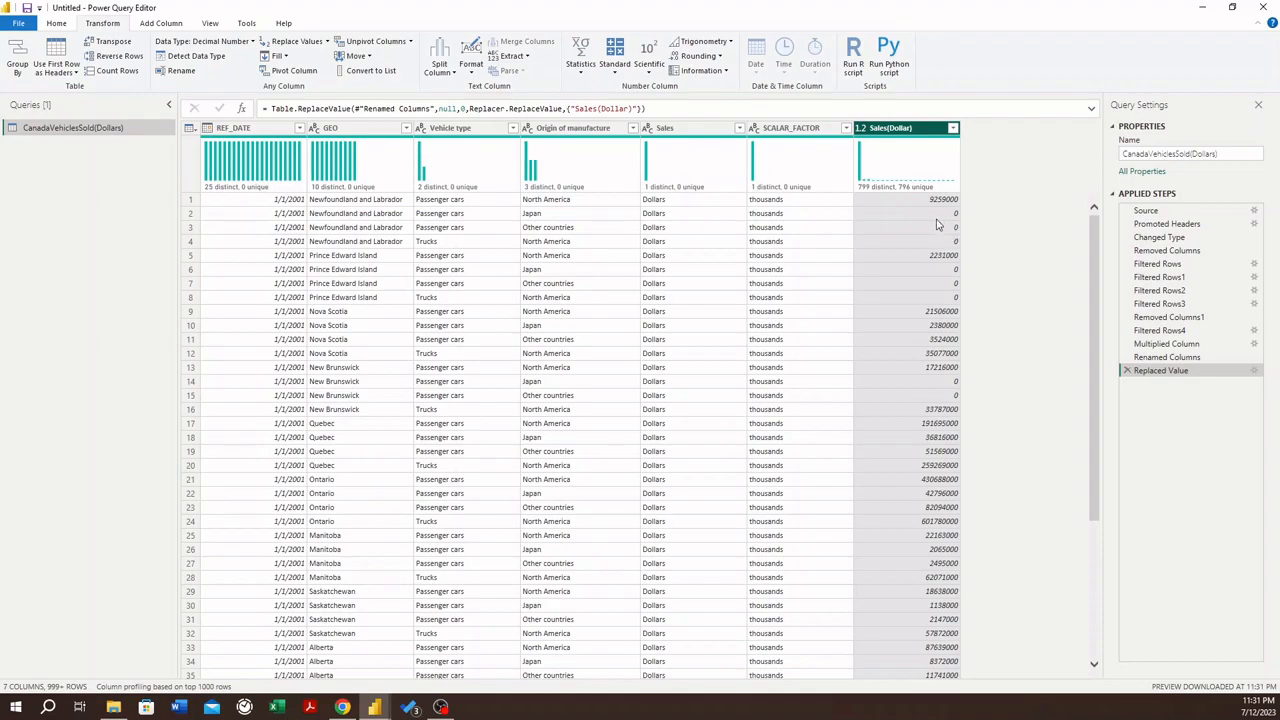
right_click(900, 131)
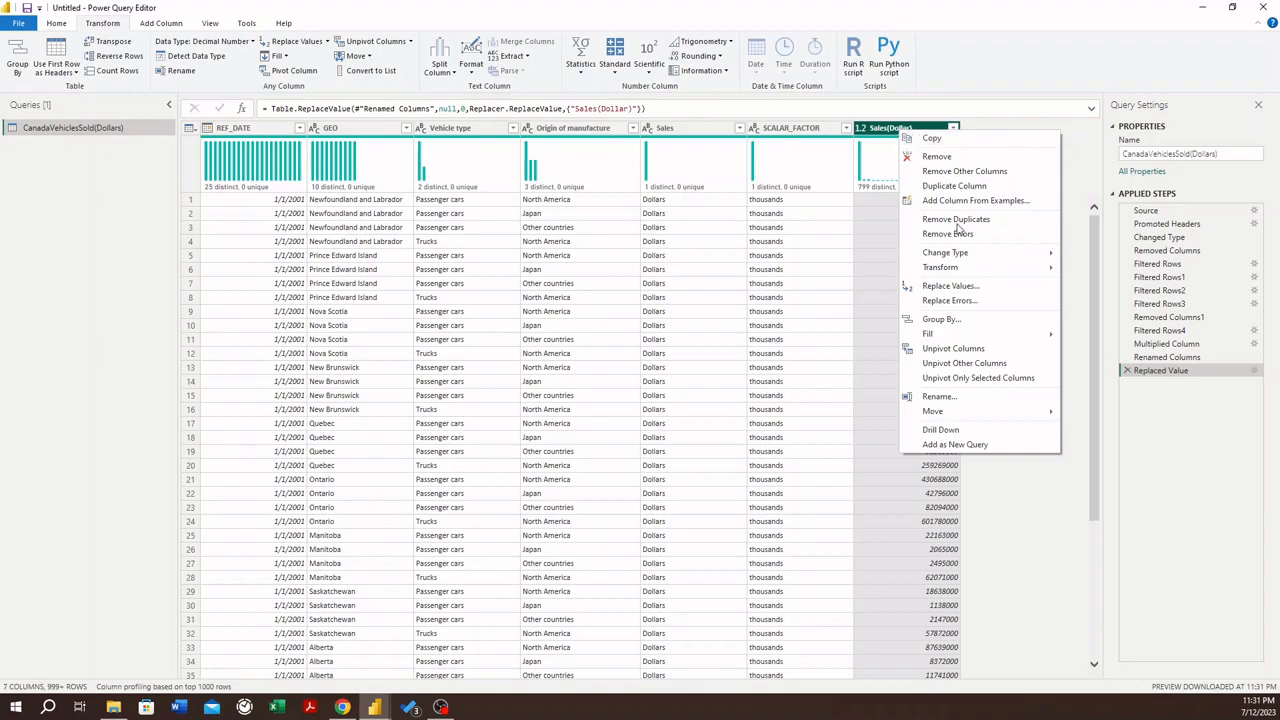
click(948, 286)
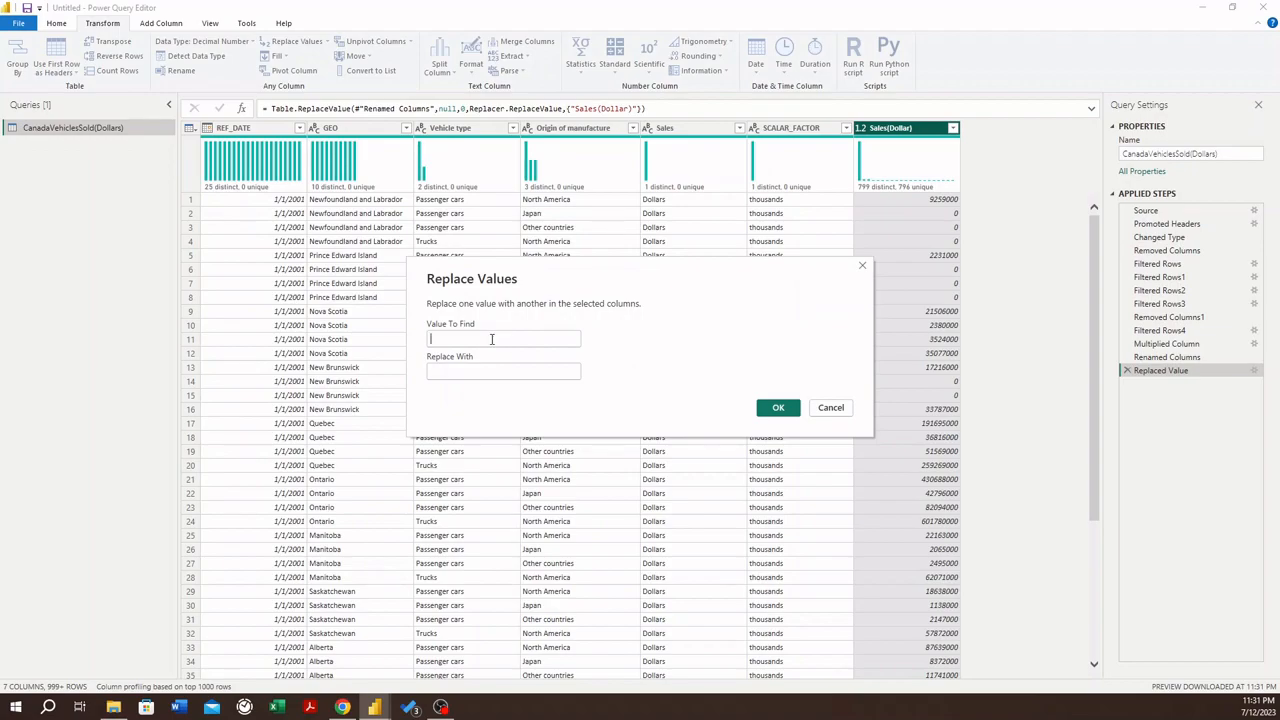
click(831, 410)
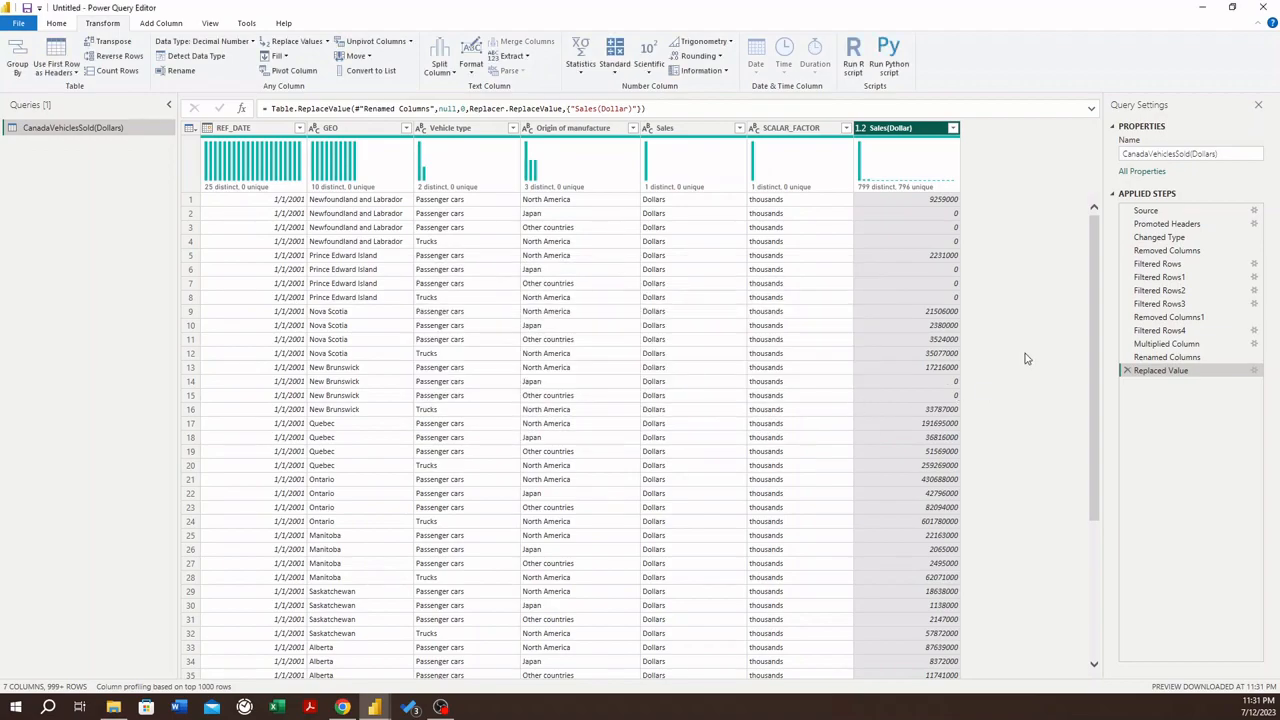
- Remove the SCALAR_FACTOR and Sales columns from the dollars query
right_click(795, 134)
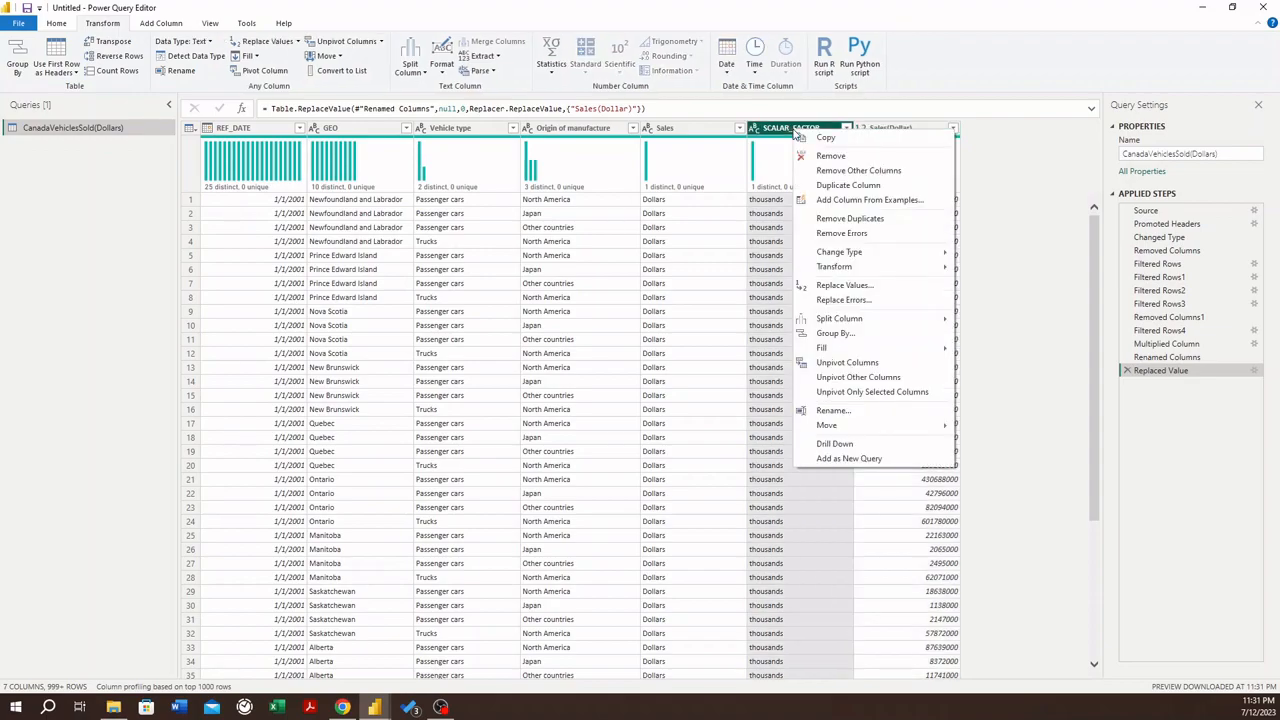
click(871, 158)
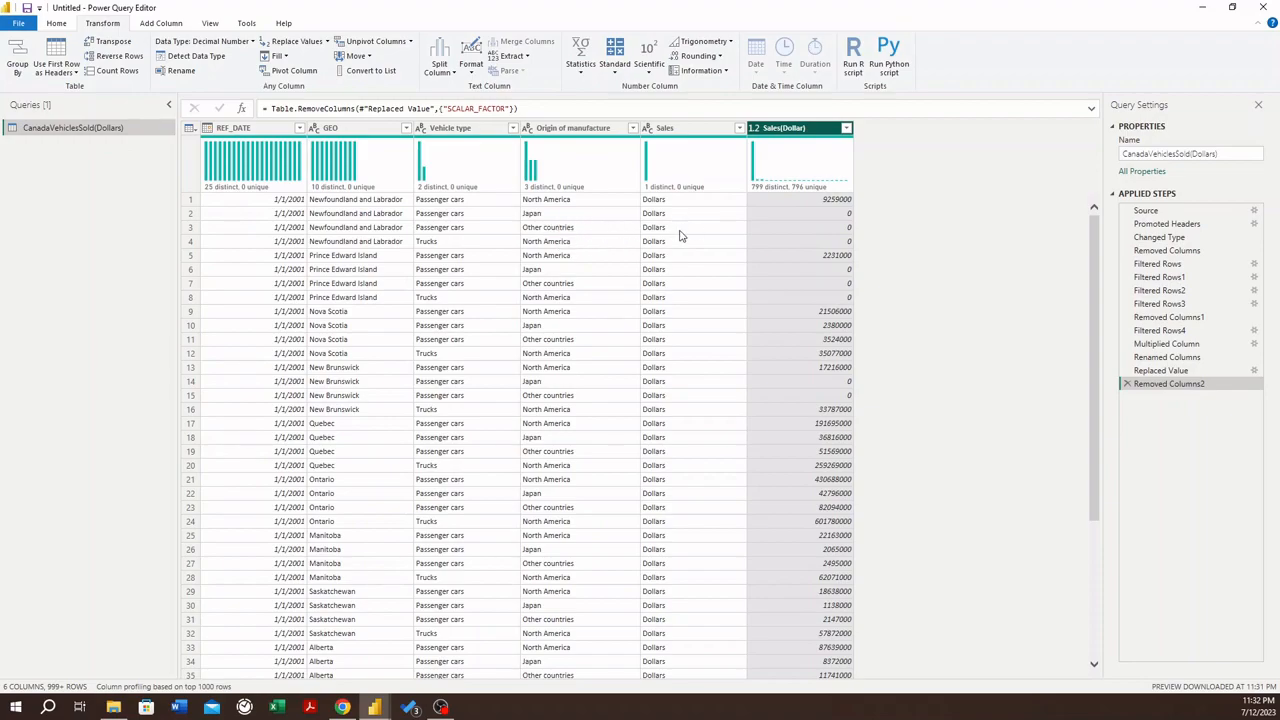
right_click(688, 134)
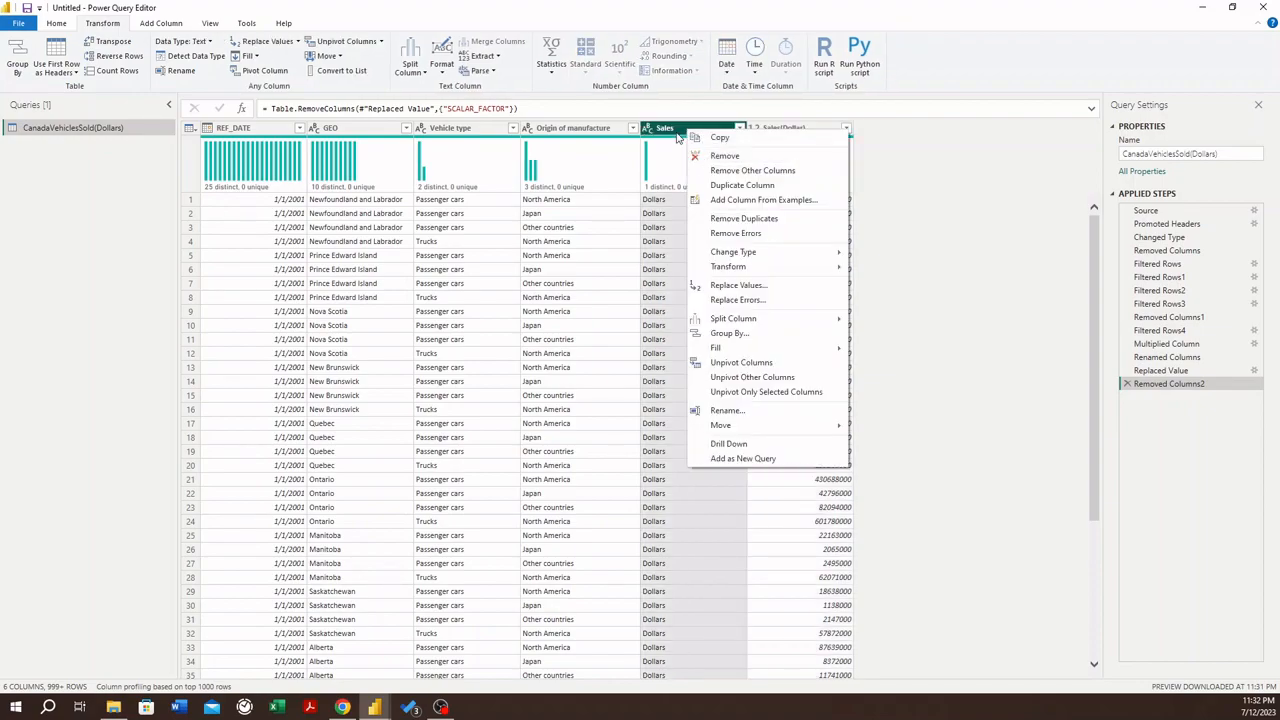
click(760, 158)
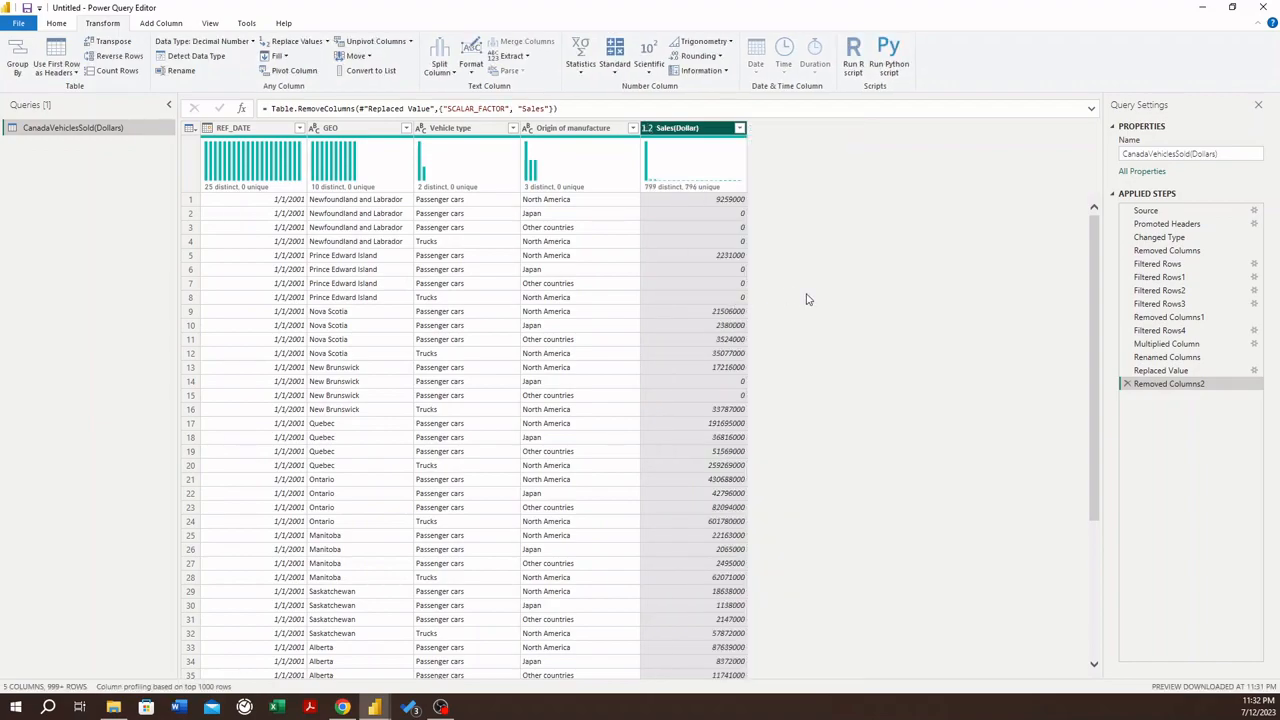
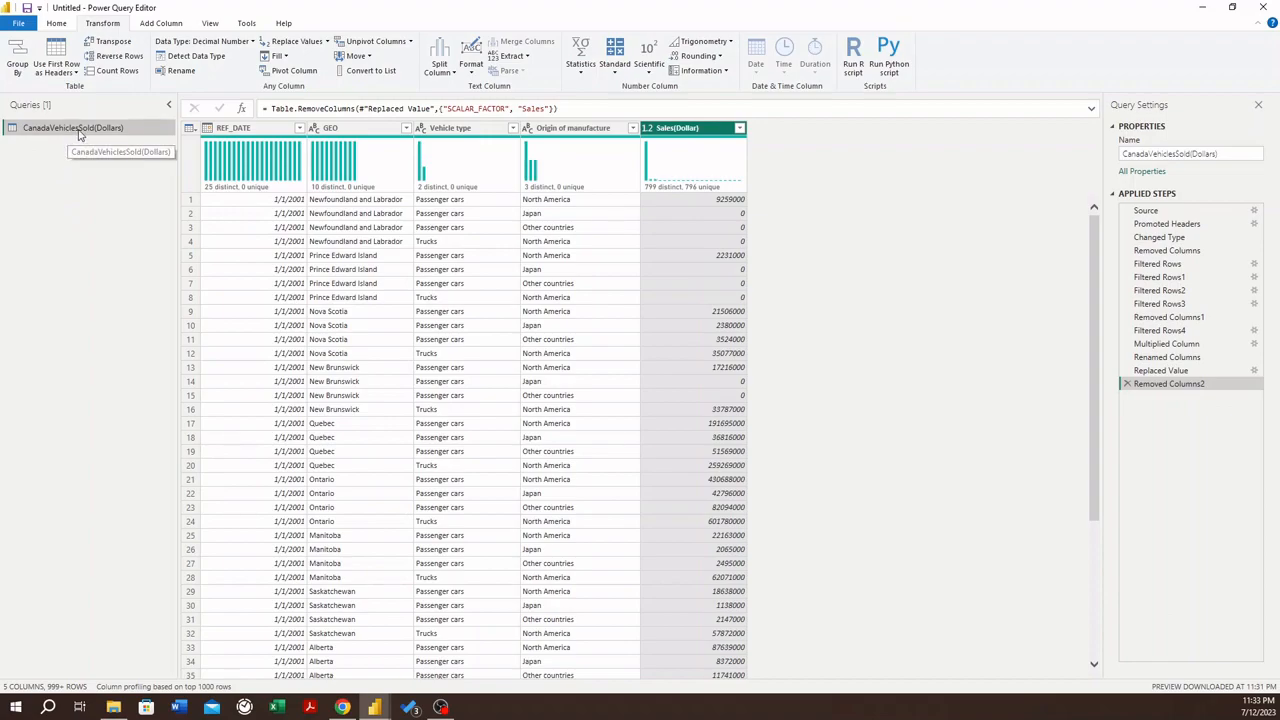
- Duplicate the CanadaVehiclesSold(Dollars) query and rename the copy to CanadaVehiclesSold(Units)
right_click(66, 133)
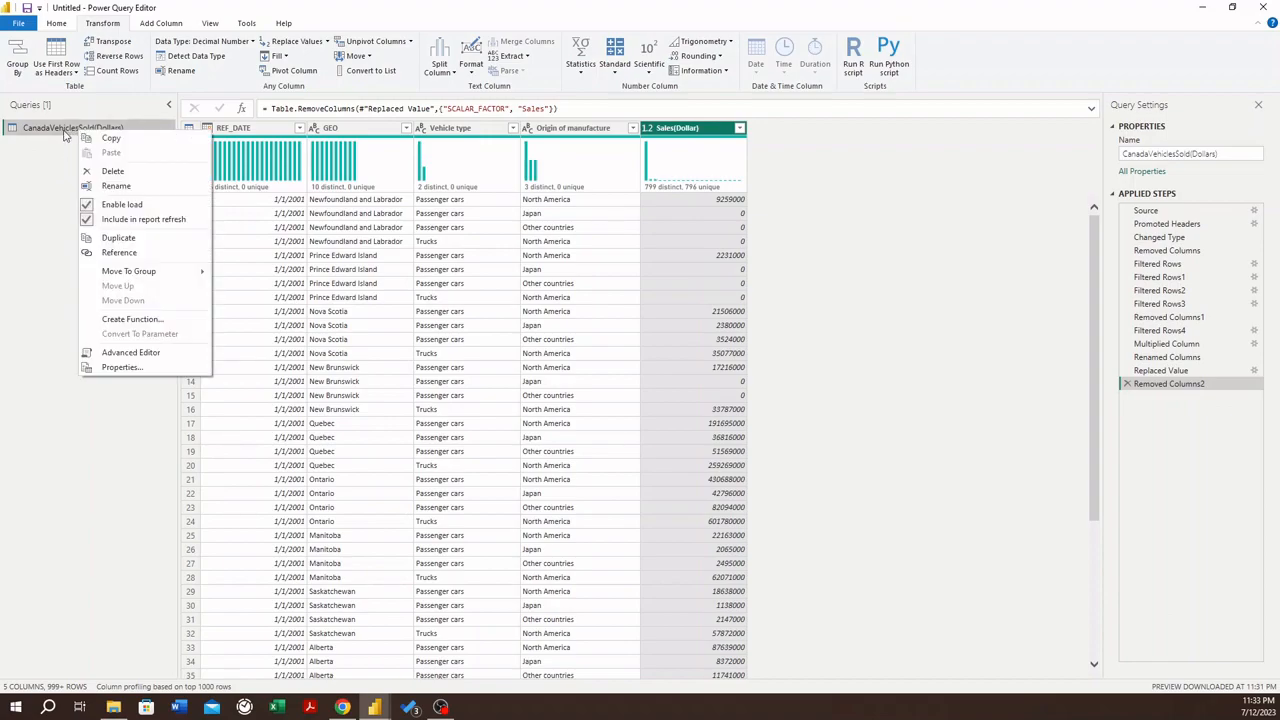
click(145, 243)
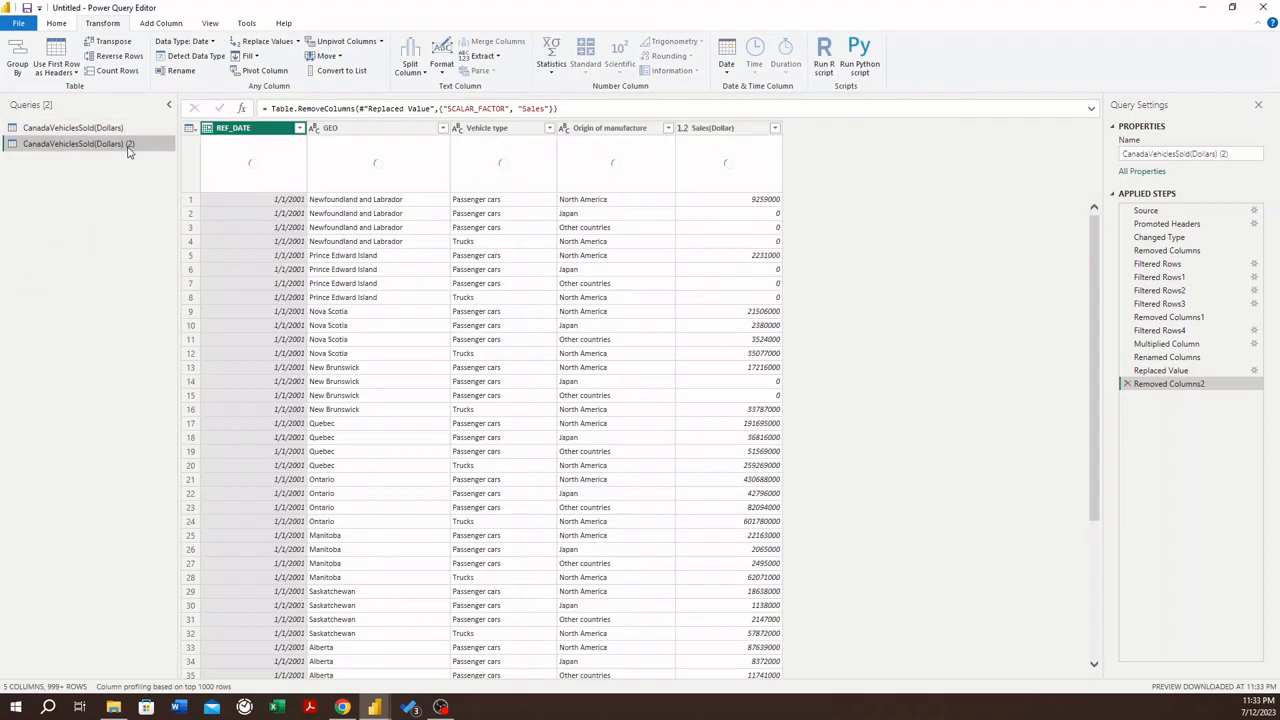
double_click(133, 146)
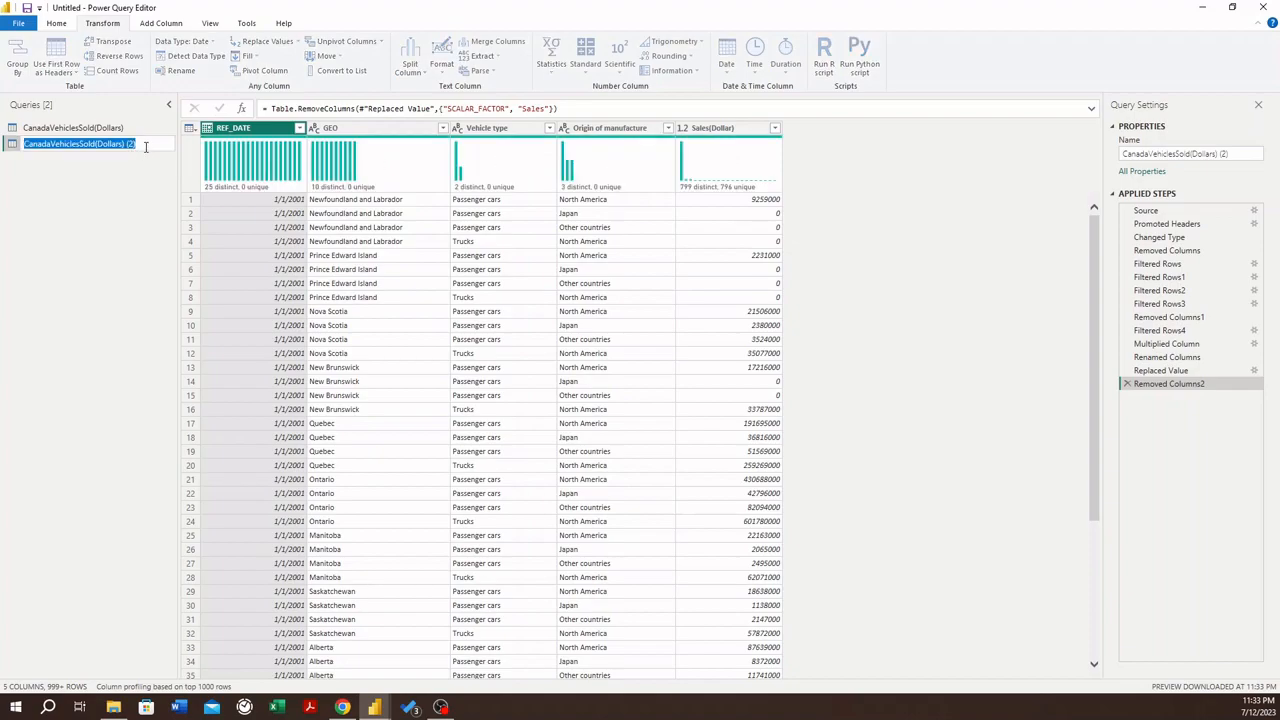
click(145, 147)
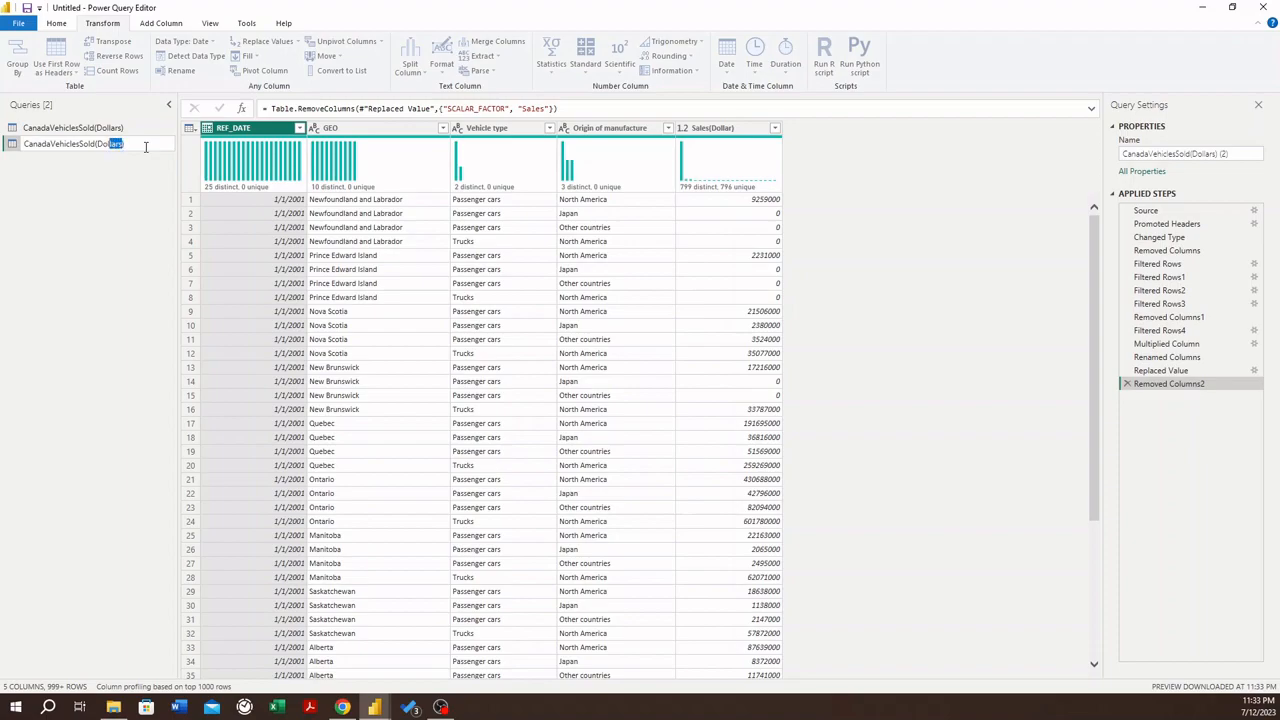
text(Unit)
key(Return)
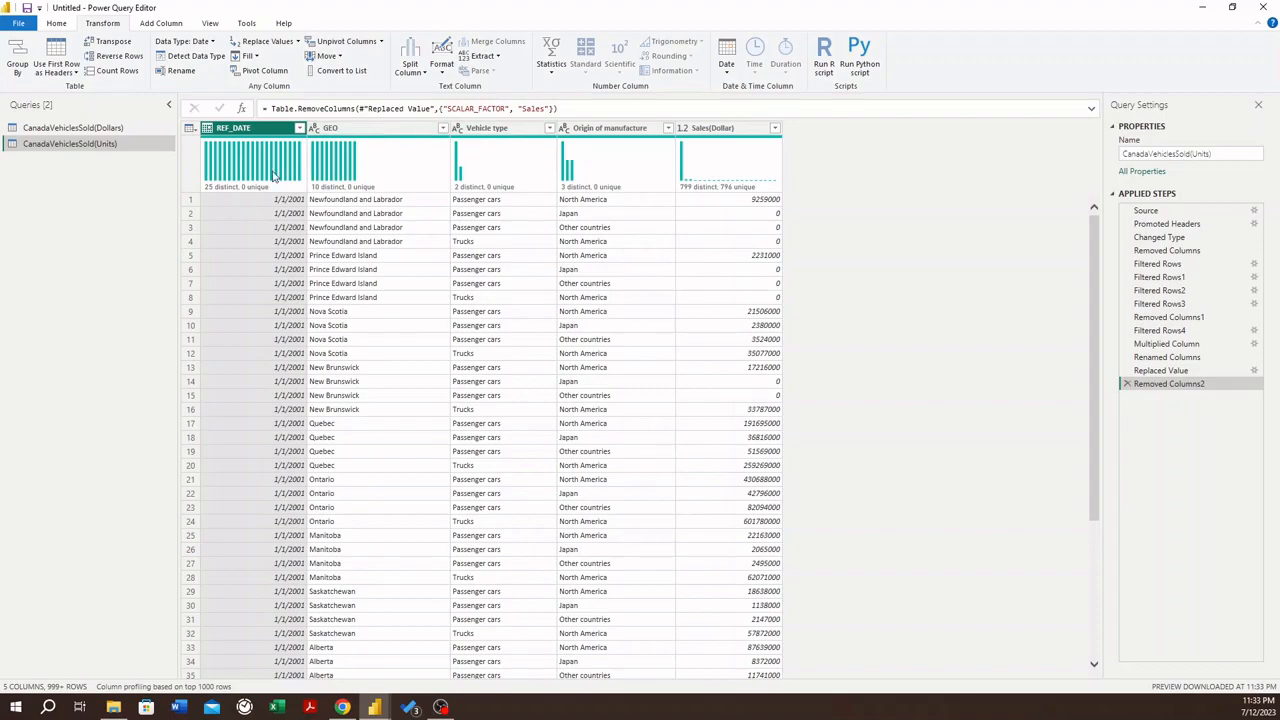
- Delete the last five applied steps of the CanadaVehiclesSold(Units) query, from Removed Columns2 back through Filtered Rows4
click(78, 131)
click(78, 151)
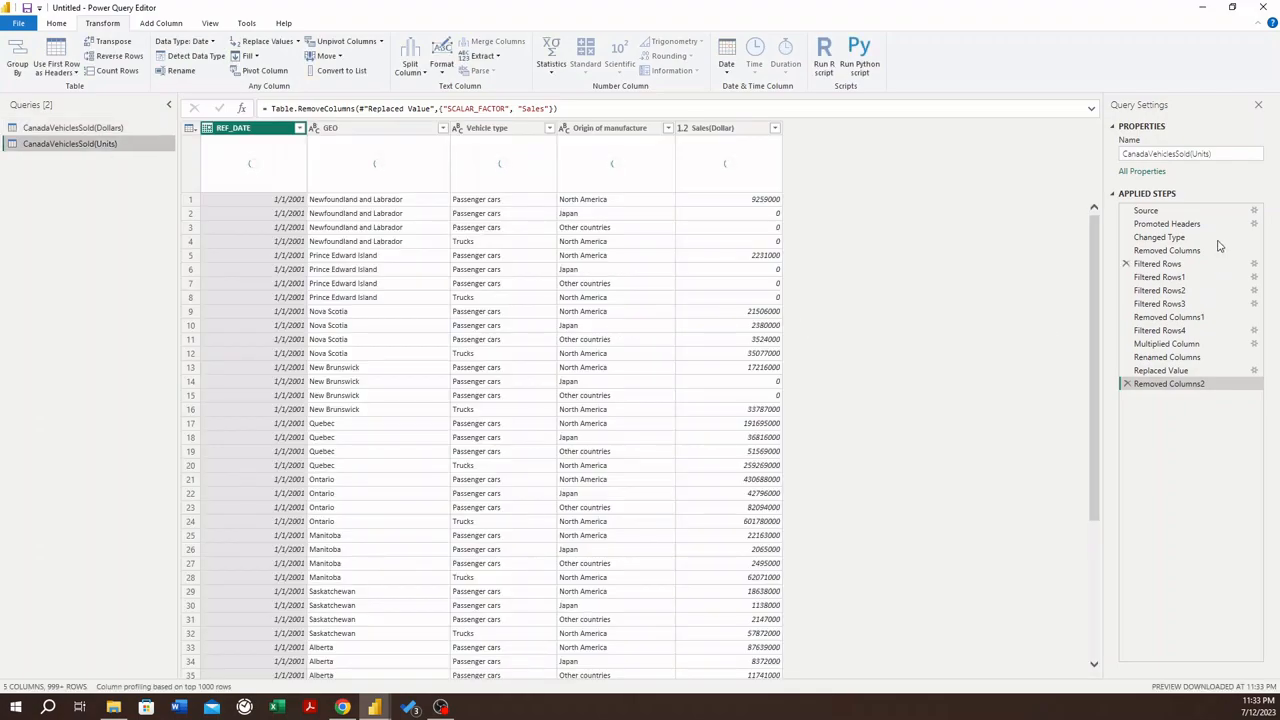
click(118, 133)
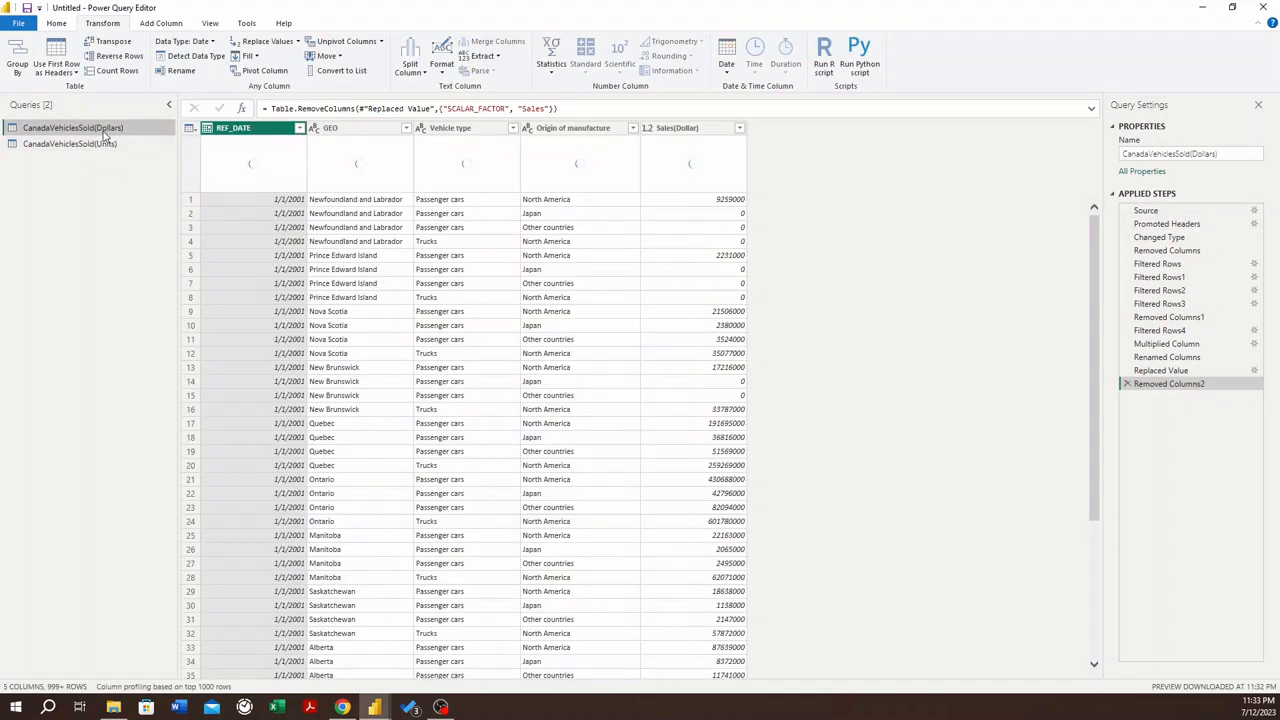
click(67, 153)
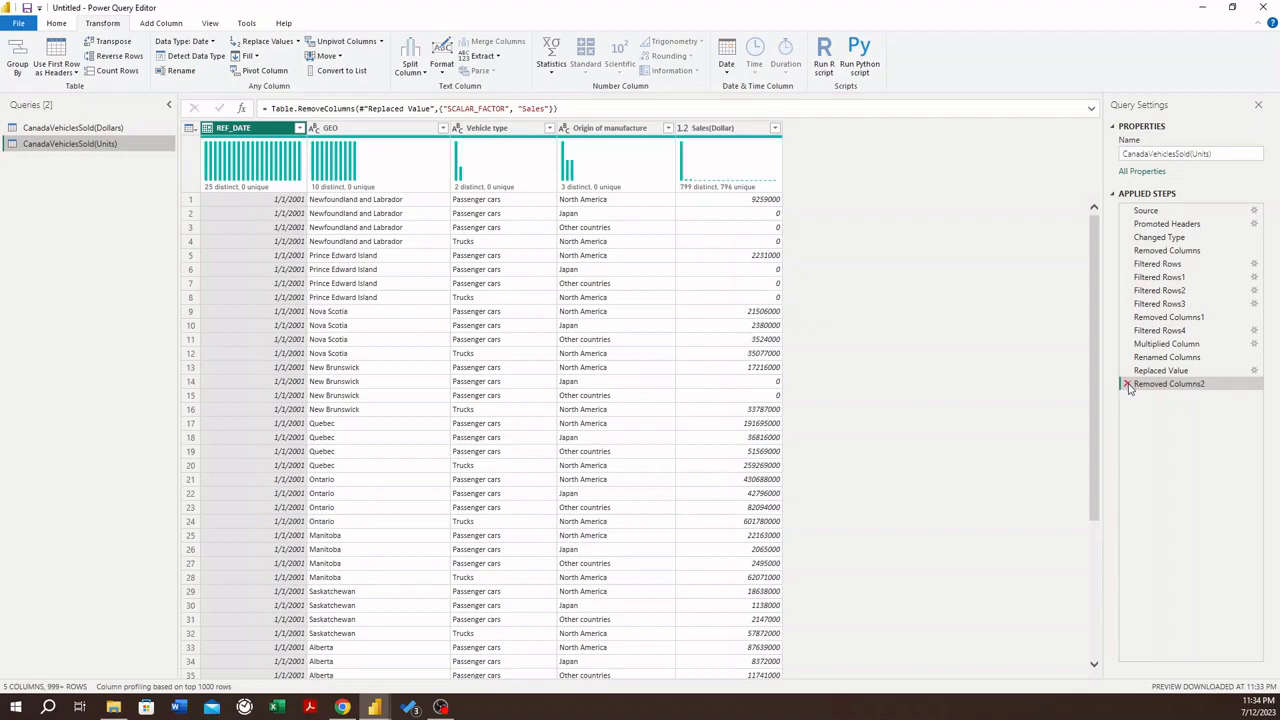
click(1127, 385)
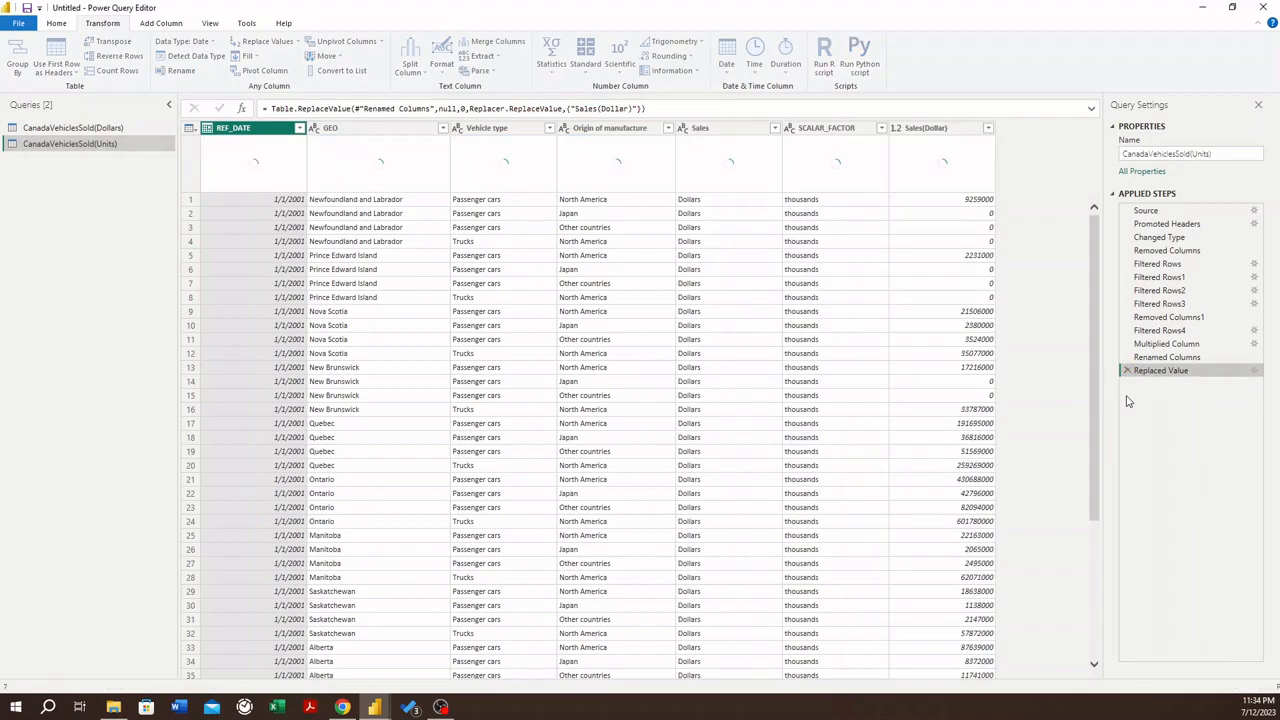
click(1127, 371)
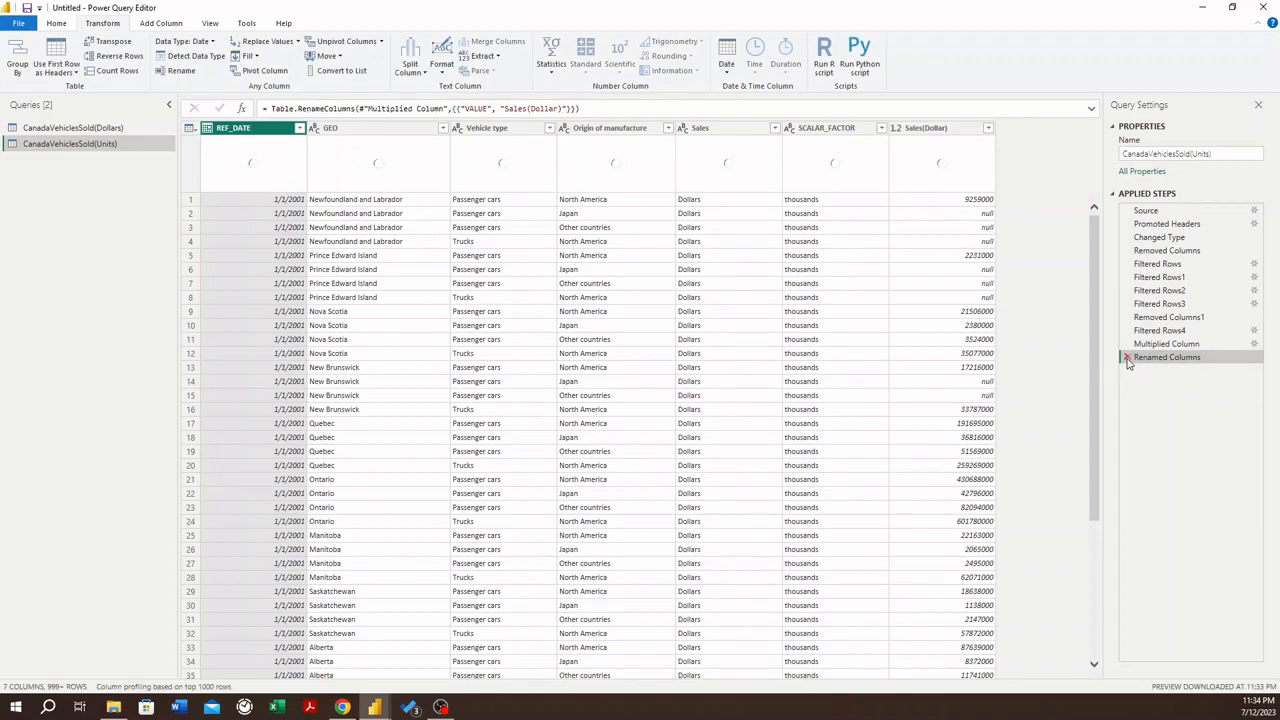
click(1127, 360)
click(1127, 344)
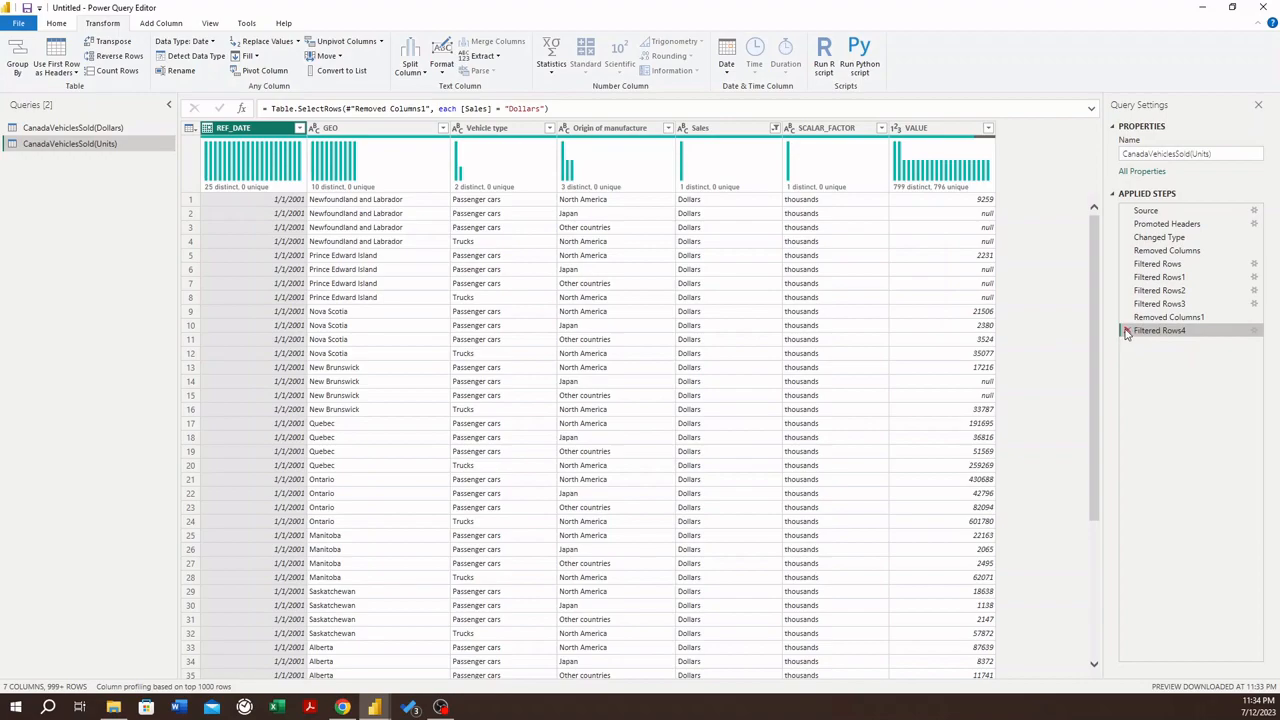
click(1126, 331)
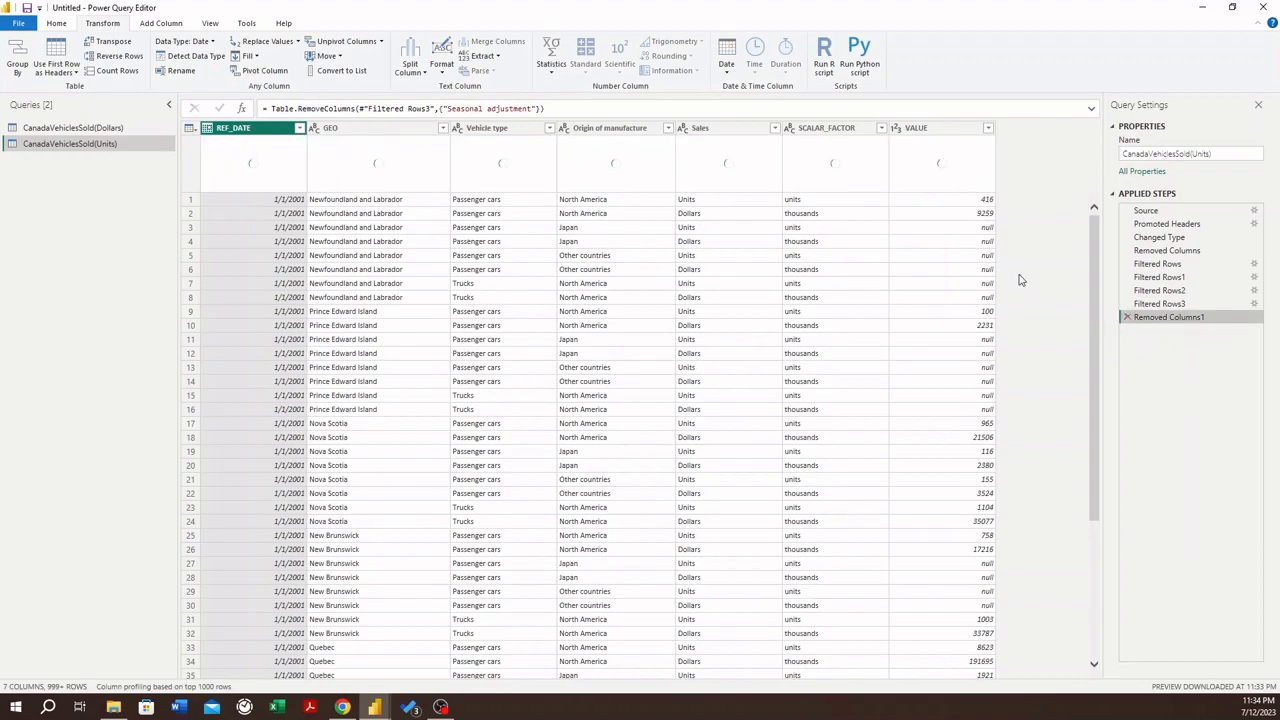
- Filter the Sales column of the CanadaVehiclesSold(Units) query to keep only the Units rows
click(718, 128)
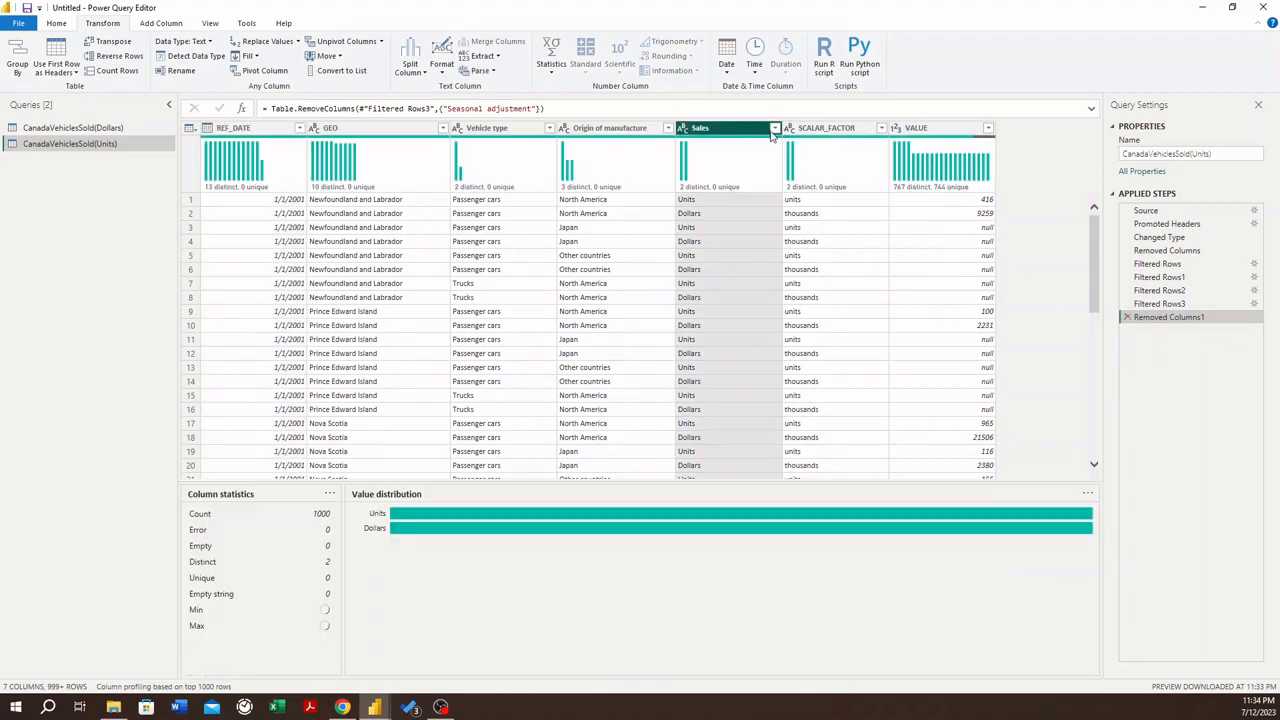
click(775, 128)
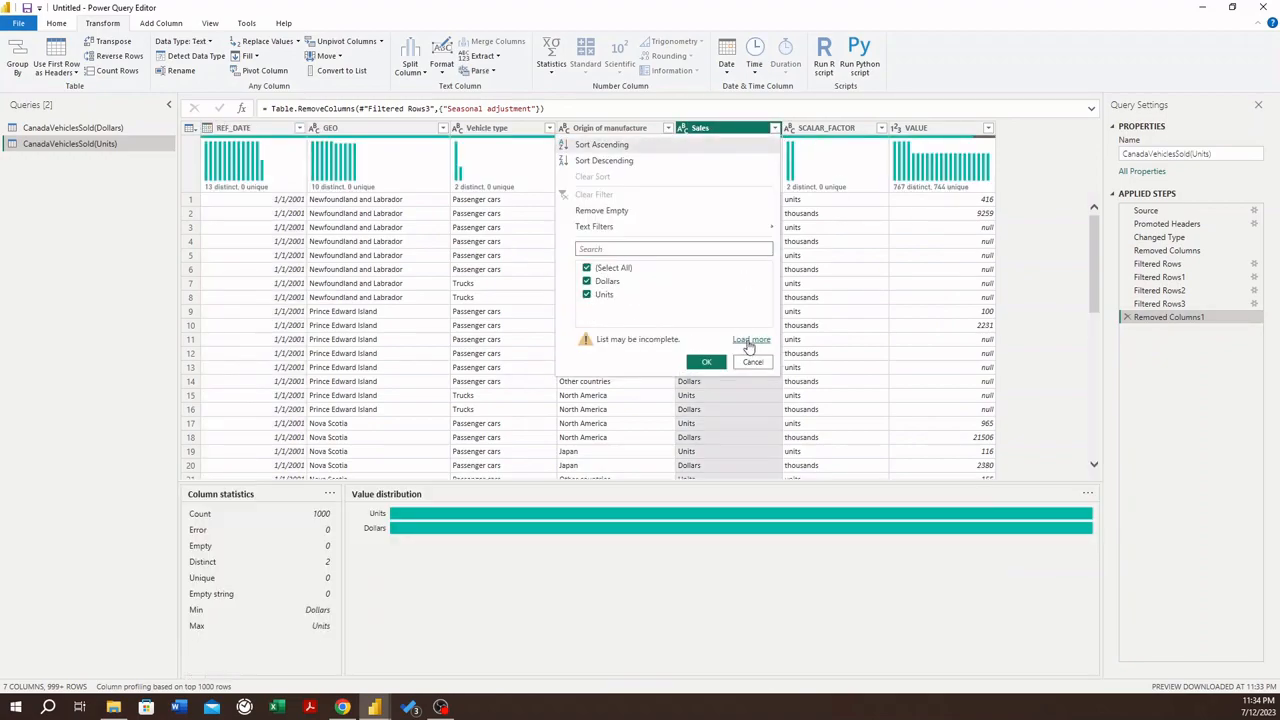
click(614, 269)
click(606, 295)
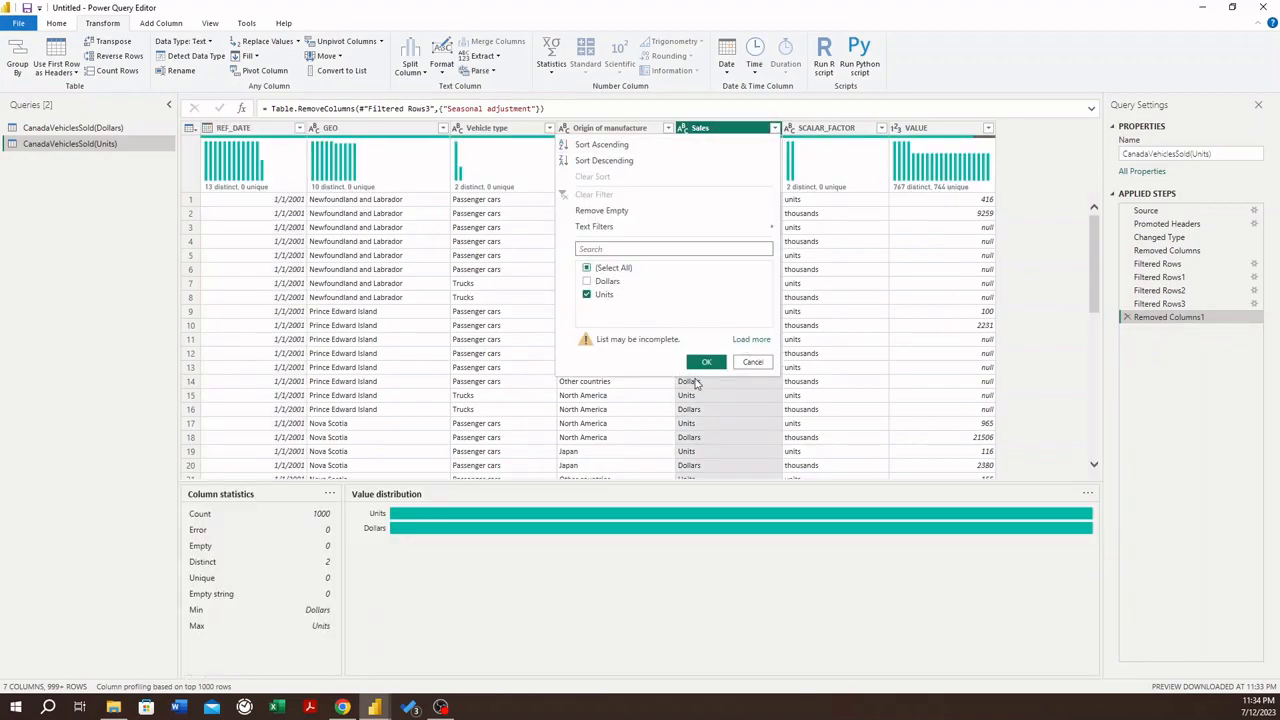
click(706, 363)
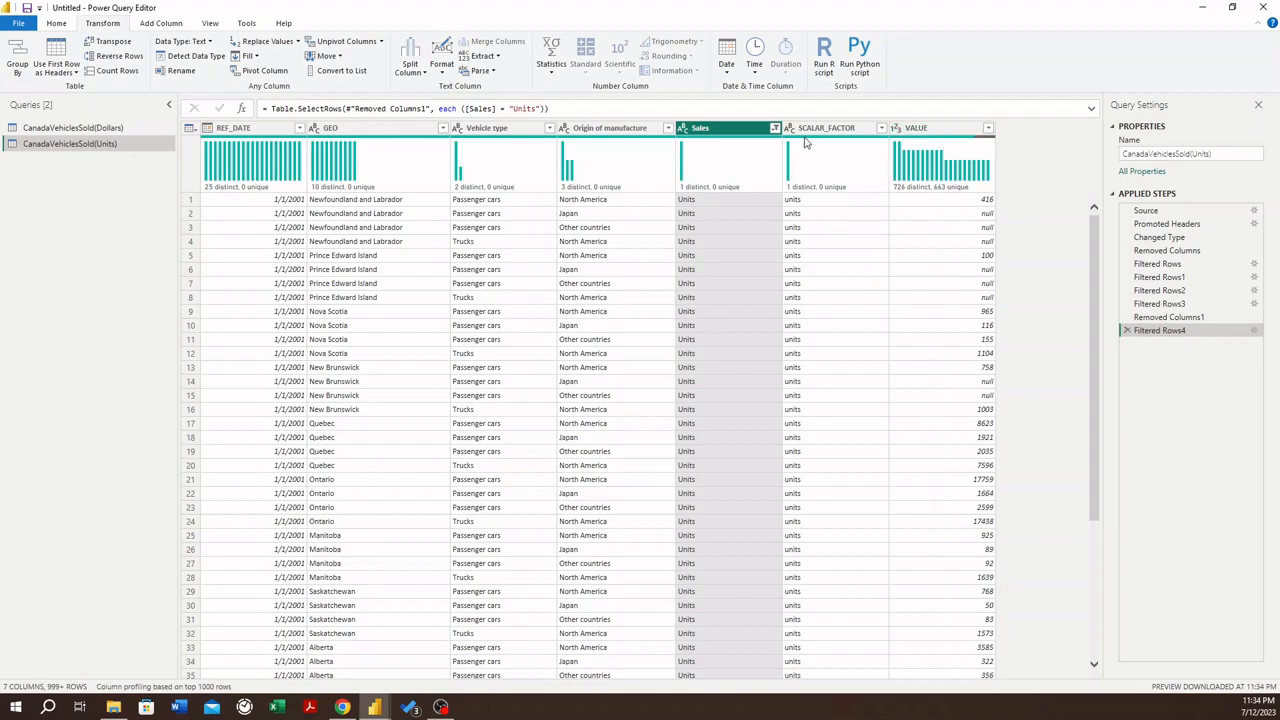
- Remove the Sales and SCALAR_FACTOR columns from the units query
ctrl+click(800, 131)
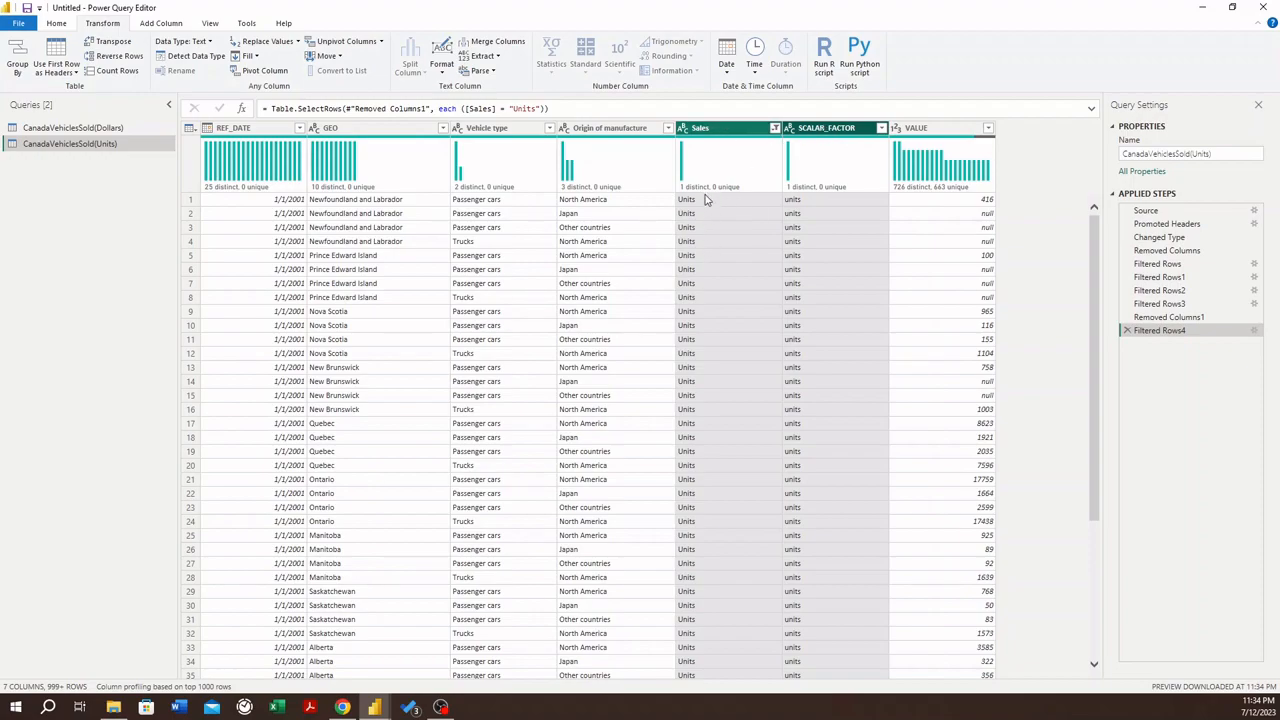
right_click(745, 133)
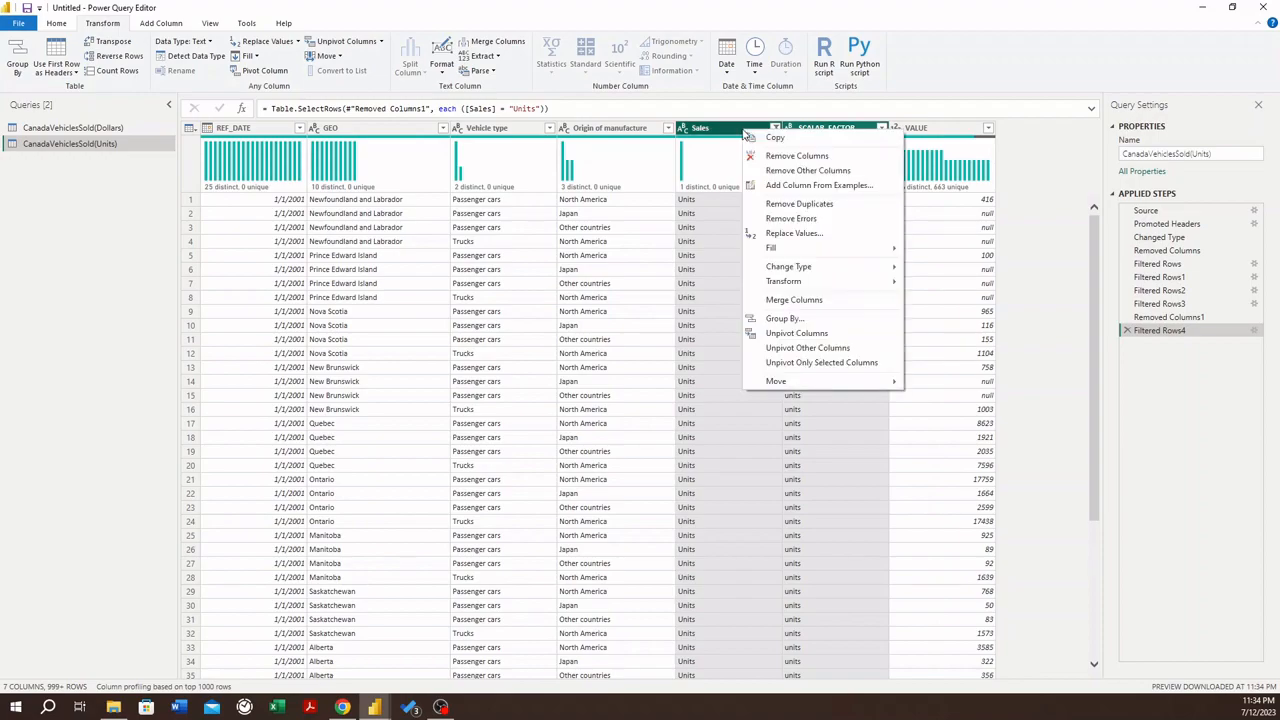
click(830, 158)
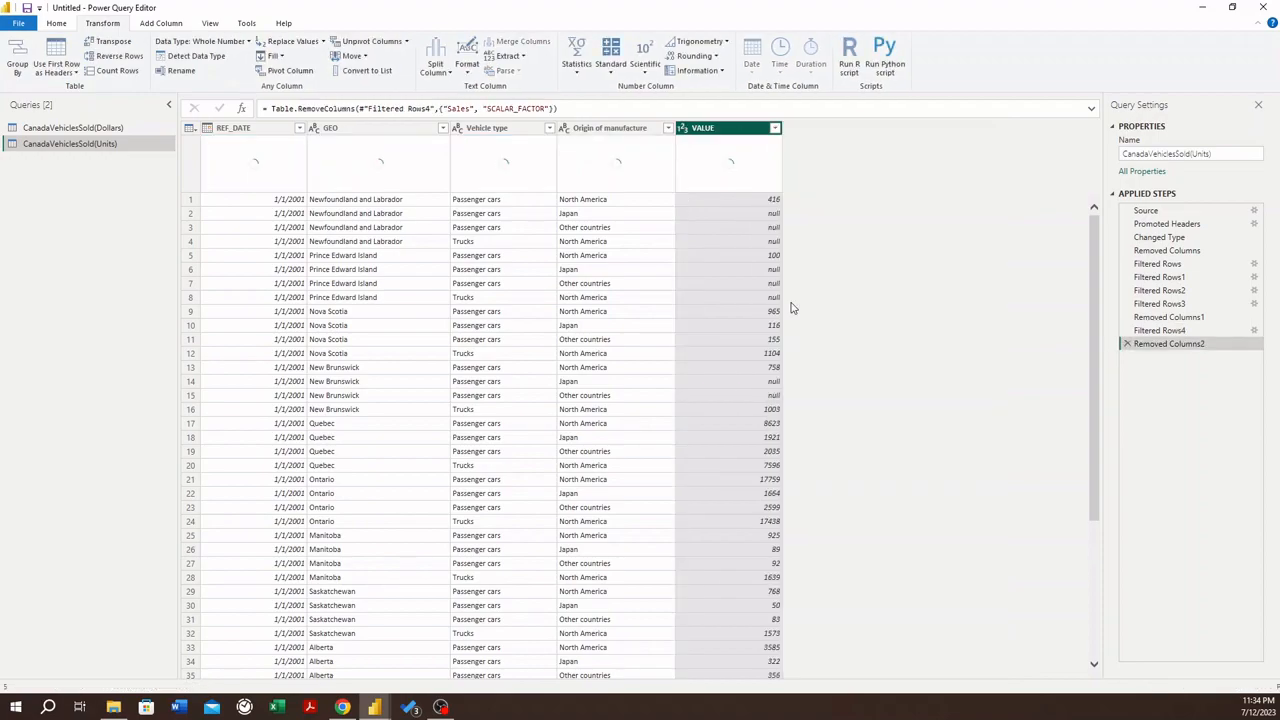
- Rename the VALUE column of the units query to Sales(Units)
double_click(722, 128)
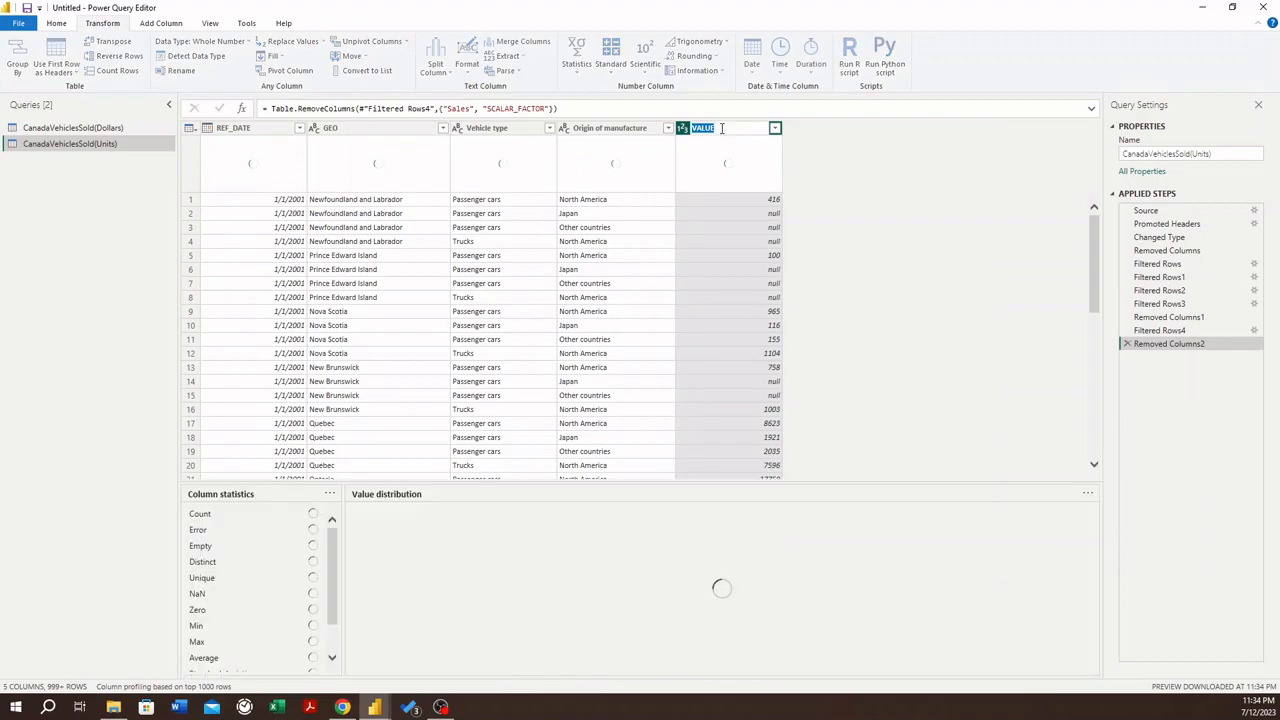
text(Sales(Units))
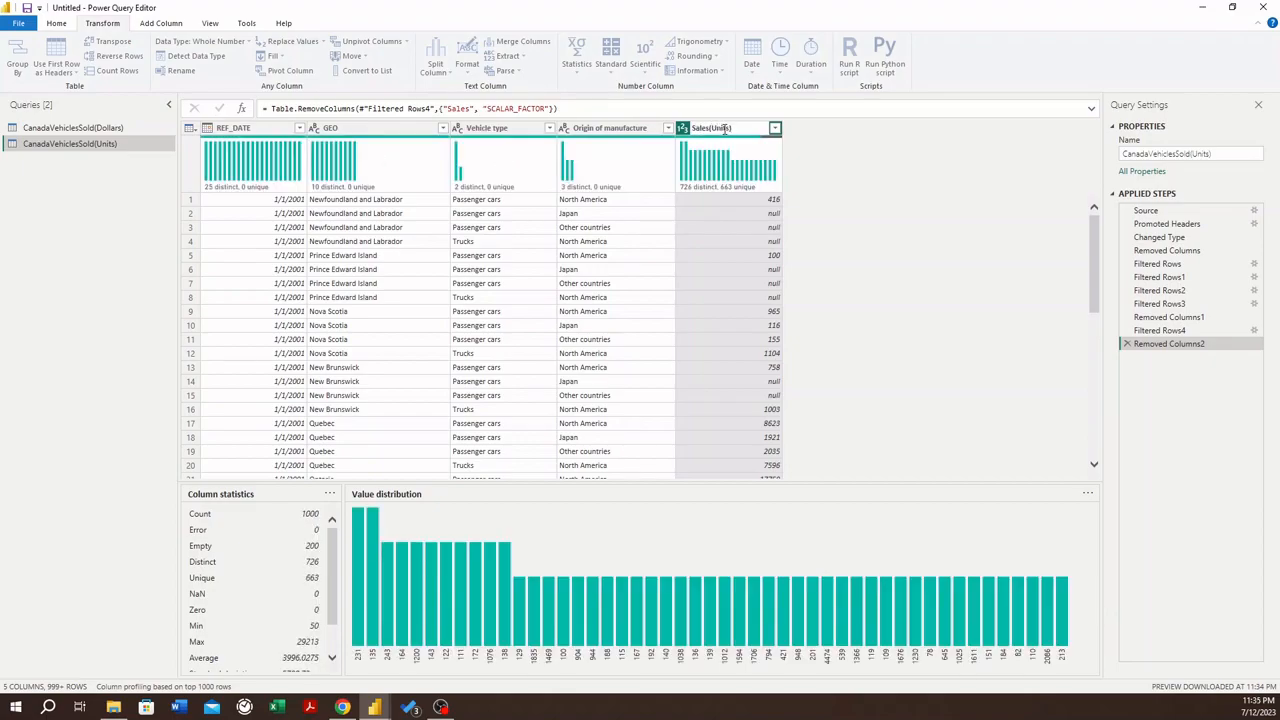
key(Return)
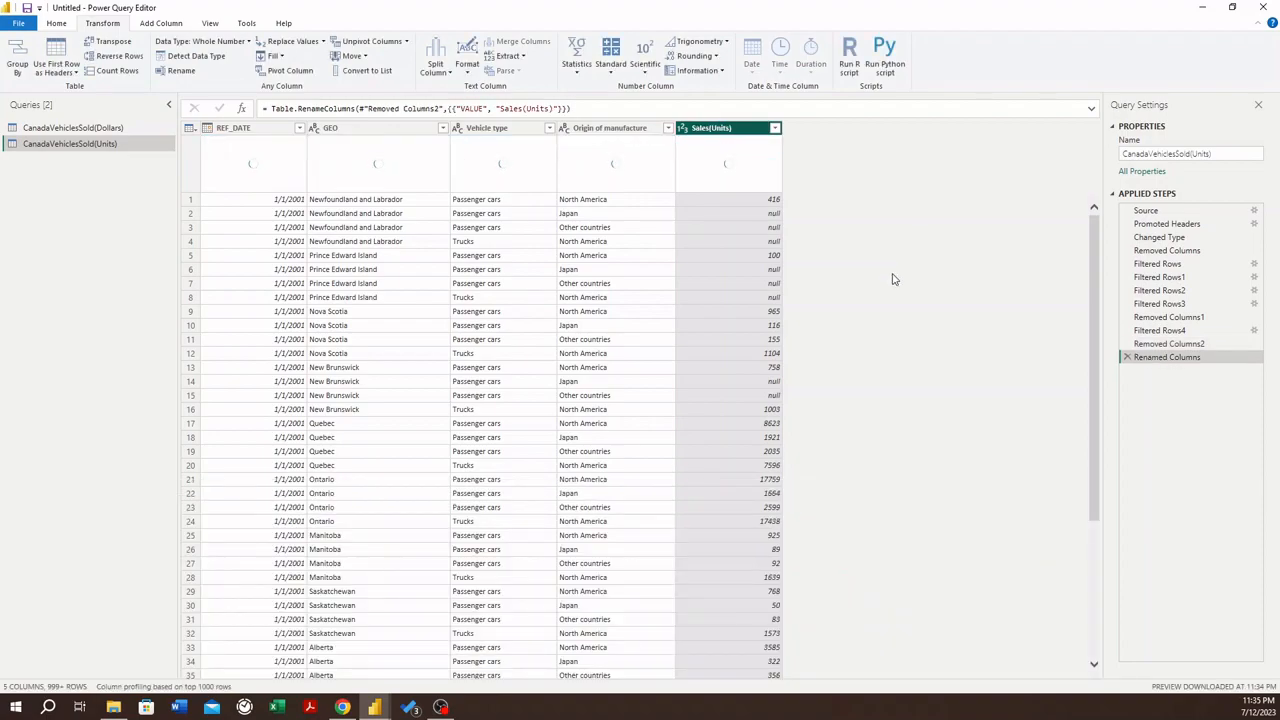
- Replace the null values in the Sales(Units) column with 0
right_click(729, 133)
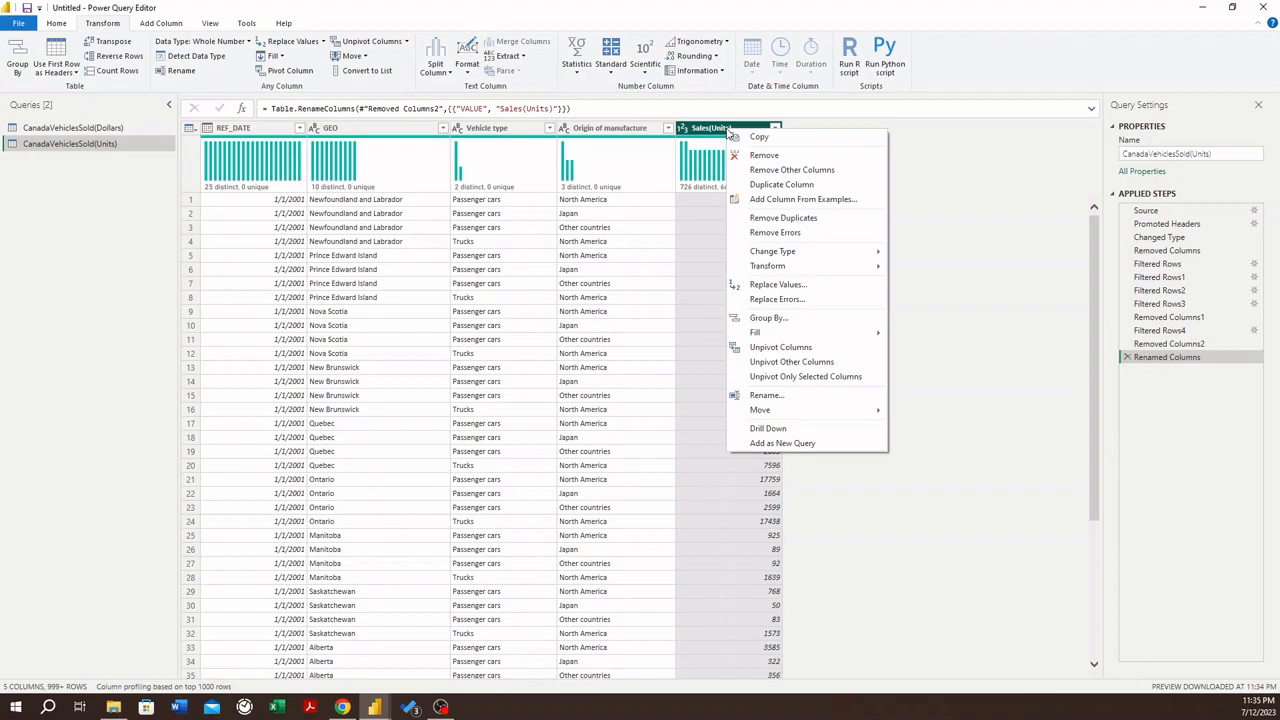
mouse_move(815, 257)
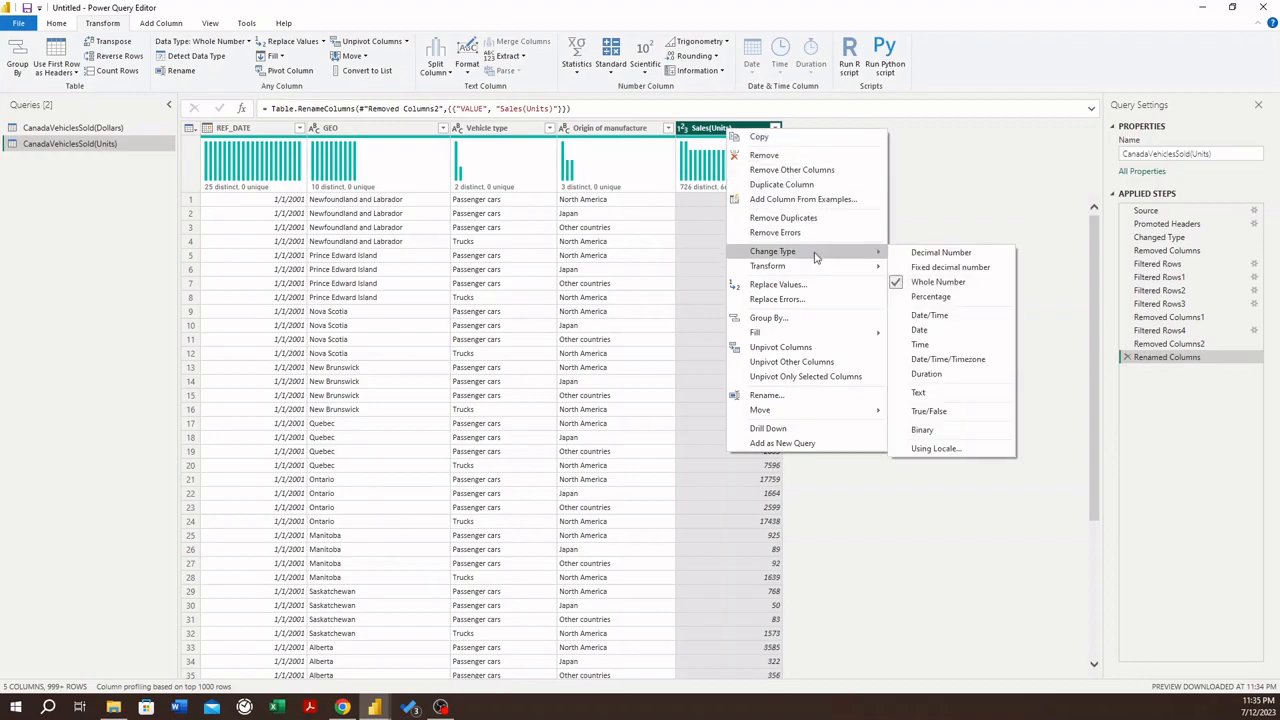
click(865, 314)
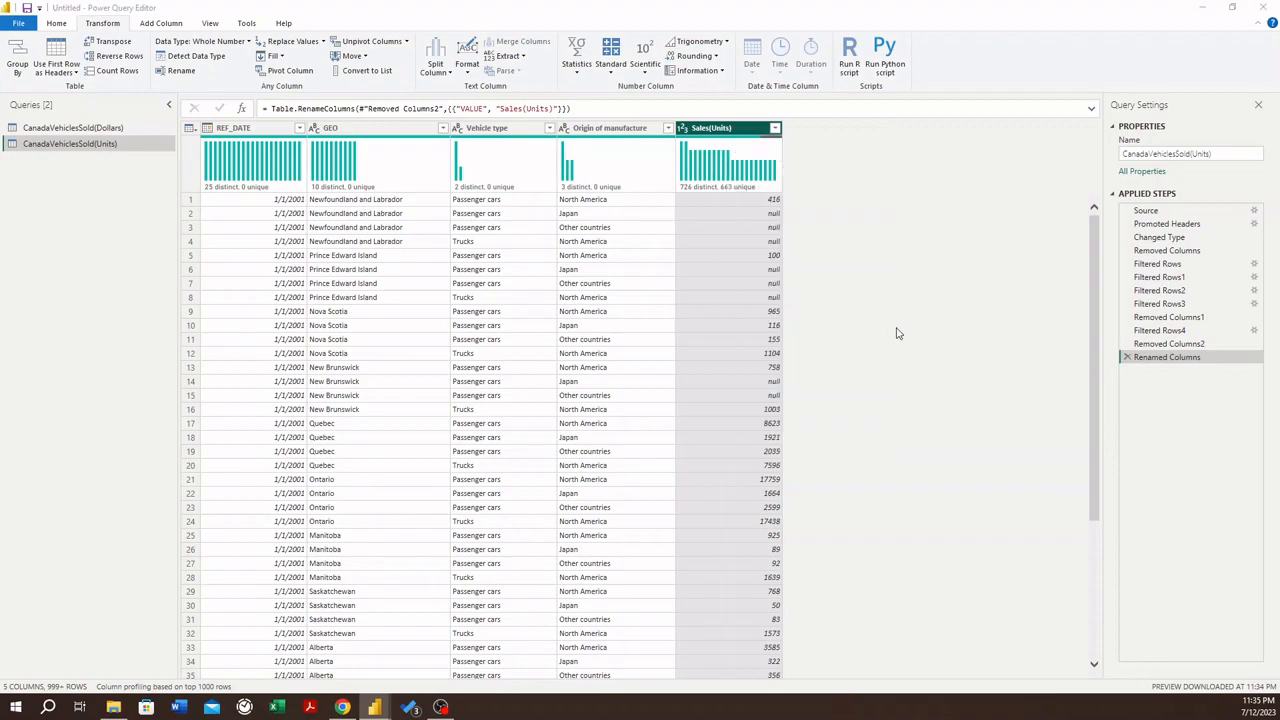
click(496, 341)
text(null)
key(Tab)
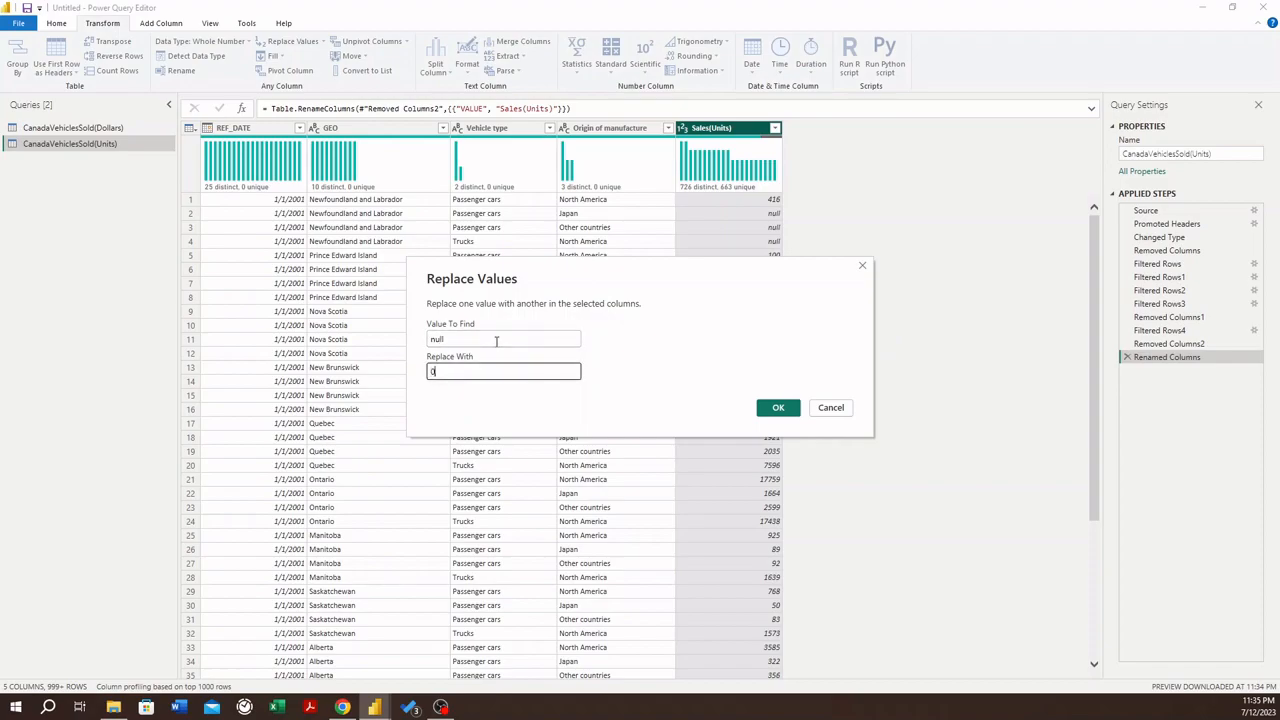
click(778, 409)
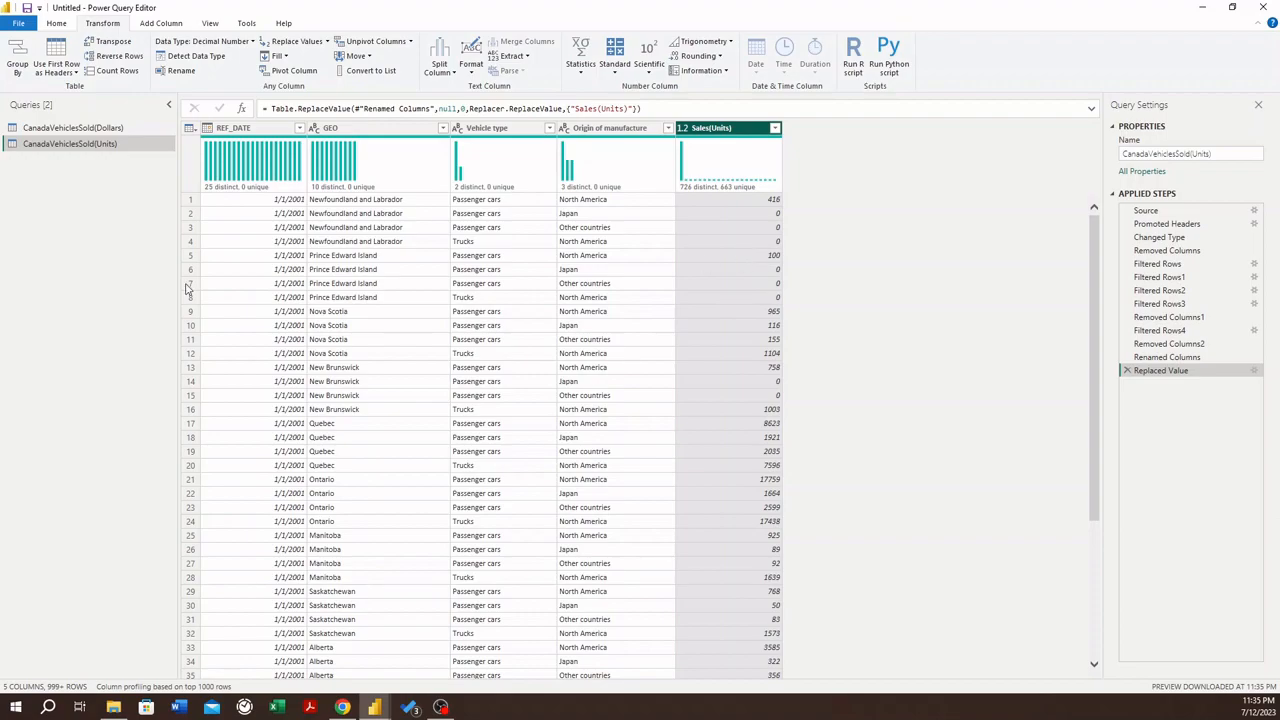
- Compare the columns of the CanadaVehiclesSold(Dollars) and CanadaVehiclesSold(Units) queries
click(87, 134)
click(96, 148)
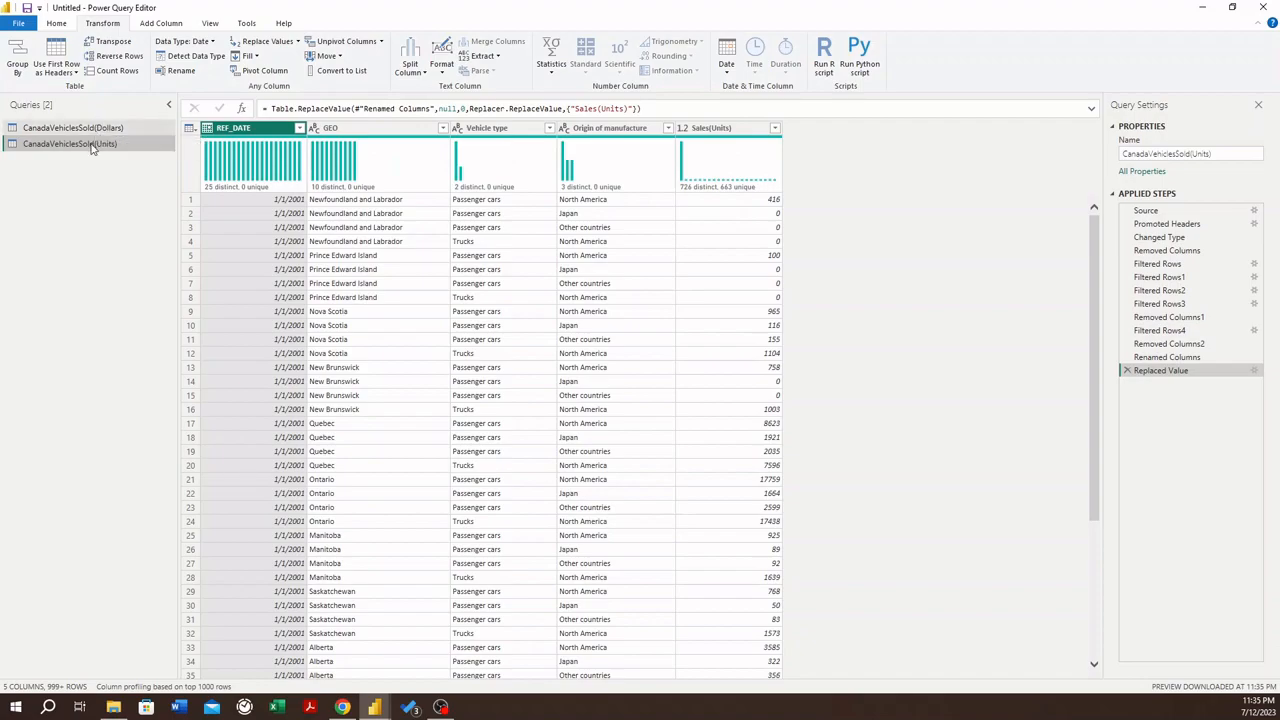
click(97, 133)
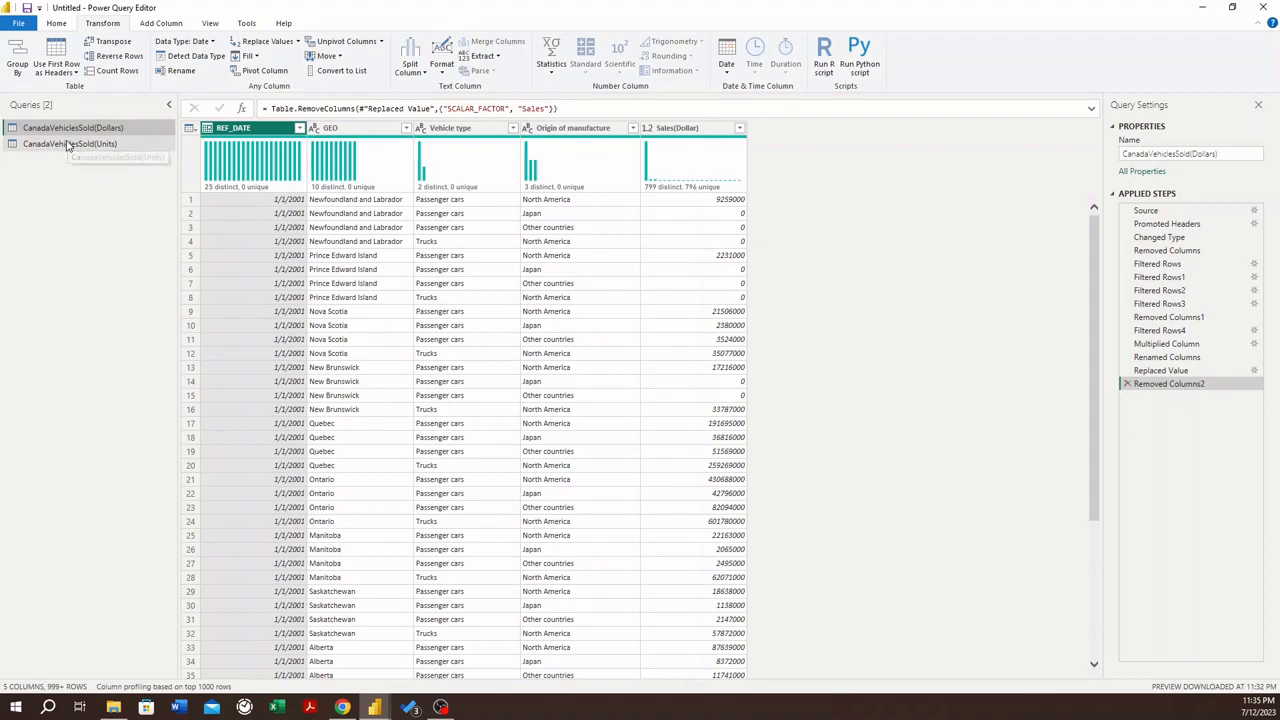
click(68, 145)
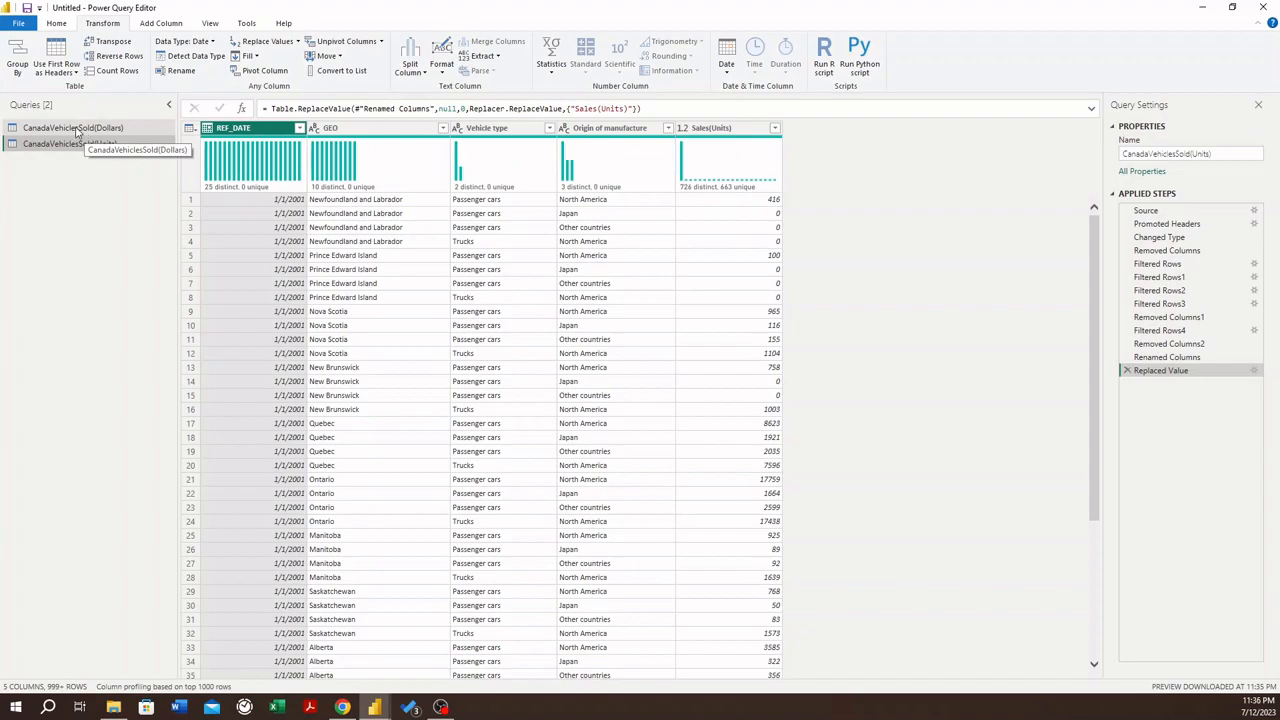
click(76, 130)
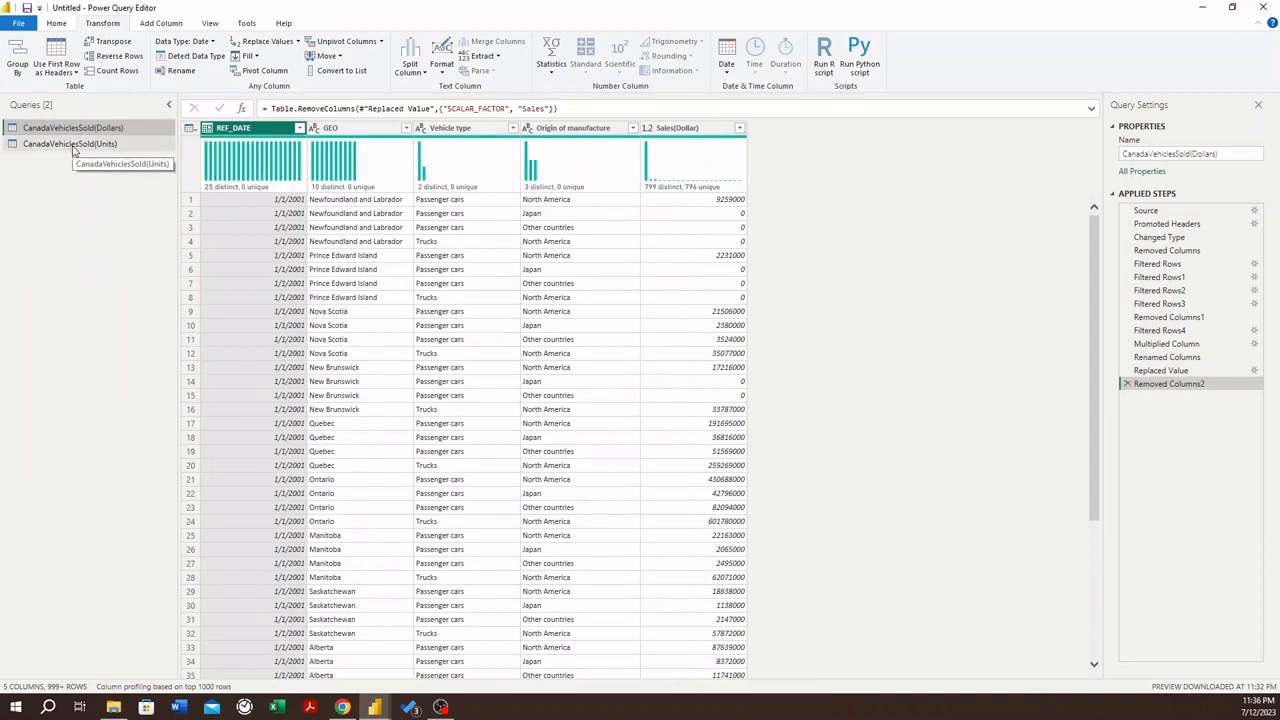
click(73, 146)
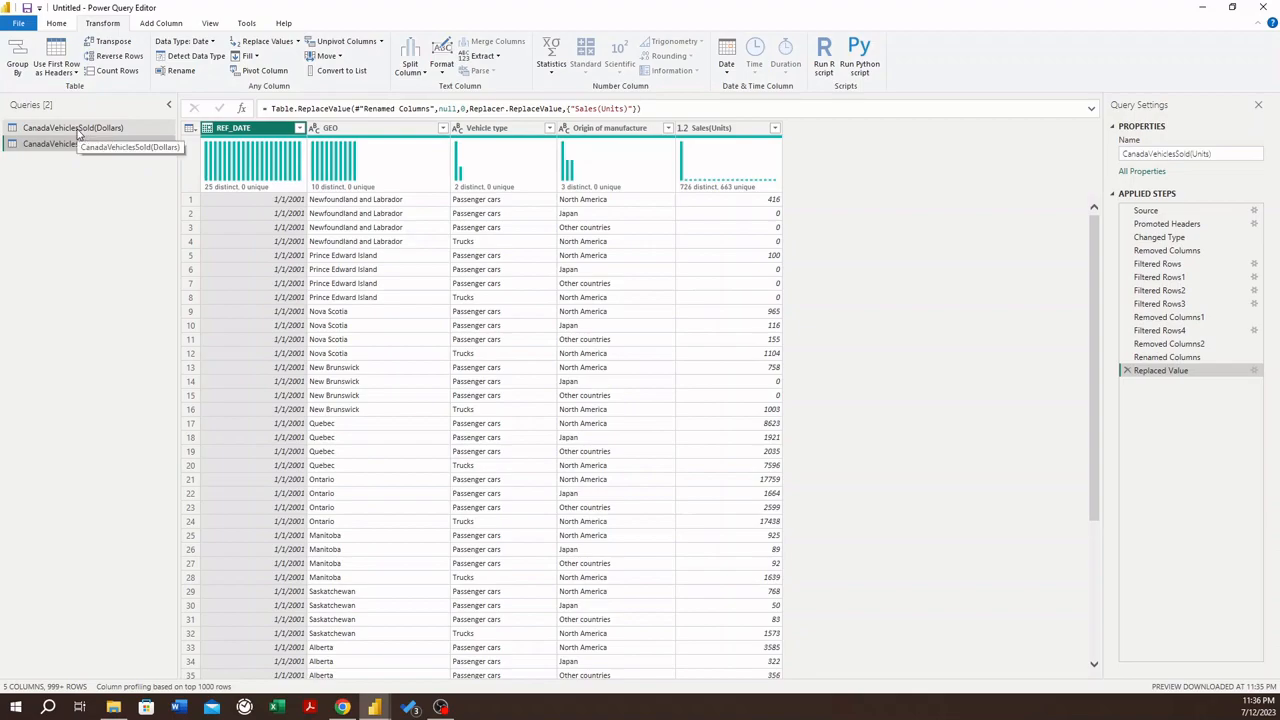
- Start a query merge on CanadaVehiclesSold(Dollars) with CanadaVehiclesSold(Units) as the second table
click(79, 130)
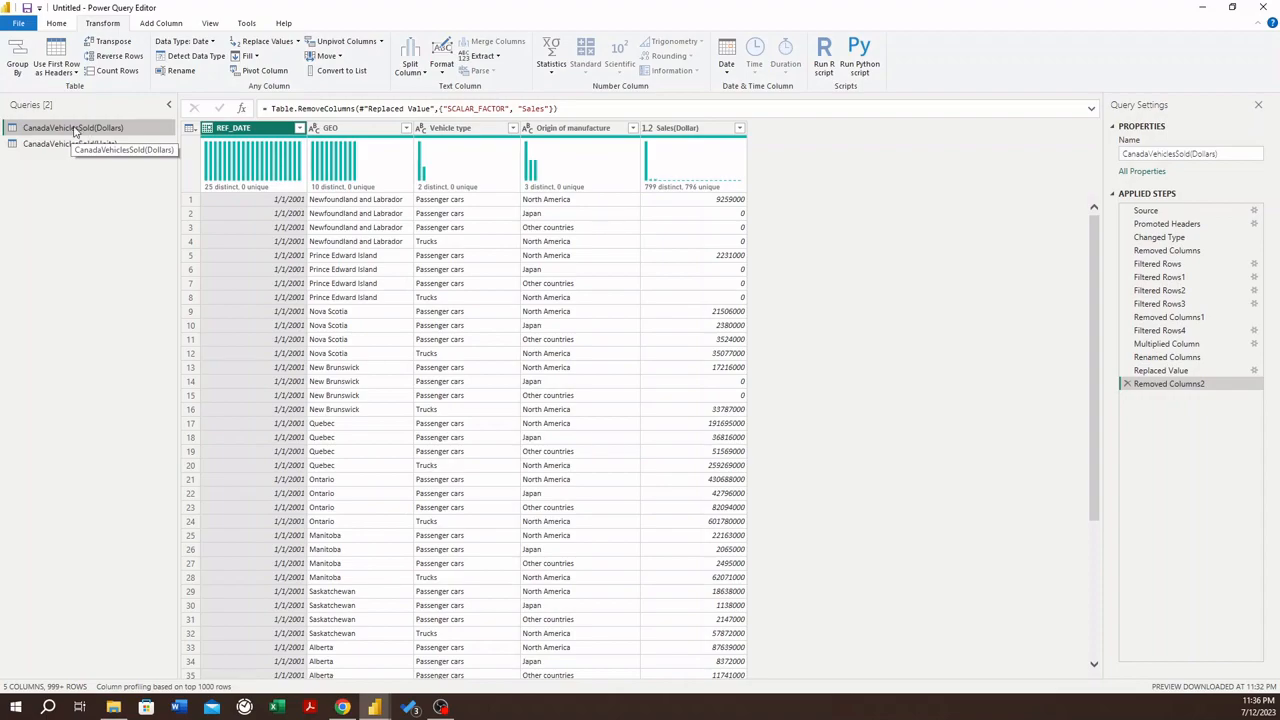
click(56, 26)
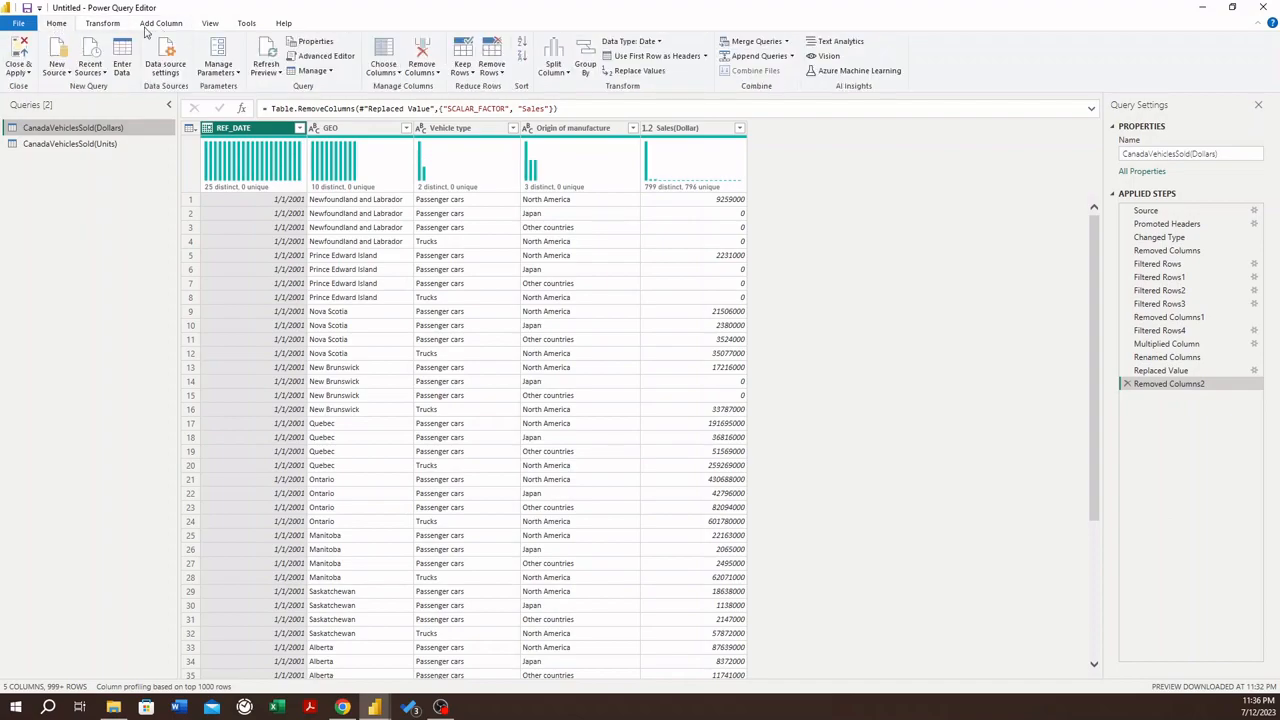
click(754, 44)
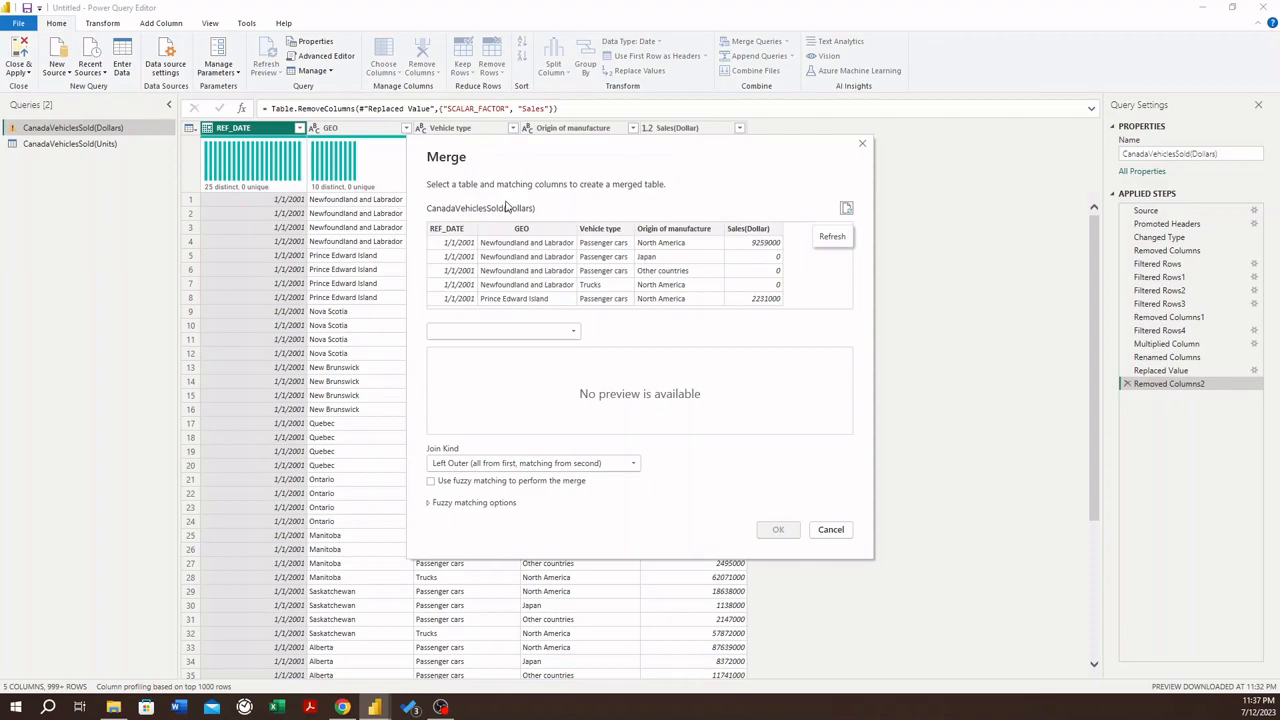
click(565, 338)
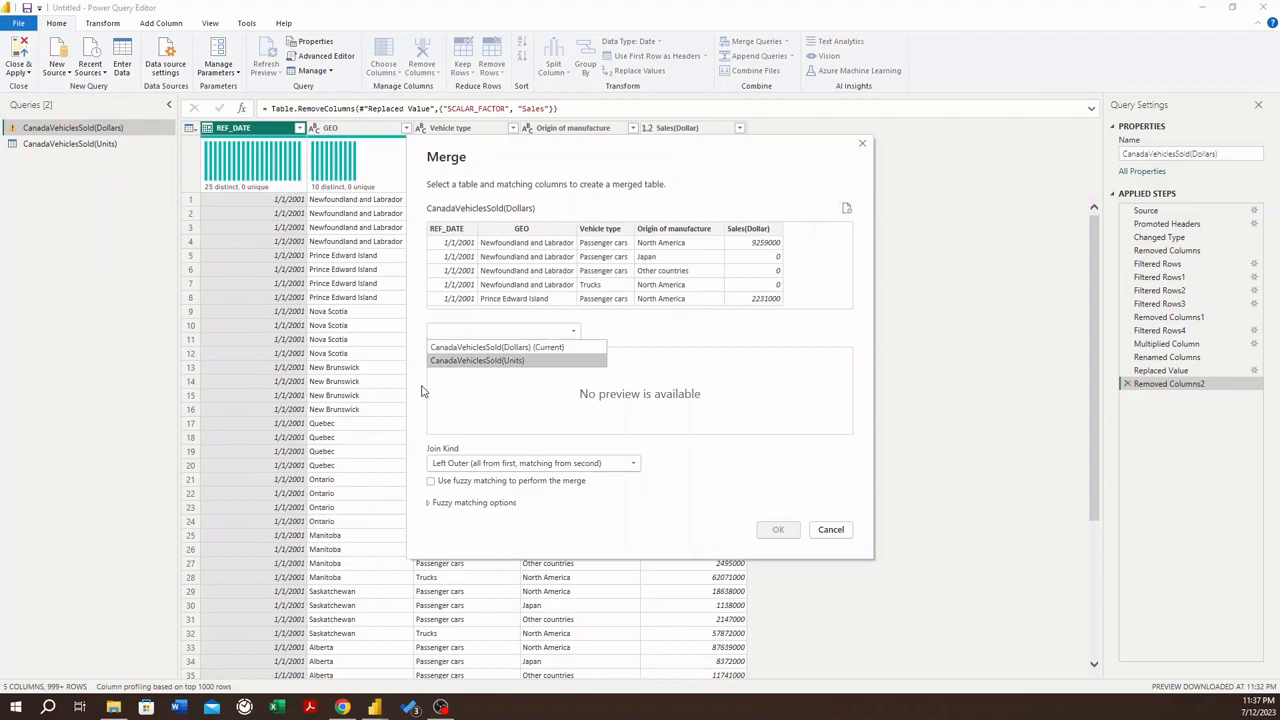
click(484, 362)
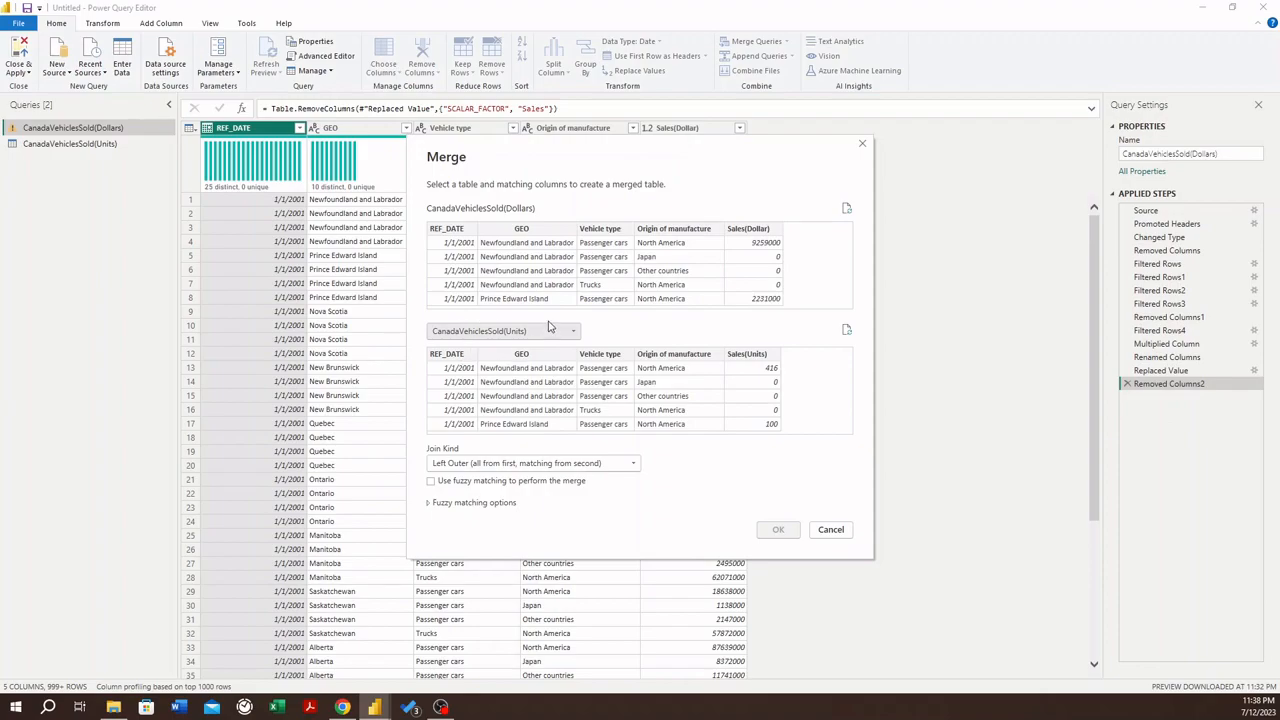
- Match REF_DATE, GEO, Vehicle type and Origin of manufacture in both tables, in that order, and complete the Left Outer merge
click(457, 232)
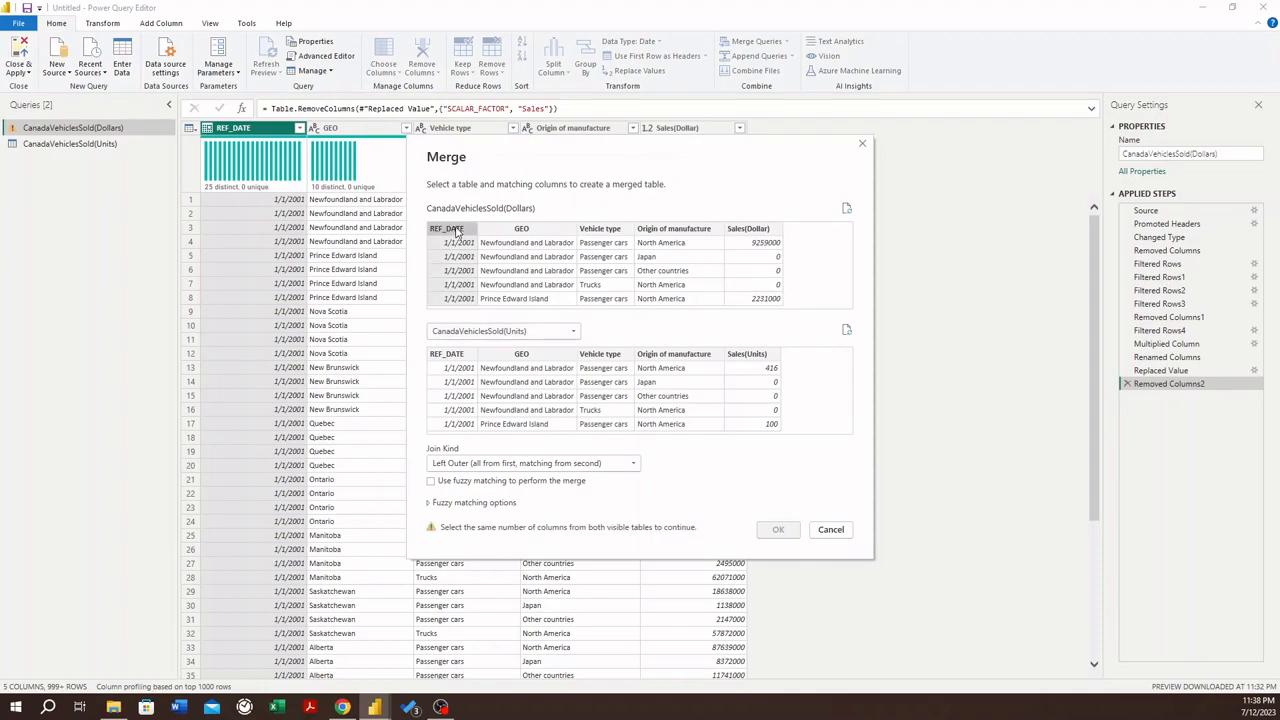
click(457, 358)
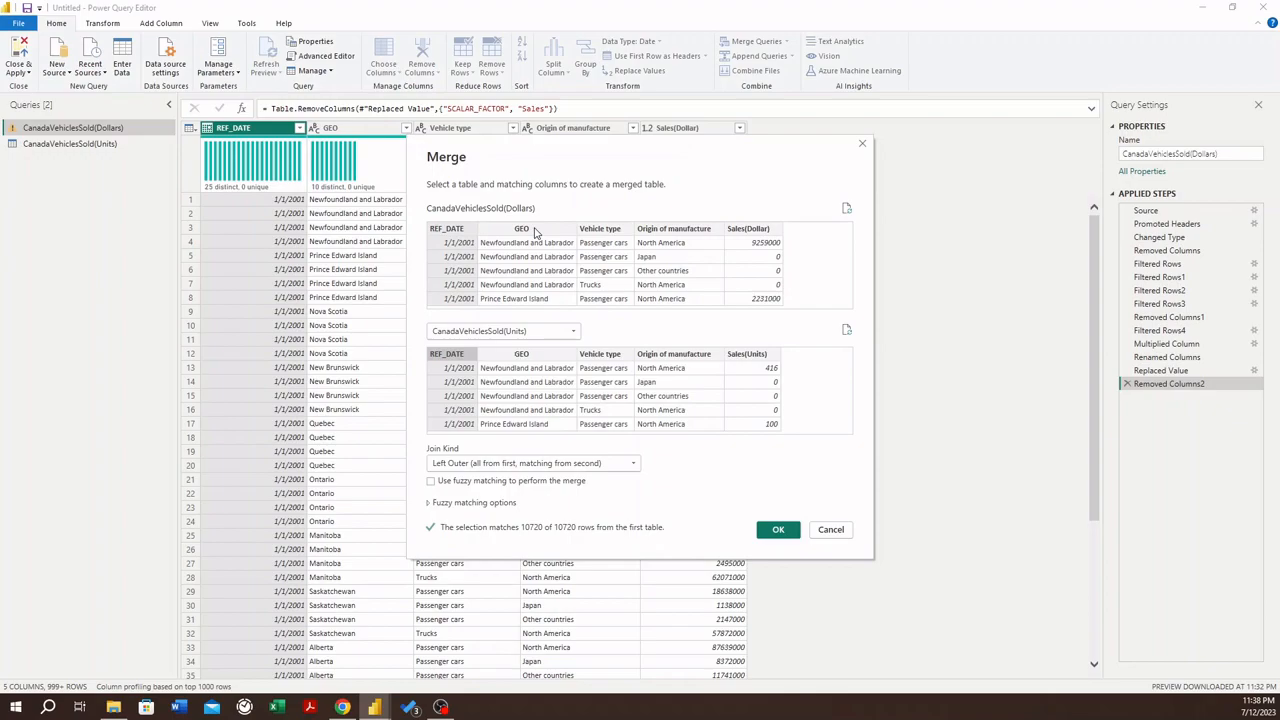
ctrl+click(535, 232)
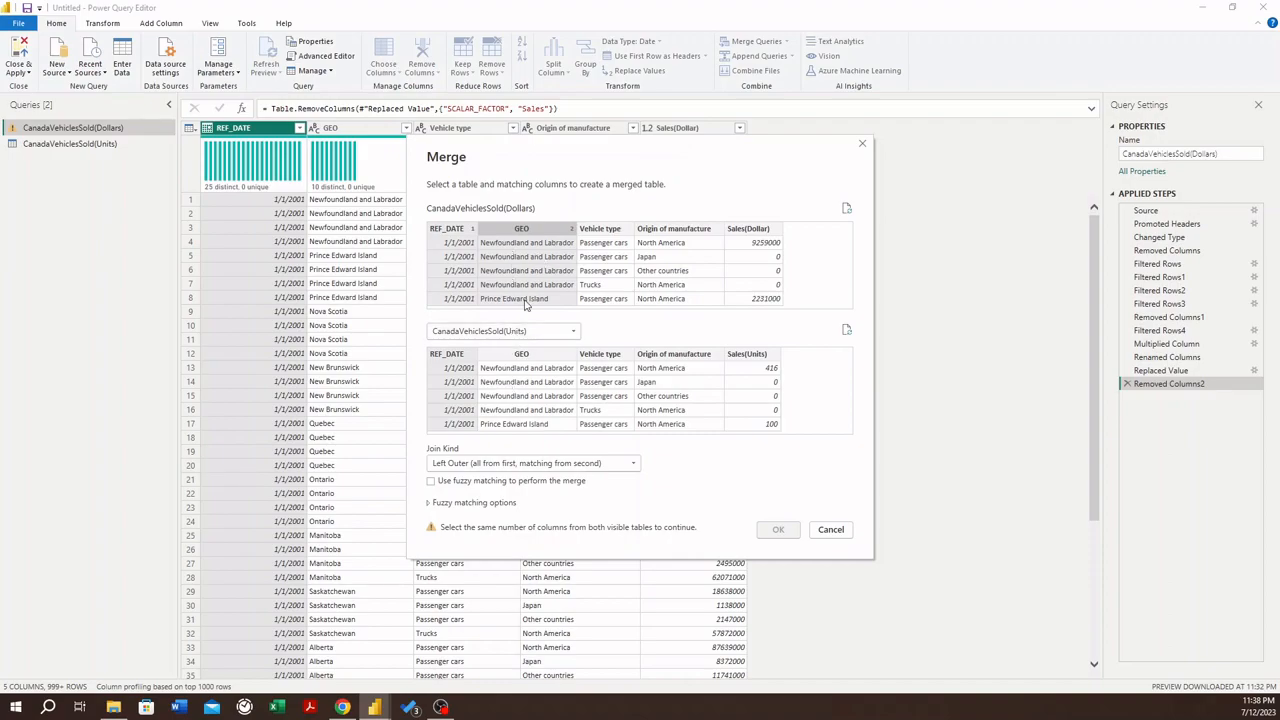
ctrl+click(571, 234)
ctrl+click(527, 357)
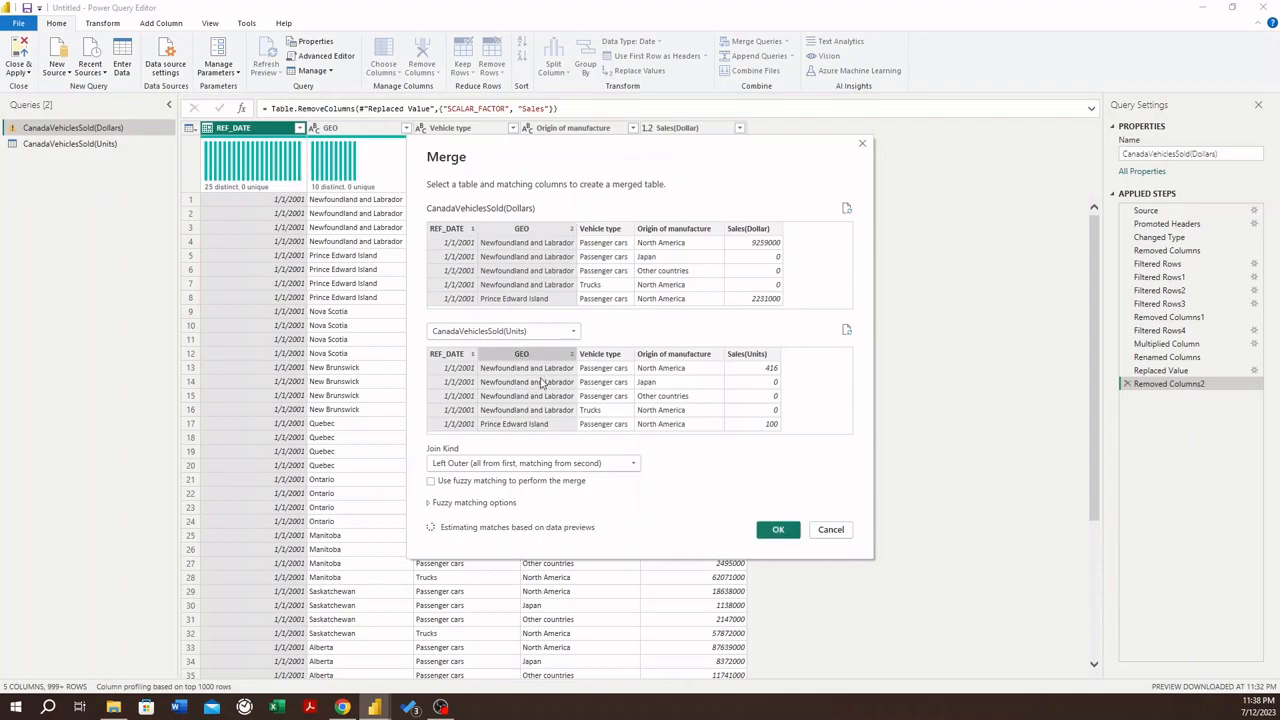
ctrl+click(614, 232)
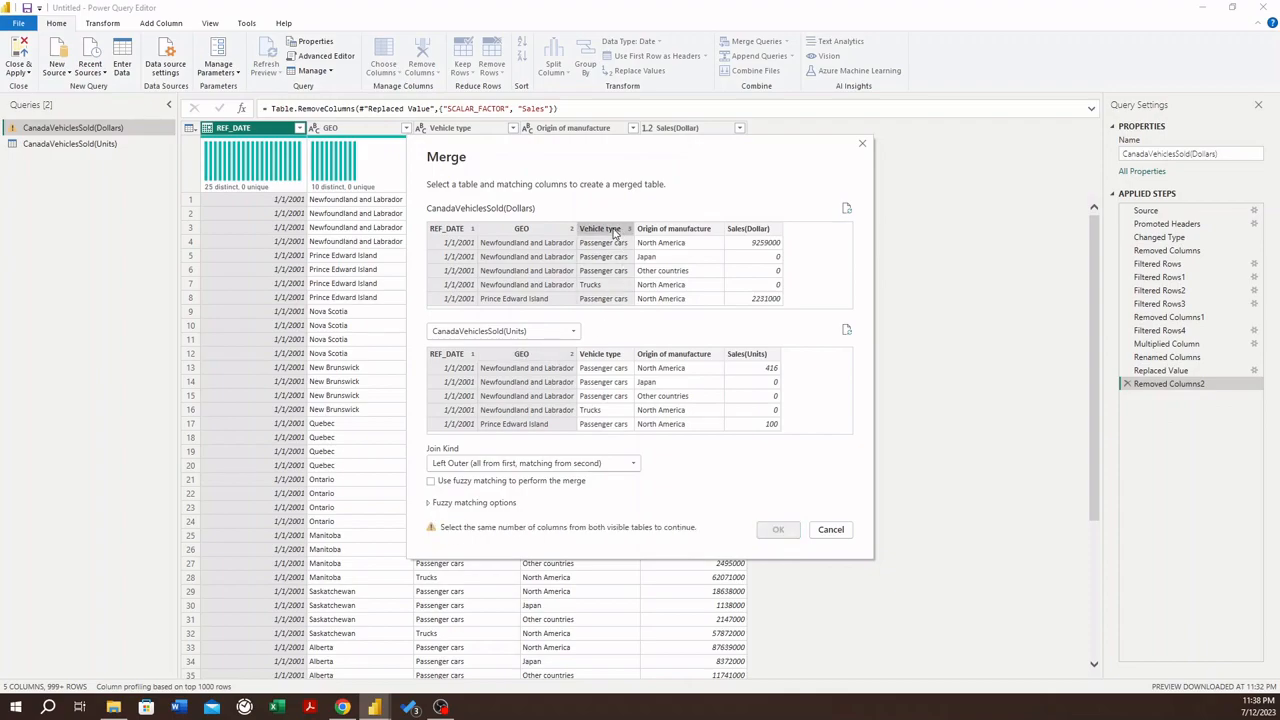
ctrl+click(606, 357)
ctrl+click(694, 229)
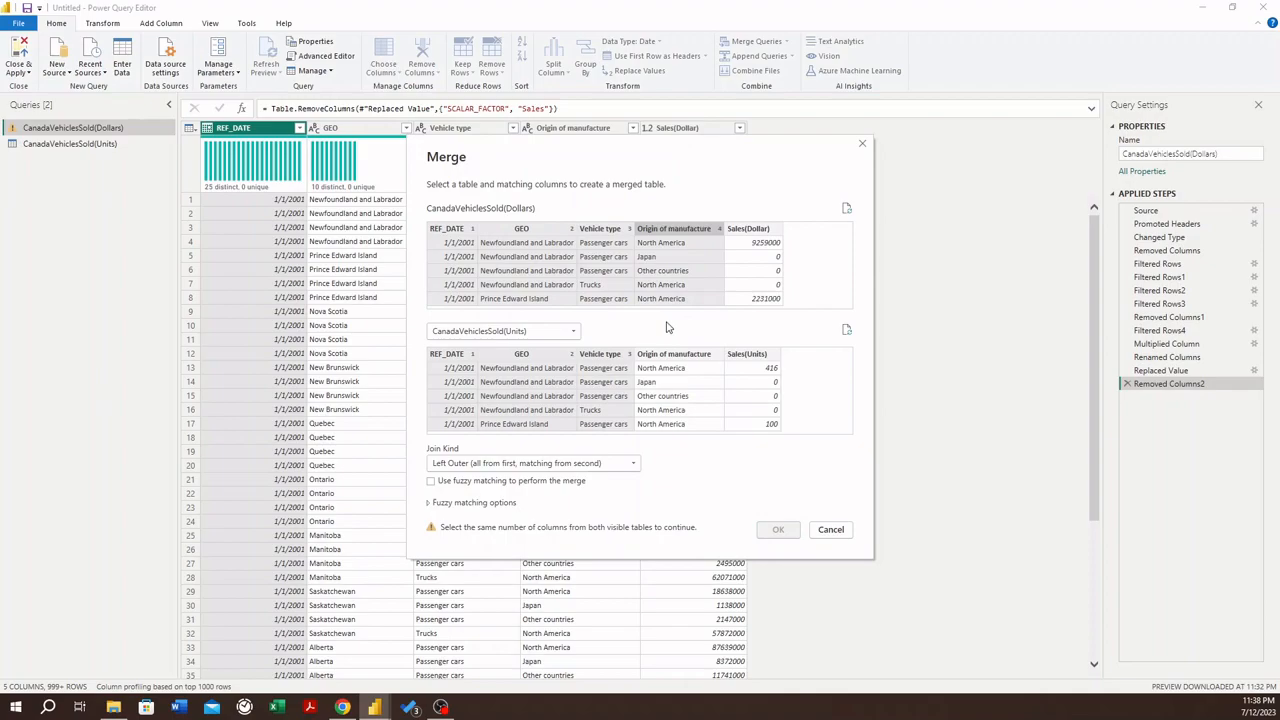
ctrl+click(677, 362)
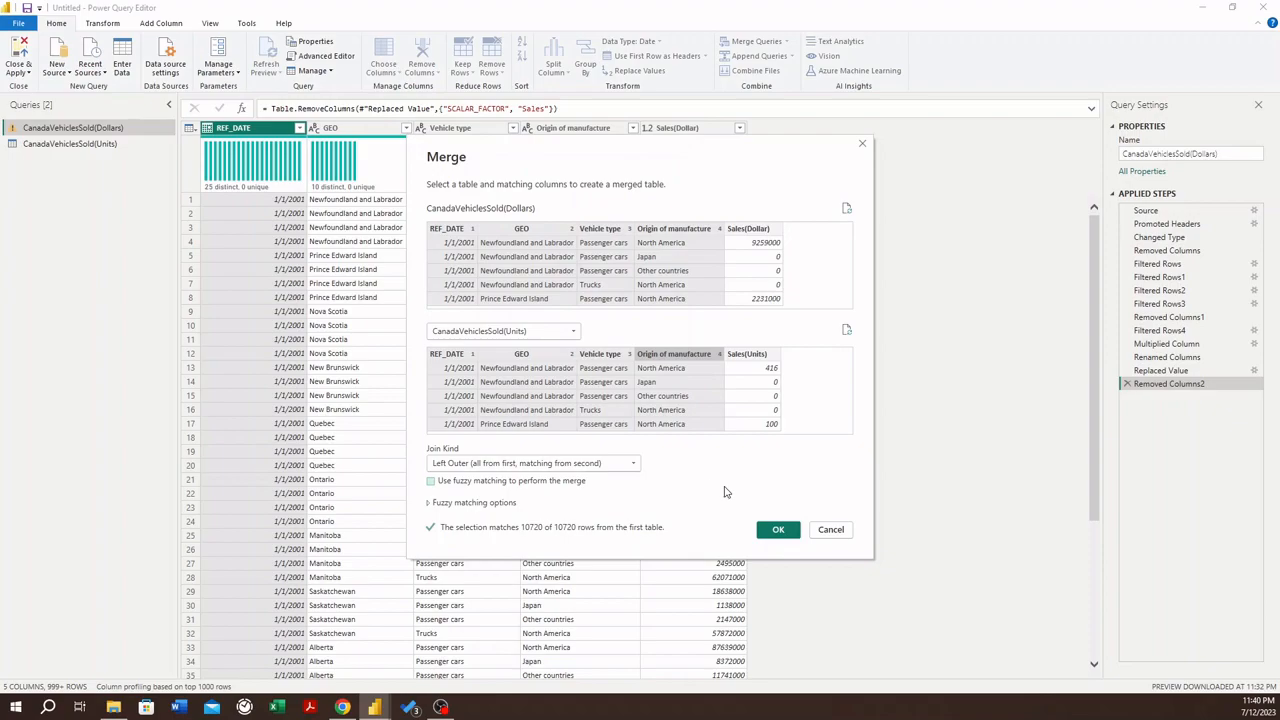
click(779, 530)
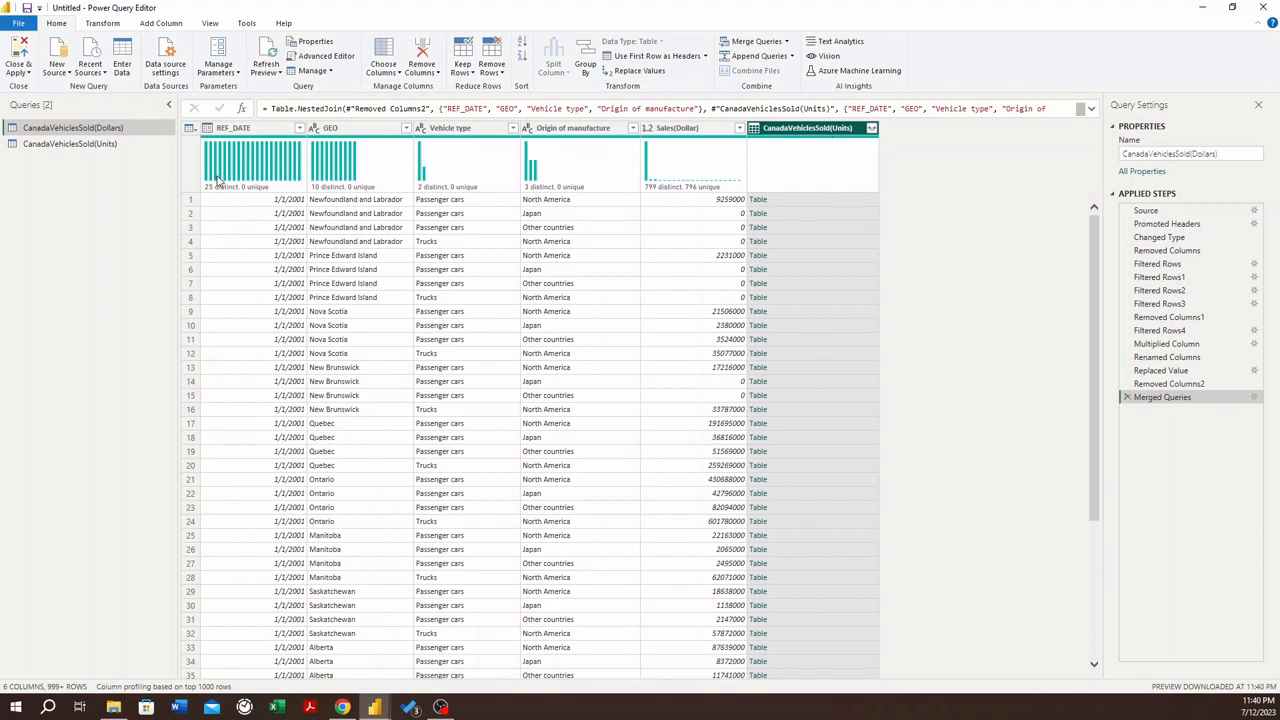
- Check the Sales(Units) column in the units query, and return to the merged CanadaVehiclesSold(Dollars) query
click(83, 146)
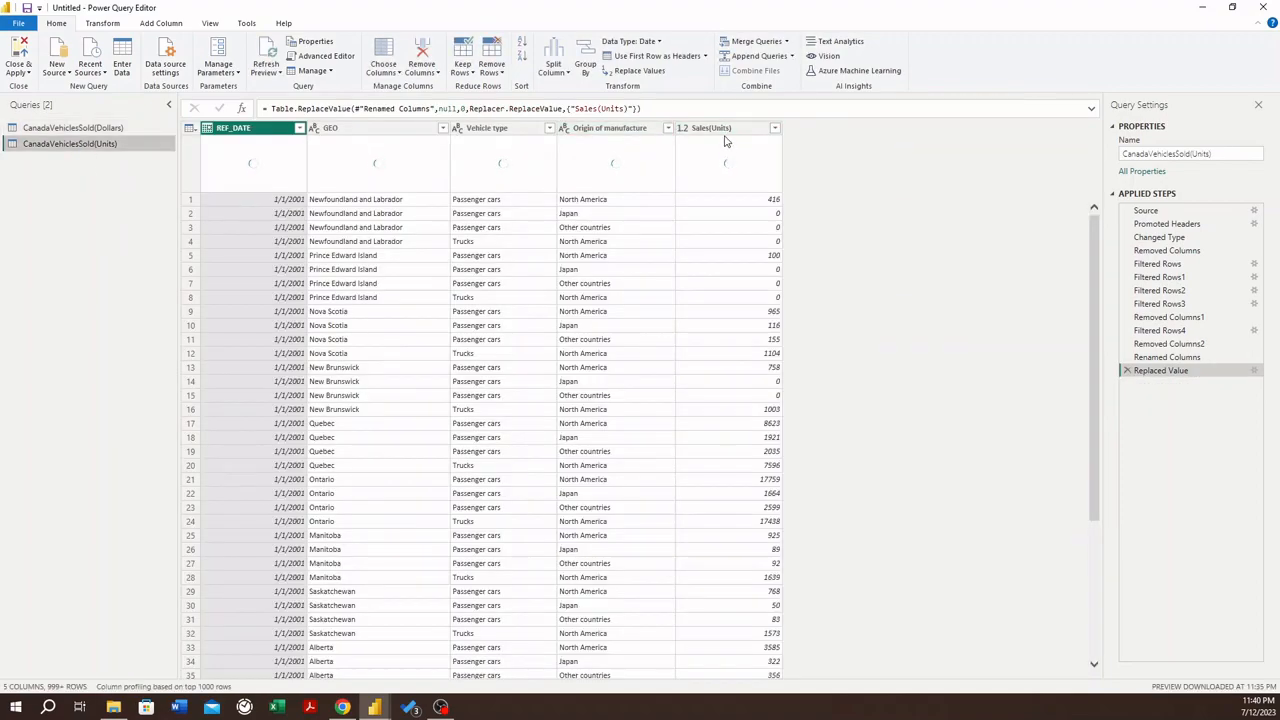
click(70, 129)
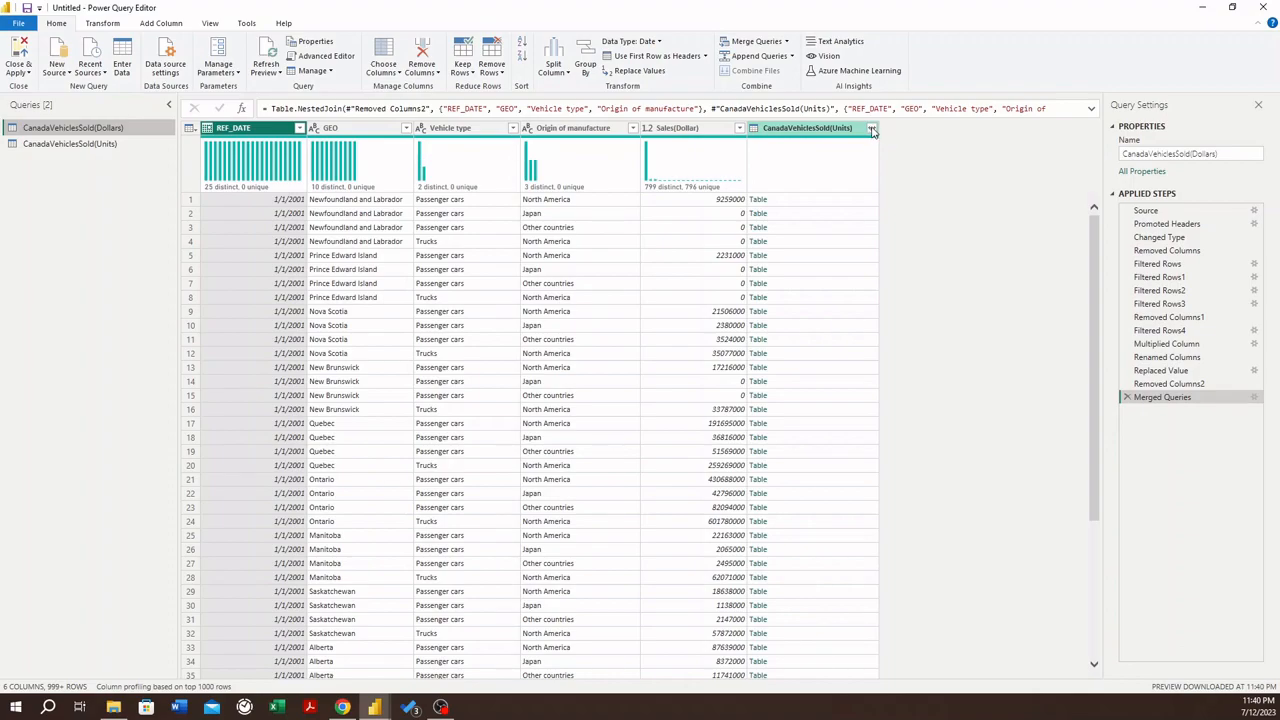
- Expand the merged CanadaVehiclesSold(Units) column to only Sales(Units), without the original column name as prefix
click(872, 131)
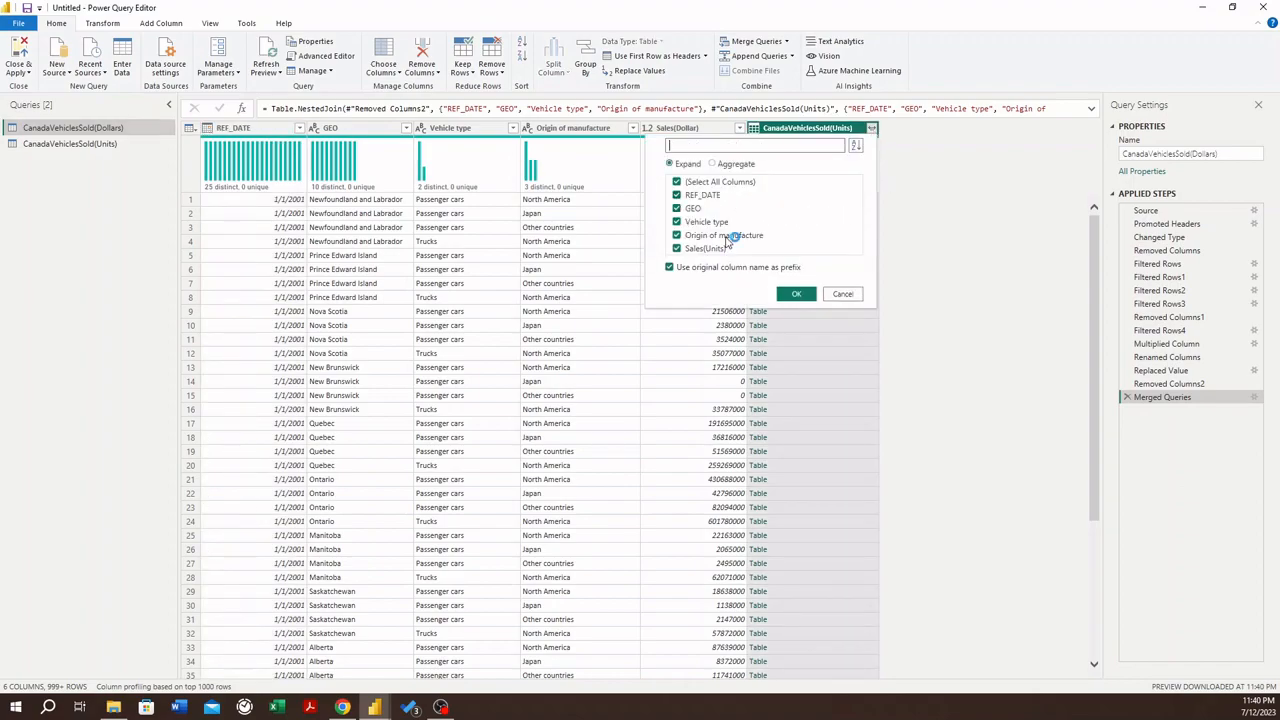
click(677, 183)
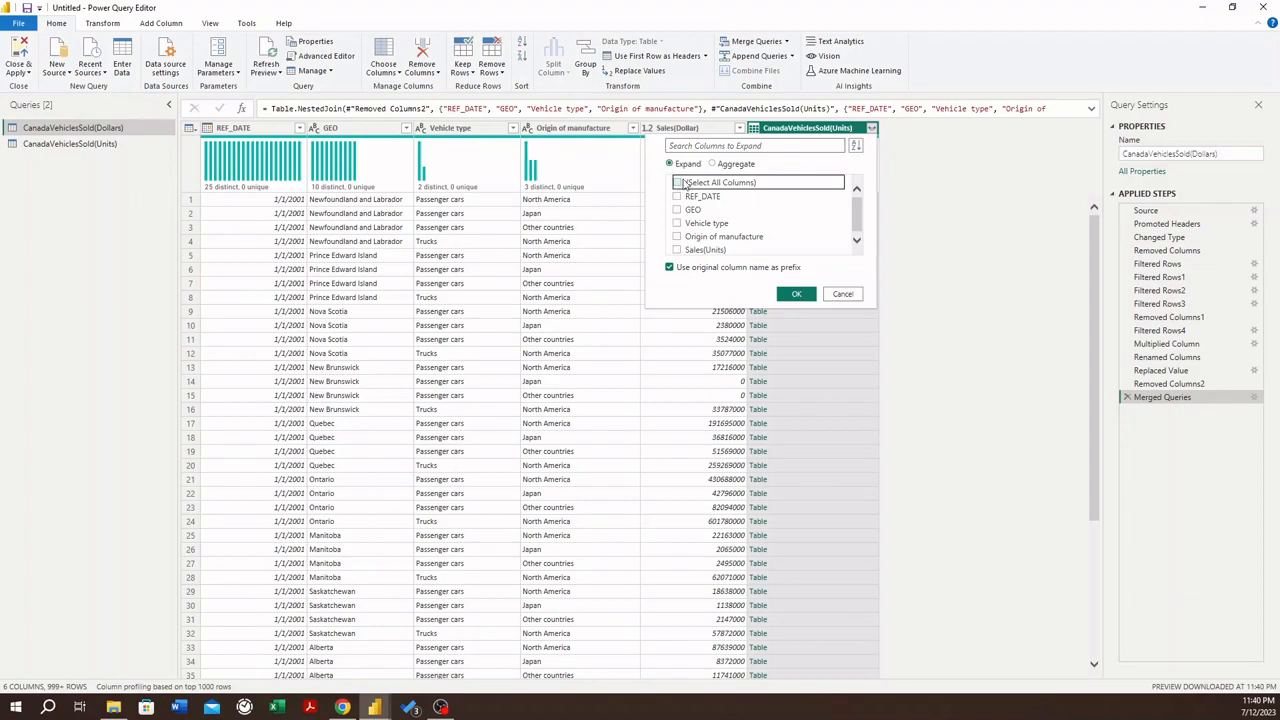
click(670, 268)
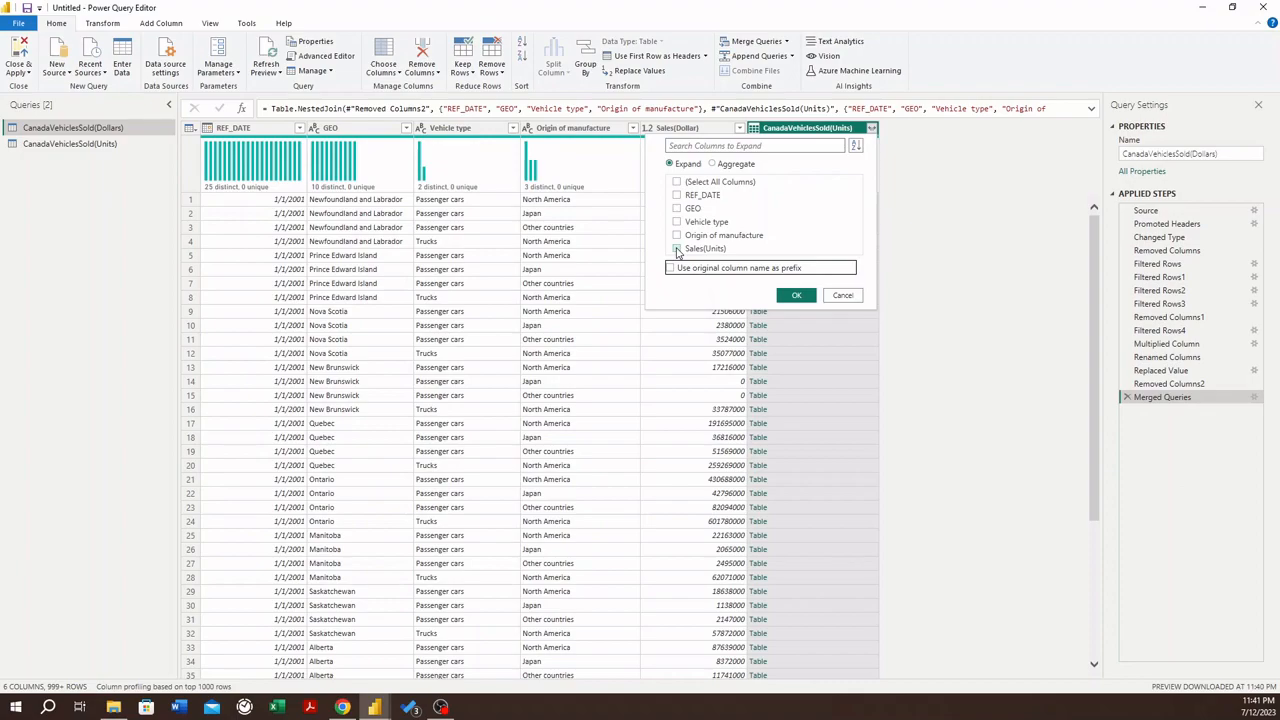
click(677, 250)
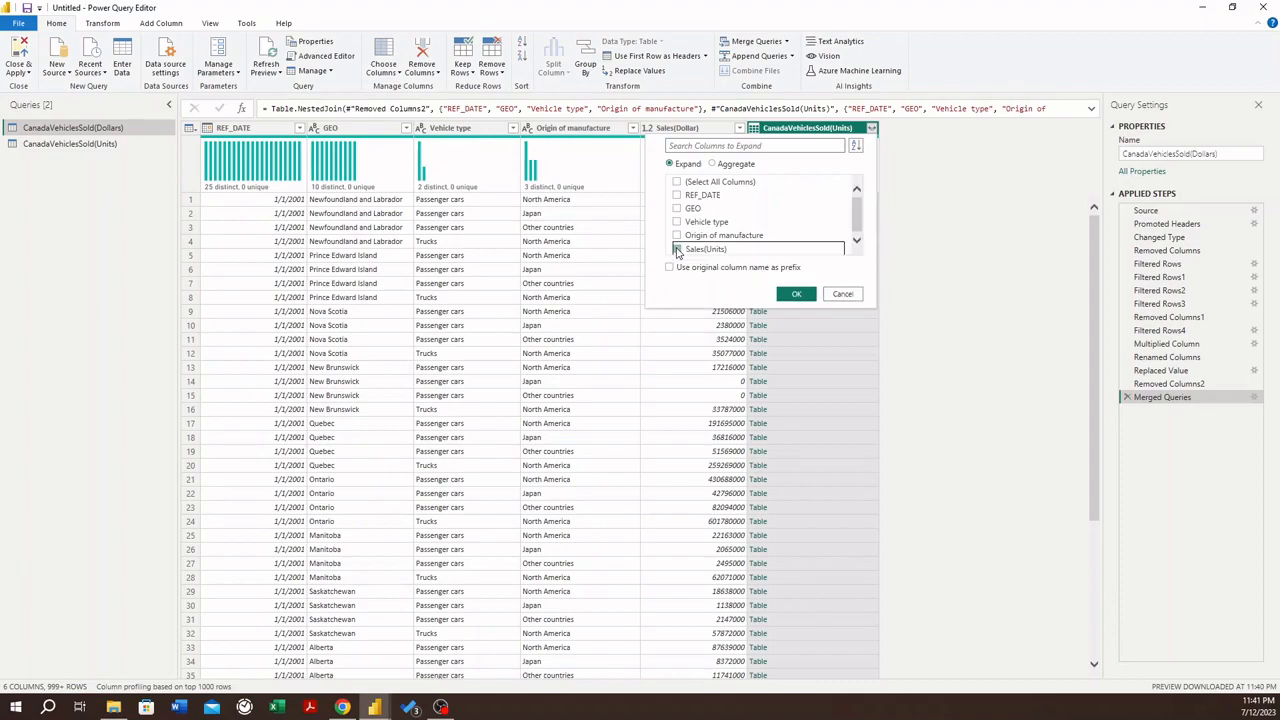
click(796, 294)
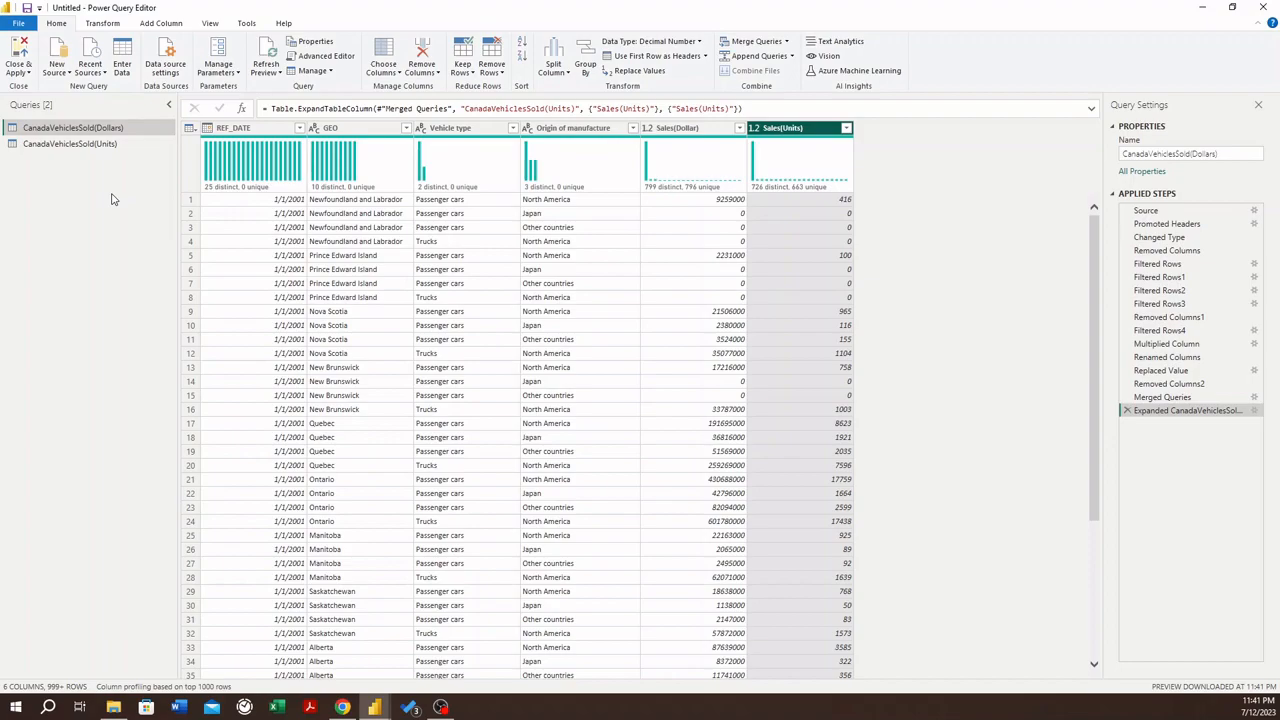
- Rename the merged CanadaVehiclesSold(Dollars) query to CanadaVehicleSales
double_click(113, 130)
click(125, 128)
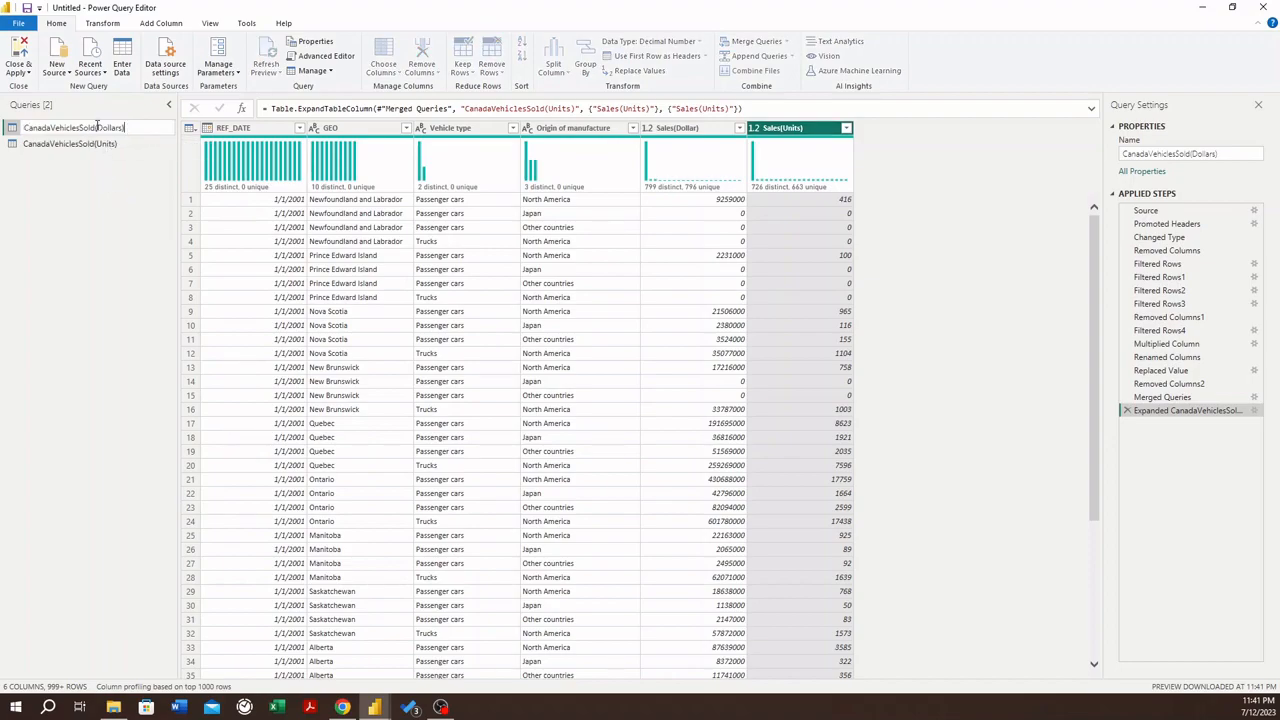
drag(96, 127, 250, 150)
key(BackSpace)
key(BackSpace)
key(BackSpace)
text(Sales)
key(Return)
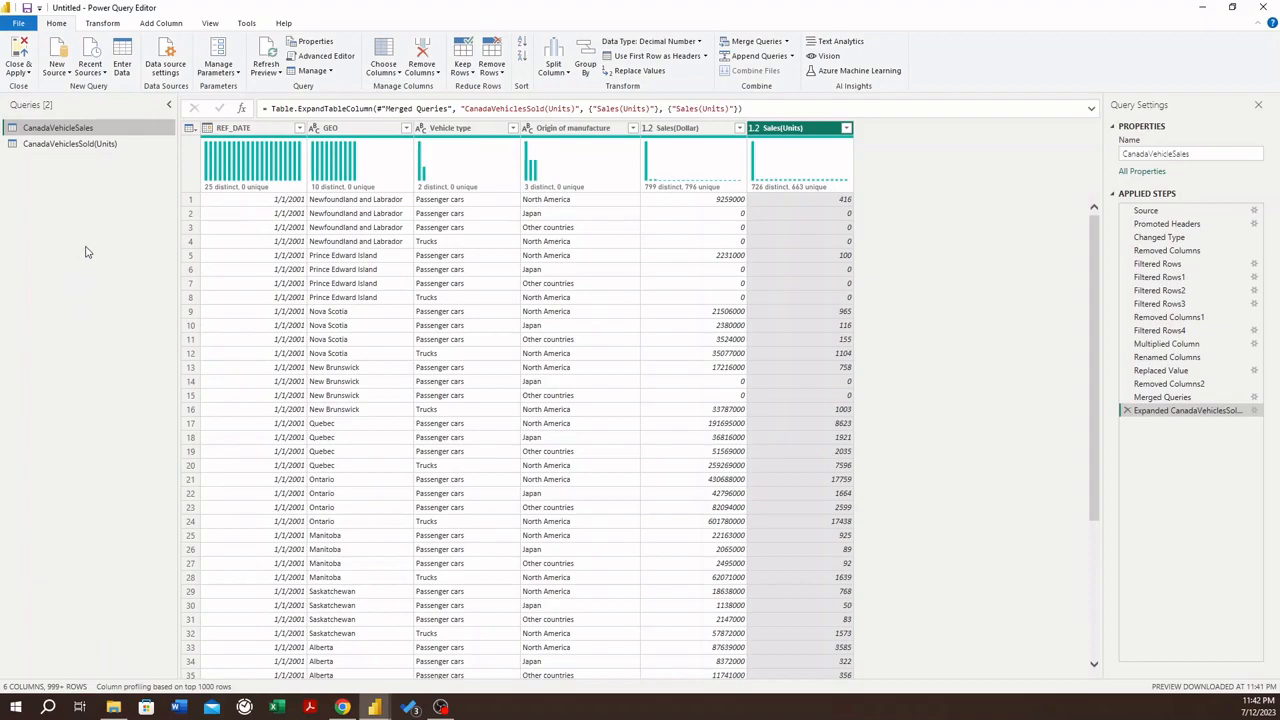
- Disable loading of the CanadaVehiclesSold(Units) query into the report
click(67, 145)
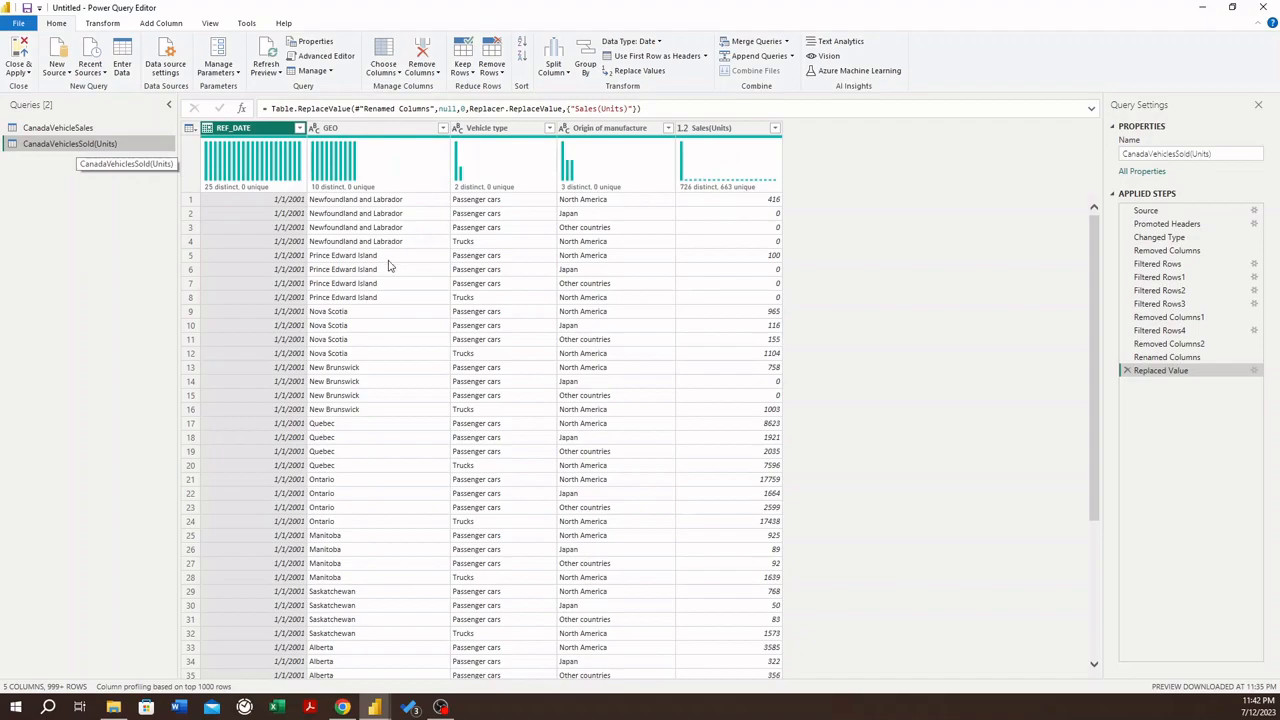
click(68, 131)
click(63, 146)
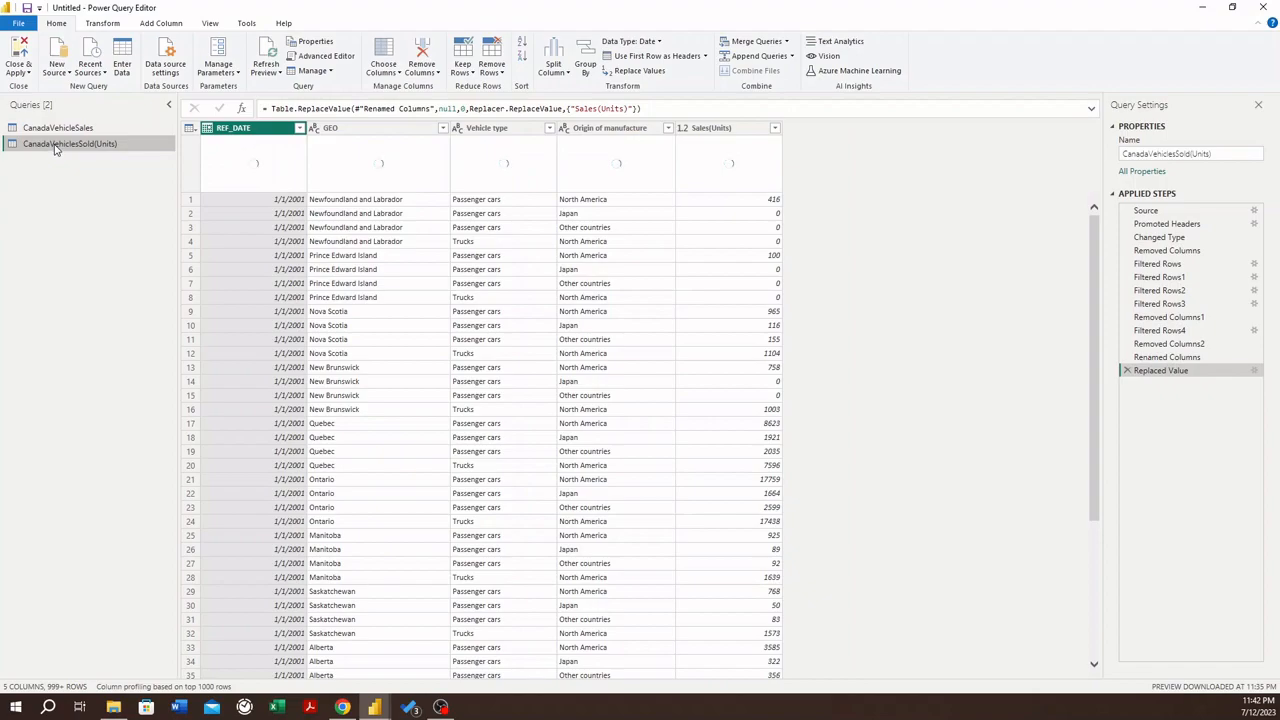
right_click(60, 147)
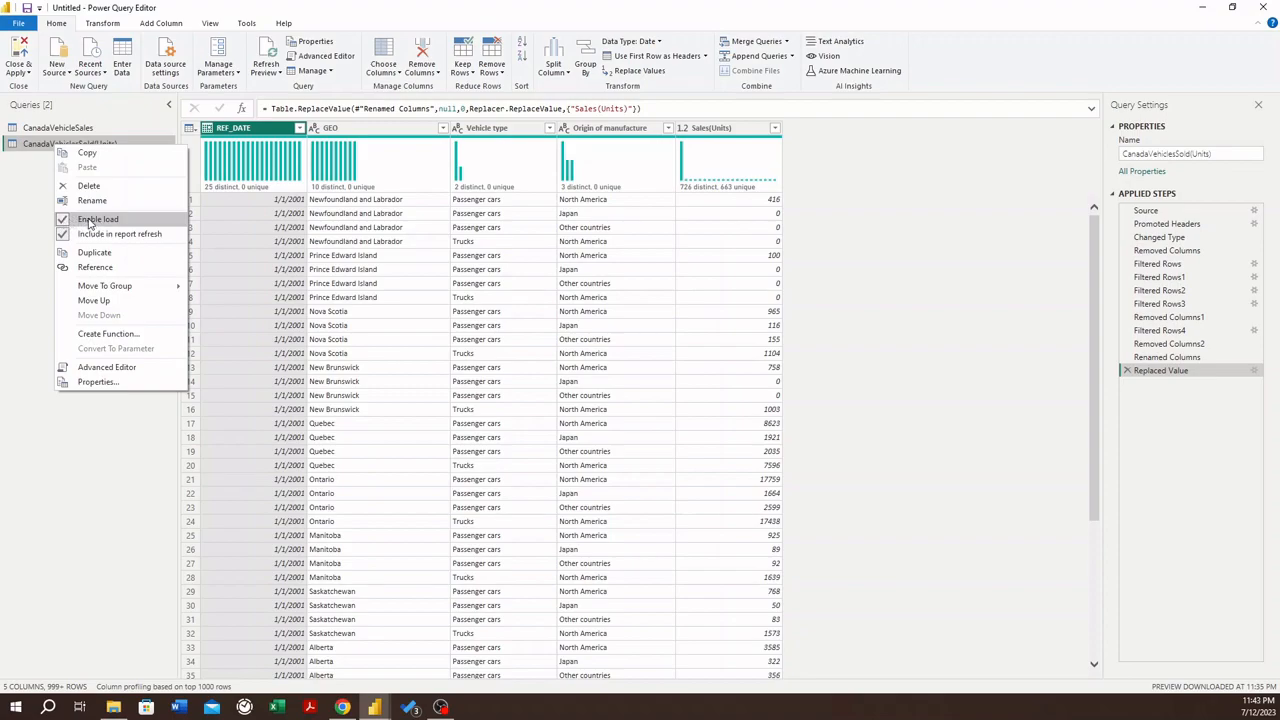
click(89, 220)
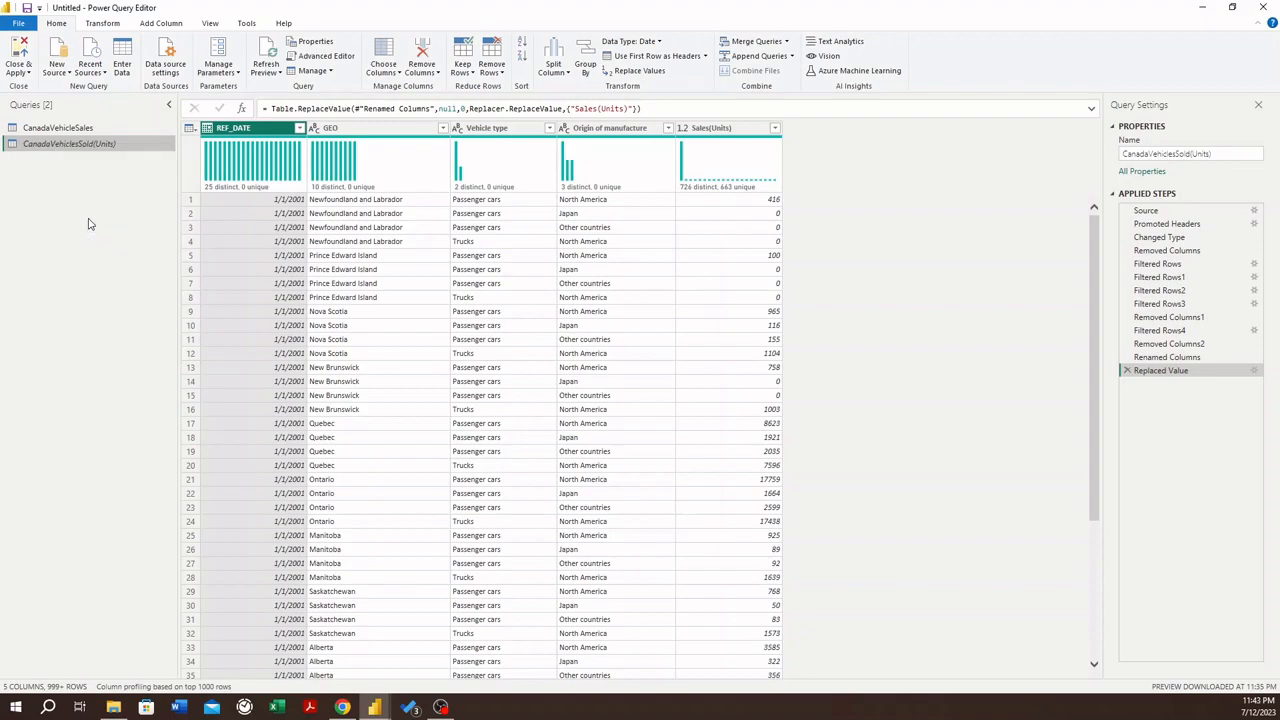
- Close Power Query with the changes applied, and check the fields of the loaded CanadaVehicleSales table
click(70, 128)
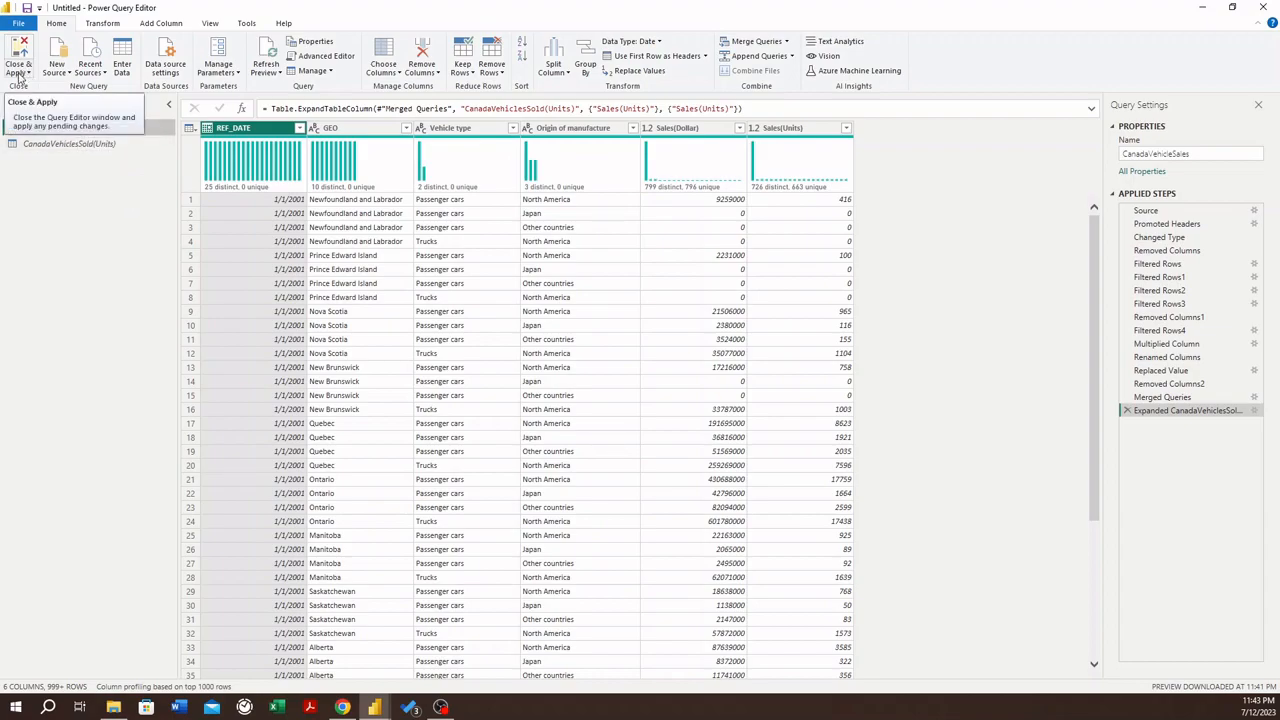
click(18, 74)
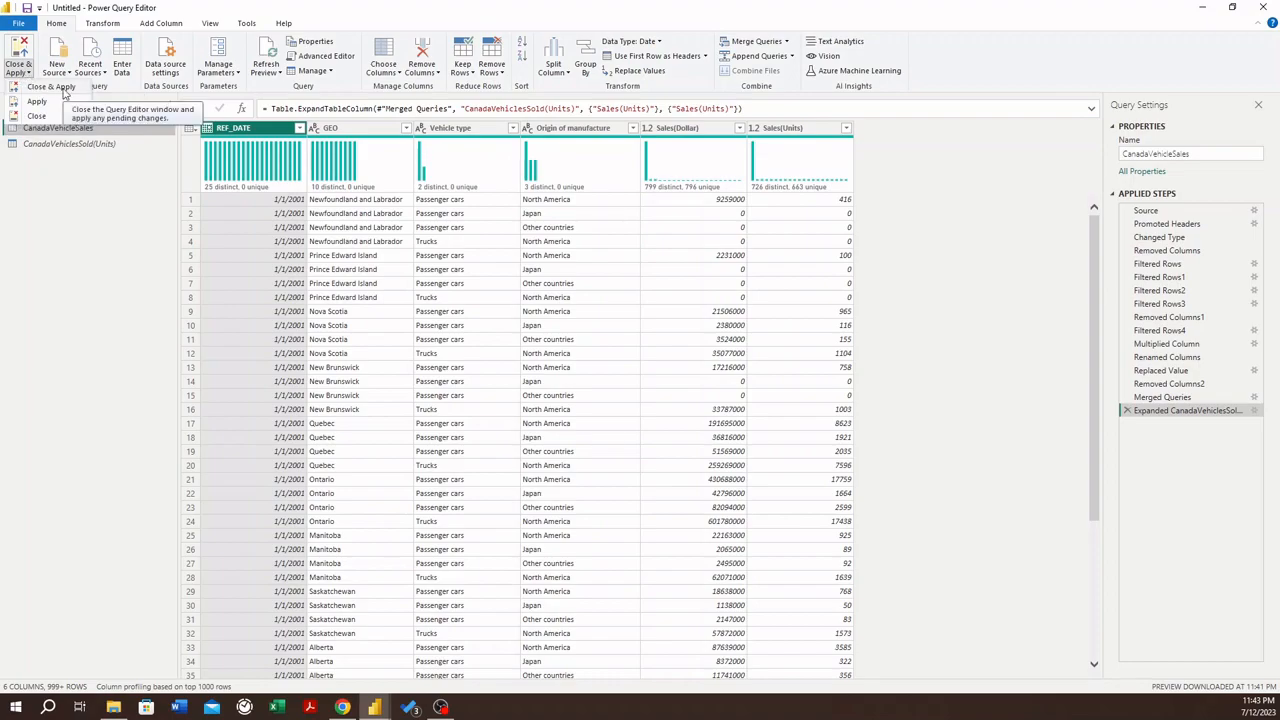
click(60, 88)
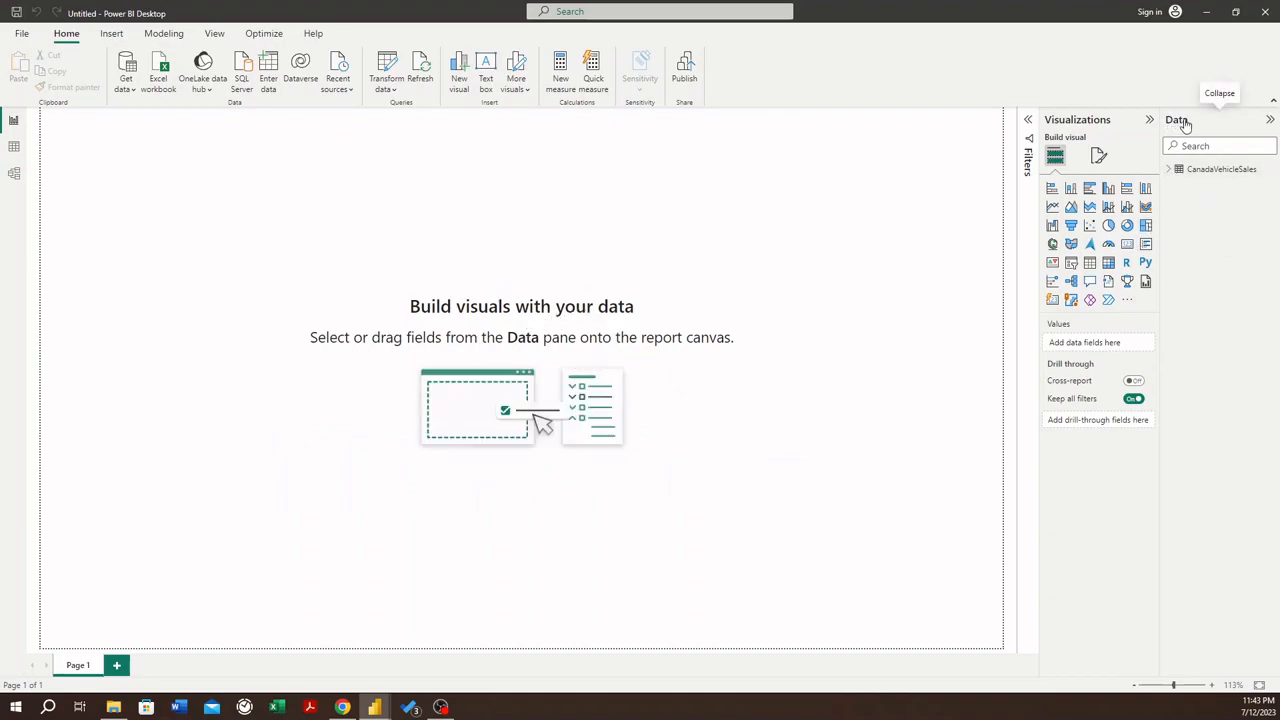
click(1169, 172)
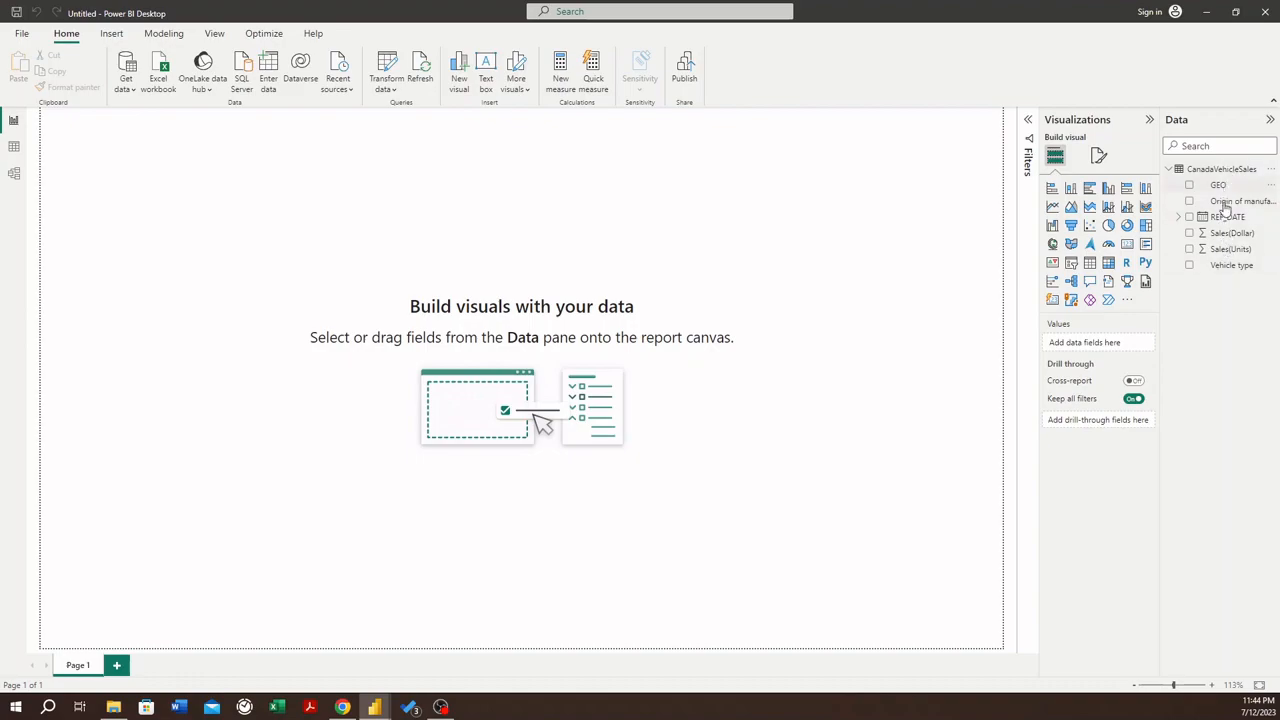
click(1172, 172)
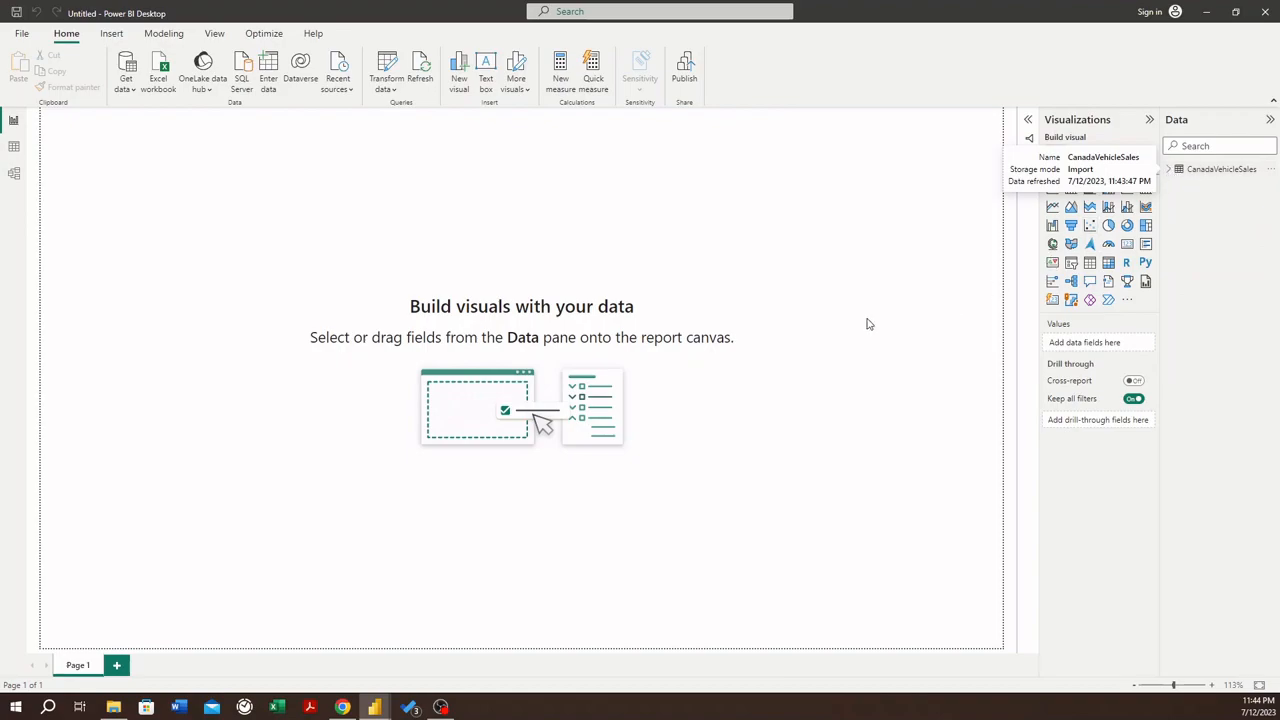